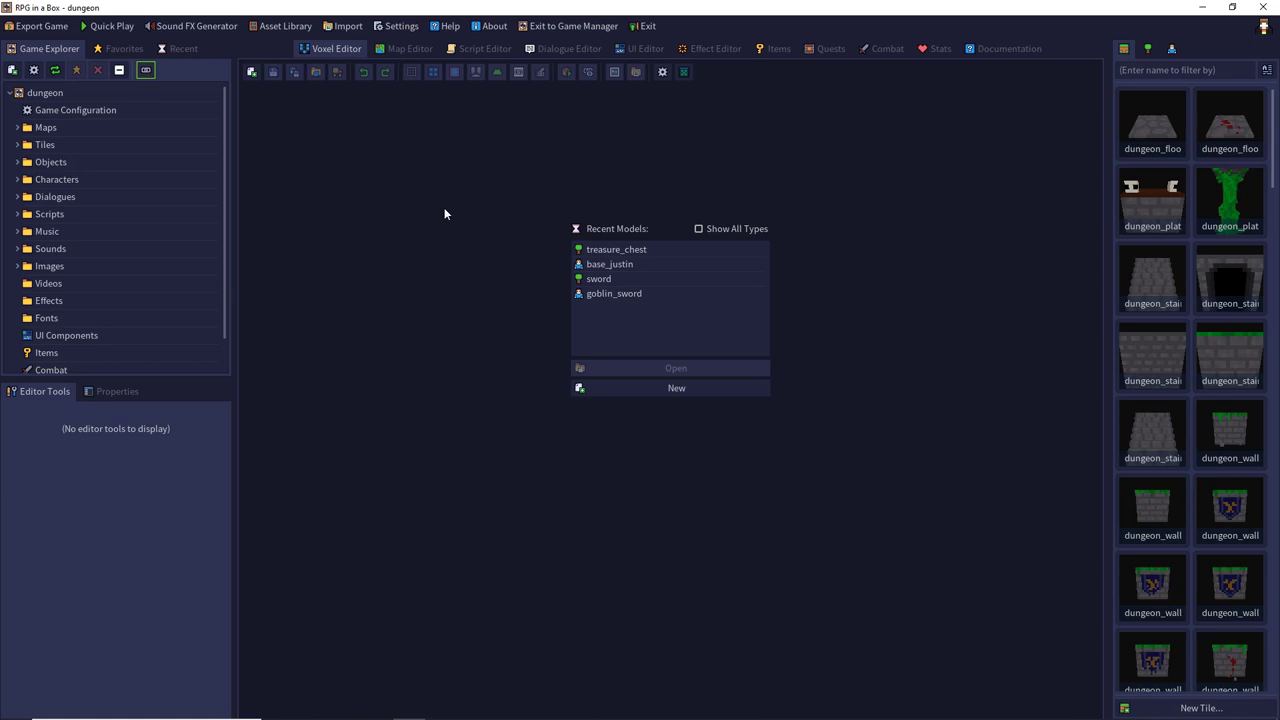
Look over the recent scripts and maps, and review the general settings in the game configuration.
click(480, 49)
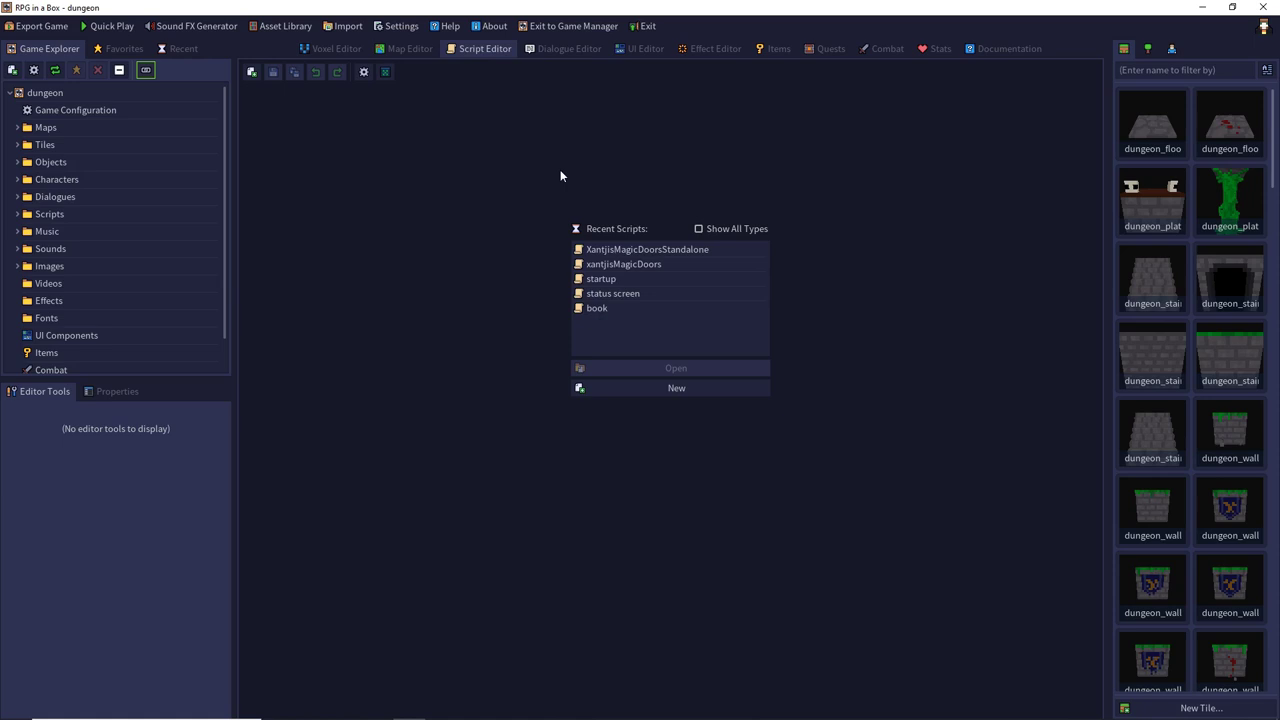
click(398, 50)
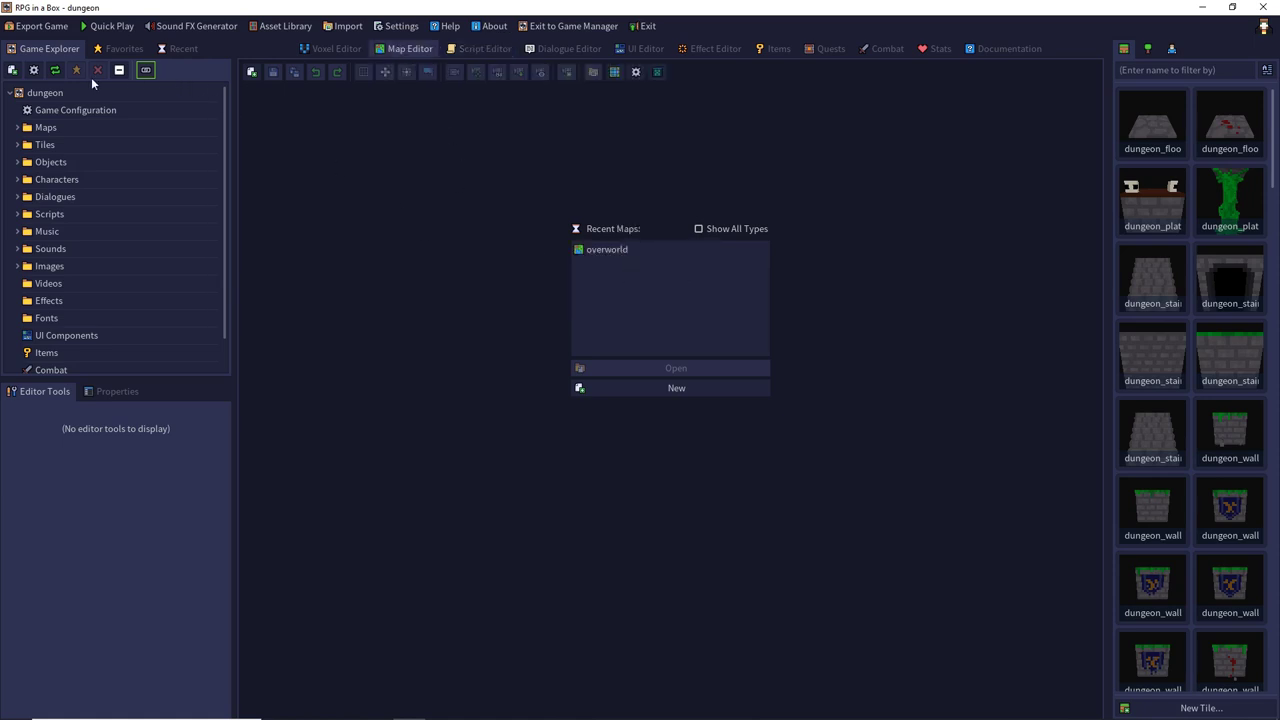
click(33, 70)
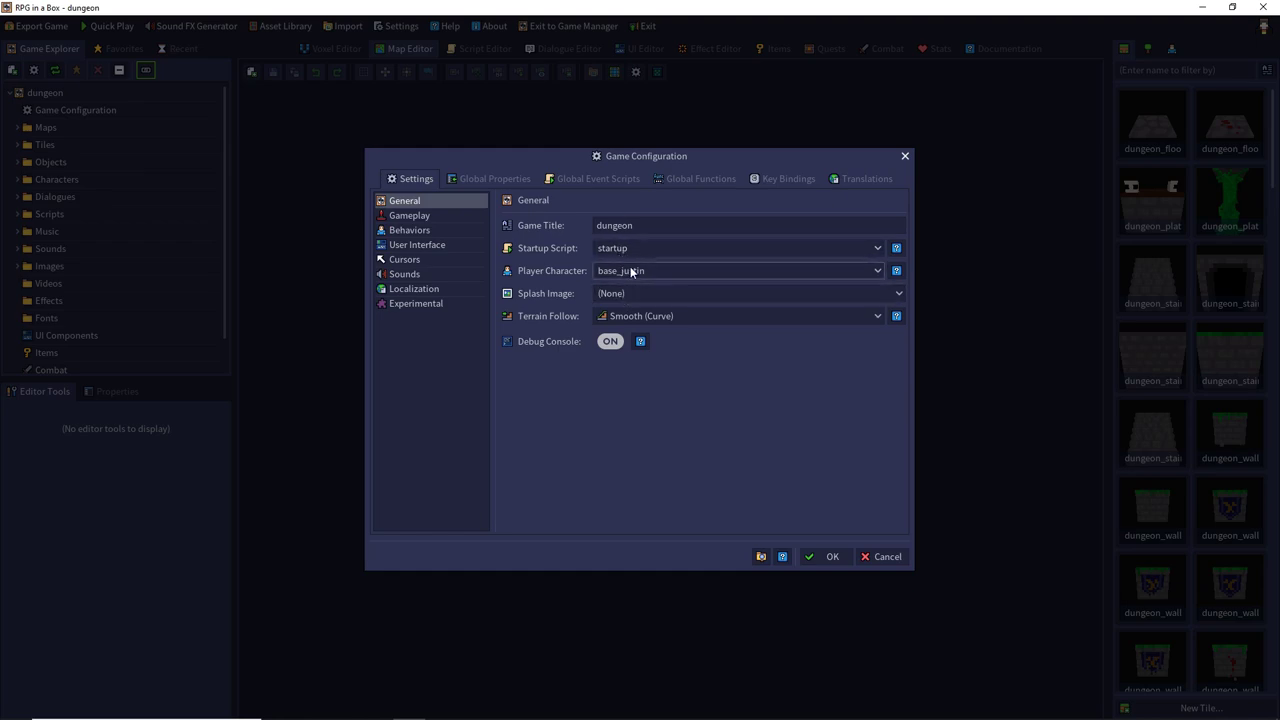
click(904, 157)
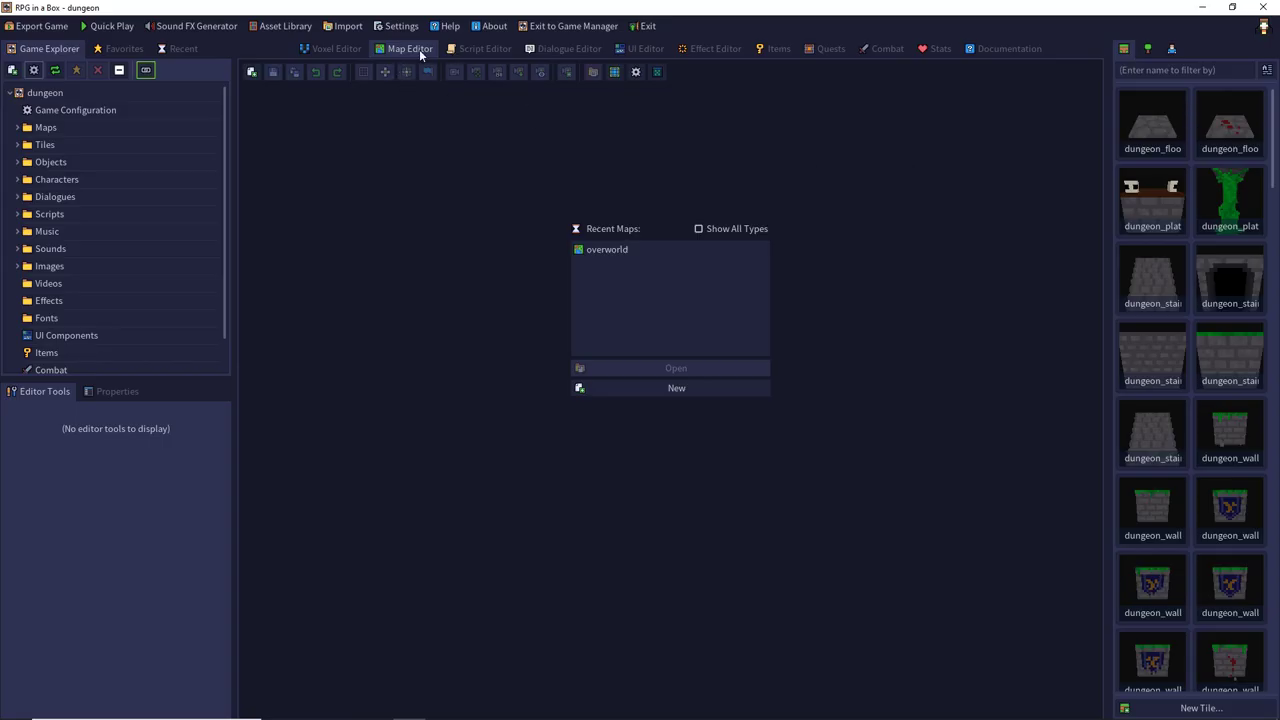
Open the overworld map and switch to single selection mode.
click(18, 128)
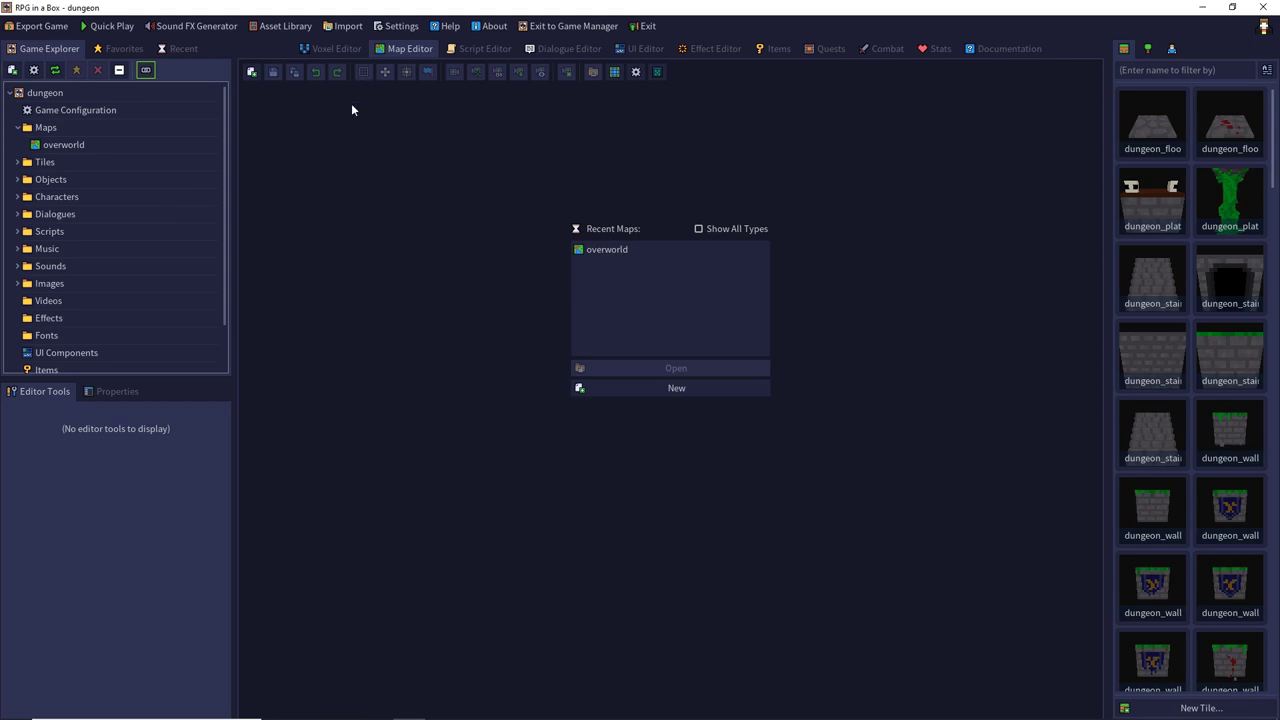
double_click(622, 249)
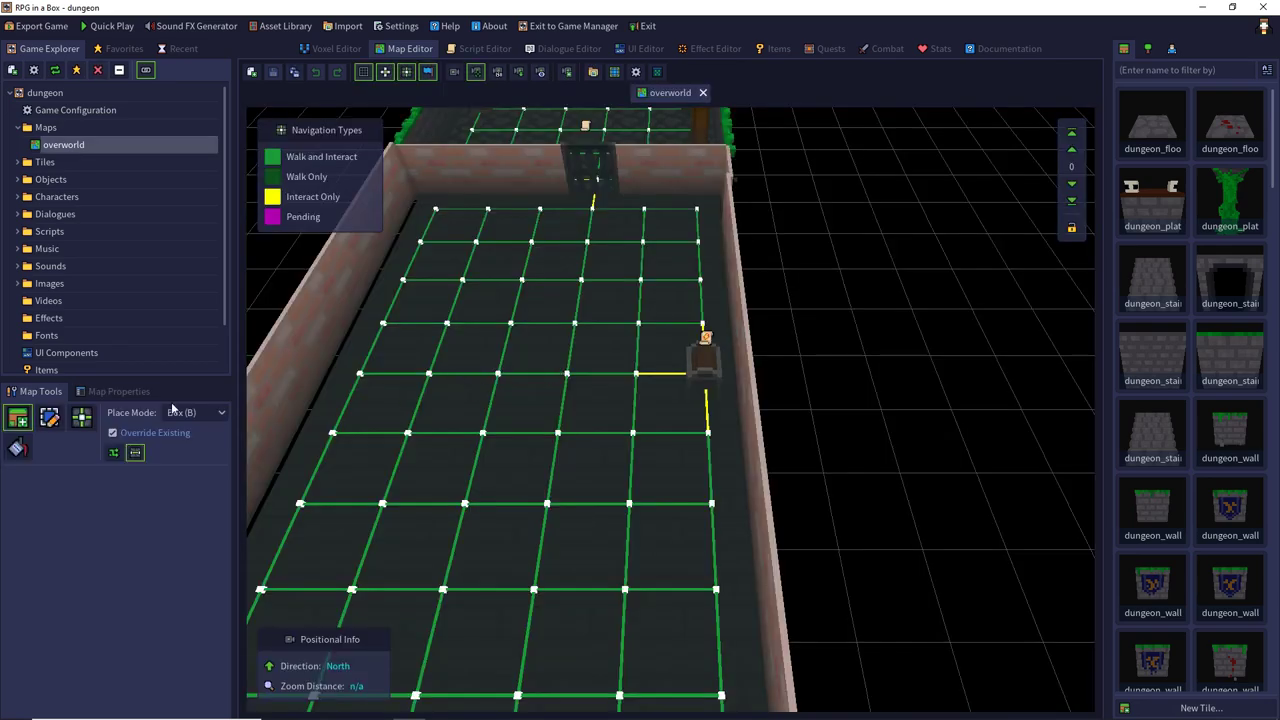
click(49, 417)
key(Left)
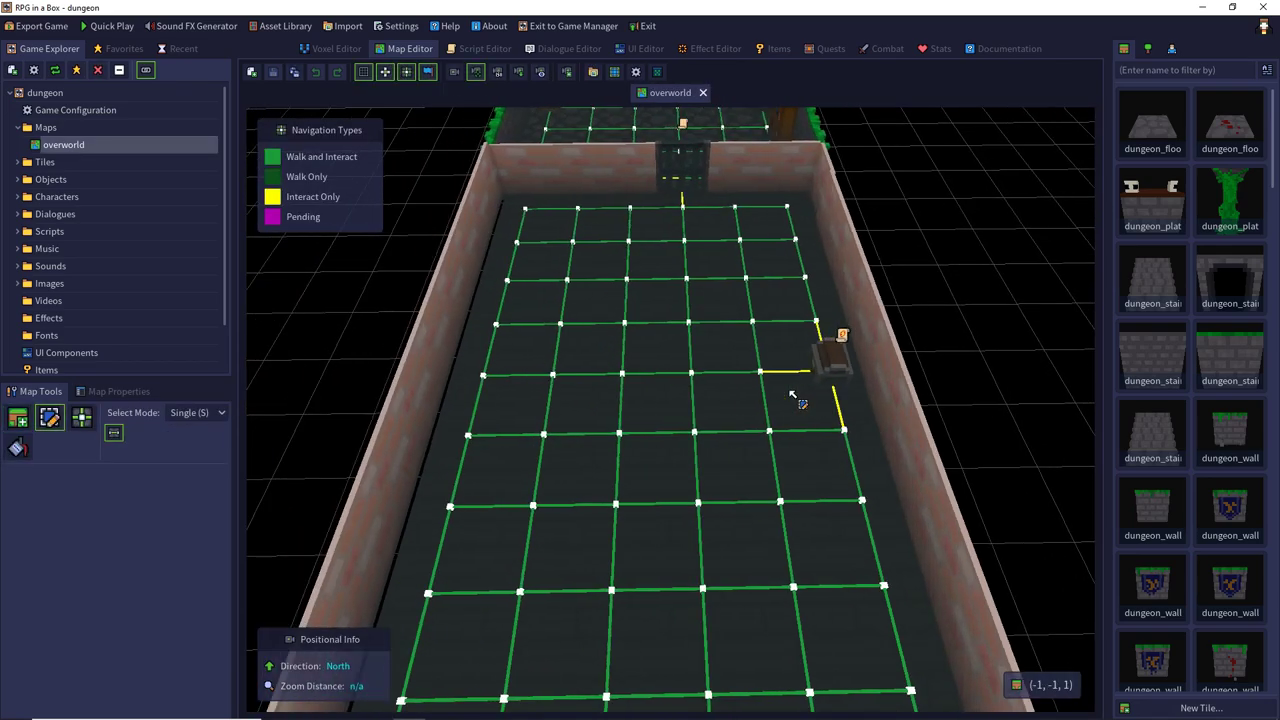
Select the treasure chest in the brick-walled room and review the quick script attached to it.
middle_drag(791, 394, 962, 434)
right_drag(963, 437, 771, 374)
click(838, 480)
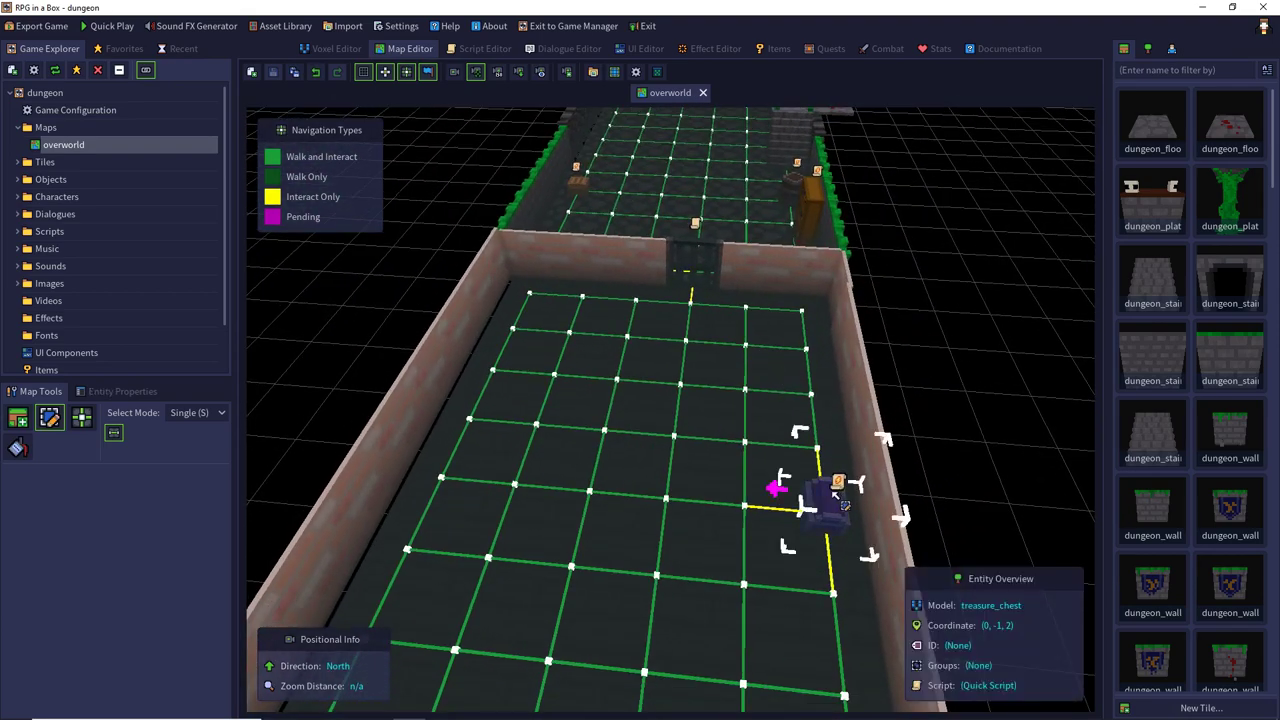
click(115, 392)
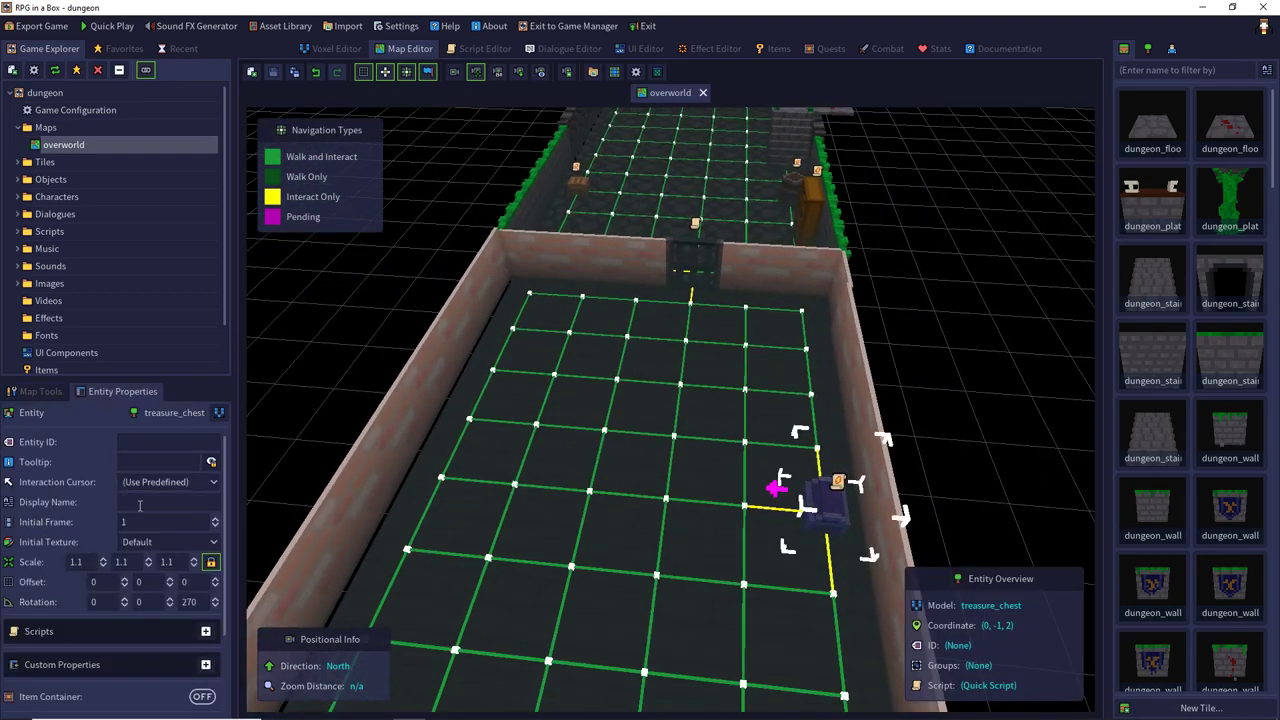
scroll(160, 518, down, 3)
click(205, 526)
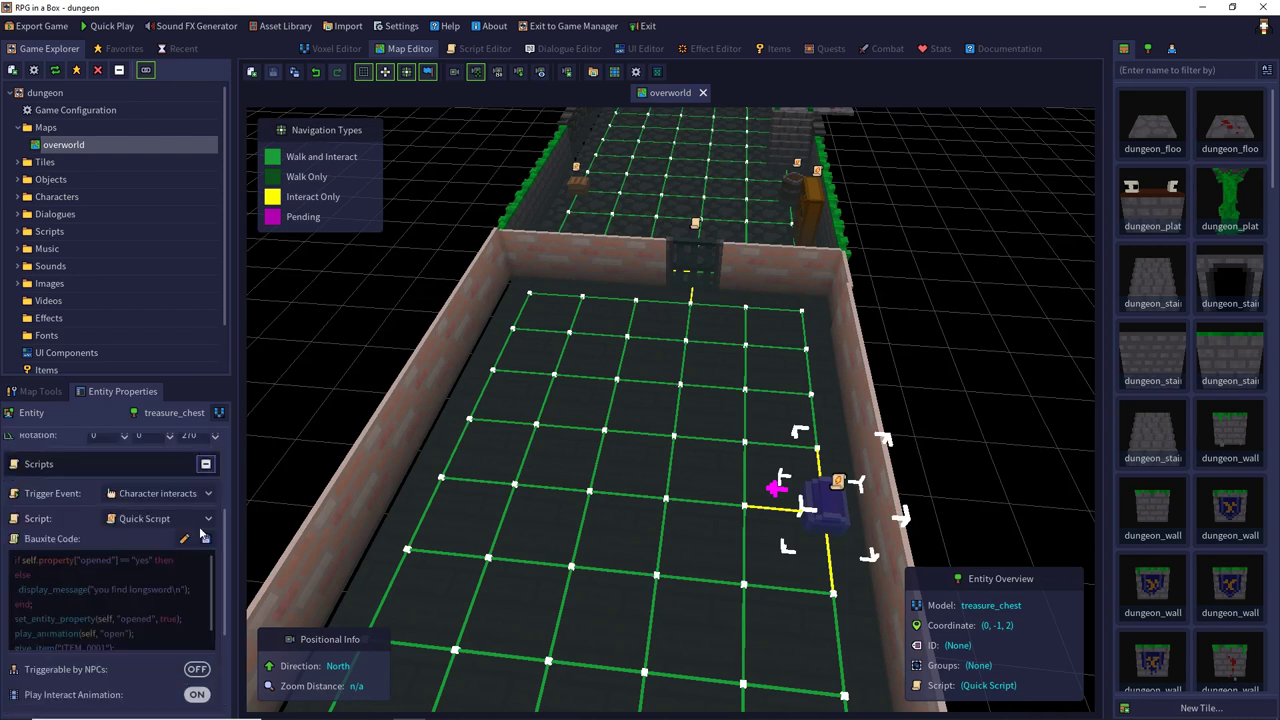
scroll(176, 564, down, 2)
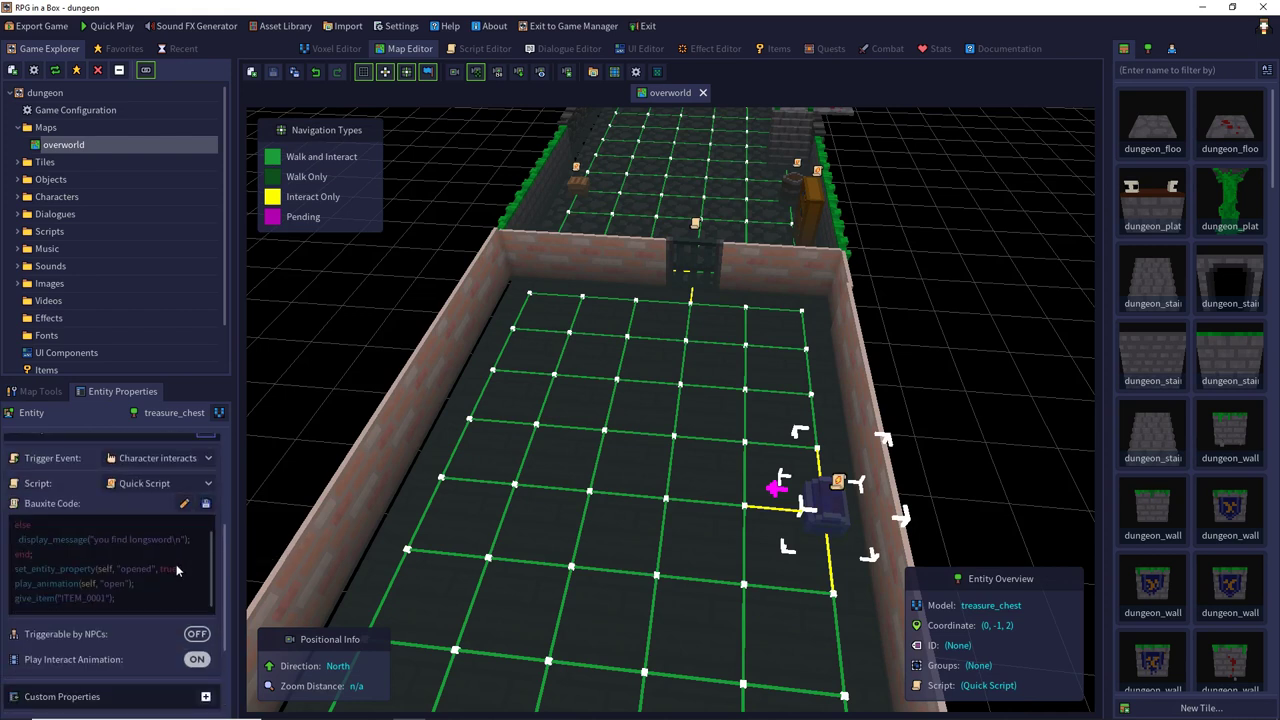
scroll(208, 450, up, 2)
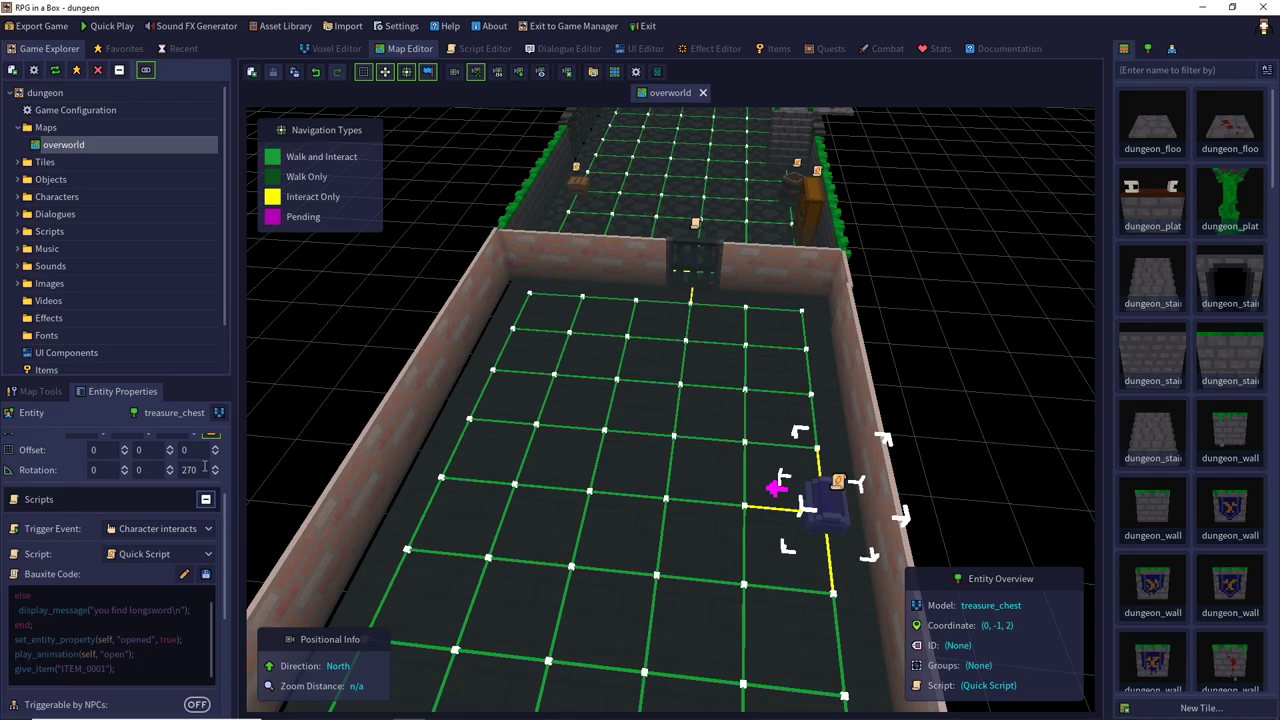
click(206, 501)
Deselect the treasure chest and examine the brick-walled room's corners and the adjoining dungeon rooms.
click(307, 379)
middle_drag(500, 377, 348, 353)
right_drag(348, 355, 446, 410)
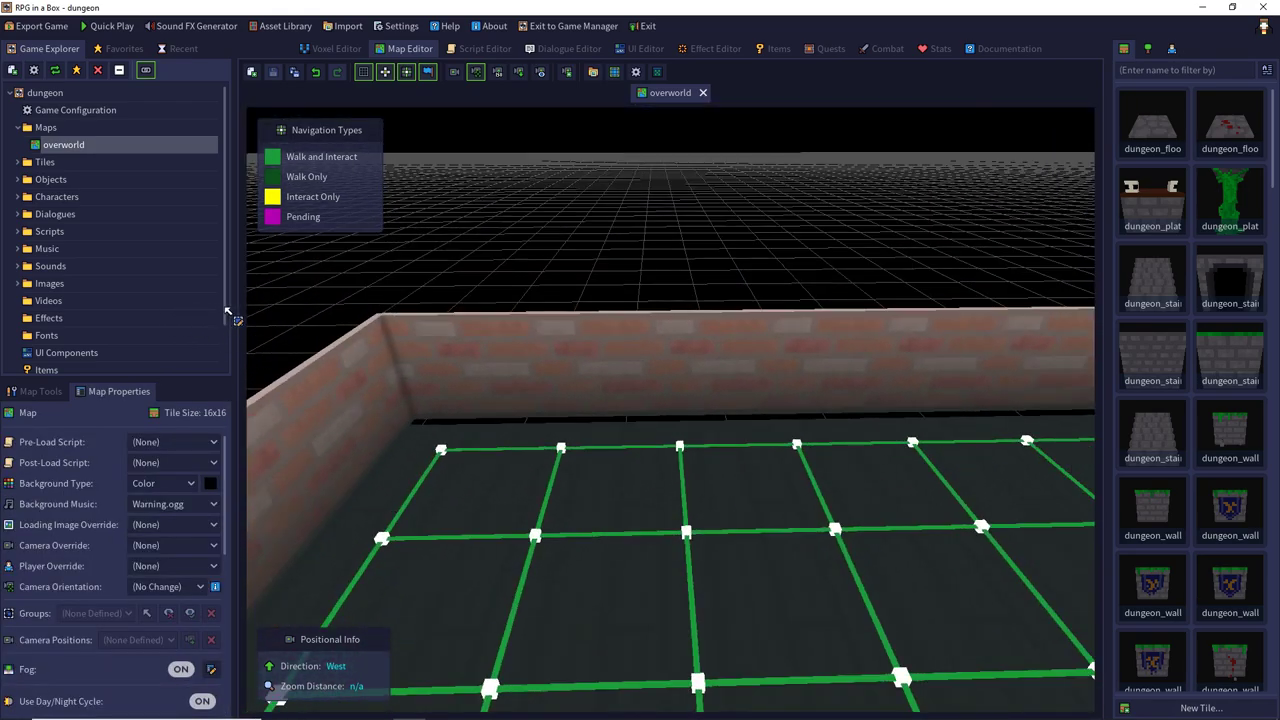
right_drag(849, 420, 351, 369)
key(w)
key(w)
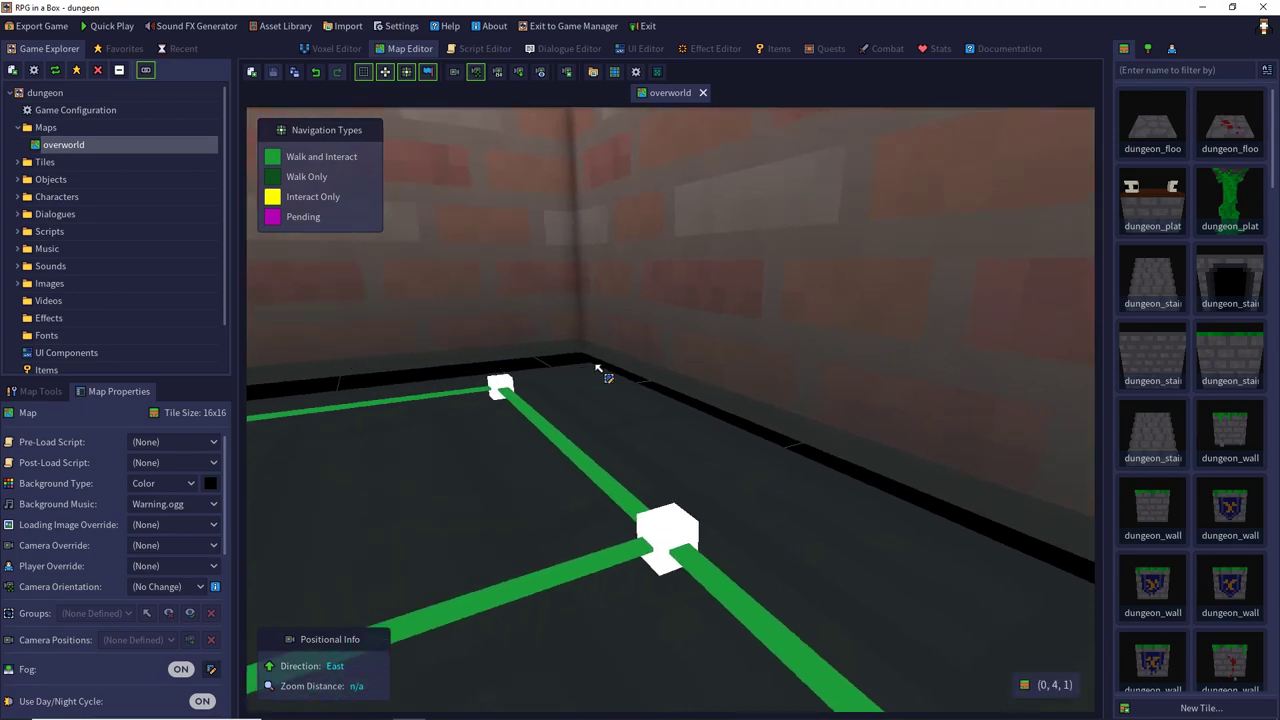
right_drag(598, 370, 1142, 326)
scroll(853, 396, down, 3)
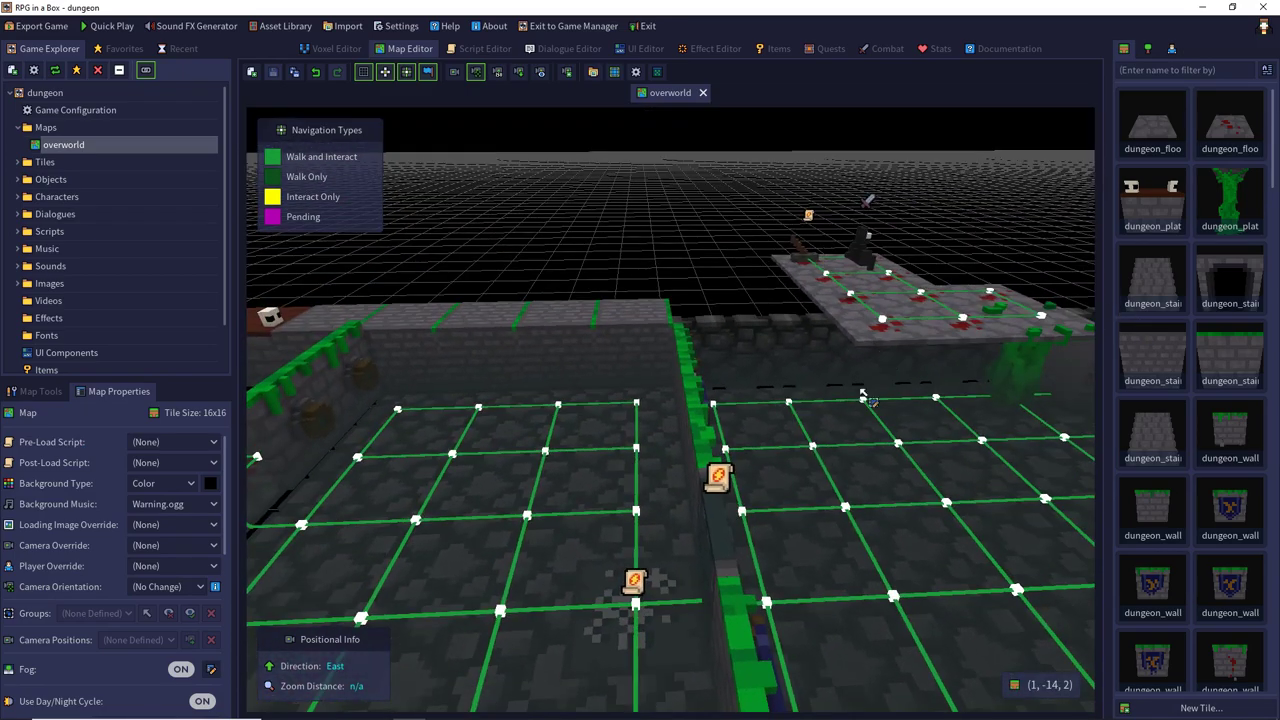
Select the lever on the raised blood-stained platform and show its script settings.
right_drag(838, 401, 735, 384)
key(w)
key(d)
click(694, 484)
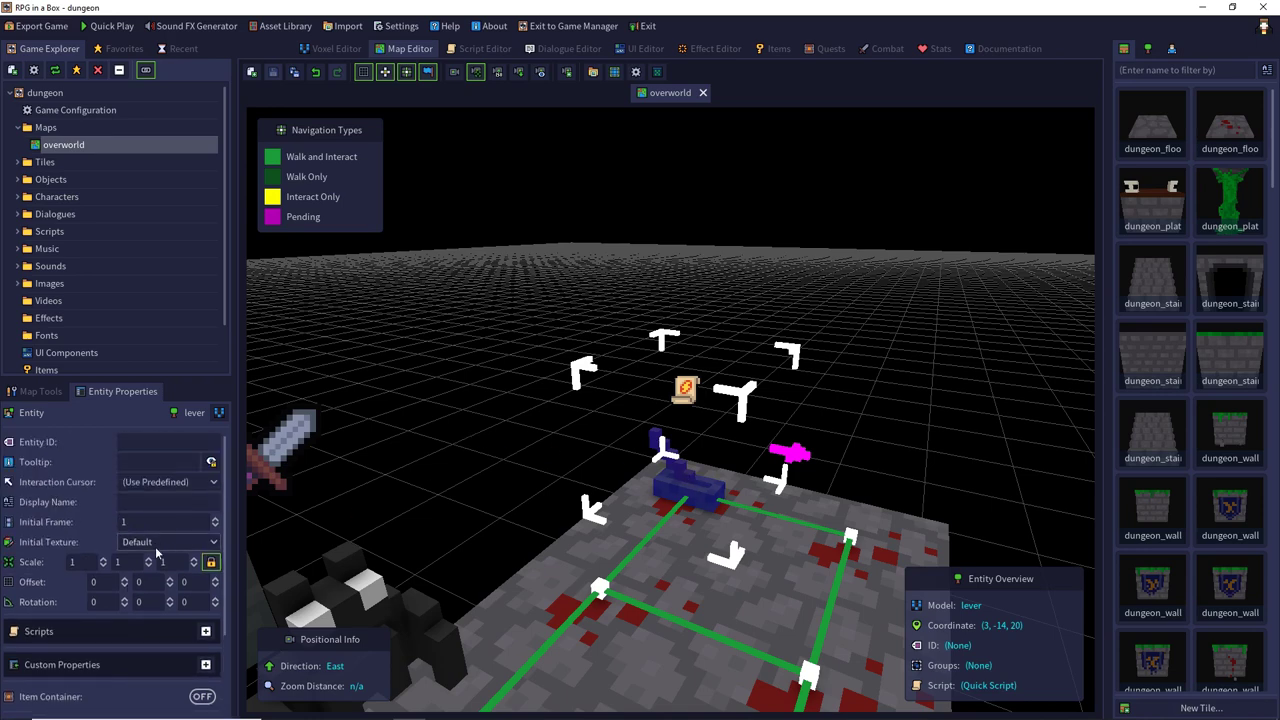
scroll(169, 550, down, 3)
click(204, 561)
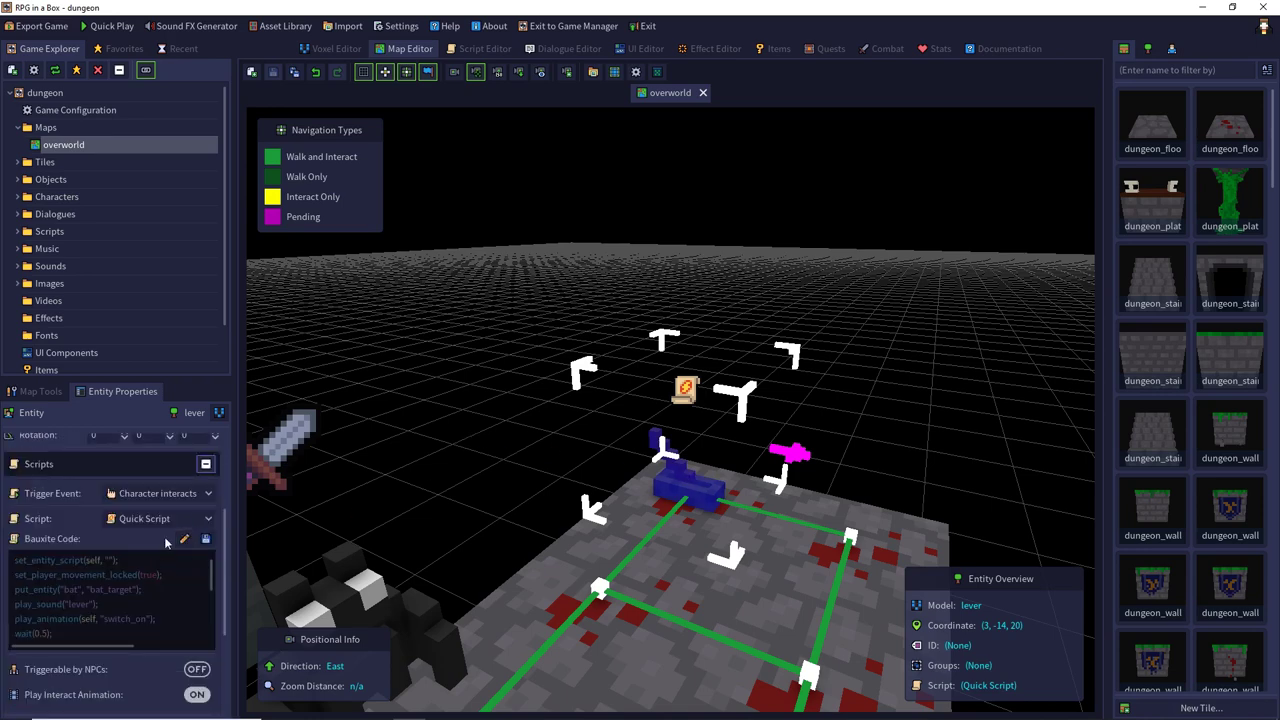
Read through the lever's full Bauxite code in the Quick Script Builder and accept it.
click(183, 539)
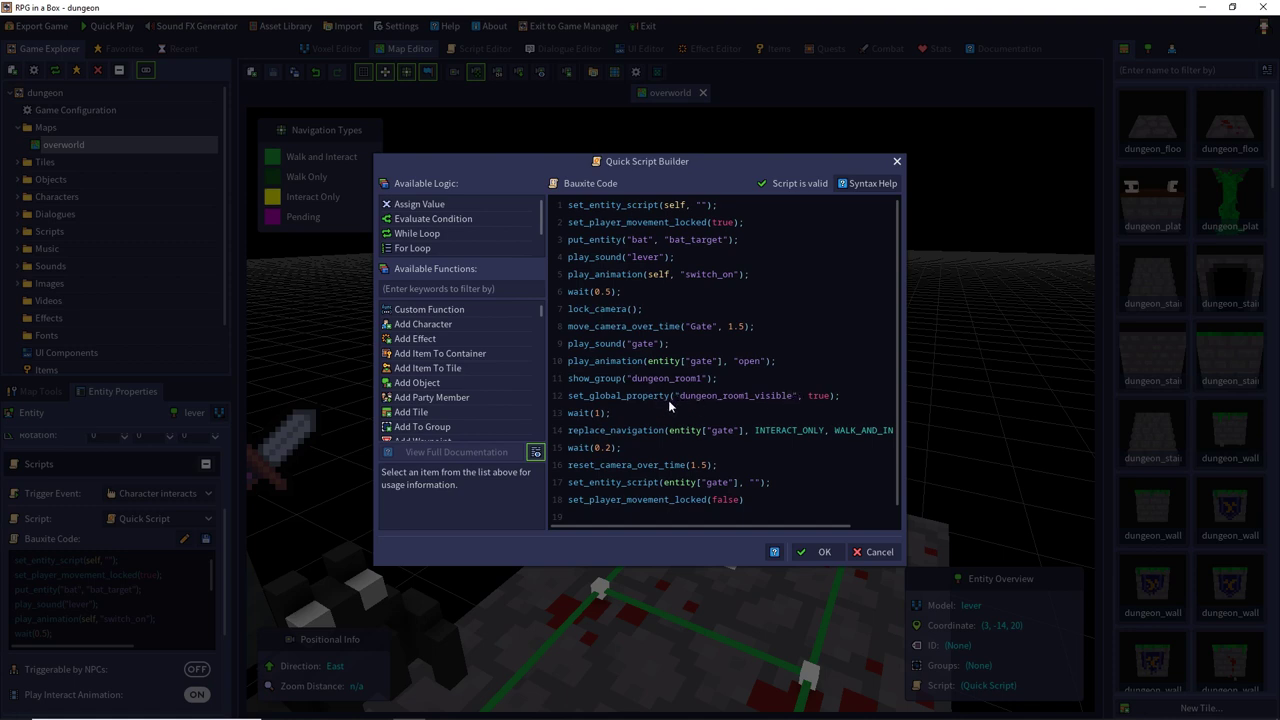
scroll(653, 352, down, 1)
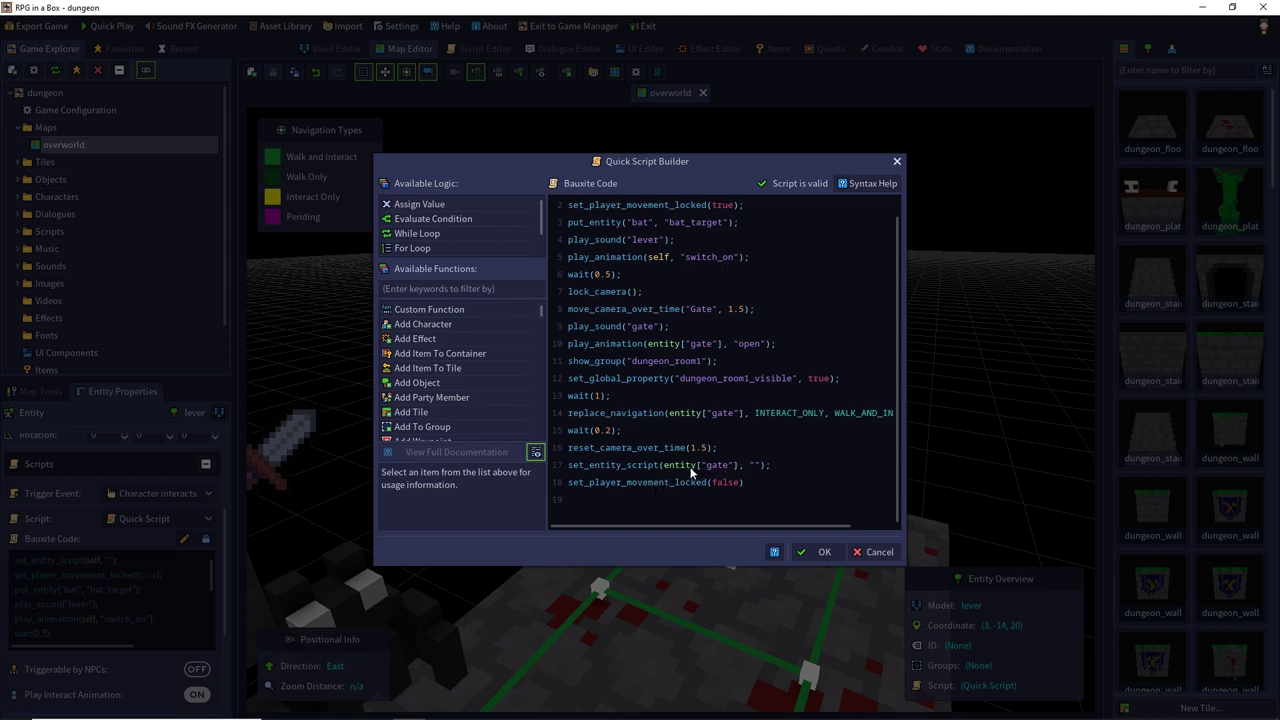
scroll(691, 472, up, 1)
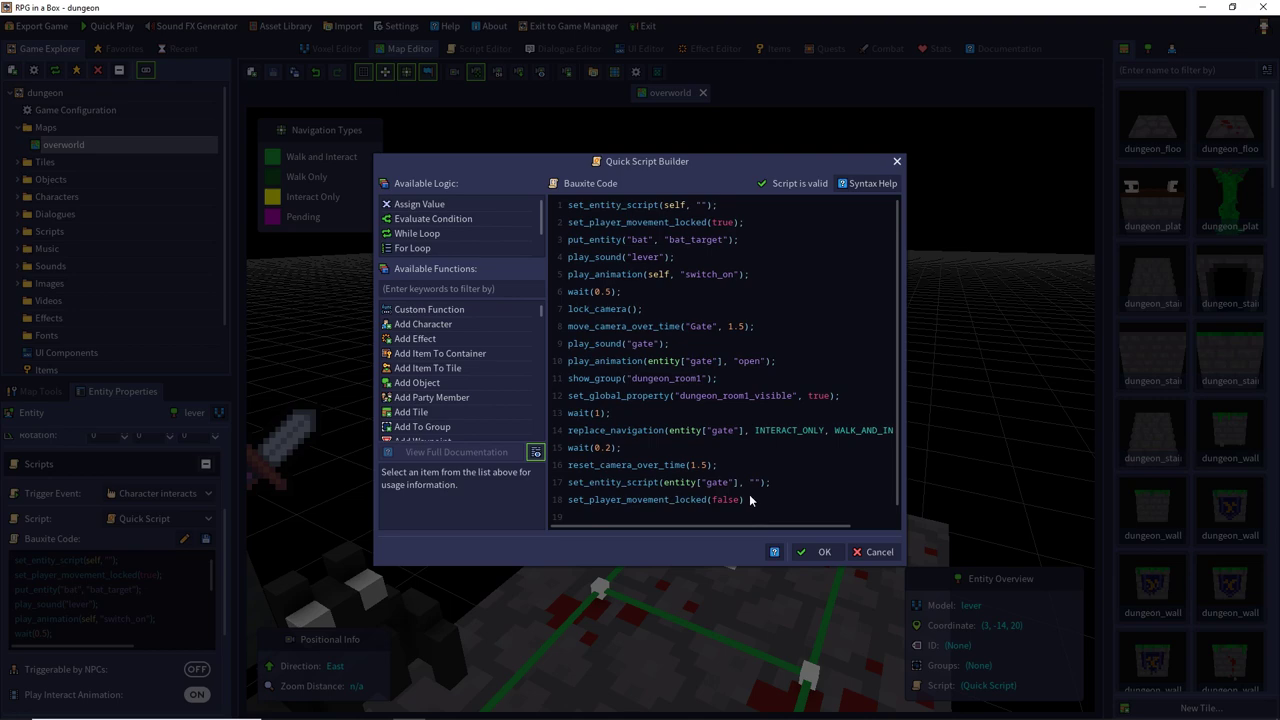
click(820, 552)
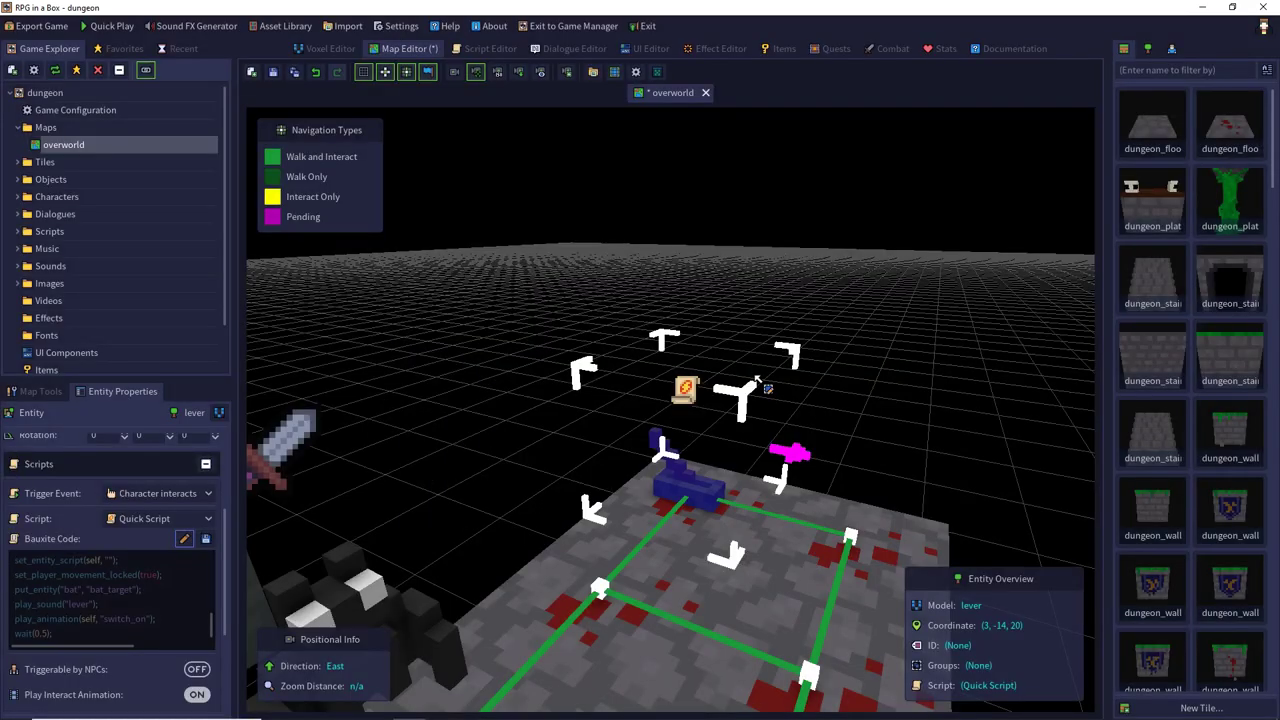
Try to quick play the game with the overworld map still open, and close the map.
click(118, 30)
click(655, 396)
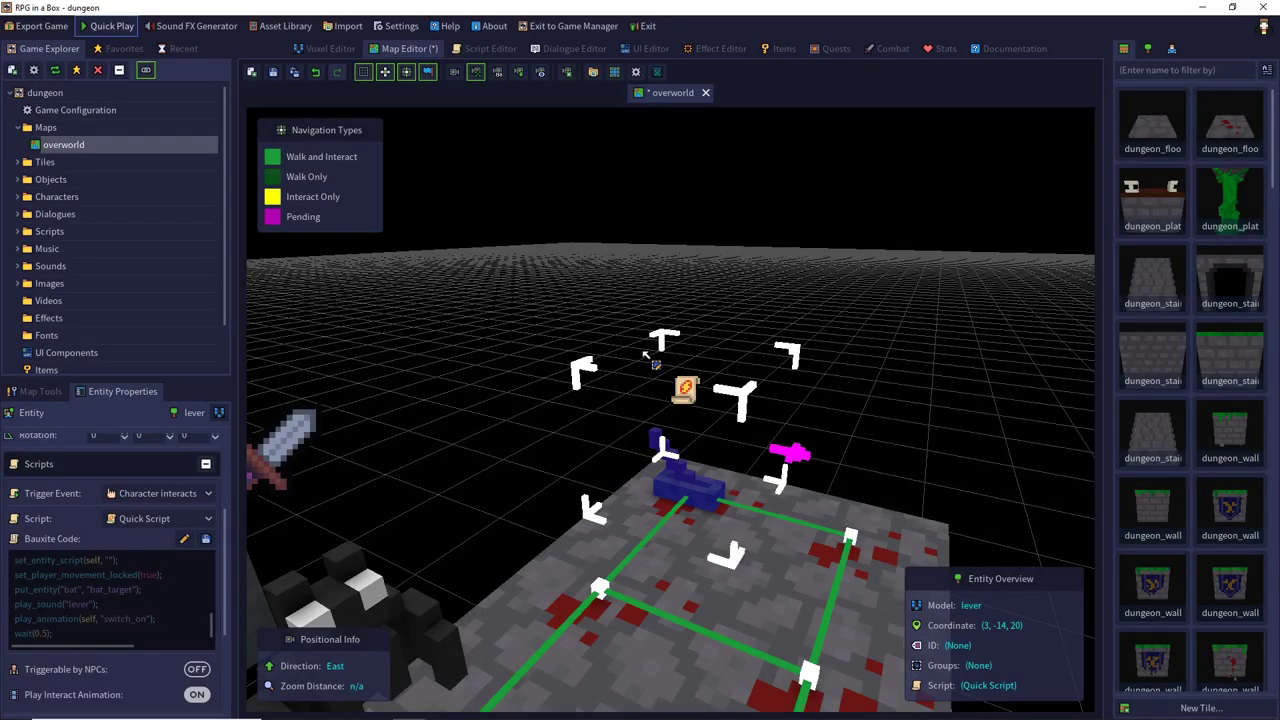
click(705, 92)
click(617, 383)
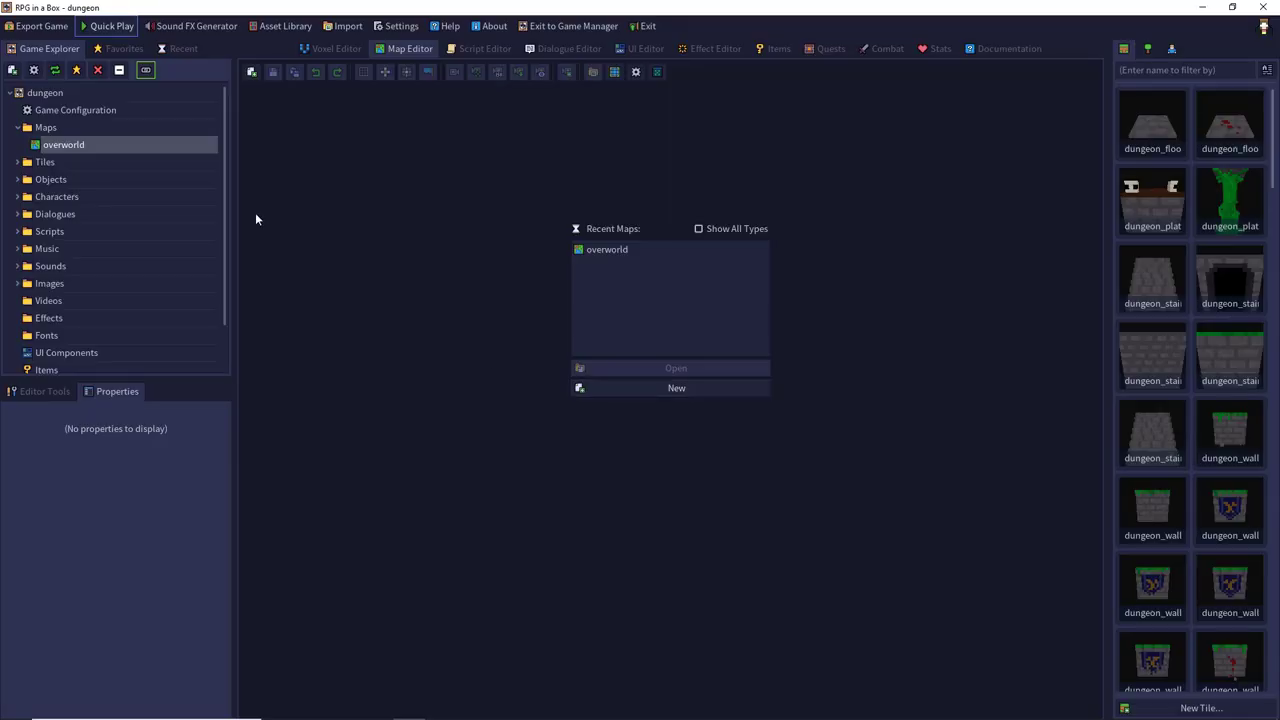
Run the game in quick play, walk up to the dungeon gate and interact with it to test its script.
click(108, 28)
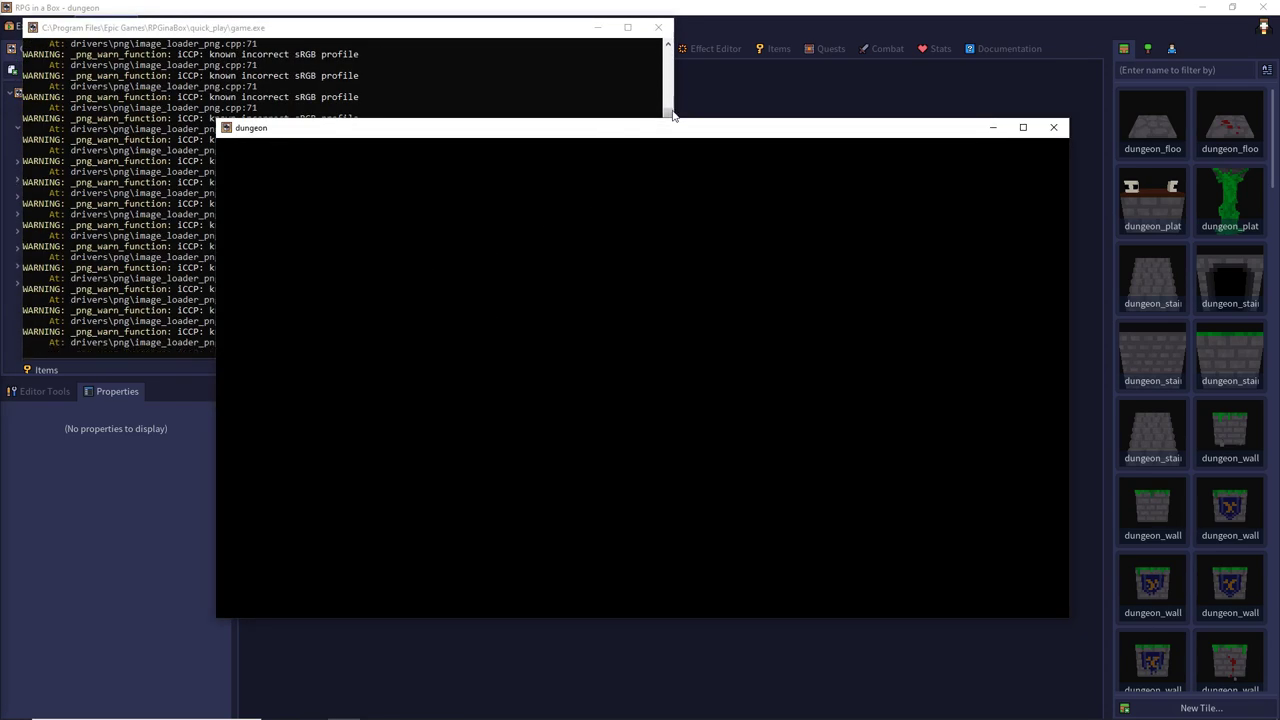
click(1053, 127)
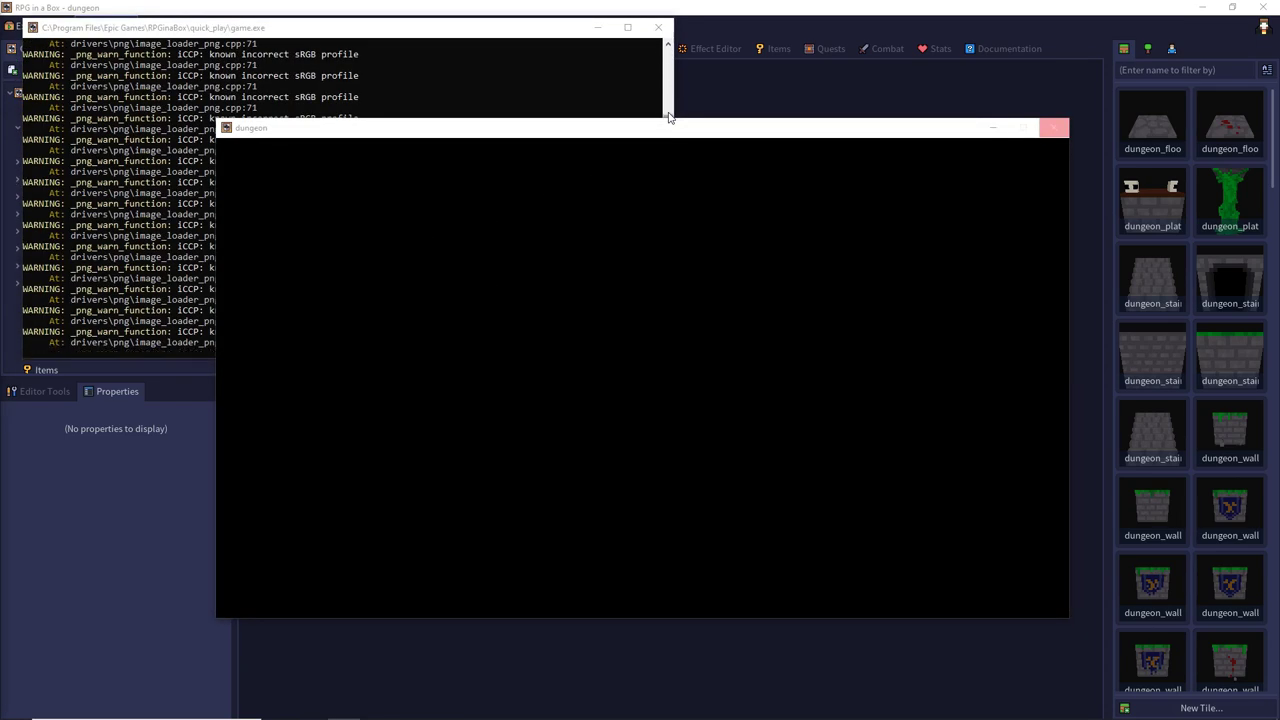
click(449, 29)
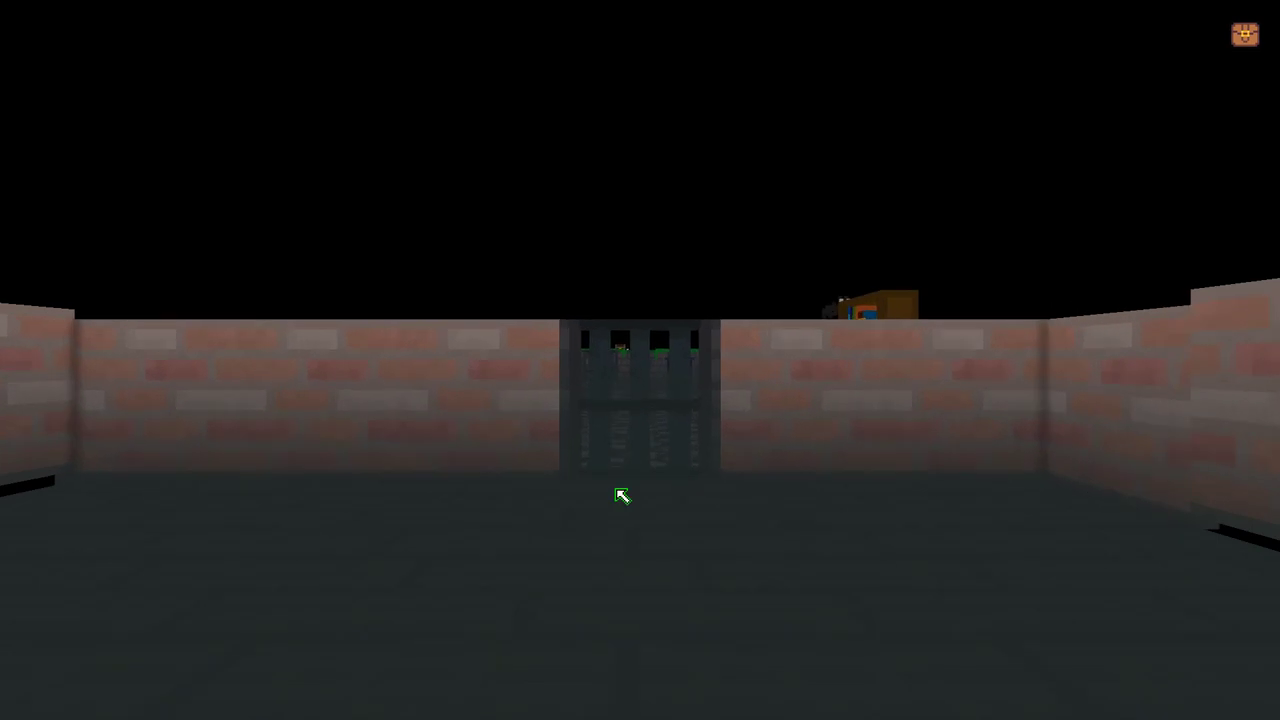
key(w)
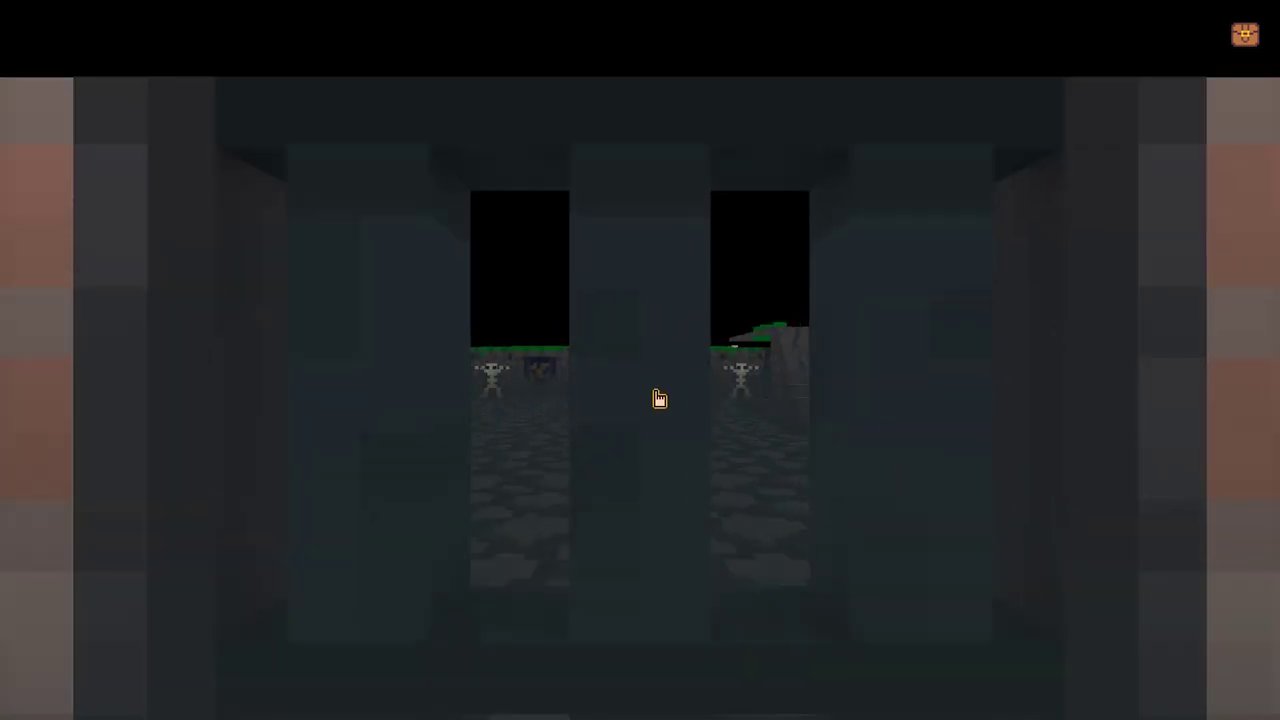
click(655, 398)
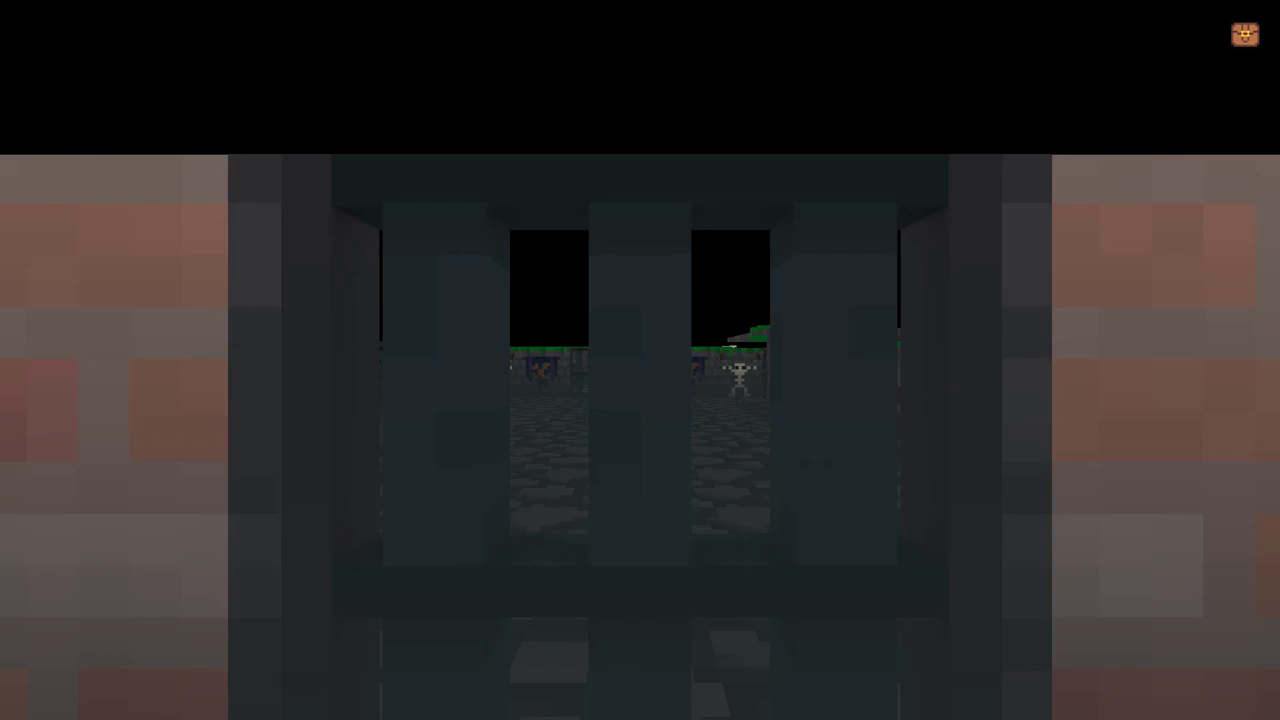
key(Up)
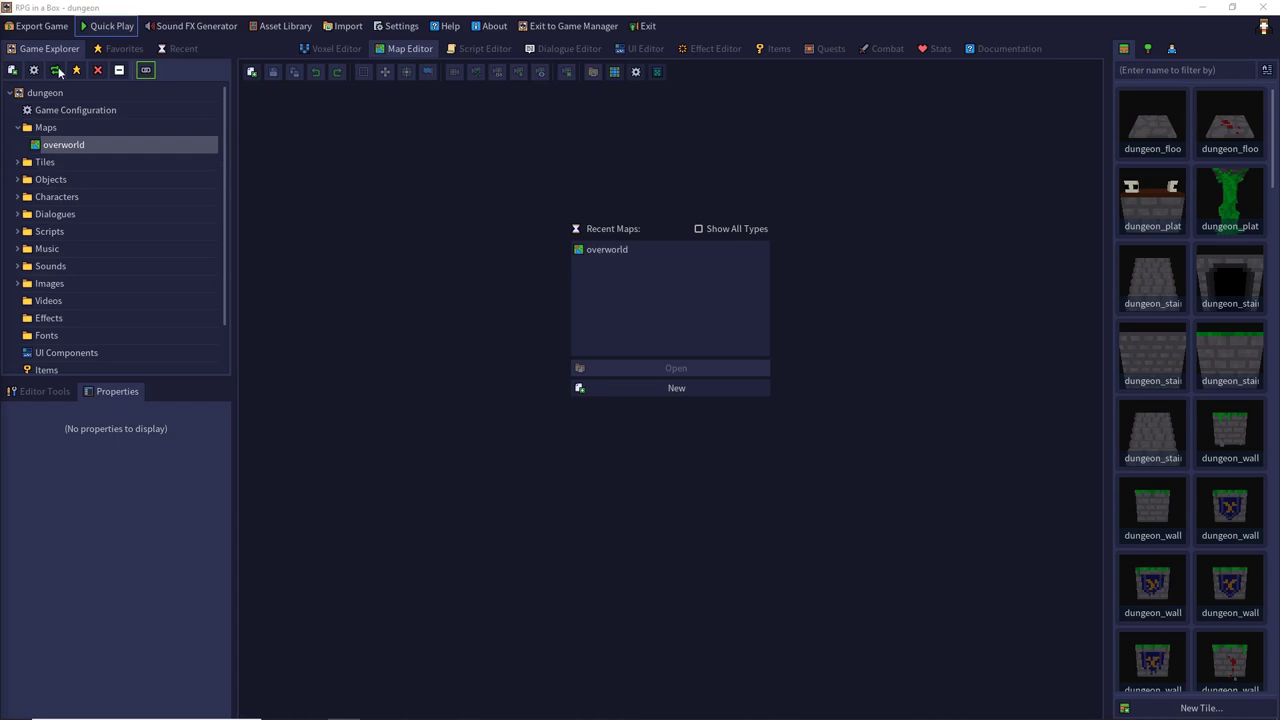
Reopen the overworld map in the map editor and activate the selection tool.
click(489, 50)
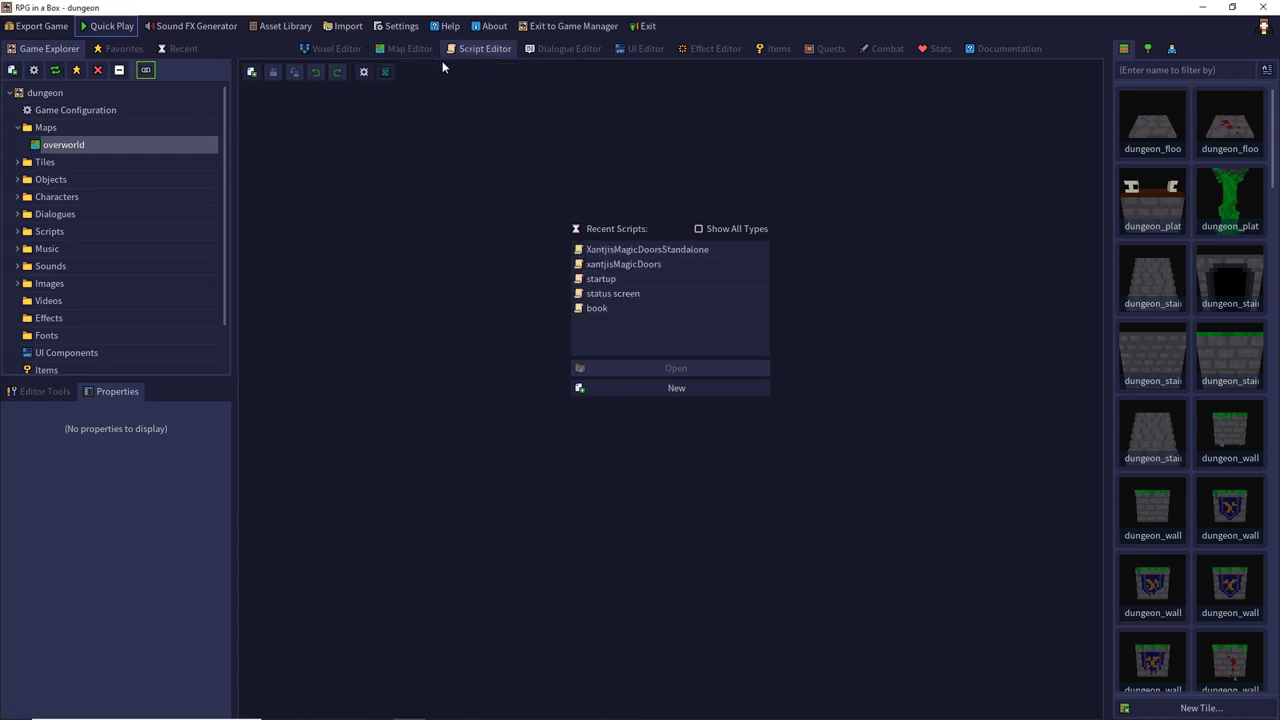
click(430, 52)
double_click(605, 249)
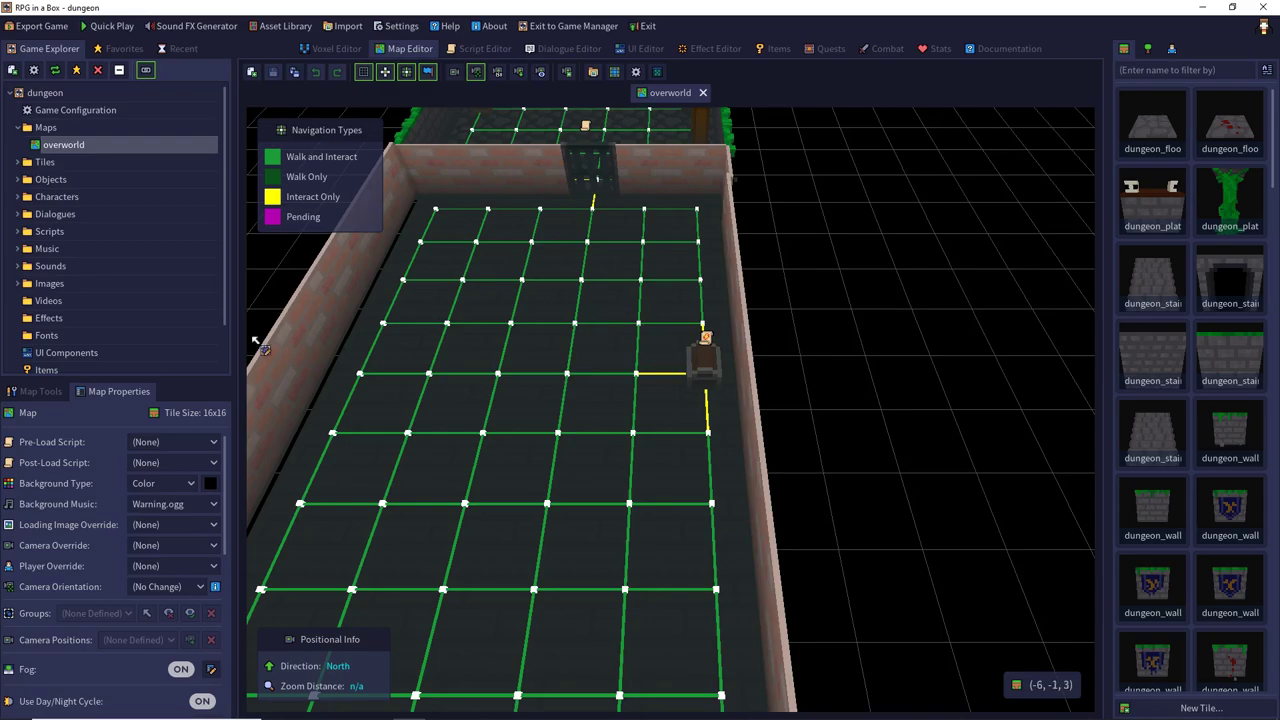
click(52, 394)
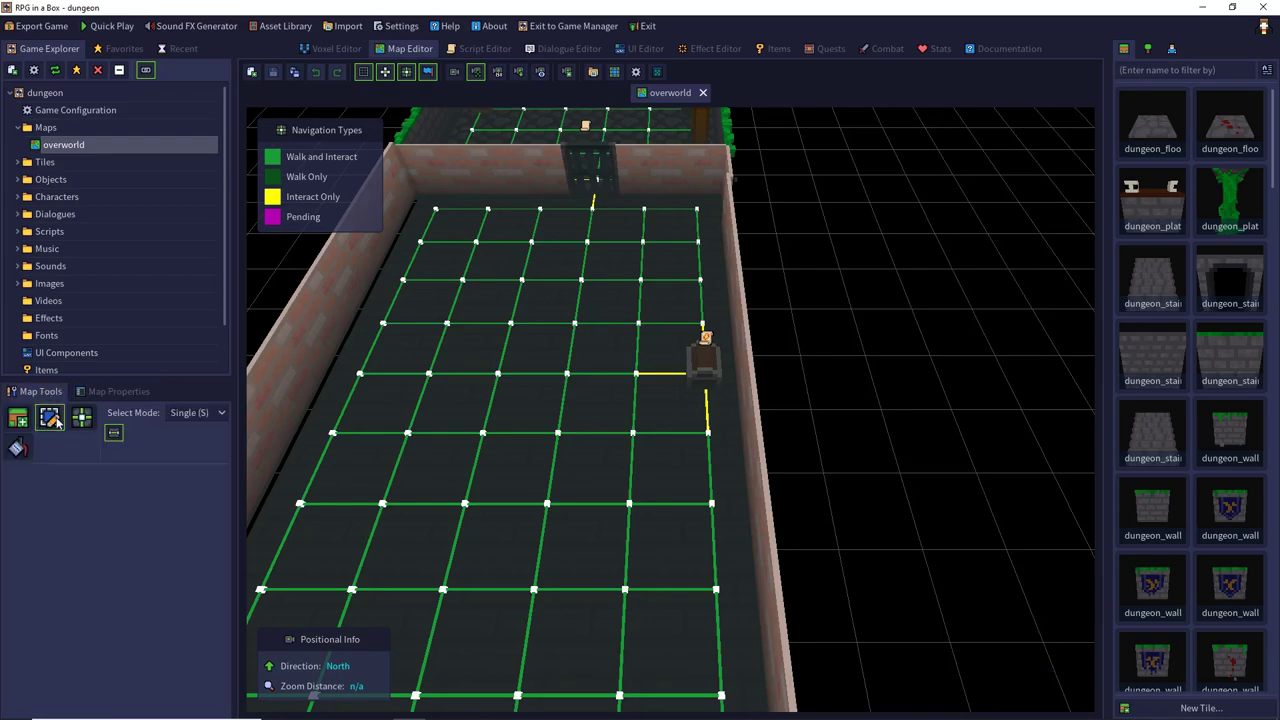
click(53, 419)
Select the dungeon gate in the brick wall and open its XantjisMagicDoorsStandalone script for editing.
right_drag(916, 298, 572, 331)
key(w)
click(535, 420)
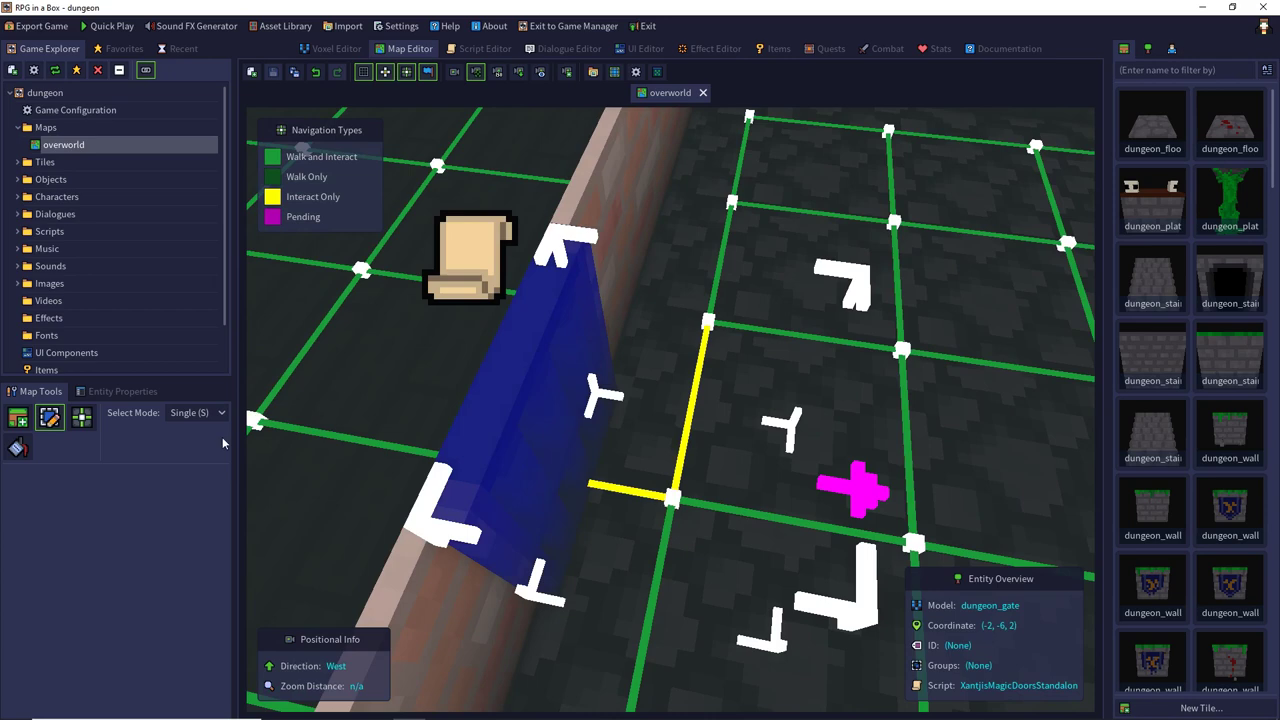
click(122, 392)
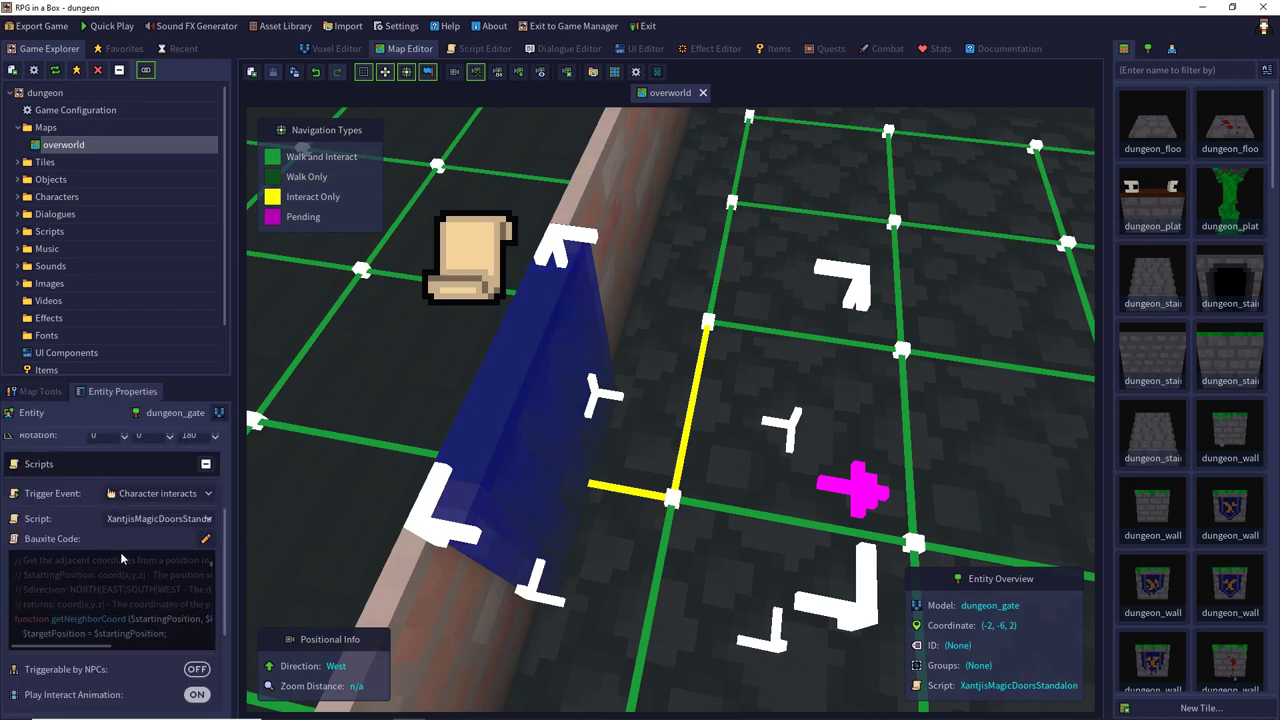
click(207, 540)
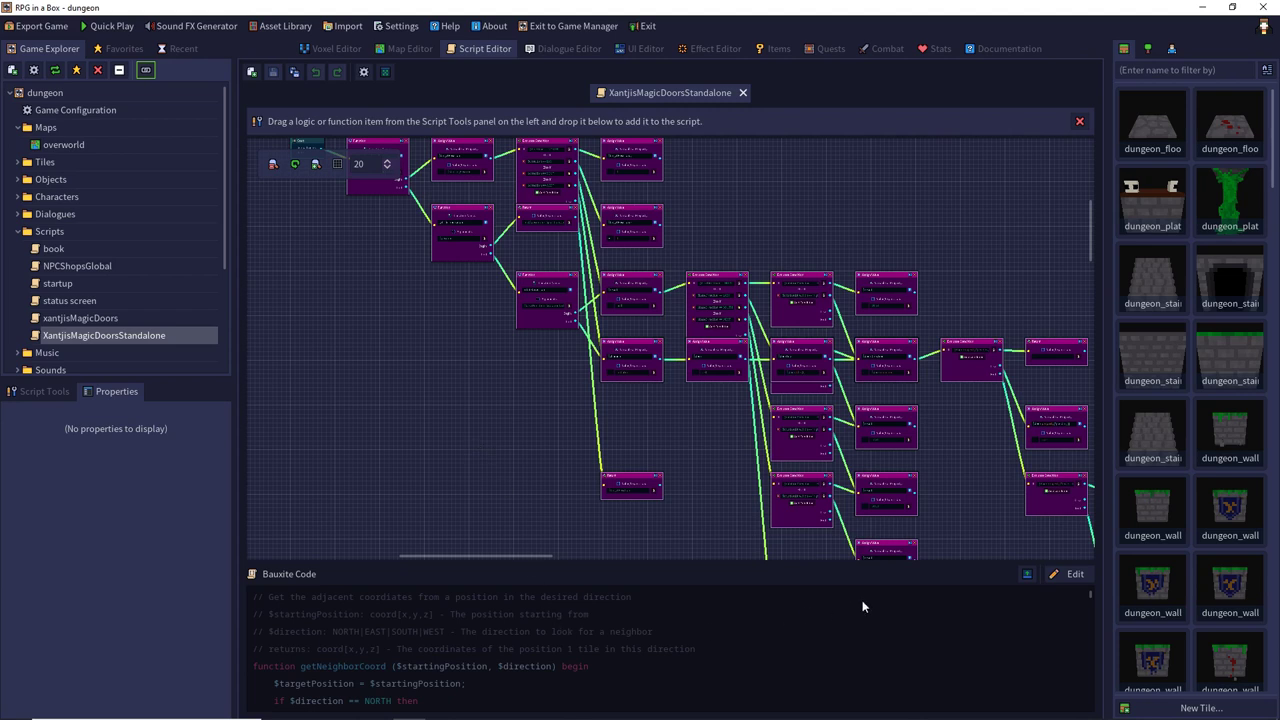
Examine the full XantjisMagicDoorsStandalone code in an expanded view, from the direction functions to the auto-close section, and close the script.
click(1027, 574)
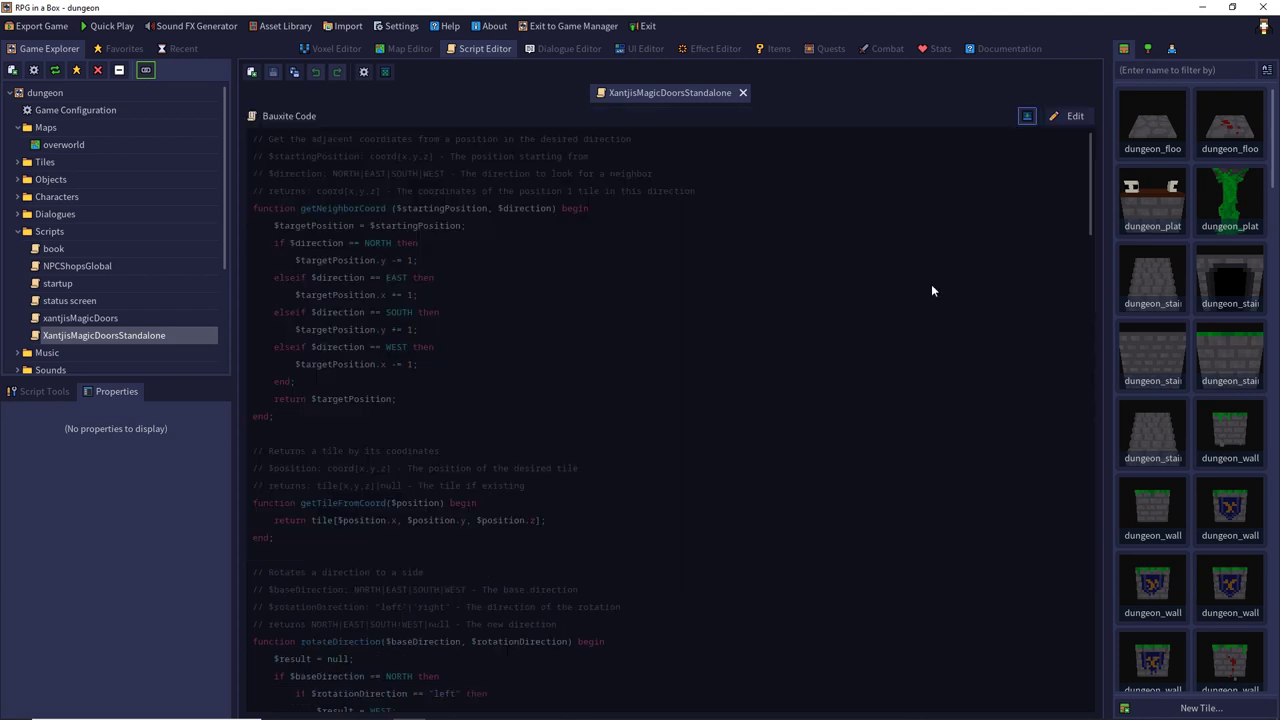
double_click(527, 275)
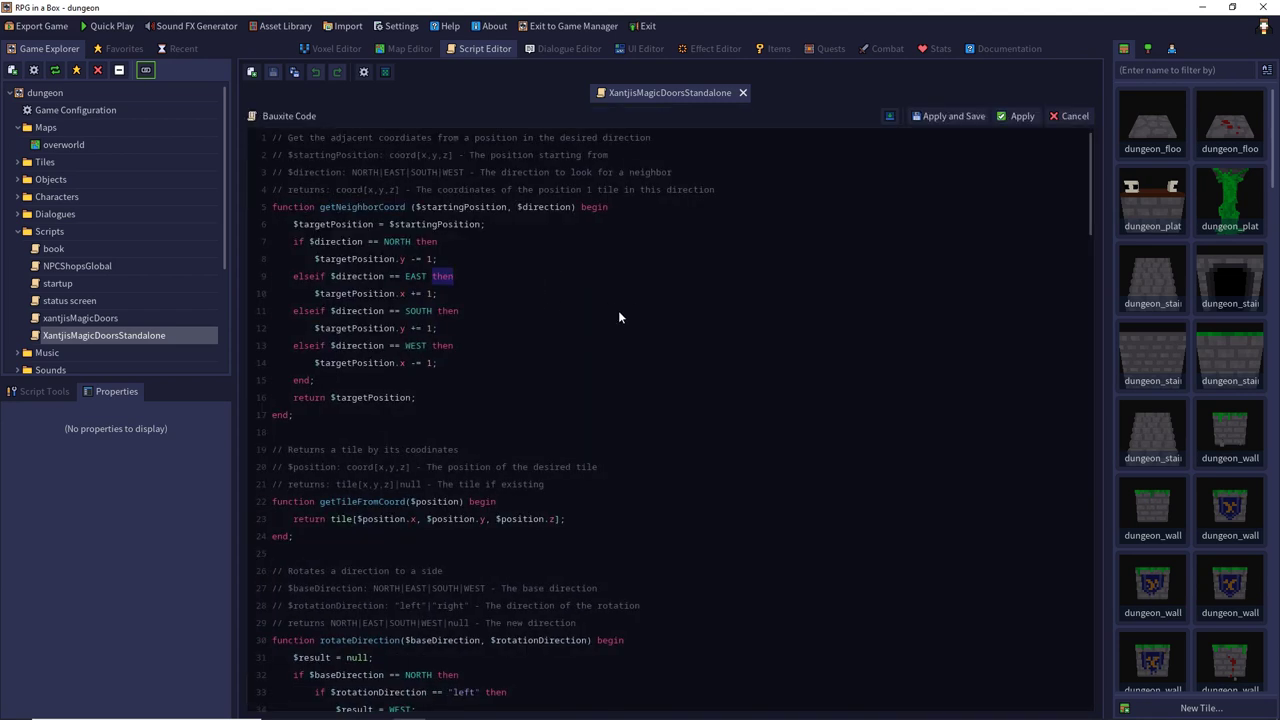
scroll(618, 317, down, 2)
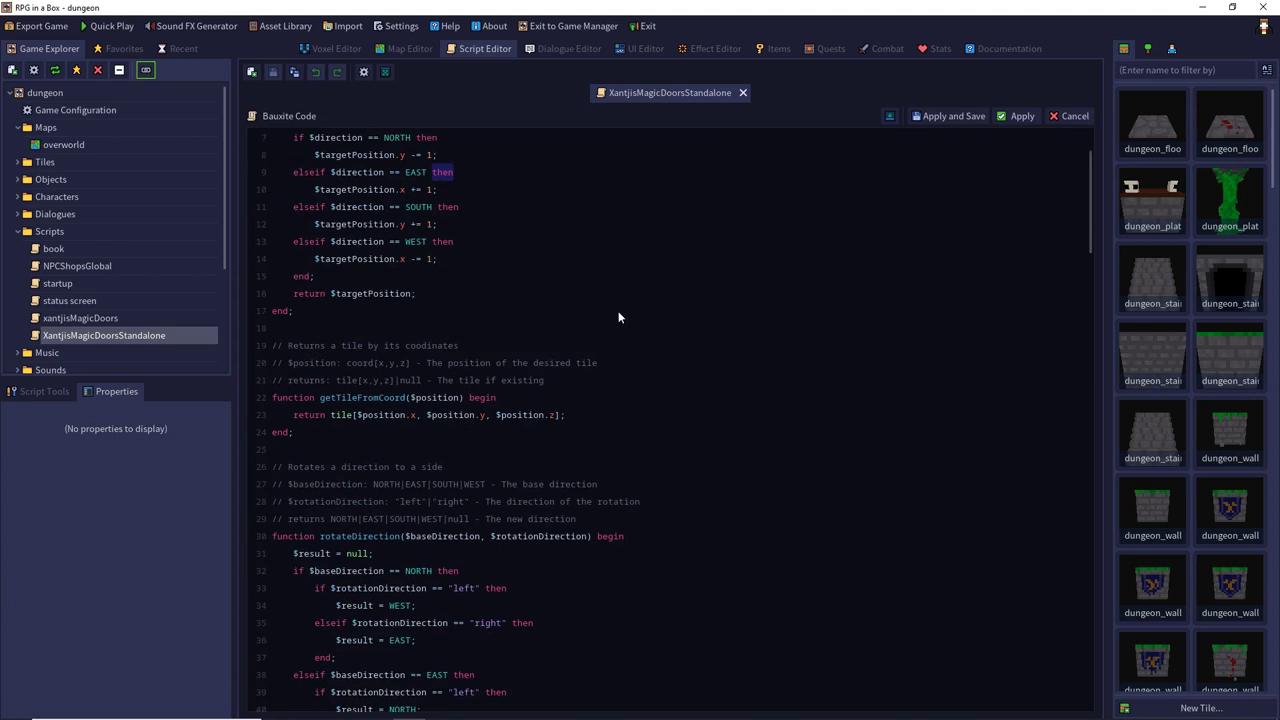
scroll(618, 317, down, 11)
scroll(618, 317, down, 11)
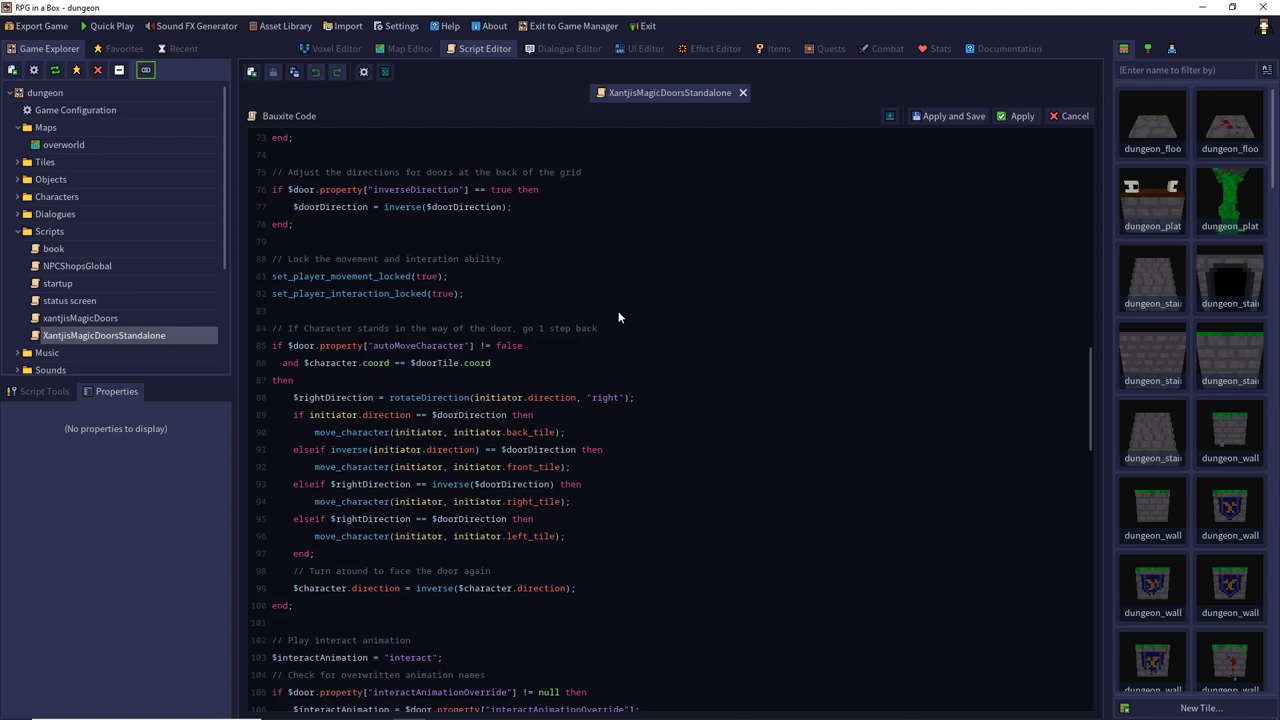
scroll(618, 317, down, 1)
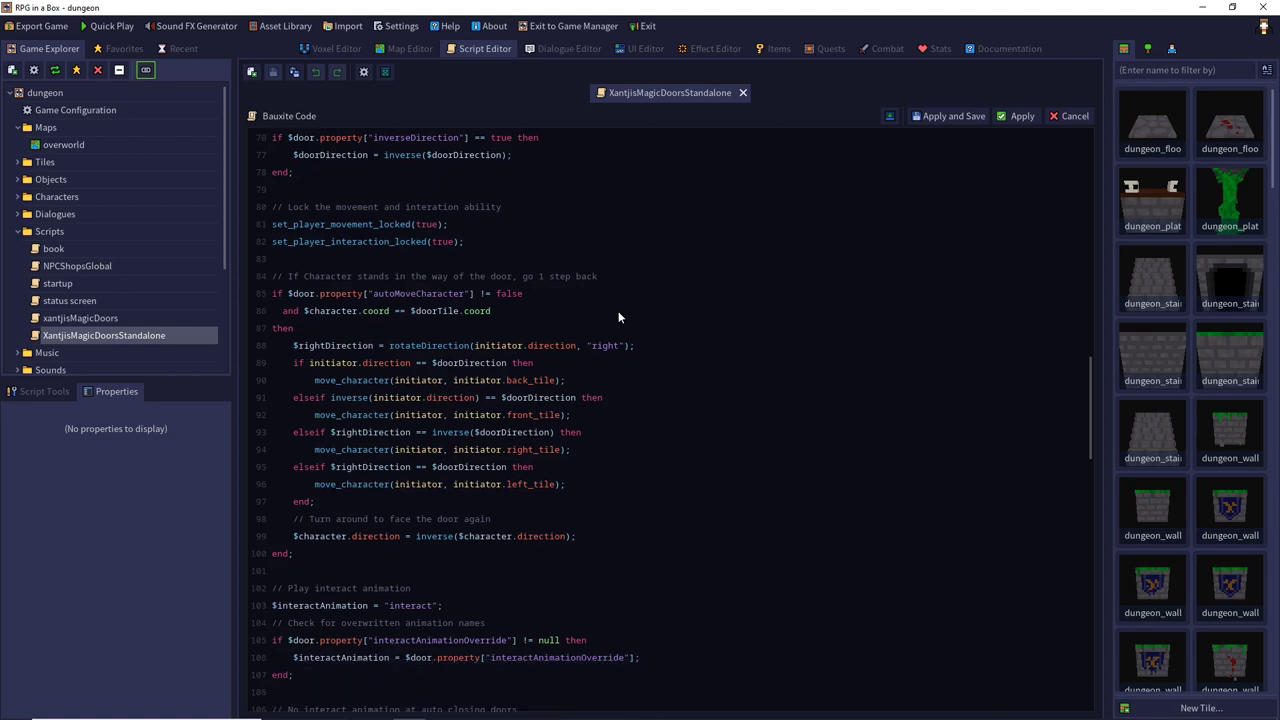
scroll(618, 317, down, 1)
scroll(618, 317, down, 6)
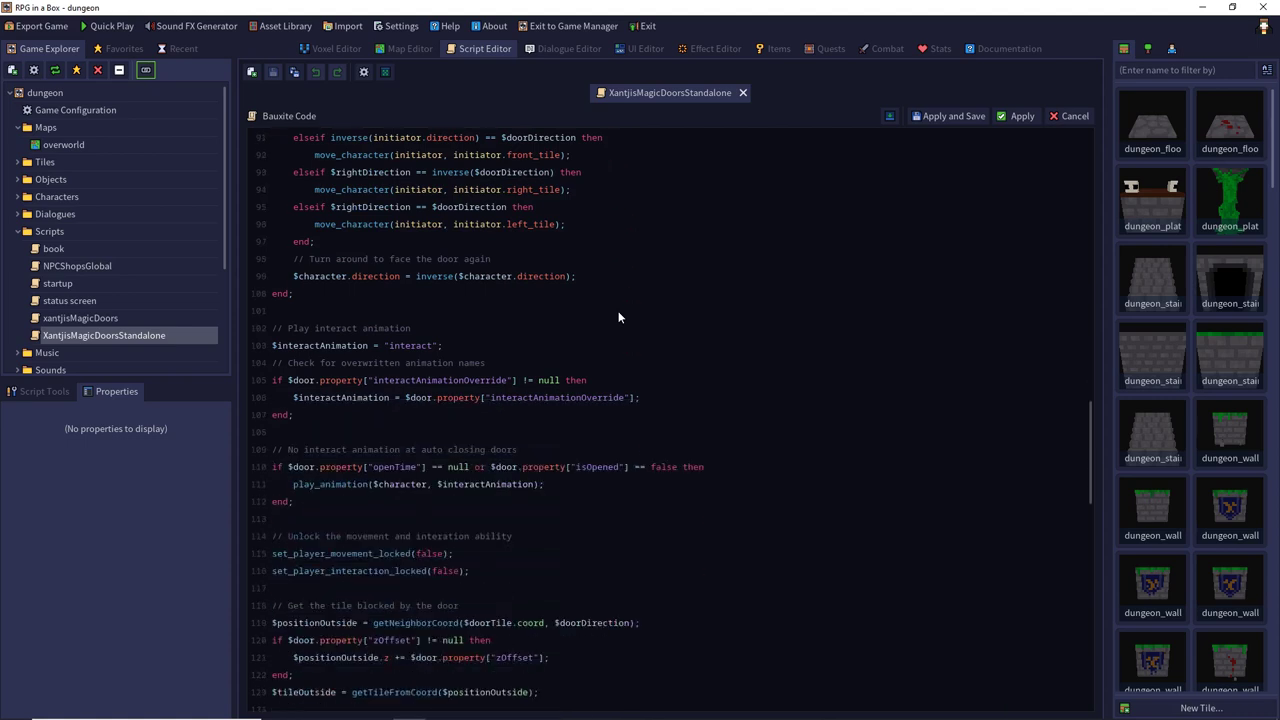
scroll(618, 317, down, 5)
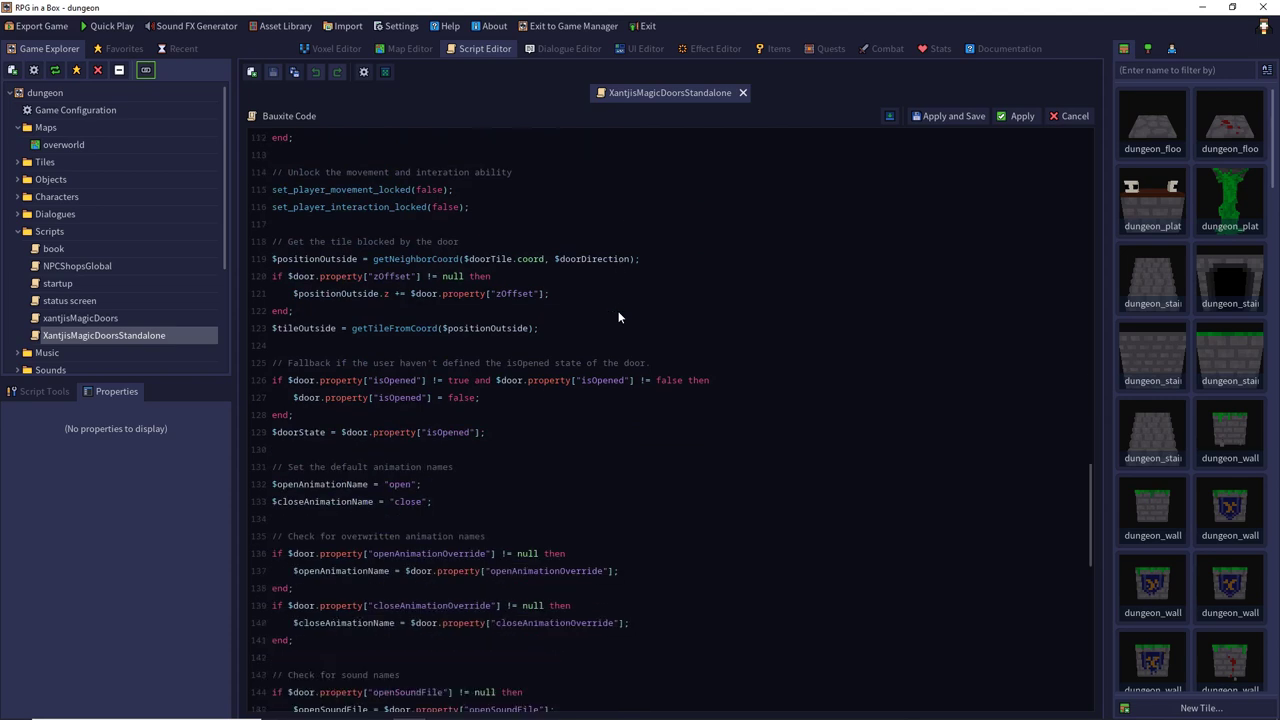
scroll(618, 317, down, 15)
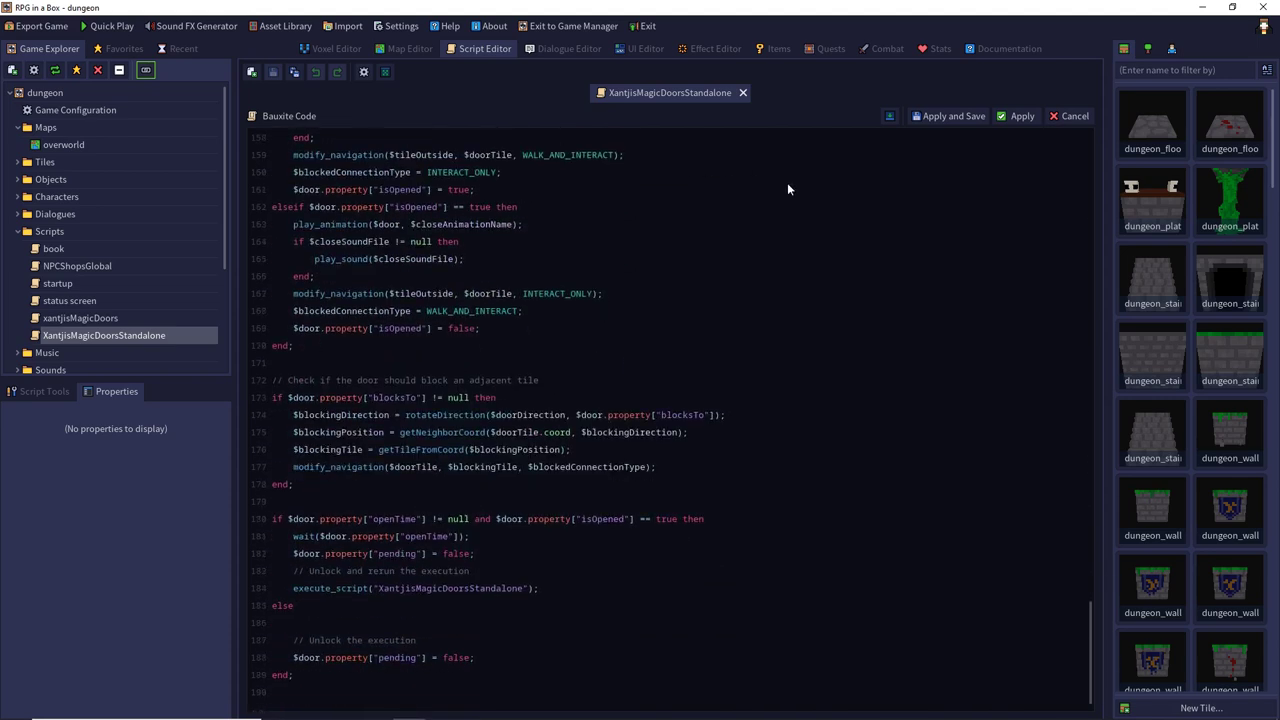
click(743, 93)
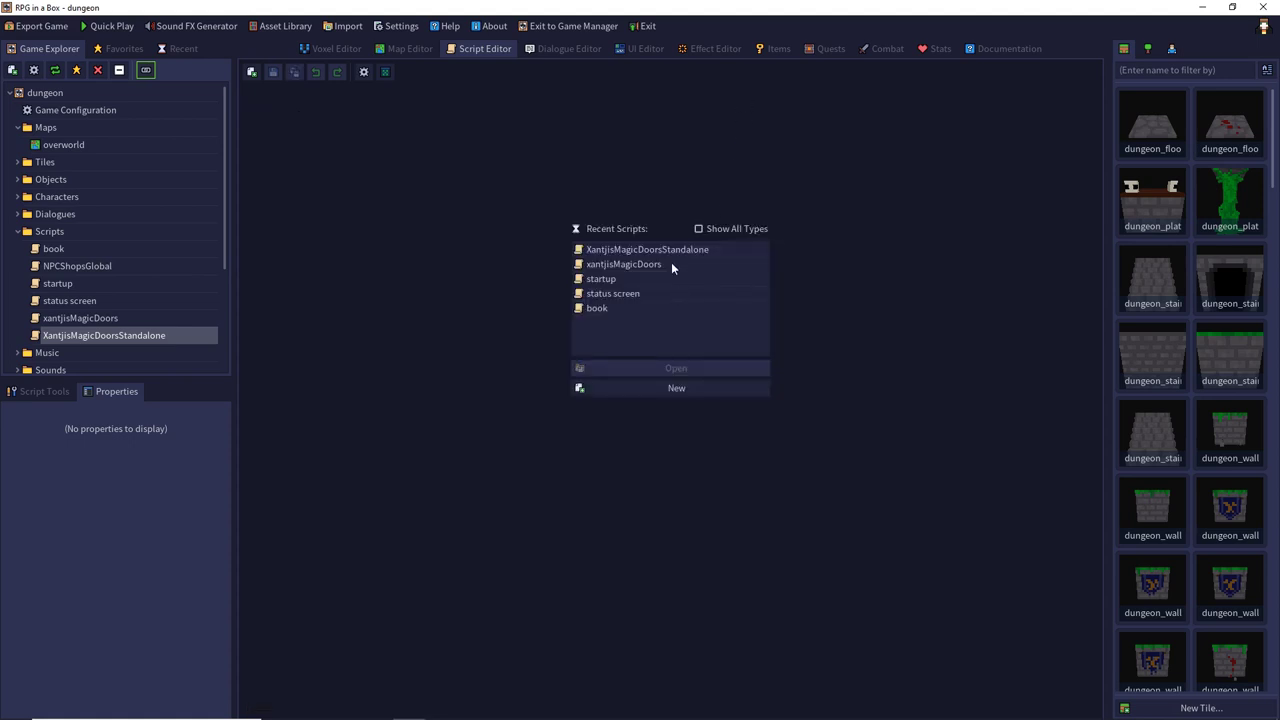
Return to the map and open the dungeon_gate object from the object models, showing its model properties.
click(412, 52)
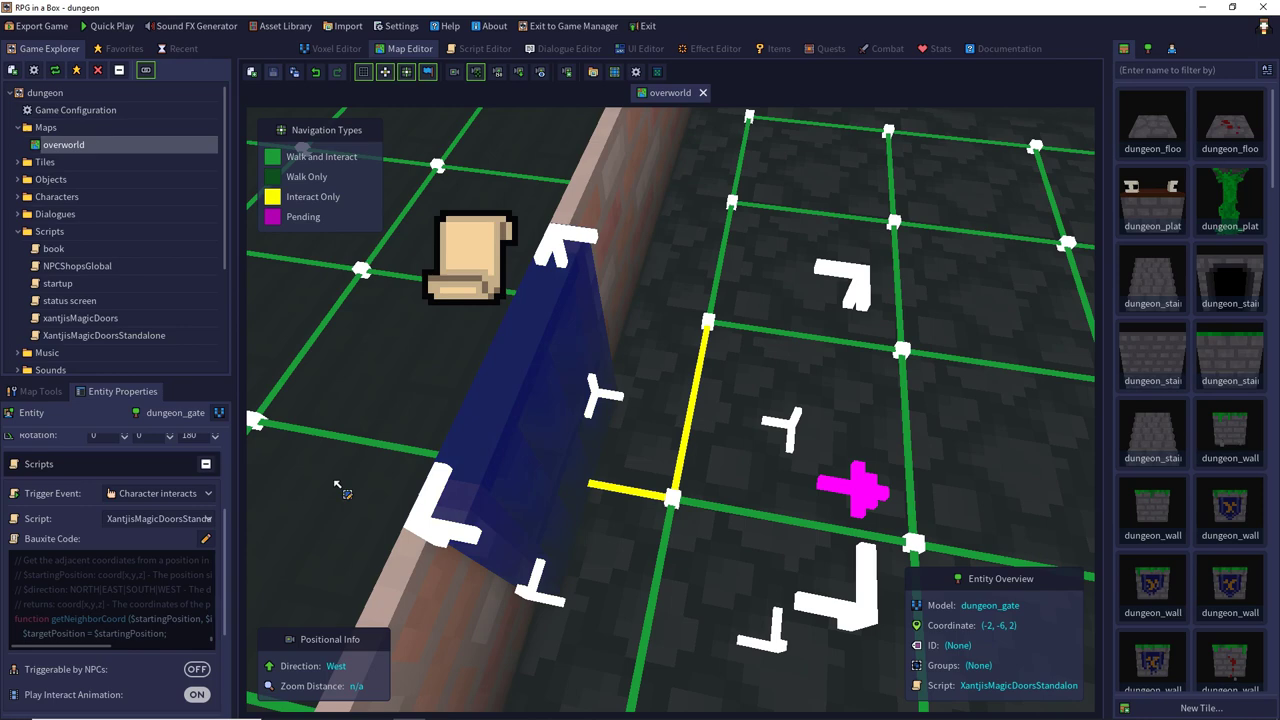
click(1148, 49)
scroll(1153, 267, down, 5)
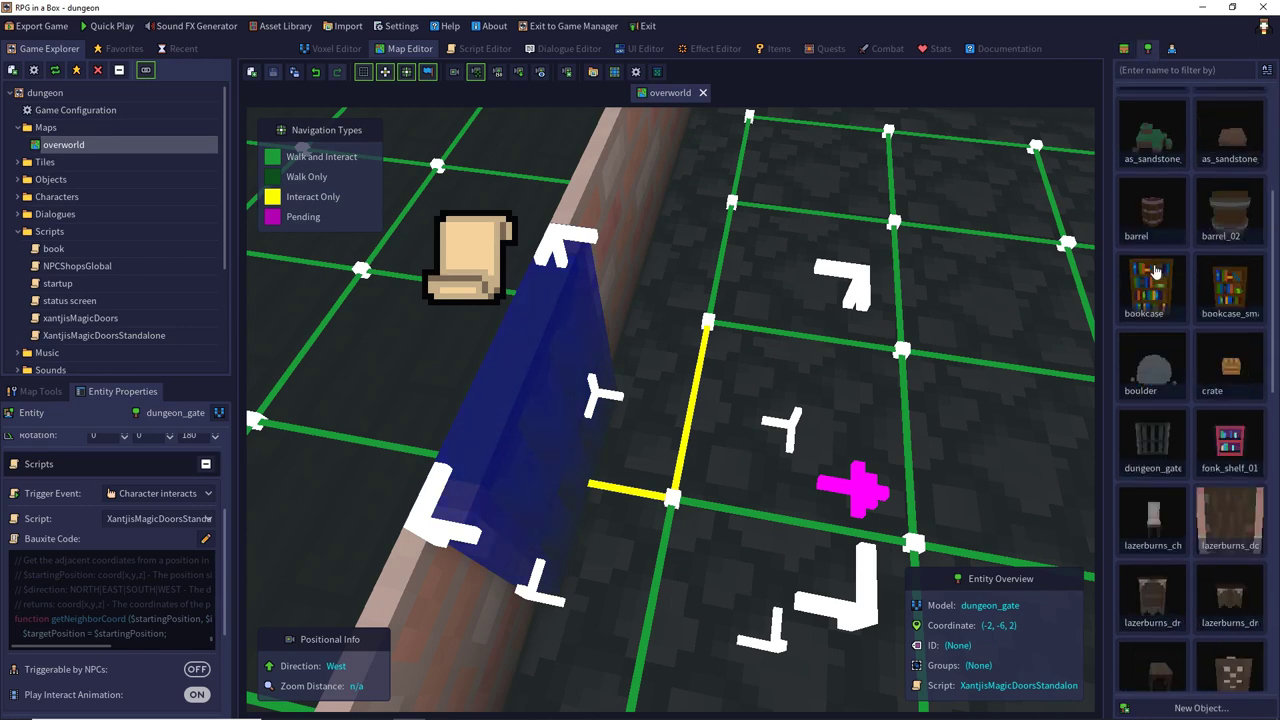
double_click(1152, 365)
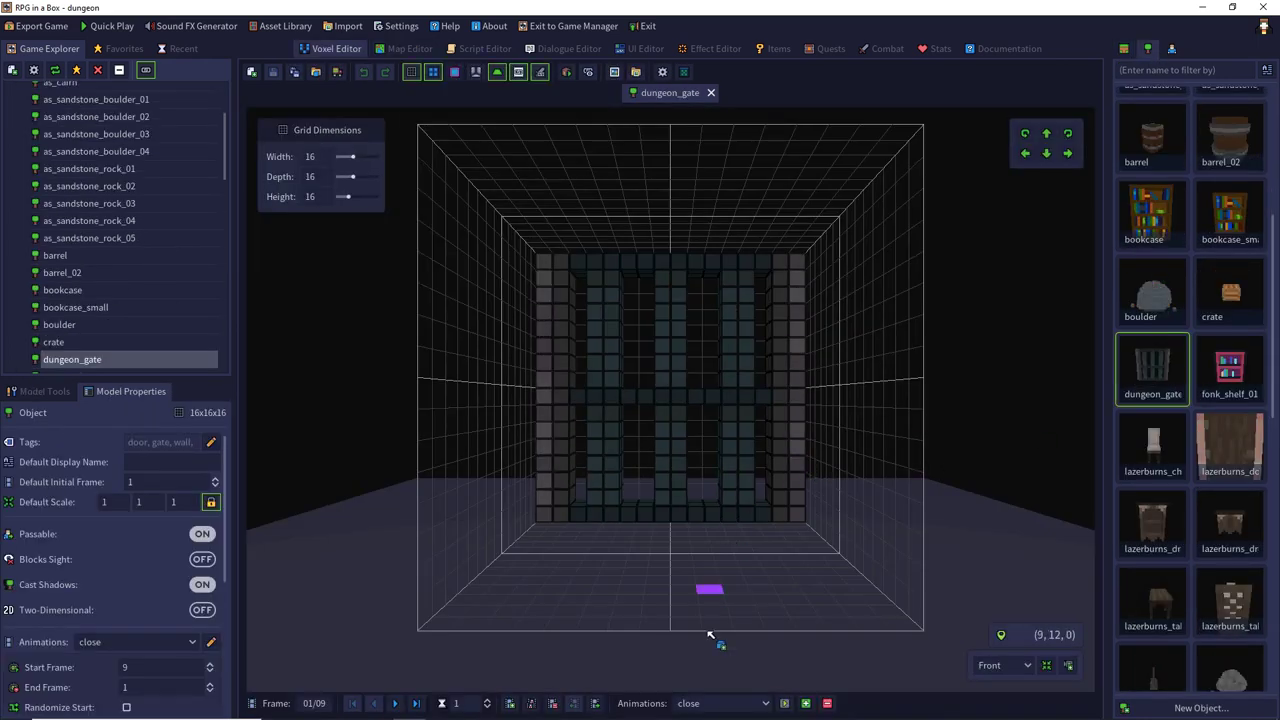
click(38, 391)
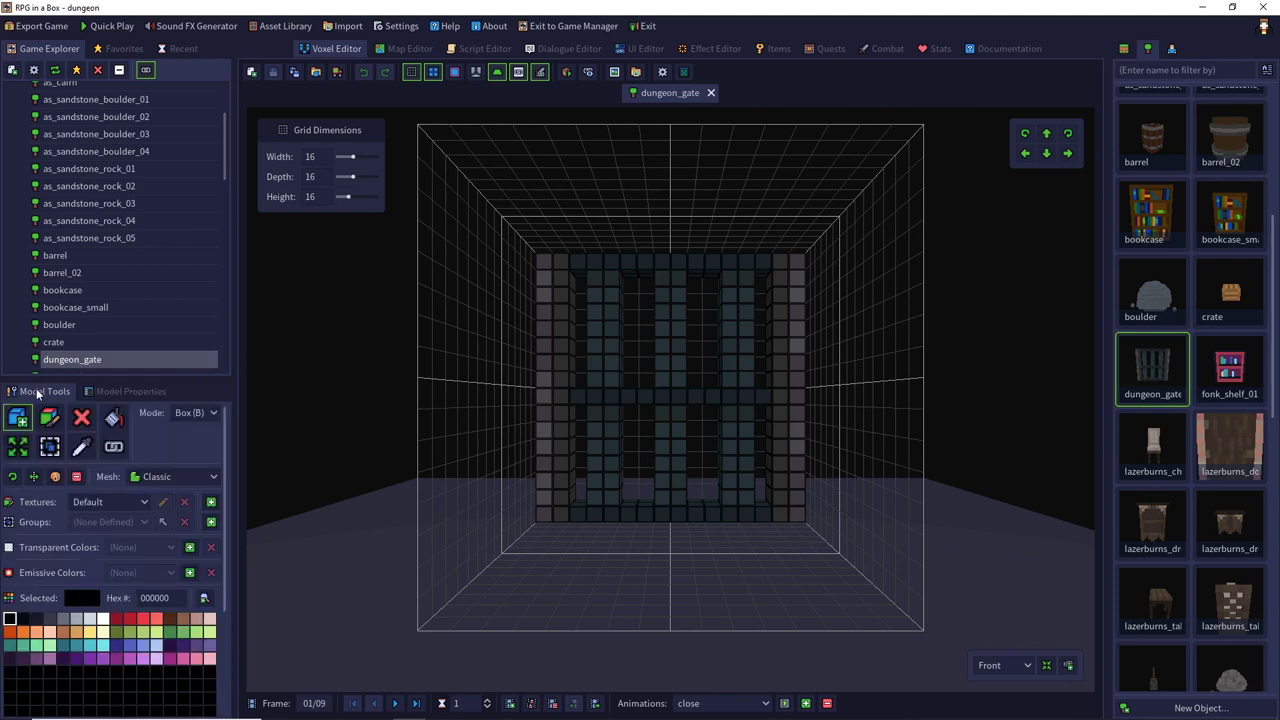
click(104, 391)
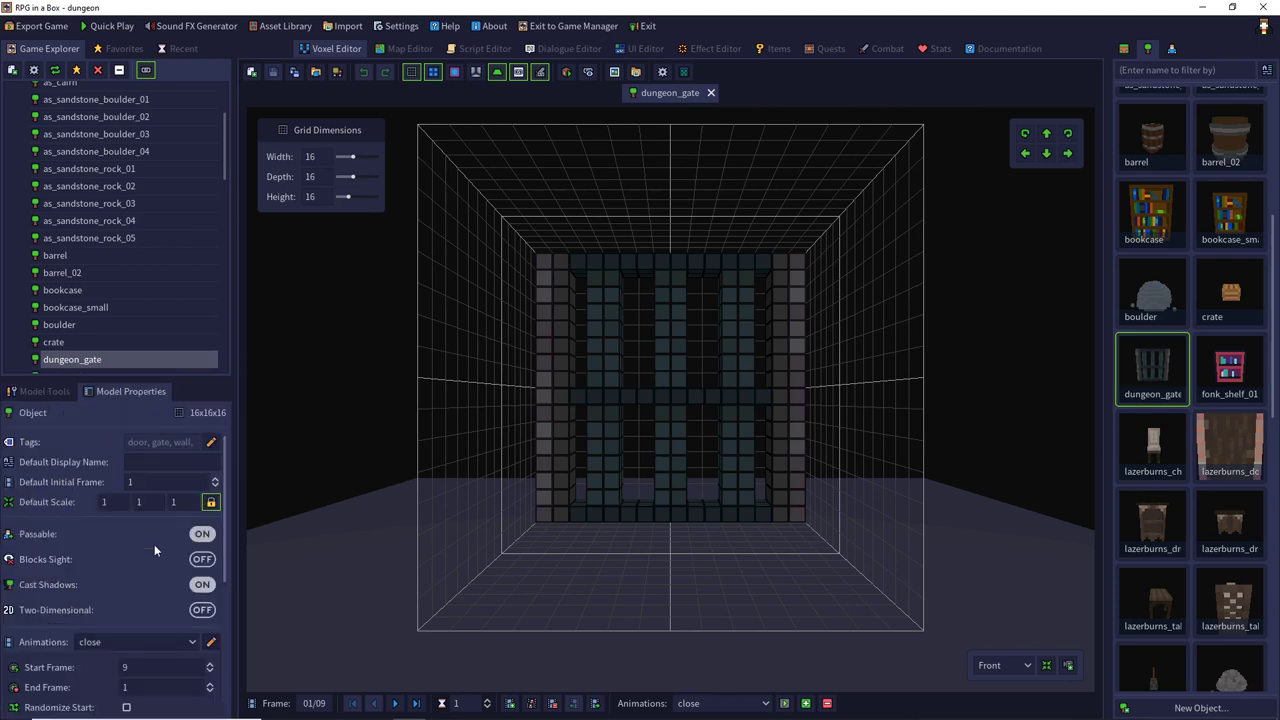
Set the dungeon_gate model's default script to XantjisMagicDoorsStandalone, triggered when a character interacts.
scroll(143, 531, down, 6)
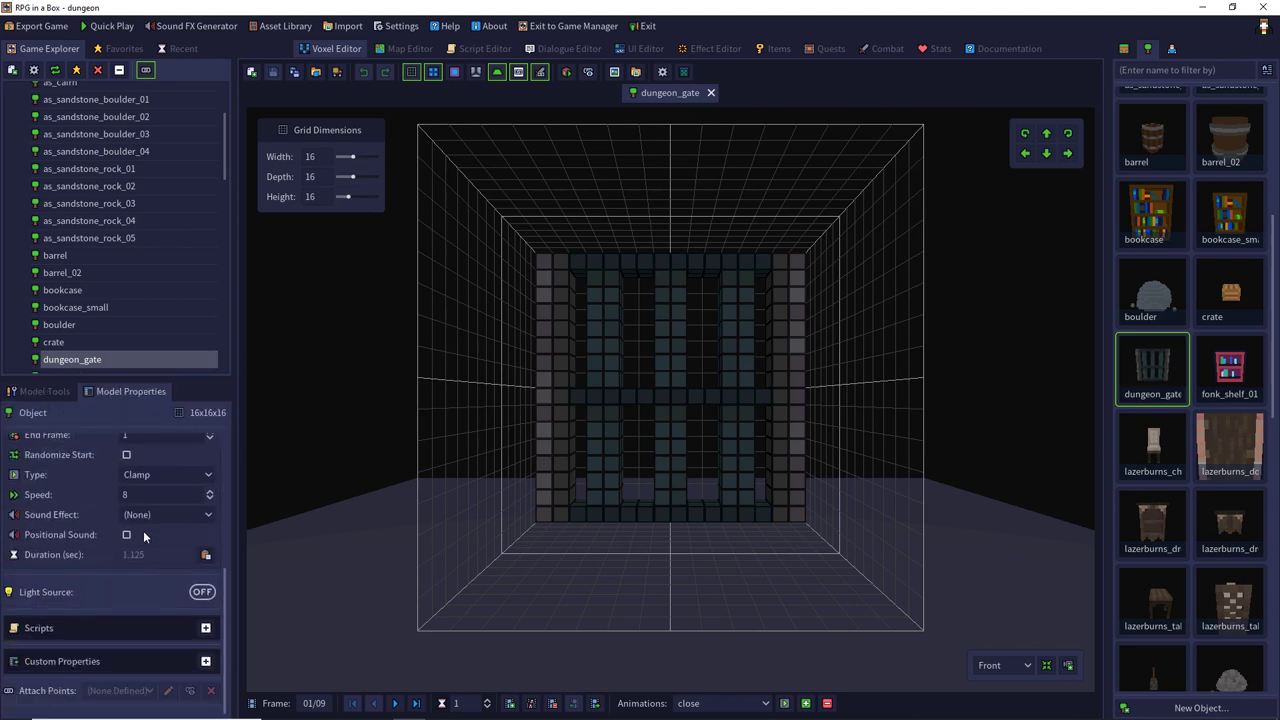
click(205, 628)
scroll(150, 585, down, 1)
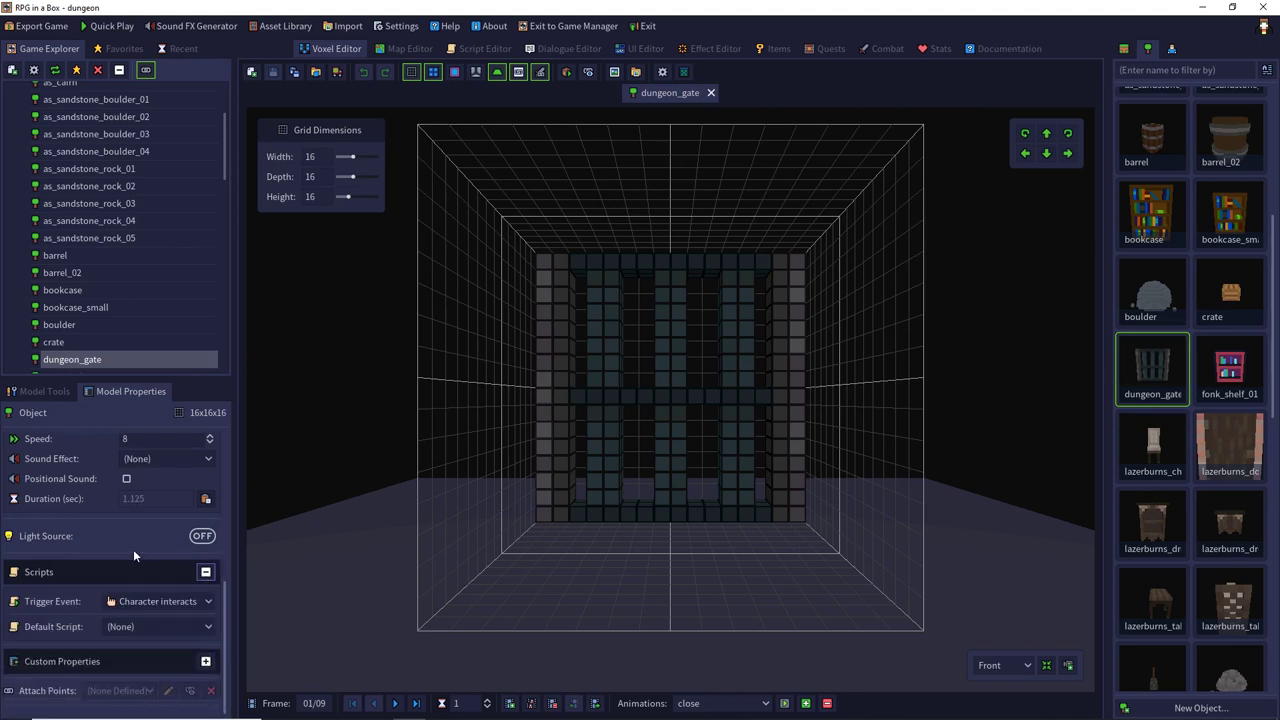
click(133, 628)
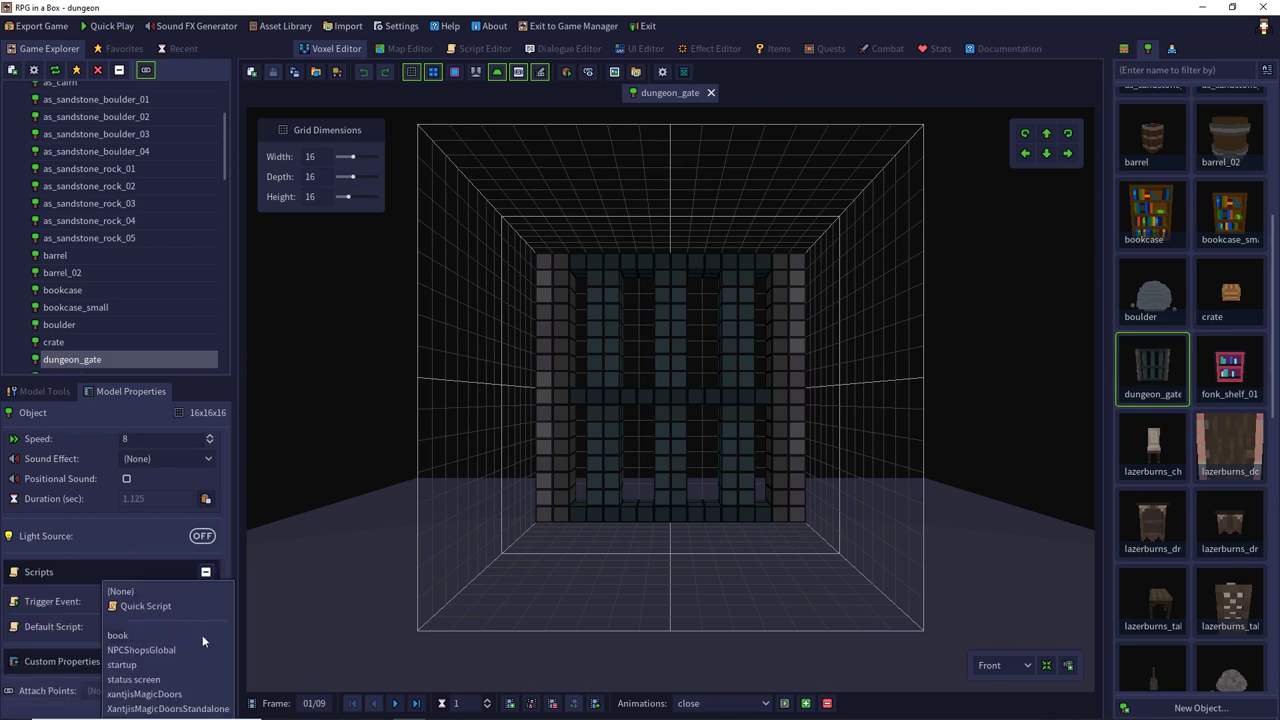
click(160, 708)
Add a custom property named inverseDirection to the dungeon_gate model, make it a boolean set to true, and save the model.
scroll(125, 578, down, 2)
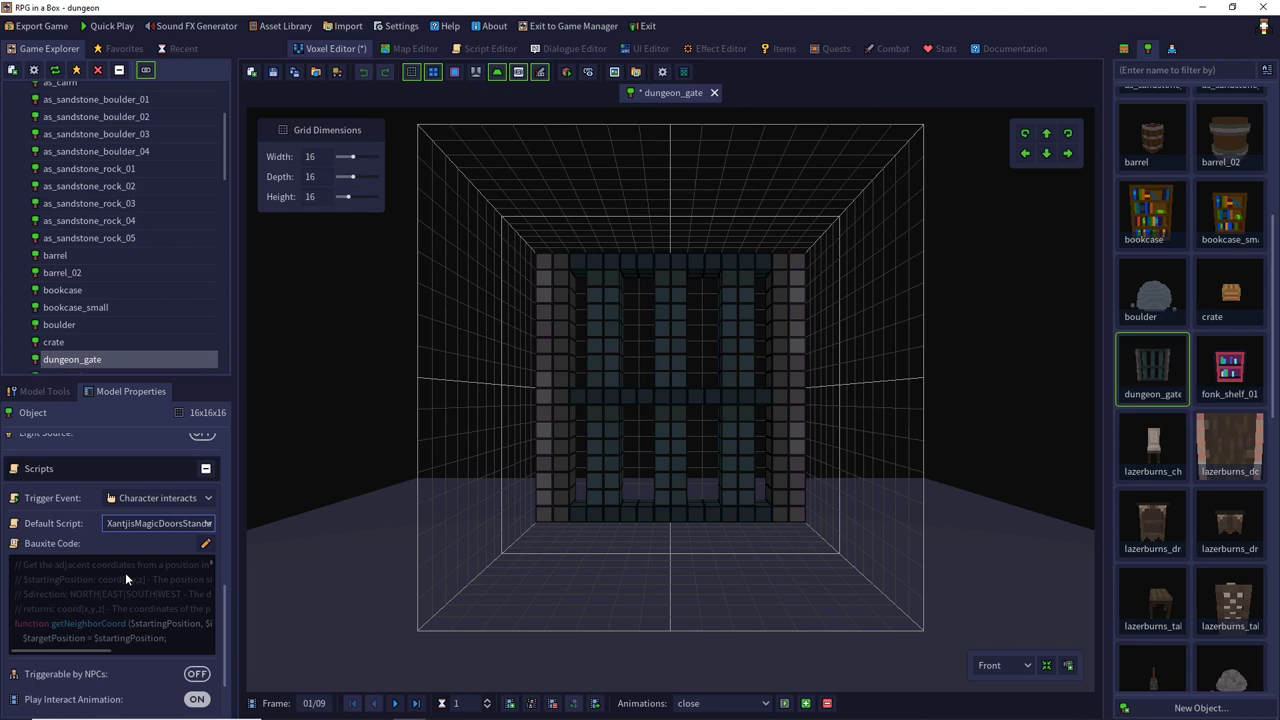
scroll(125, 572, down, 1)
scroll(166, 526, down, 2)
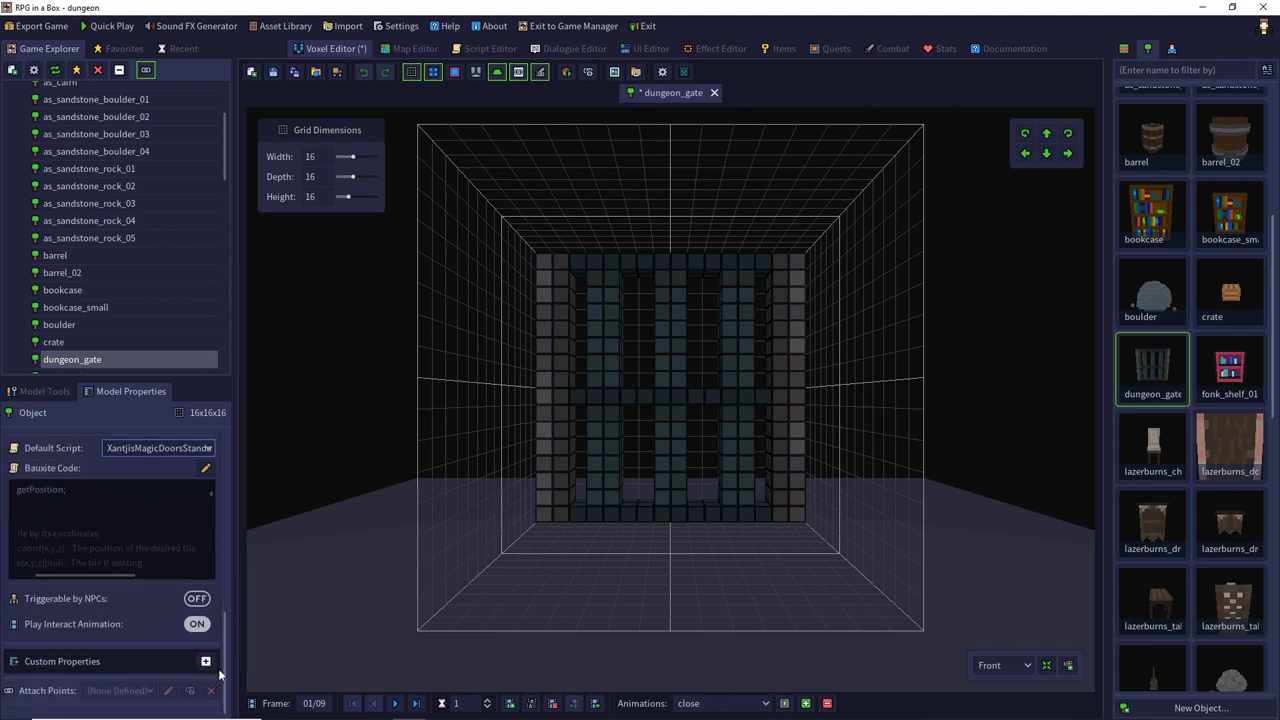
scroll(213, 668, down, 2)
click(58, 552)
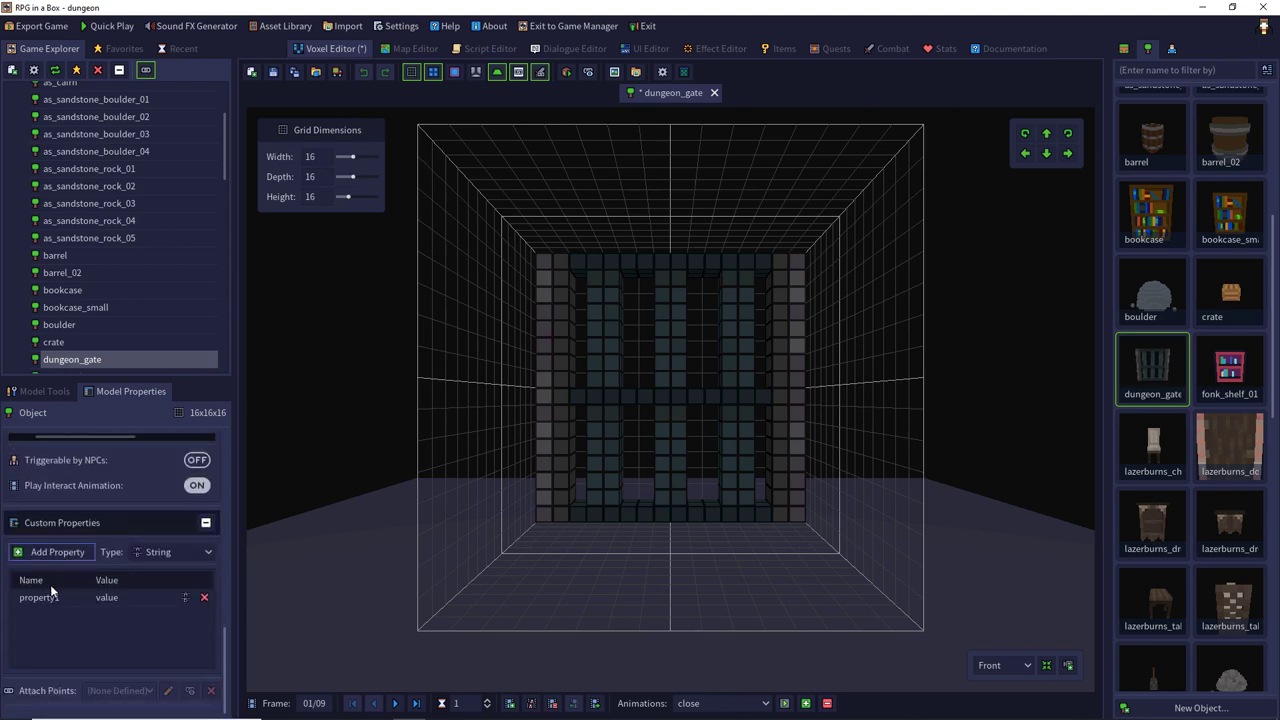
text(in)
text(verseDirection)
click(112, 626)
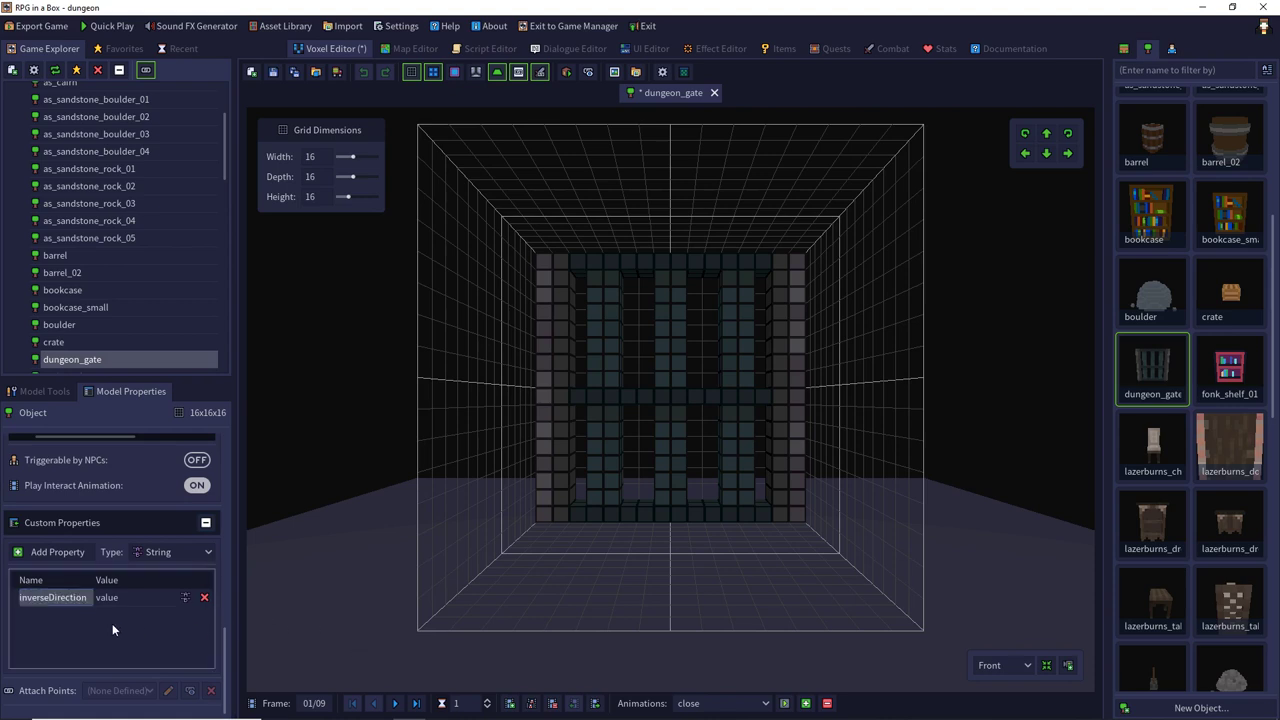
click(185, 597)
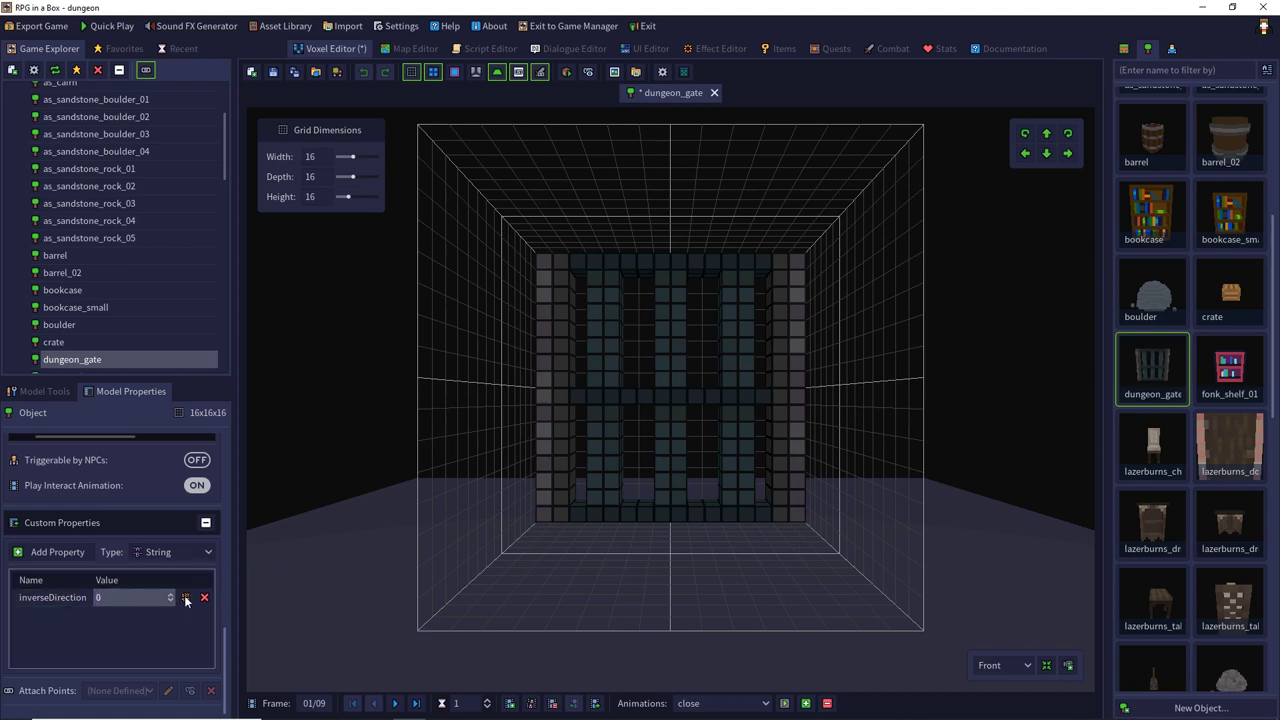
click(187, 599)
click(277, 72)
Go back to the overworld map and delete the existing dungeon gate from the opening in the brick wall.
click(410, 48)
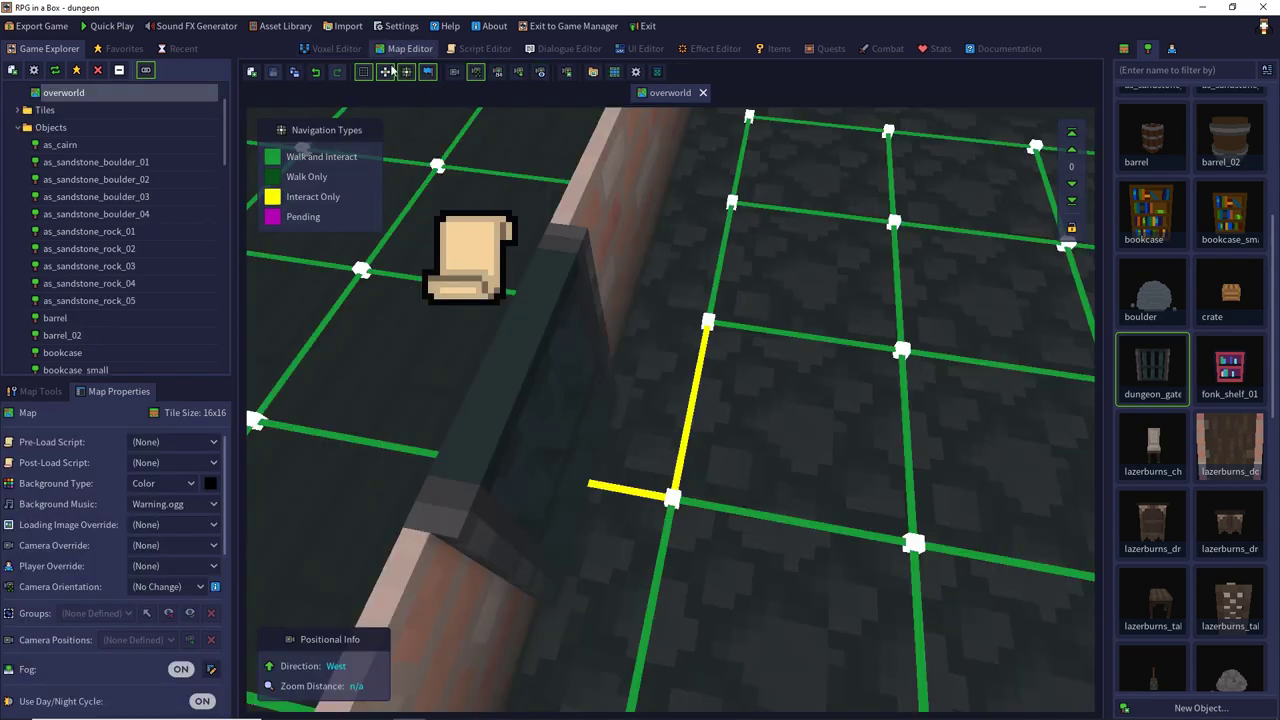
click(40, 391)
click(49, 417)
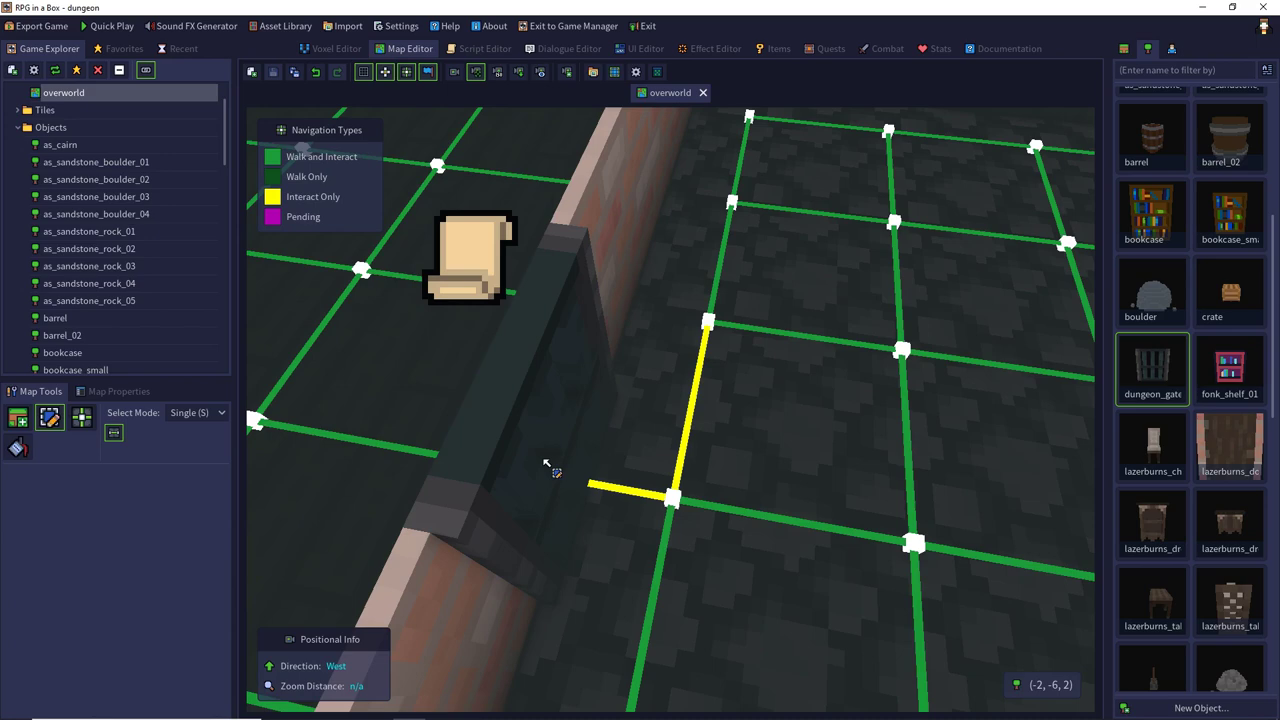
mouse_move(545, 527)
key(Delete)
Place a rotated dungeon_gate object in the brick wall's opening at (-2, -6, 2) and save the map.
click(1140, 368)
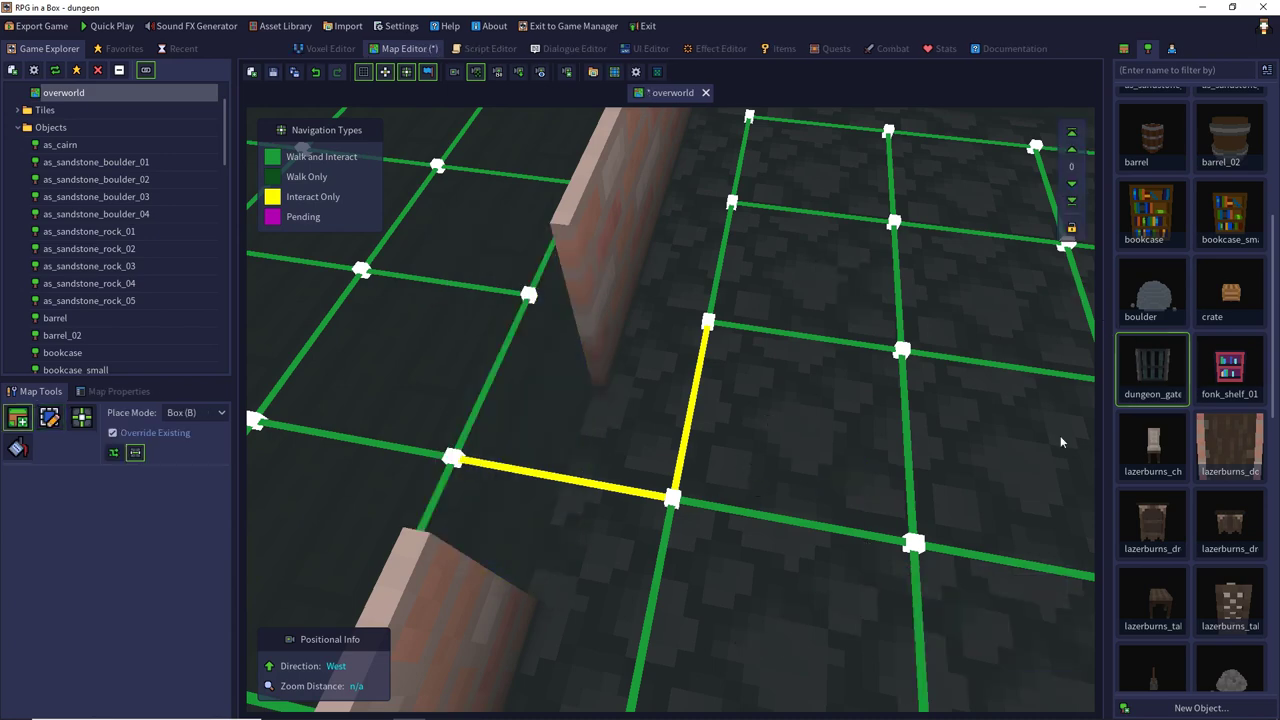
key(r)
click(682, 486)
scroll(621, 543, down, 5)
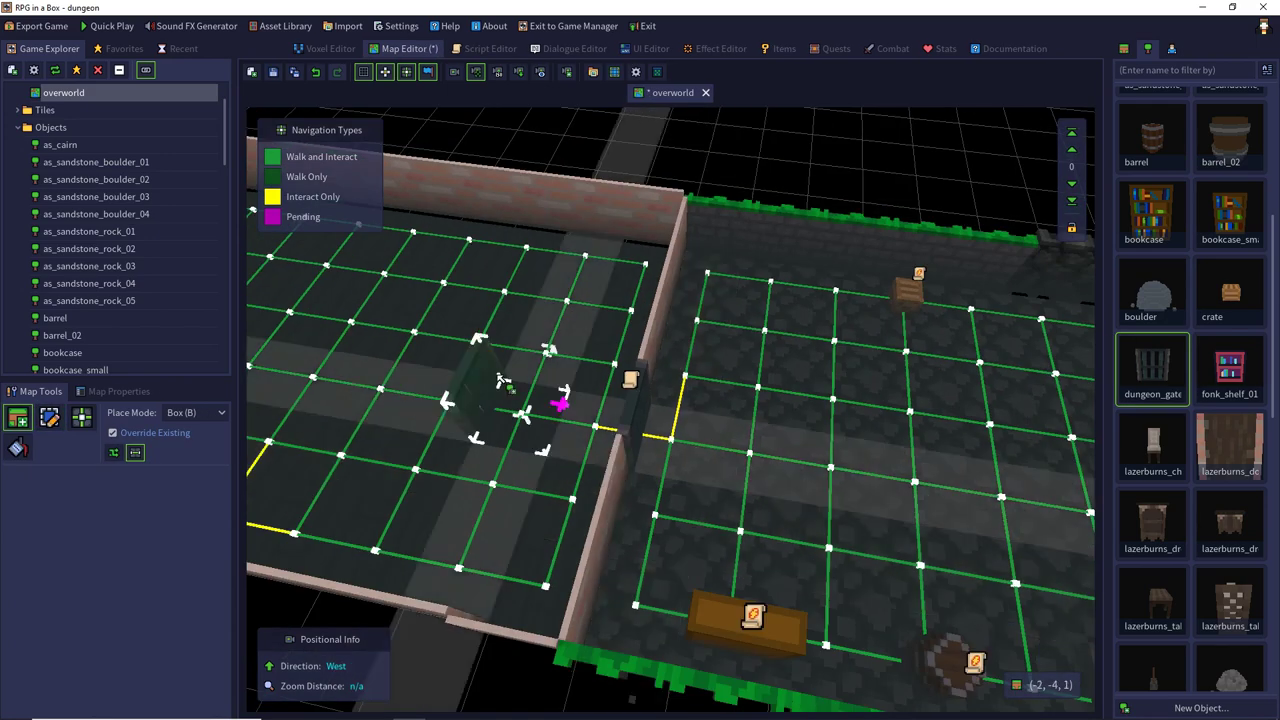
click(272, 72)
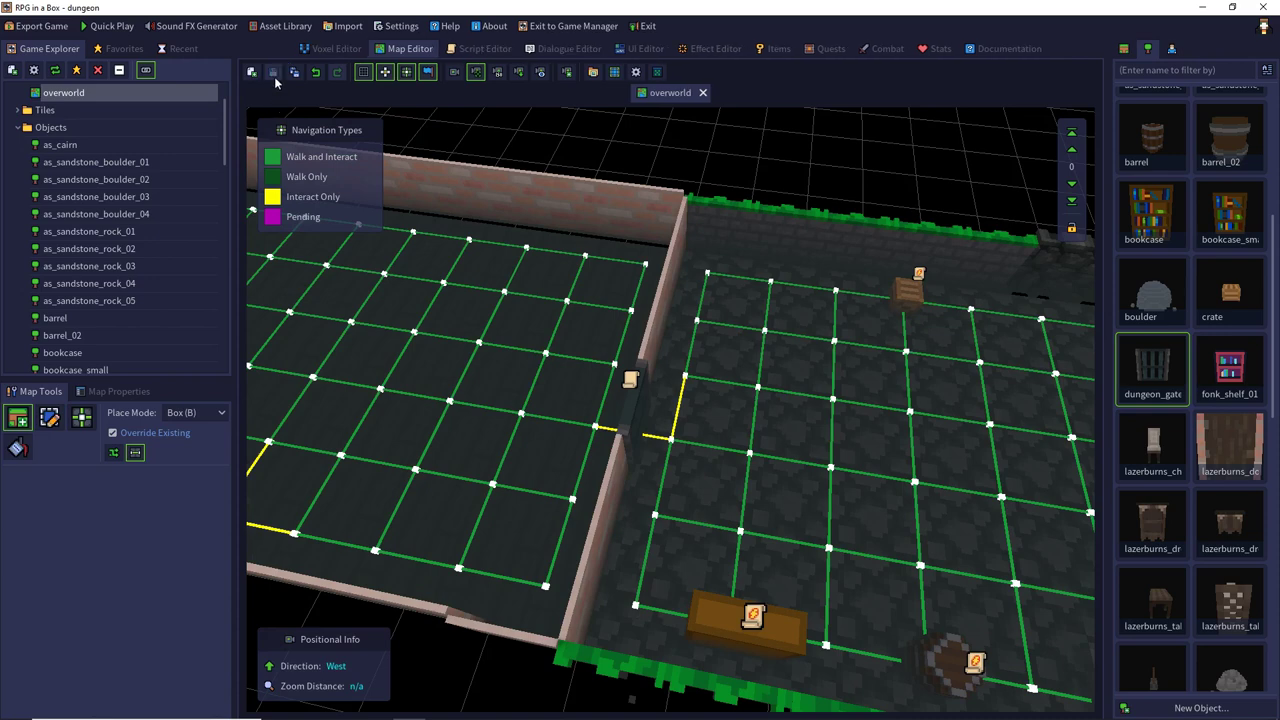
Select the newly placed dungeon gate and check its assigned script and custom properties.
click(112, 391)
click(45, 392)
click(49, 417)
click(615, 400)
click(120, 391)
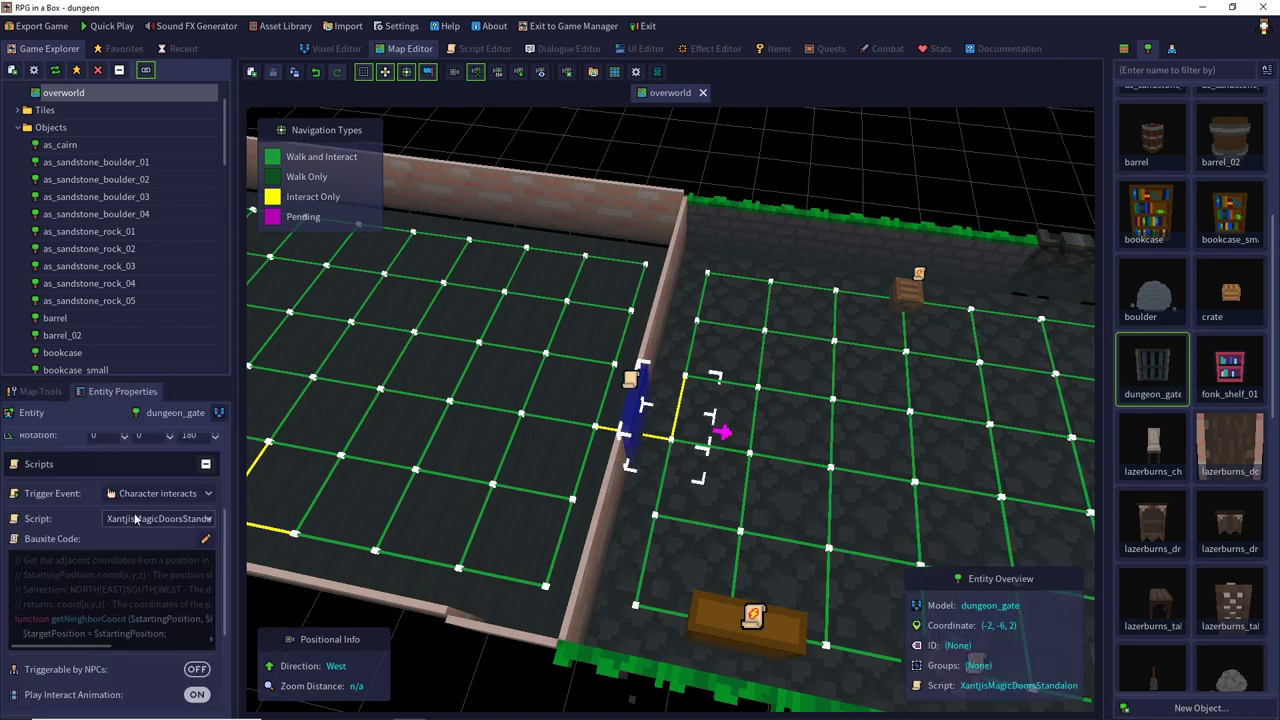
scroll(134, 515, down, 3)
click(204, 554)
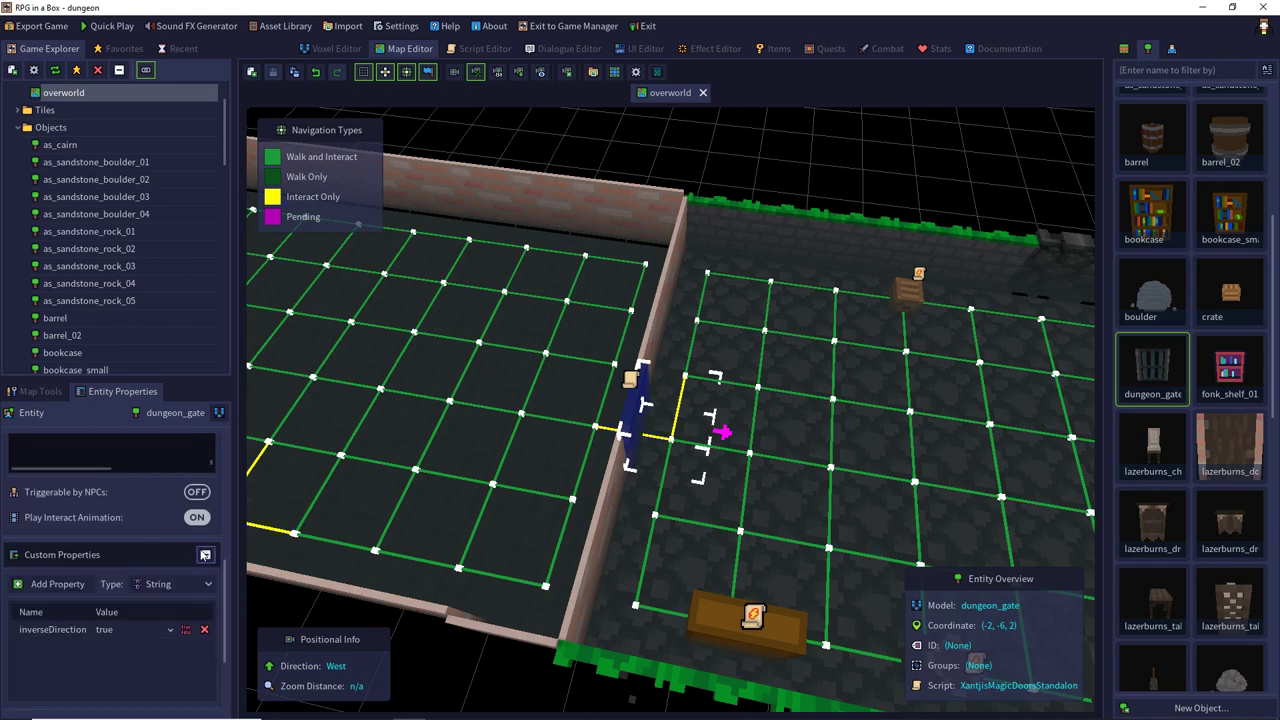
Quick play the project, start a new game and walk through the dungeon gate to test it.
click(108, 27)
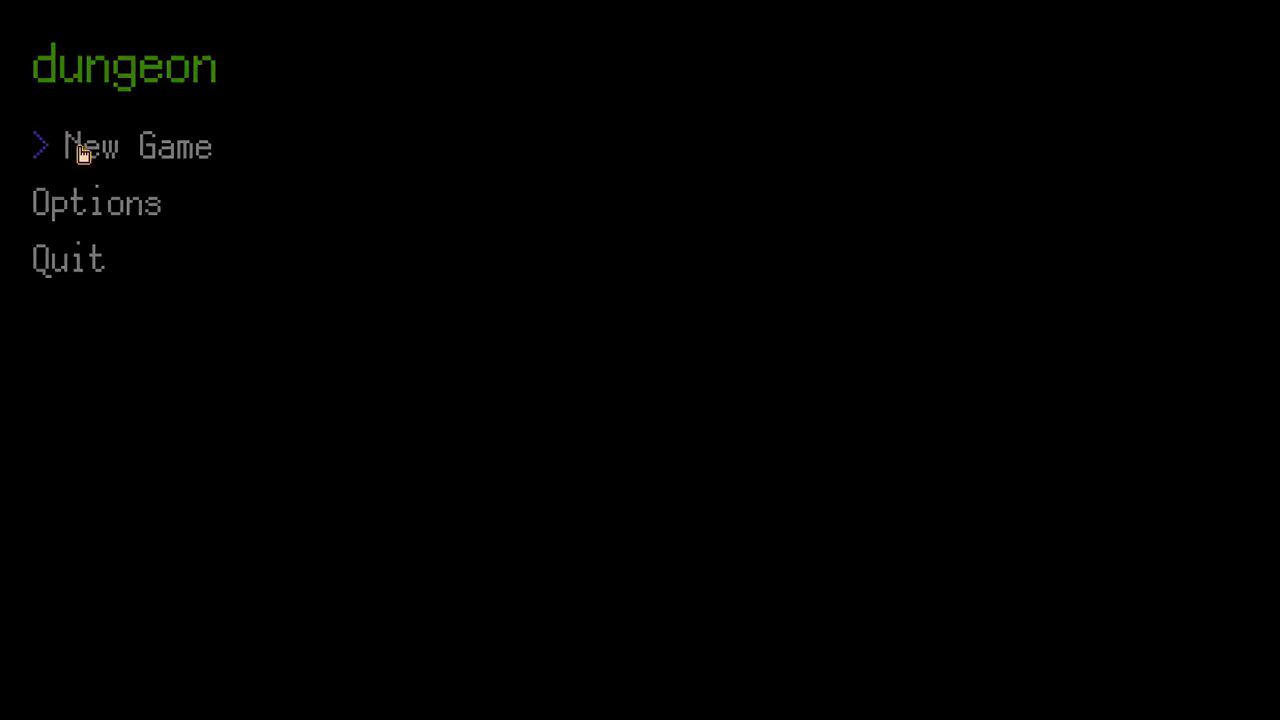
click(82, 147)
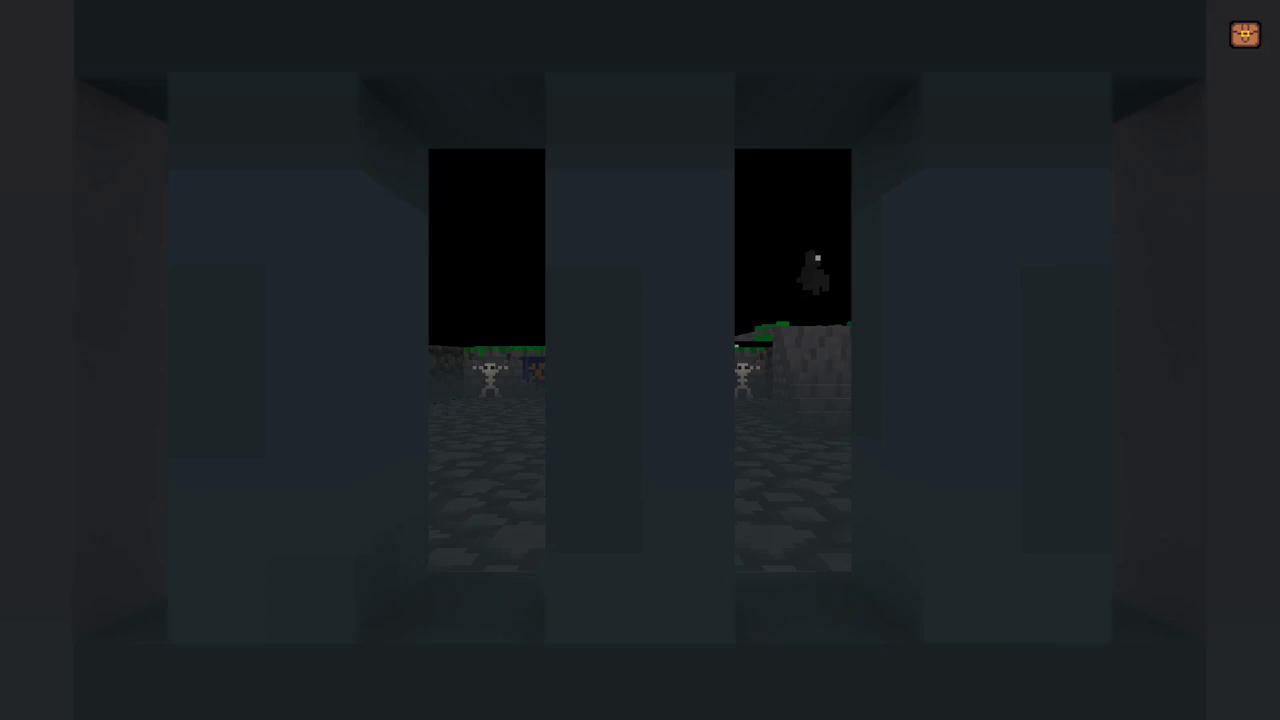
key(Up)
key(Up)
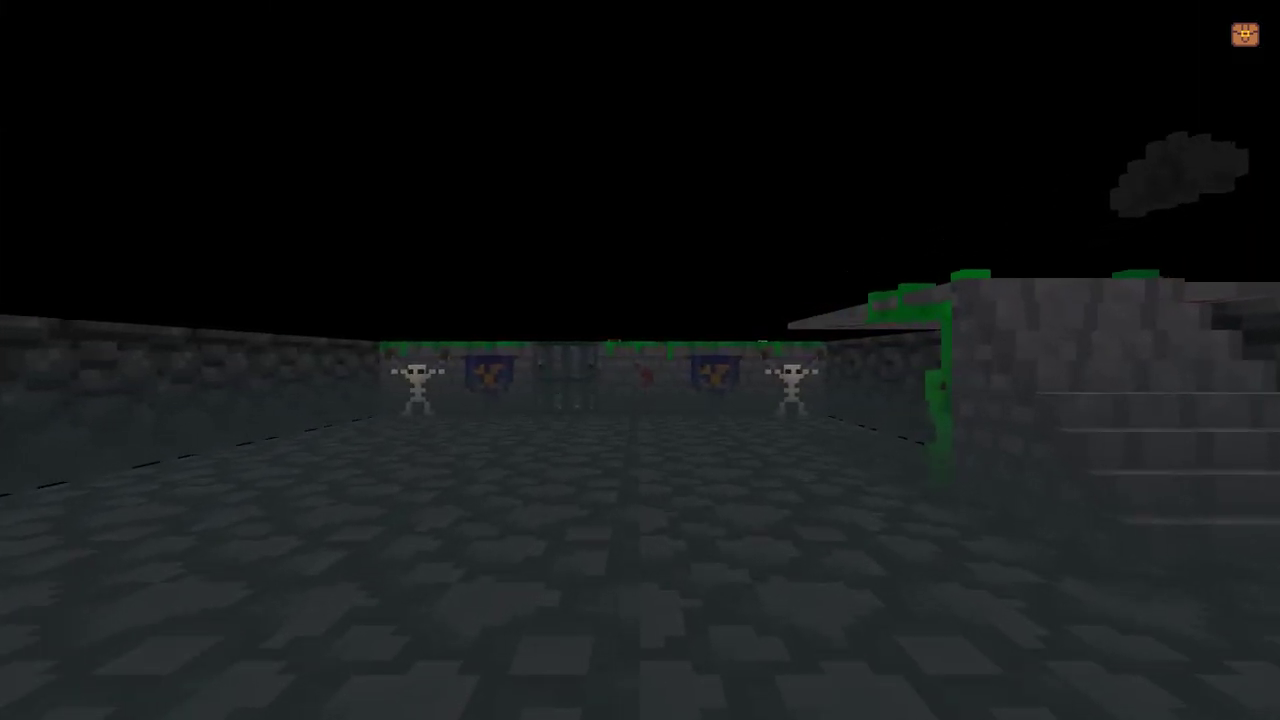
Walk around the dungeon beyond the gate, past the stairs and under the vine-covered platform.
key(Right)
key(Up)
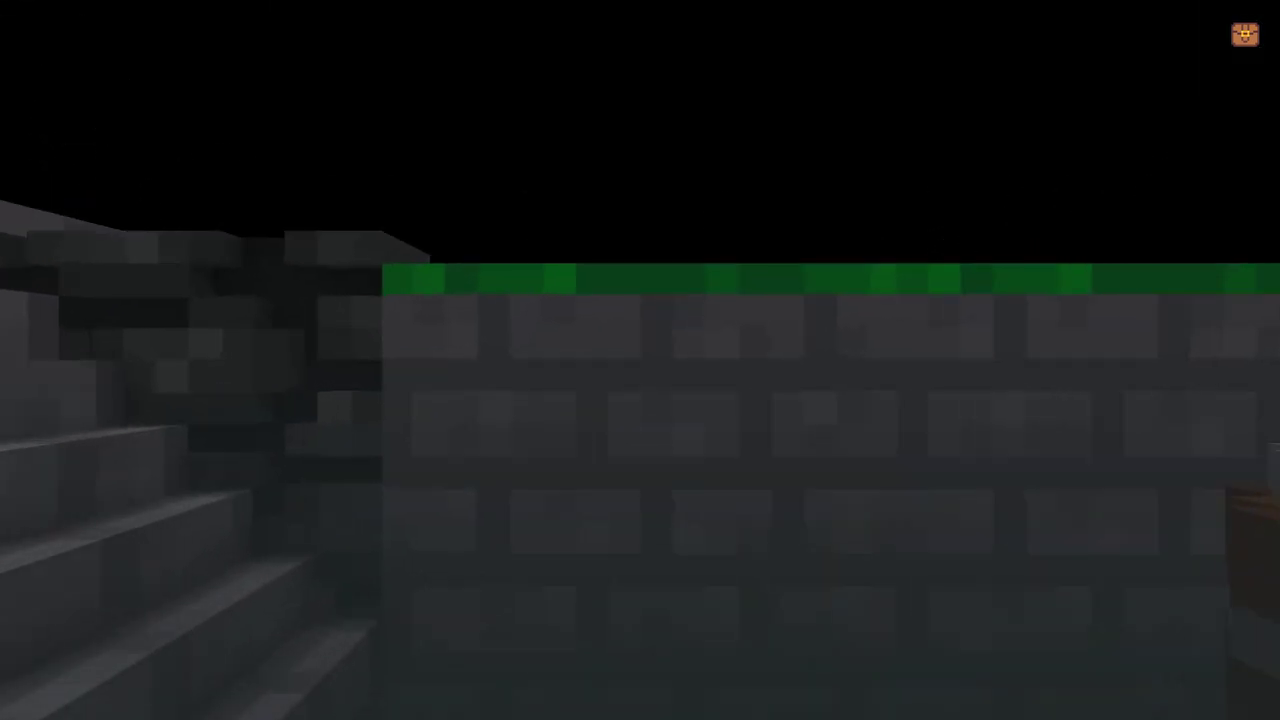
key(Left)
key(Up)
key(Up)
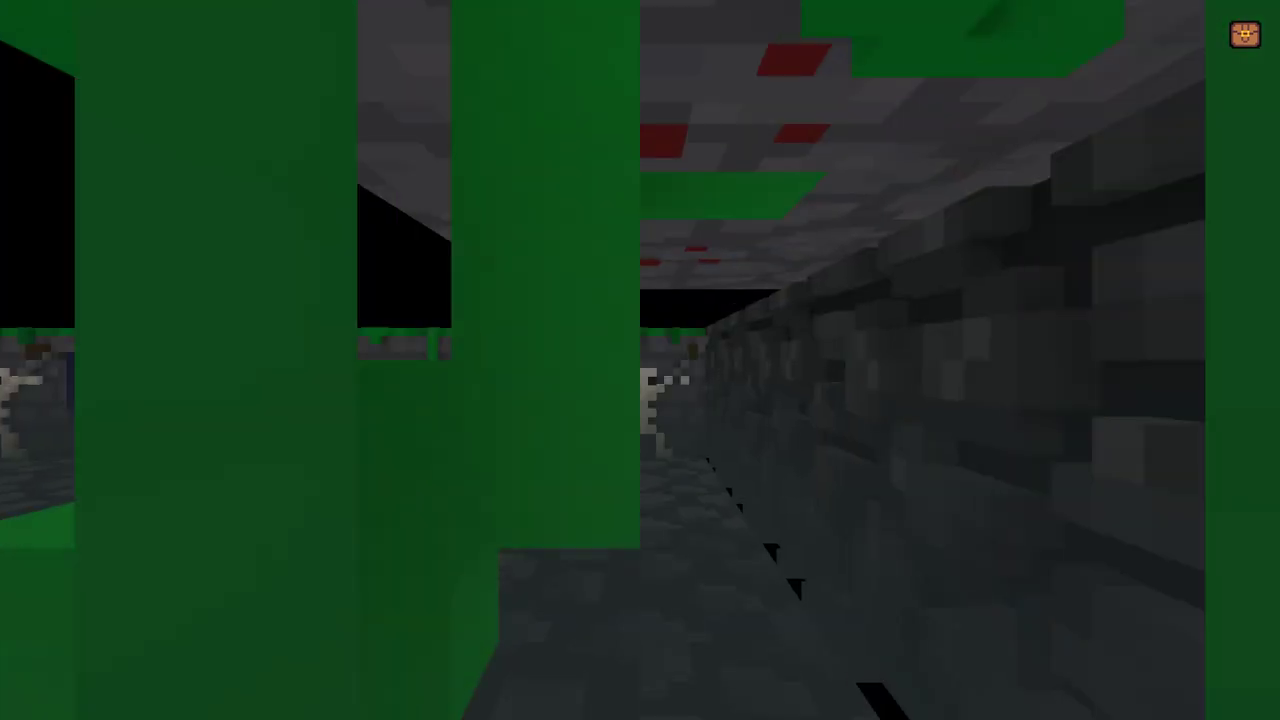
key(Down)
key(Right)
key(Down)
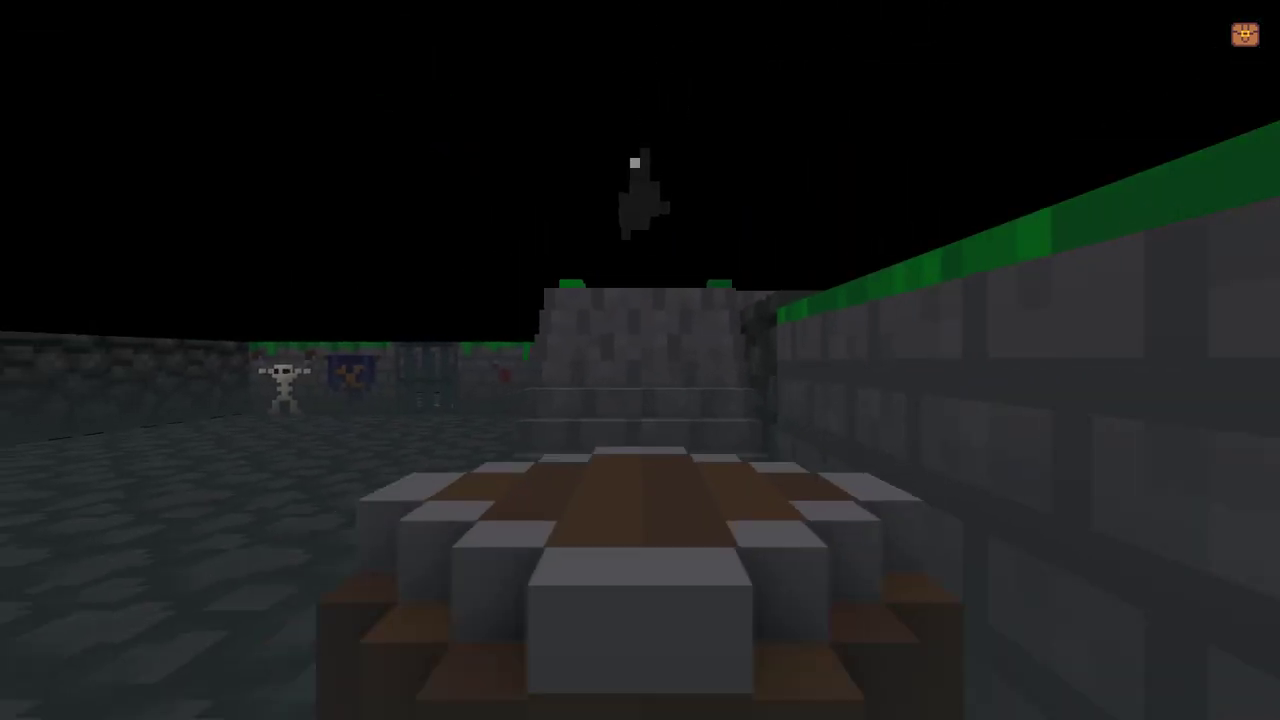
Quit the running test game, confirm the exit and return to the map editor.
key(Escape)
key(Down)
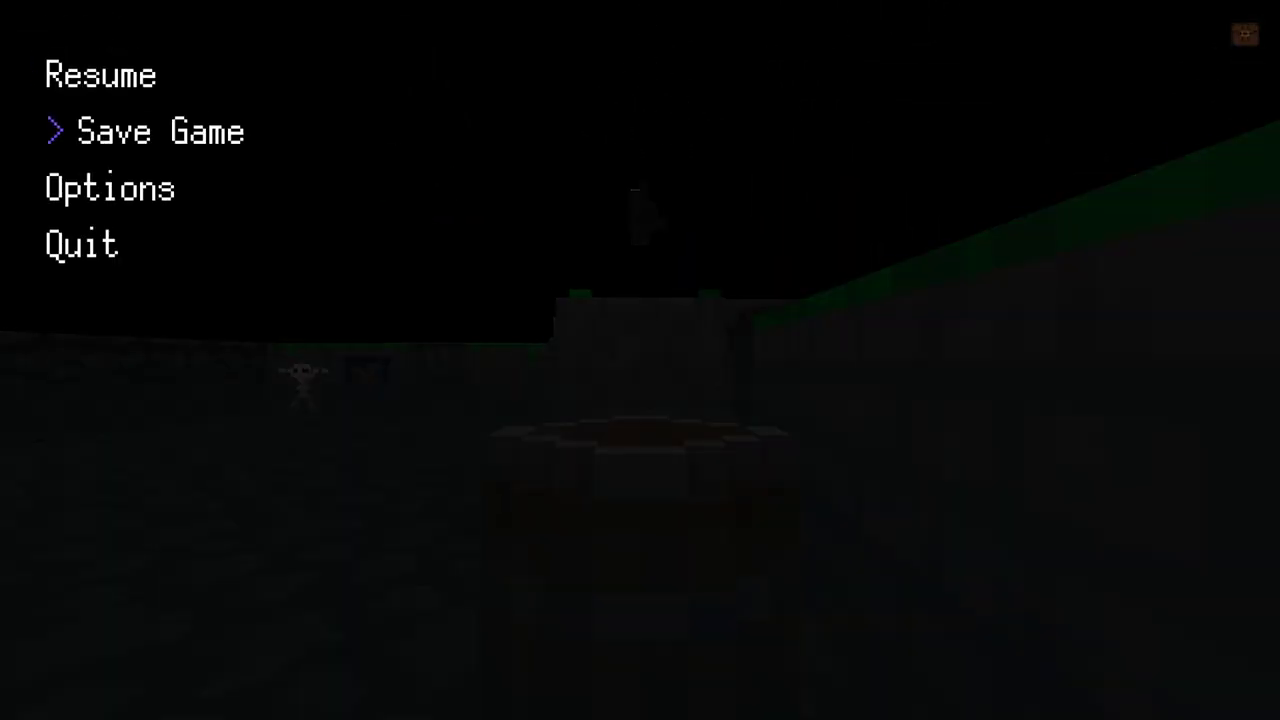
key(Down)
key(Down)
key(Up)
key(Down)
key(Return)
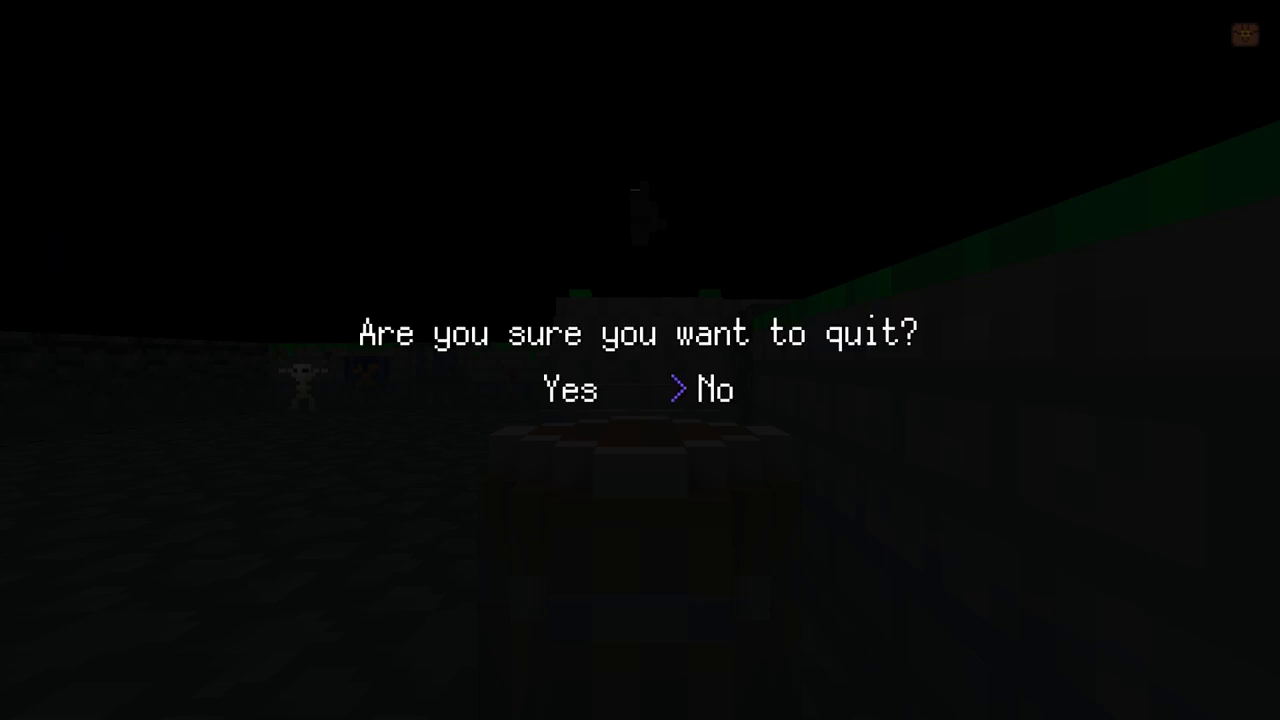
key(Return)
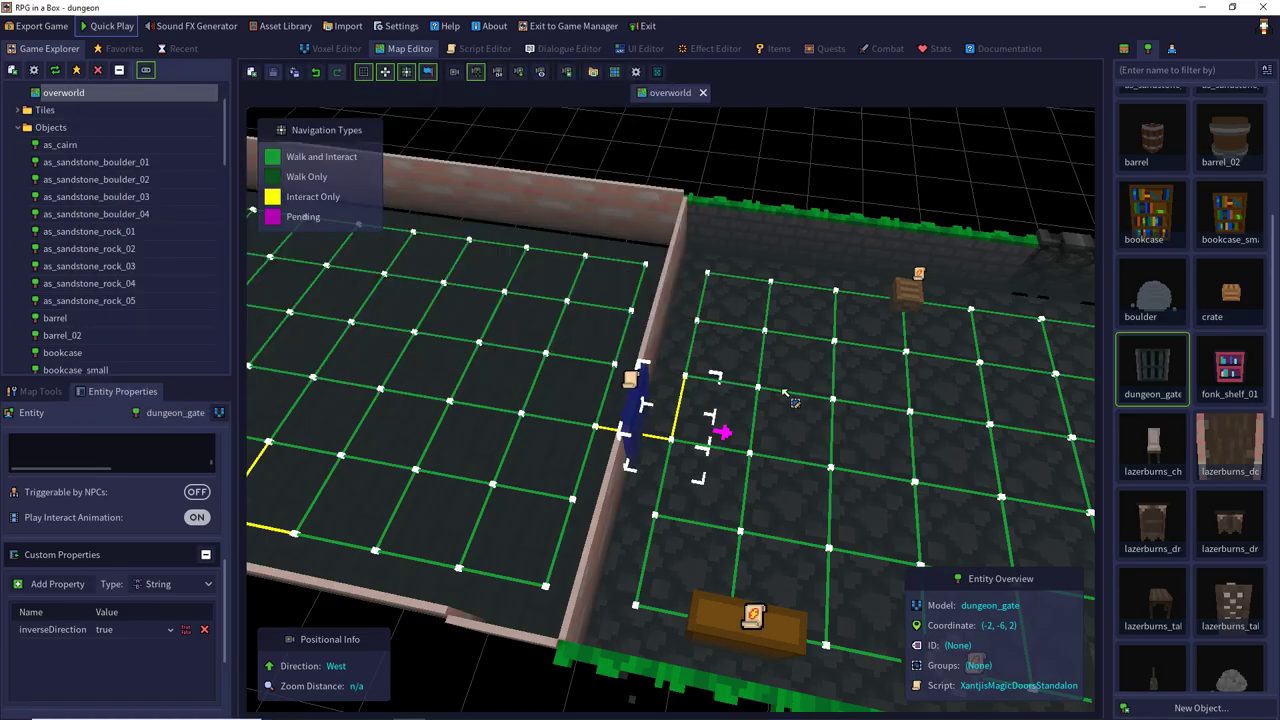
Delete the dungeon_stairs tile beside the vine-covered platform and remove the floor navigation node underneath it.
middle_drag(785, 392, 911, 290)
key(a)
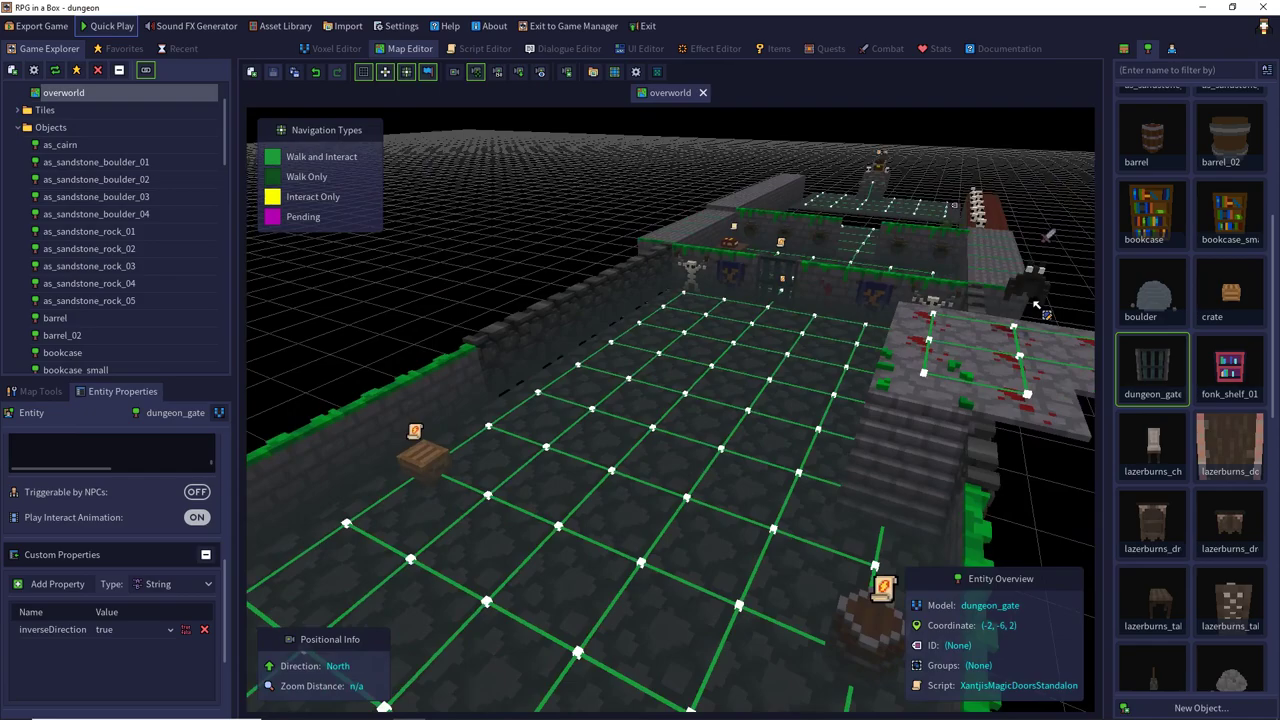
right_drag(1036, 305, 1279, 300)
key(w)
key(s)
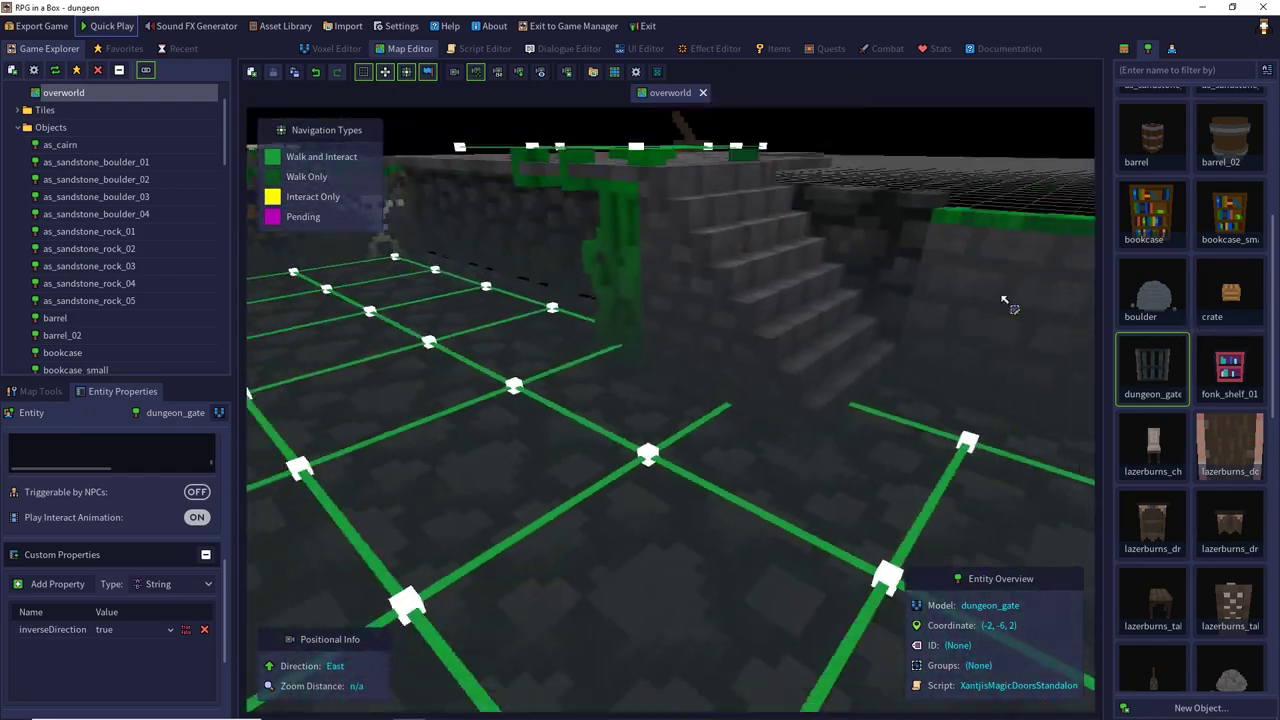
right_drag(638, 290, 768, 265)
key(s)
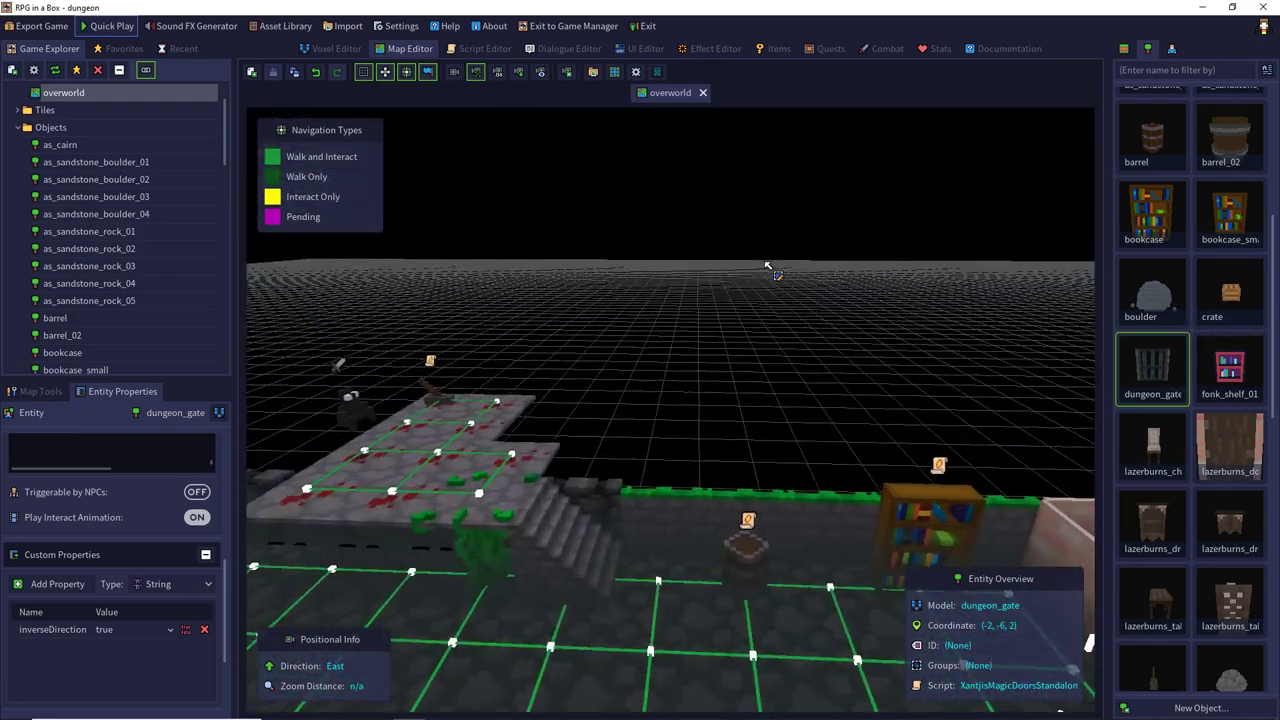
key(w)
key(s)
click(281, 160)
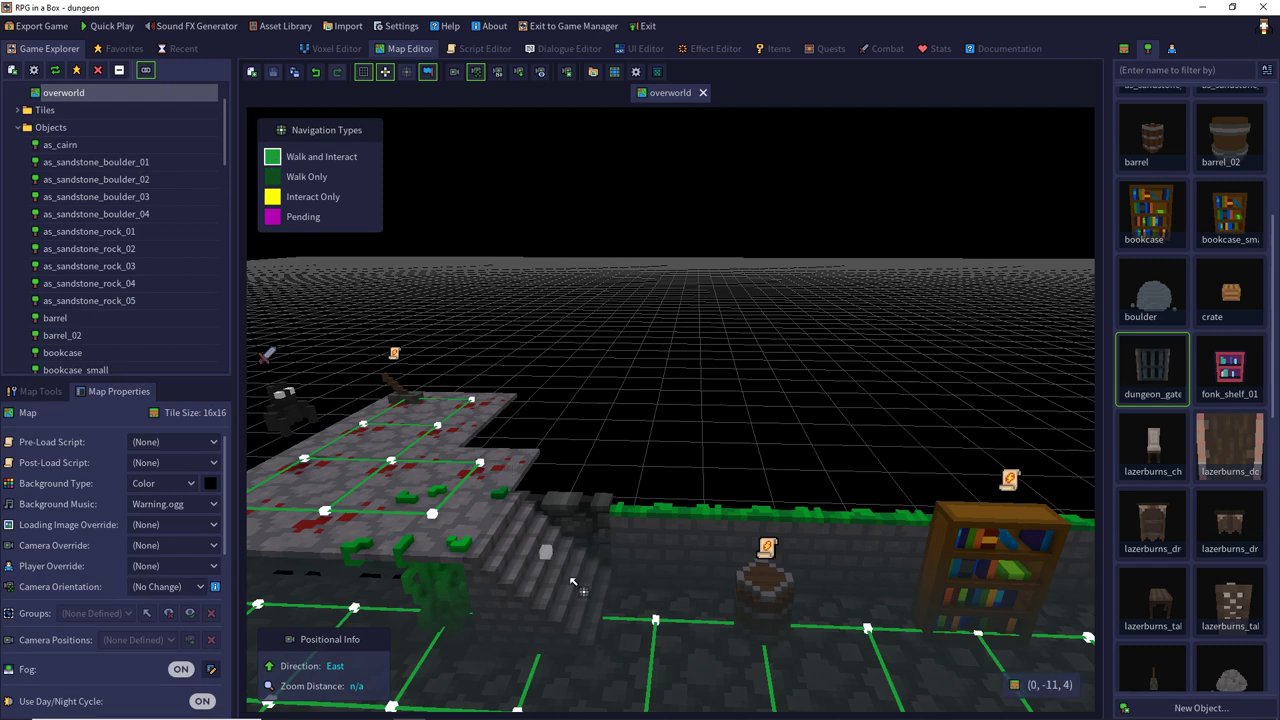
click(41, 391)
click(49, 417)
click(540, 577)
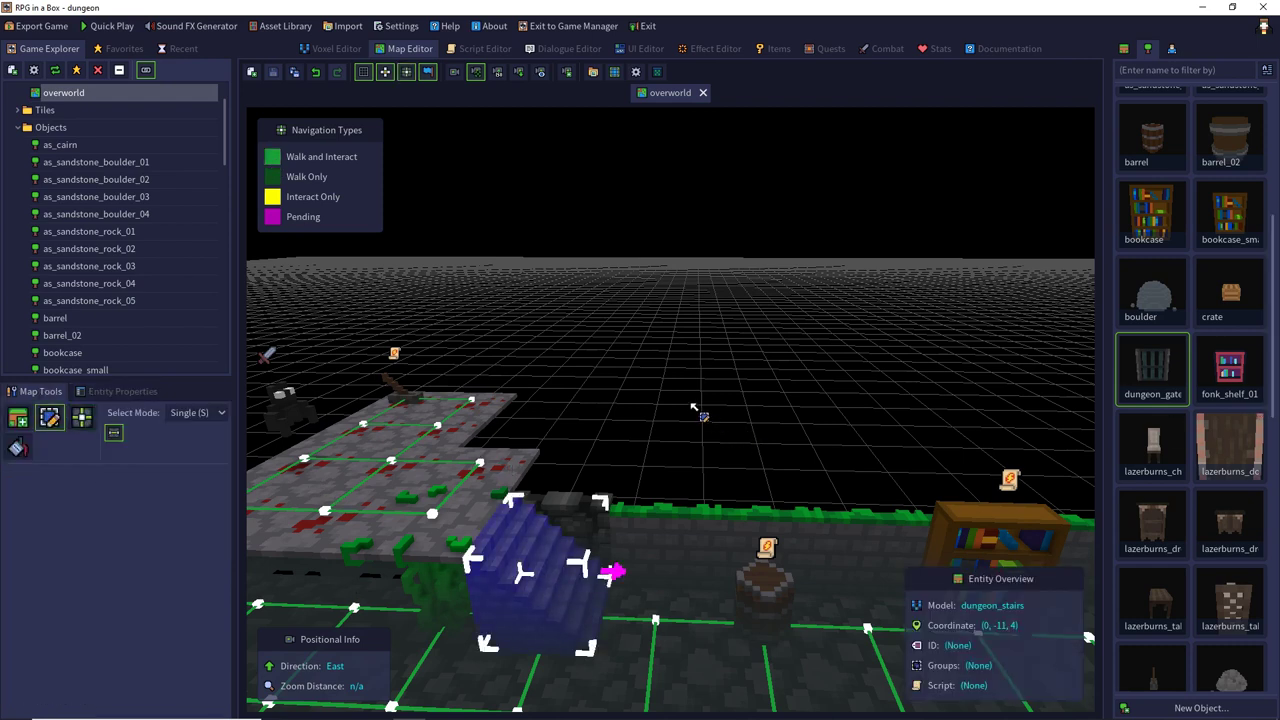
key(Delete)
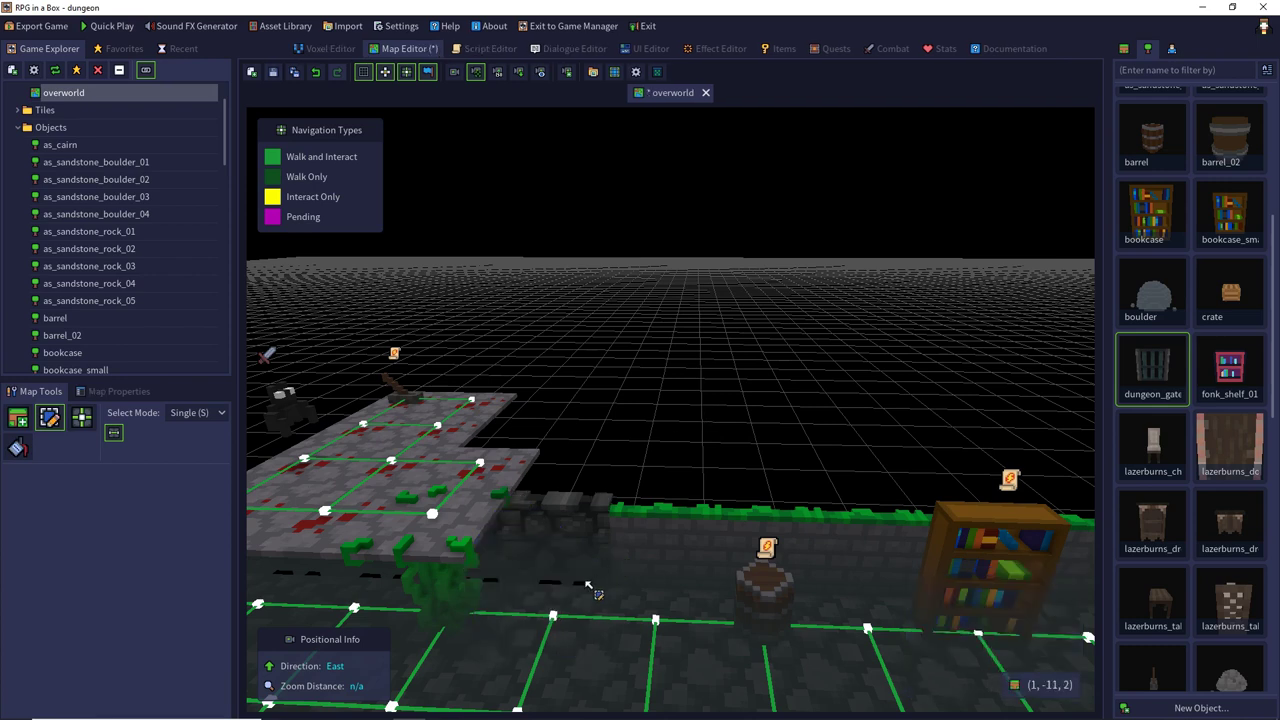
click(578, 595)
key(3)
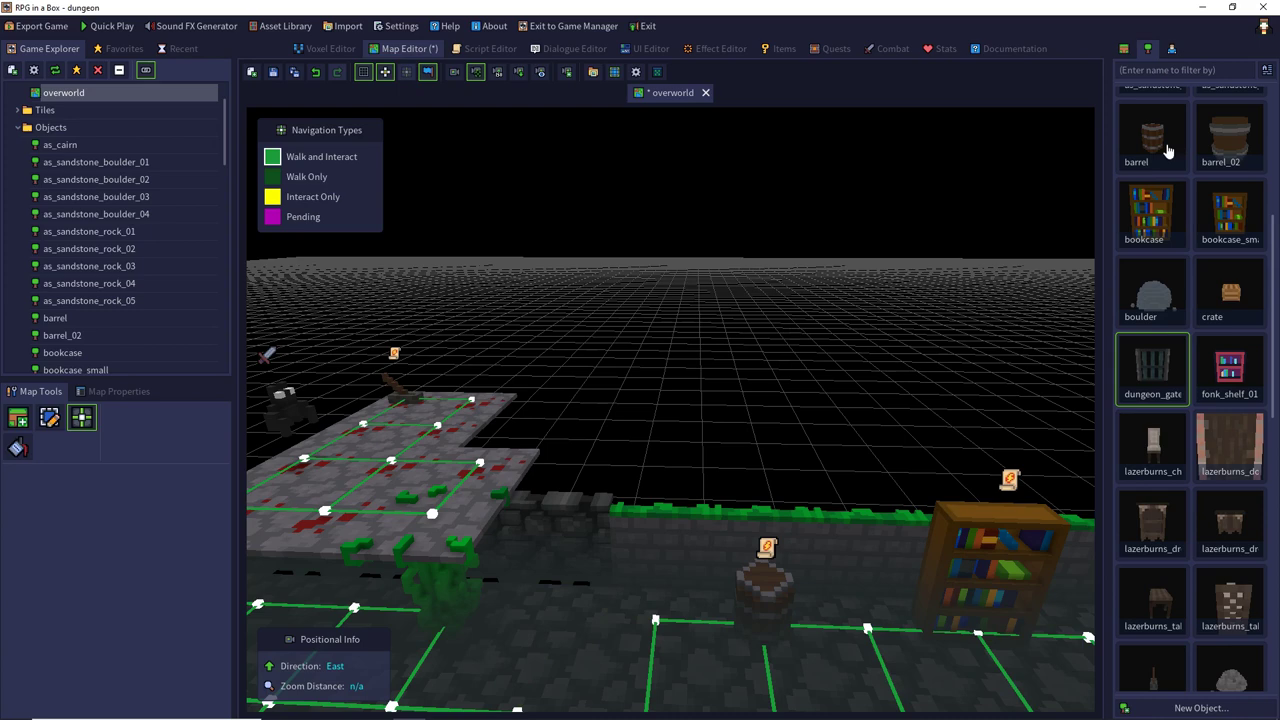
Place a new dungeon stairs tile at (0, -11, 1), in the gap between the vine-covered platform and the barrel.
click(1124, 48)
scroll(1176, 247, down, 10)
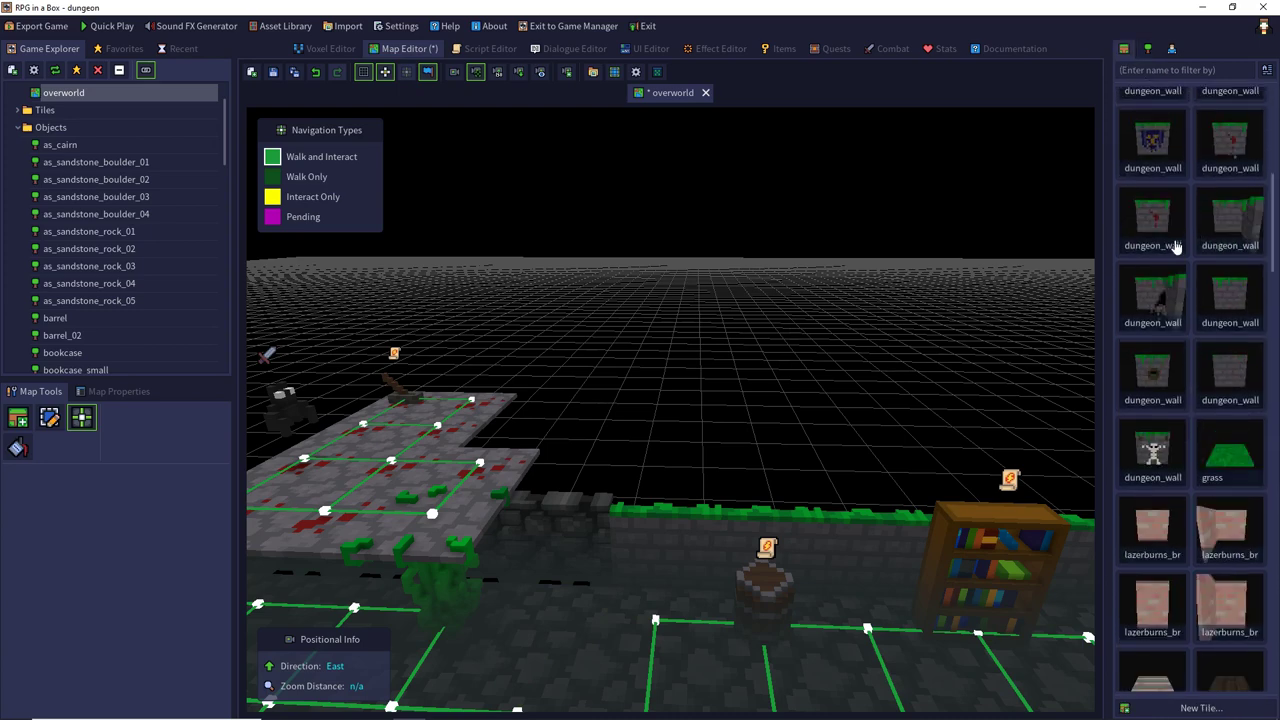
scroll(1176, 247, down, 10)
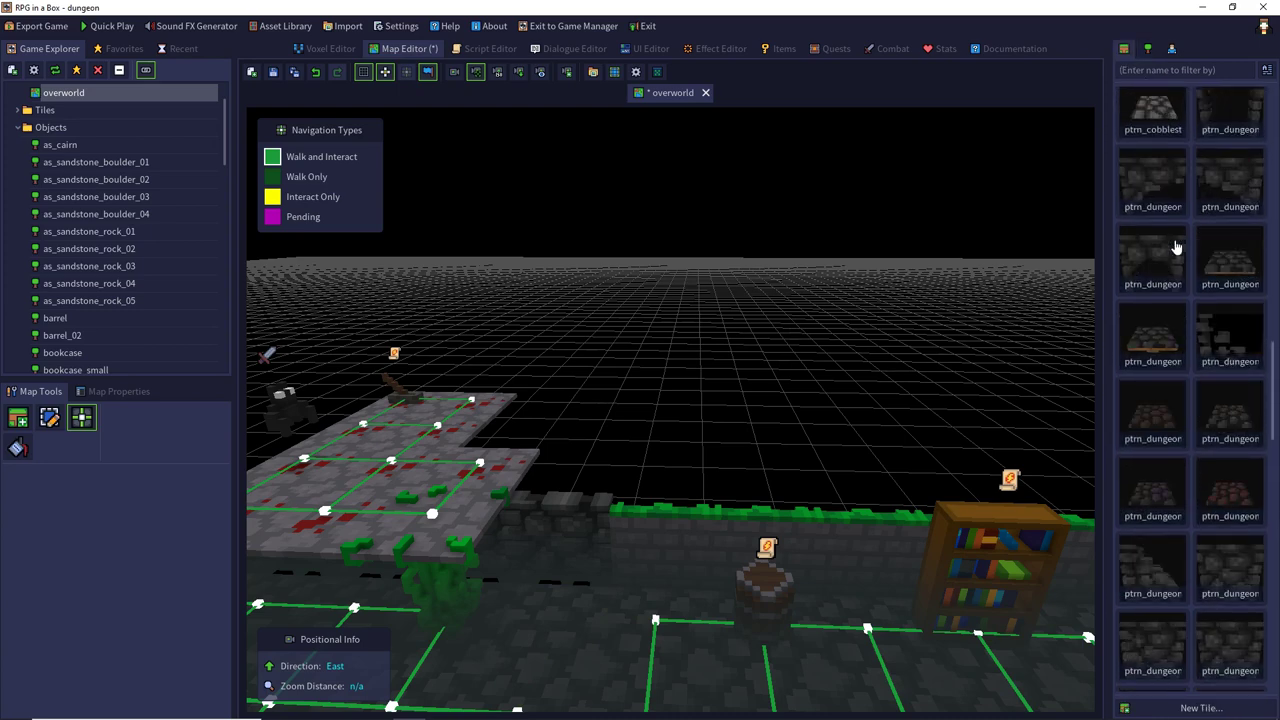
scroll(1176, 247, down, 8)
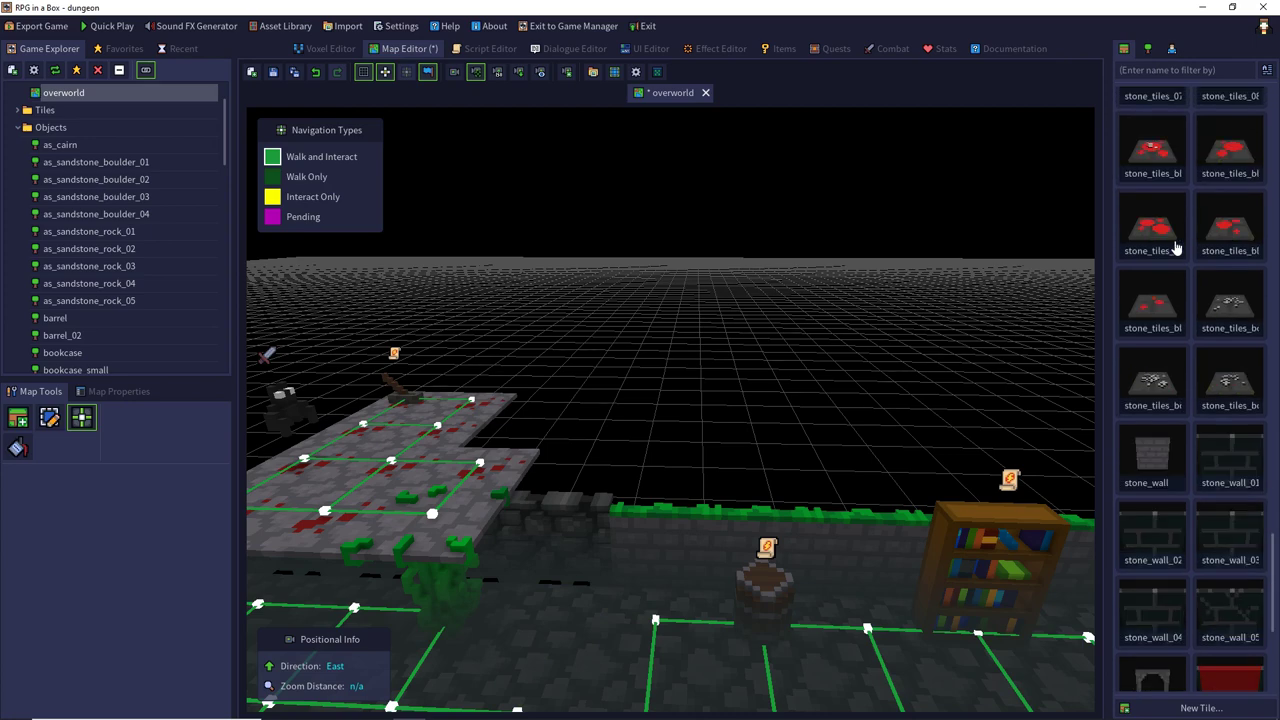
scroll(1176, 247, up, 4)
scroll(1176, 247, up, 6)
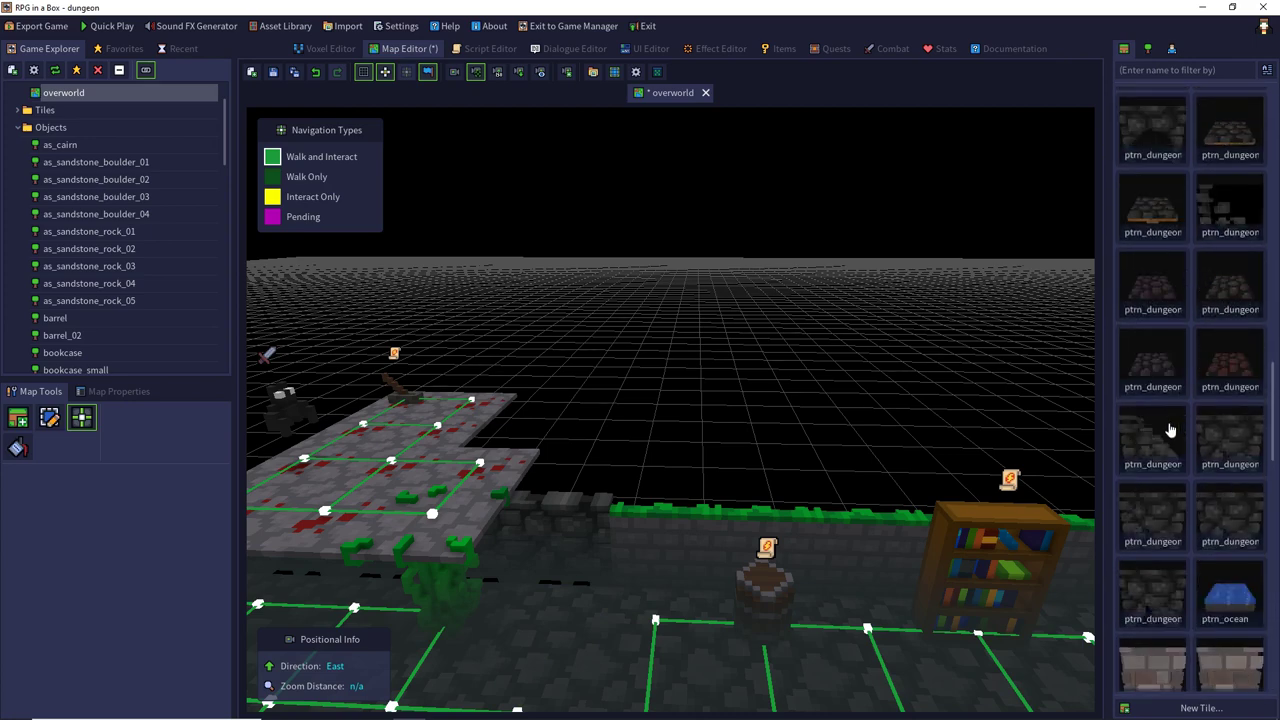
click(1166, 432)
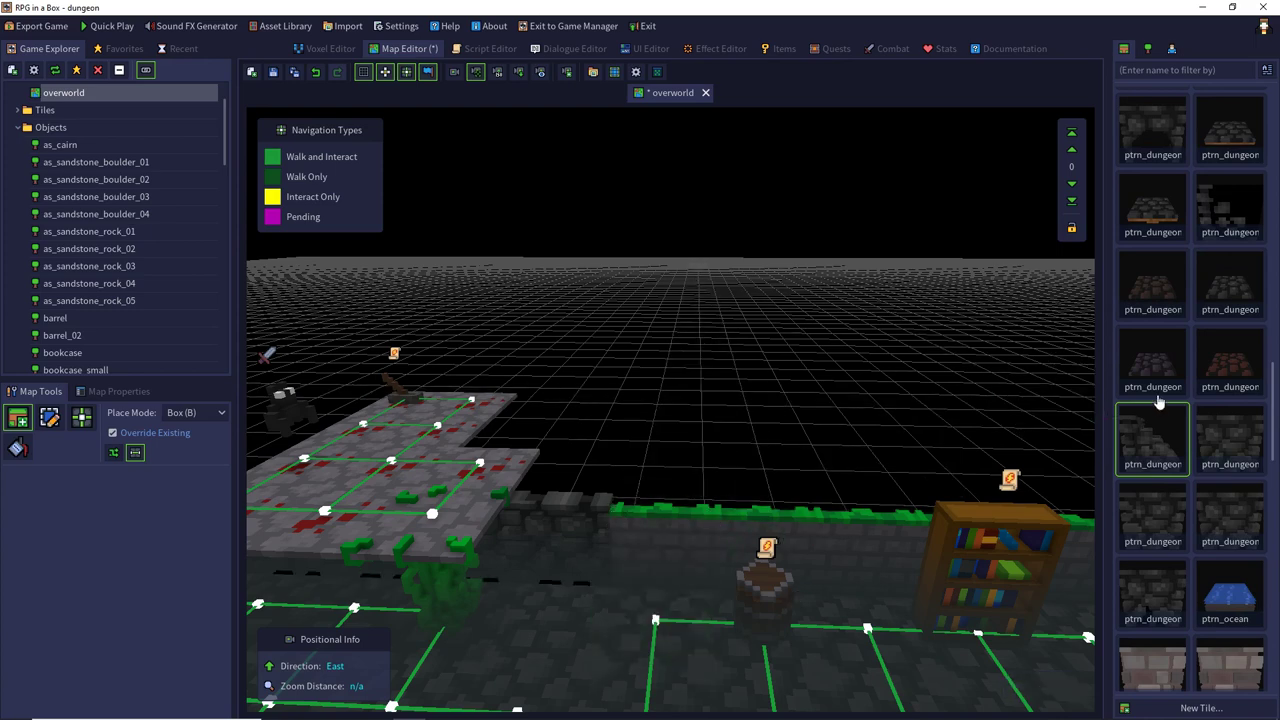
scroll(1157, 400, up, 5)
scroll(1189, 418, up, 2)
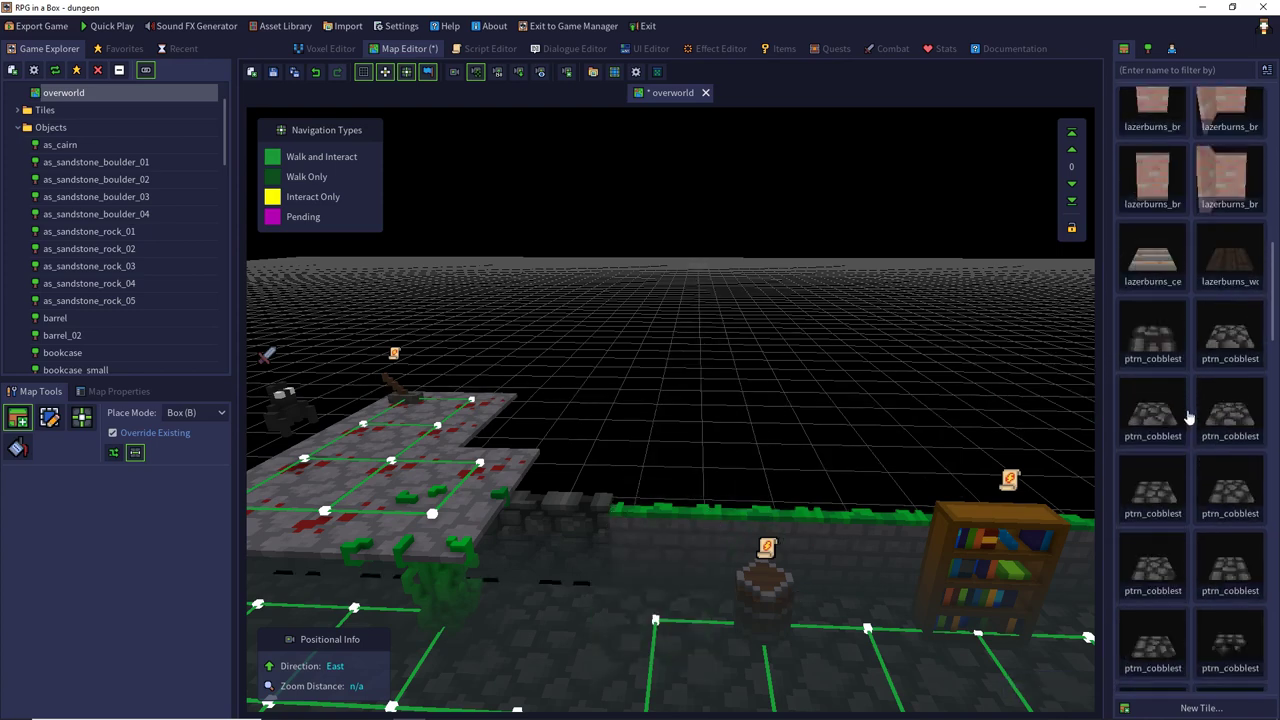
scroll(1189, 418, up, 6)
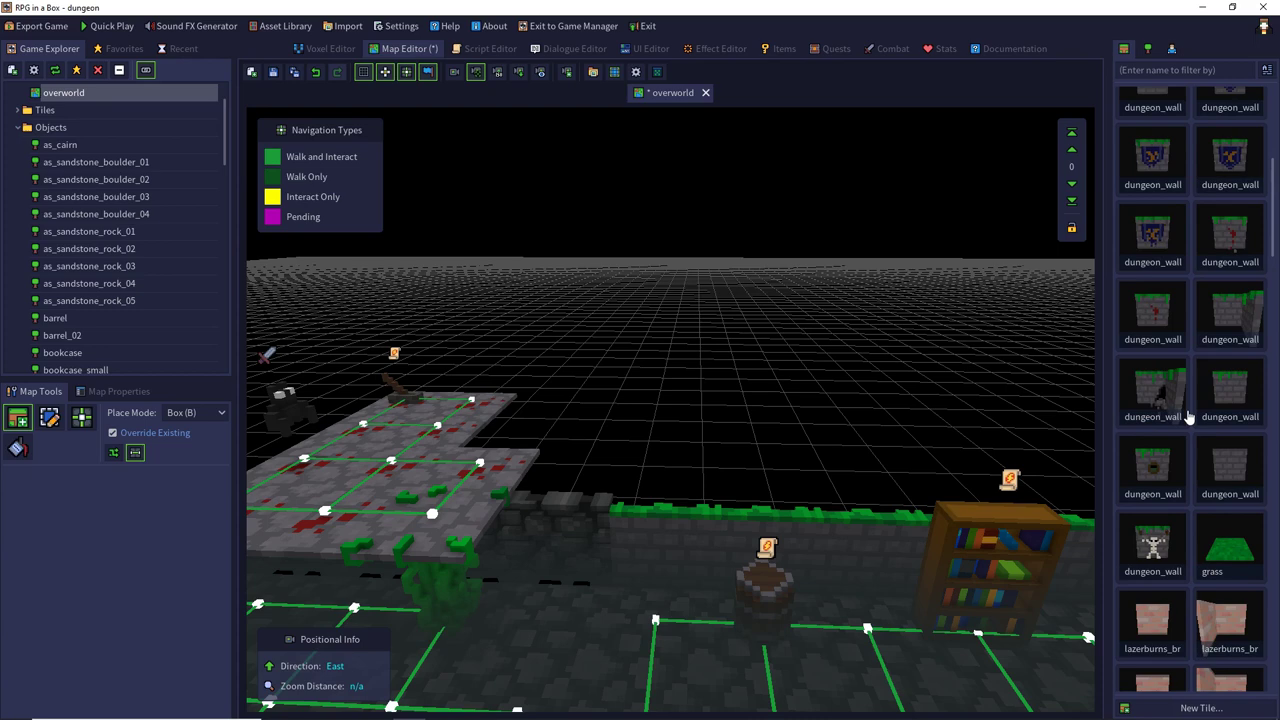
scroll(1189, 418, up, 5)
click(1160, 424)
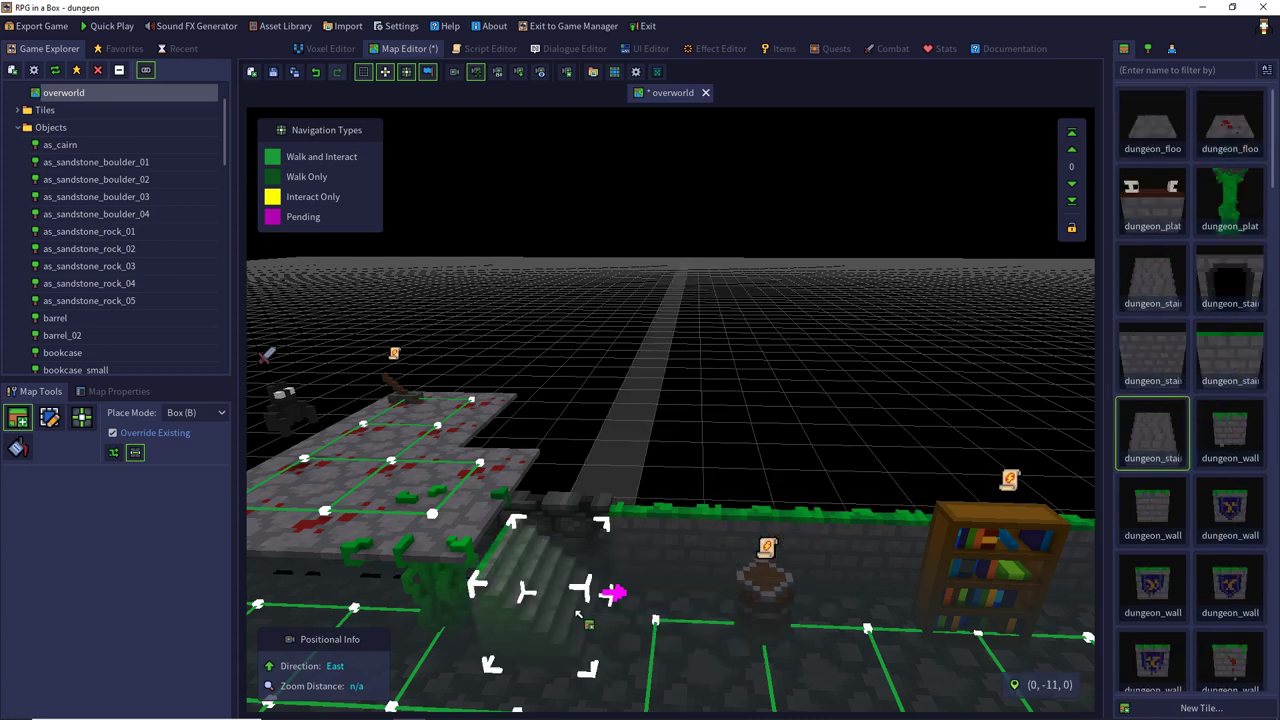
click(578, 613)
scroll(578, 613, up, 1)
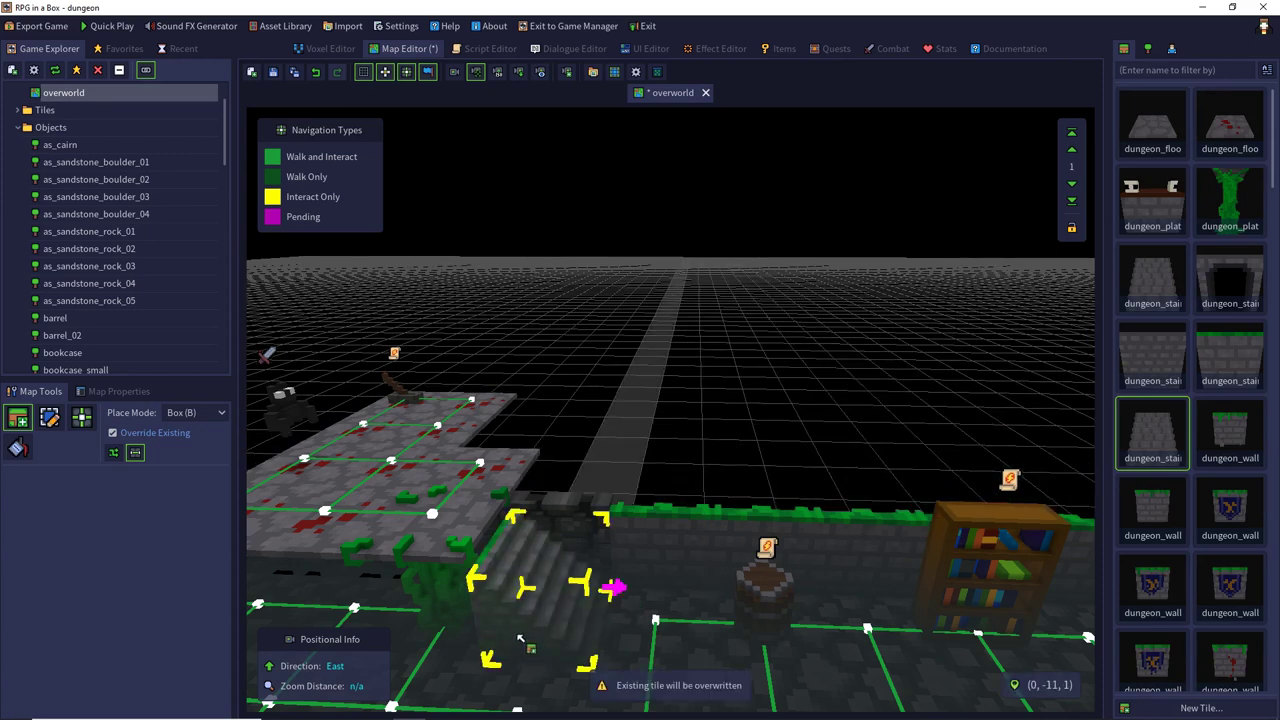
Examine how the new stairs meet the platform and floor from several angles, raising the placement height to 3.
key(s)
middle_drag(632, 462, 486, 385)
key(w)
key(w)
key(s)
scroll(486, 386, down, 6)
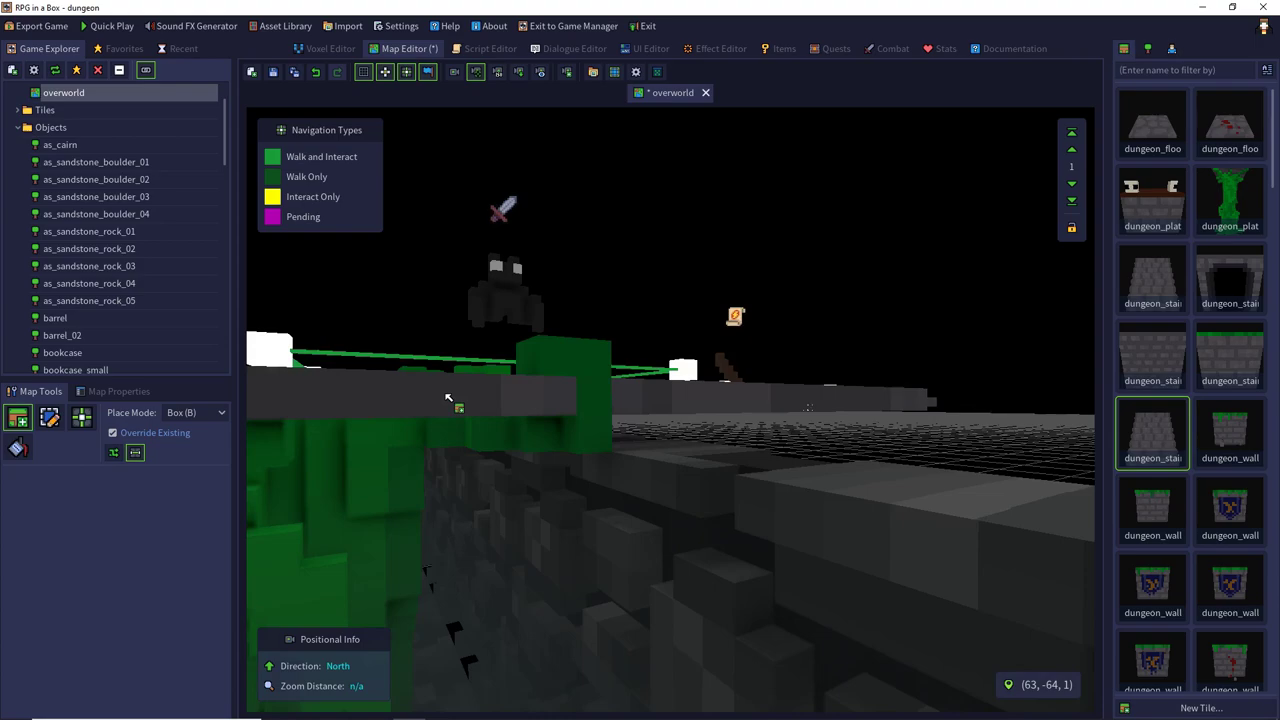
scroll(651, 505, down, 2)
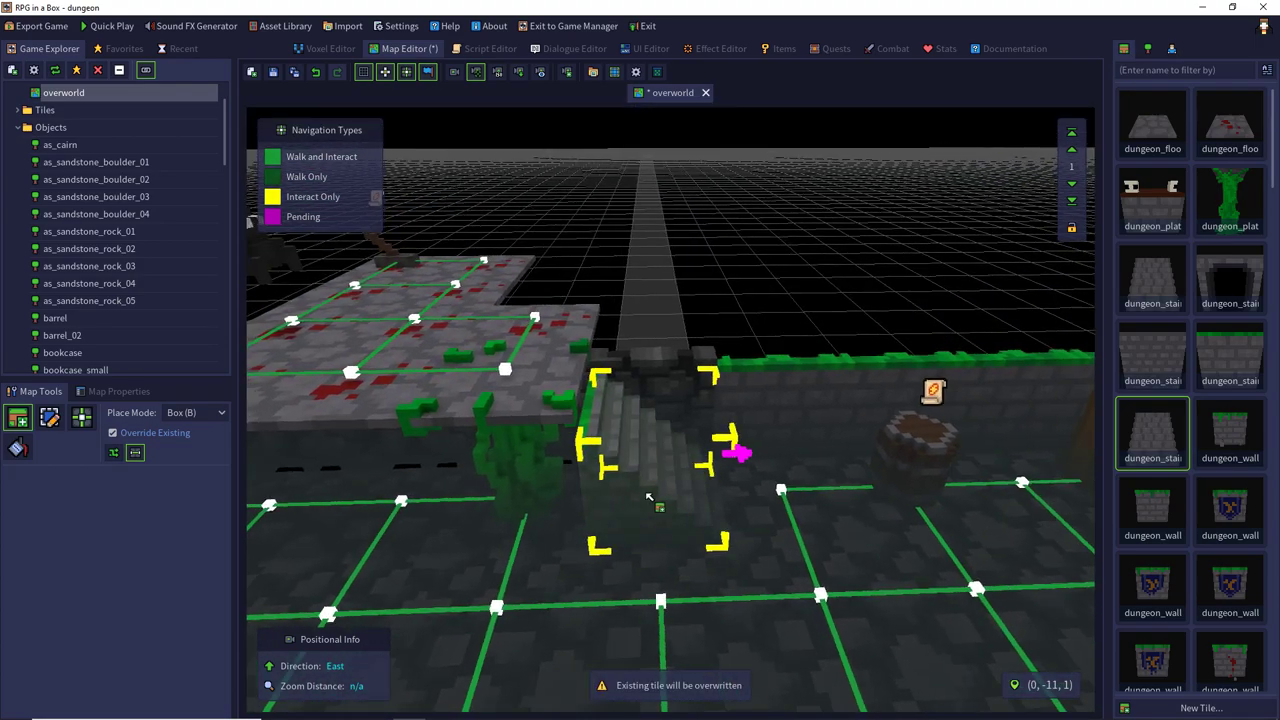
scroll(647, 481, up, 8)
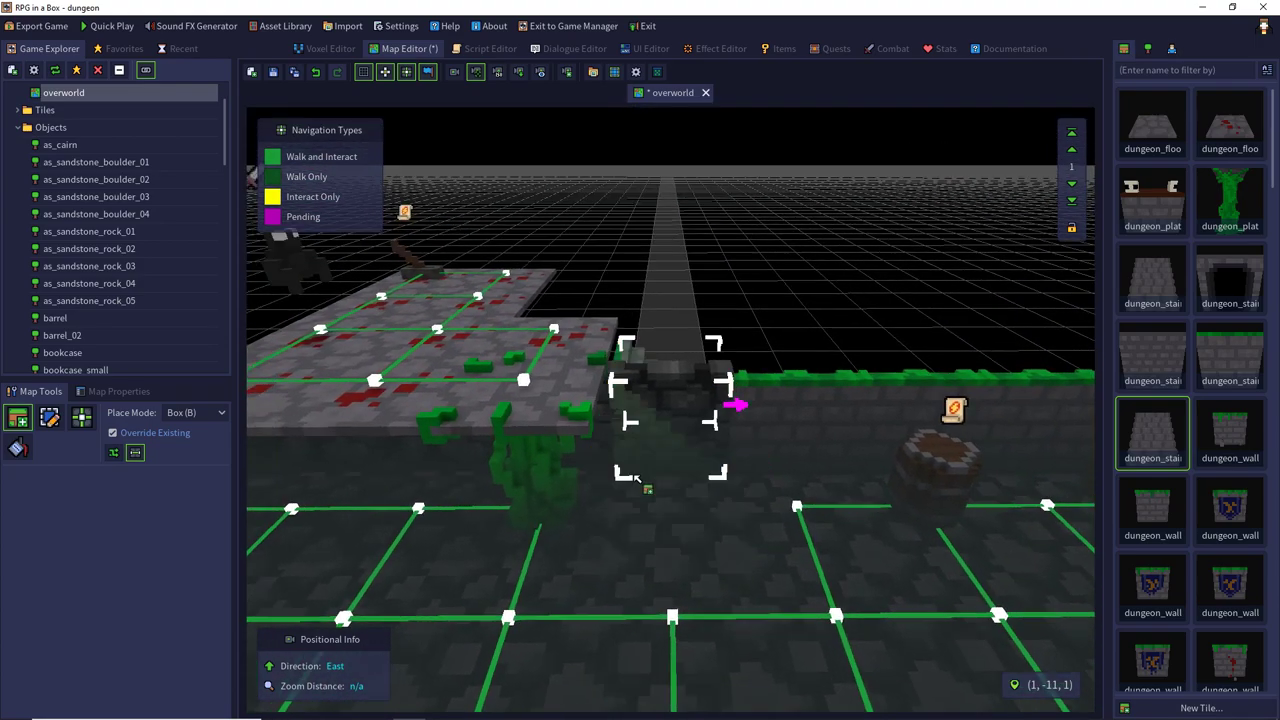
scroll(533, 487, up, 6)
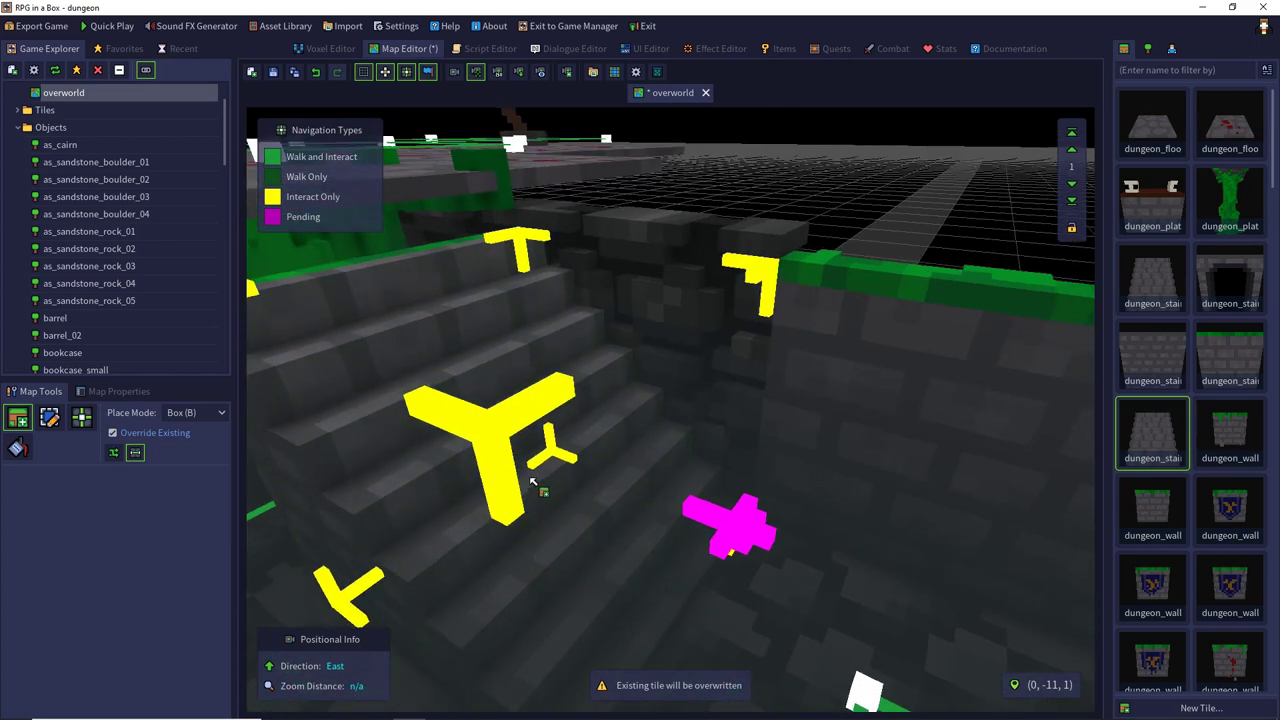
scroll(457, 280, down, 5)
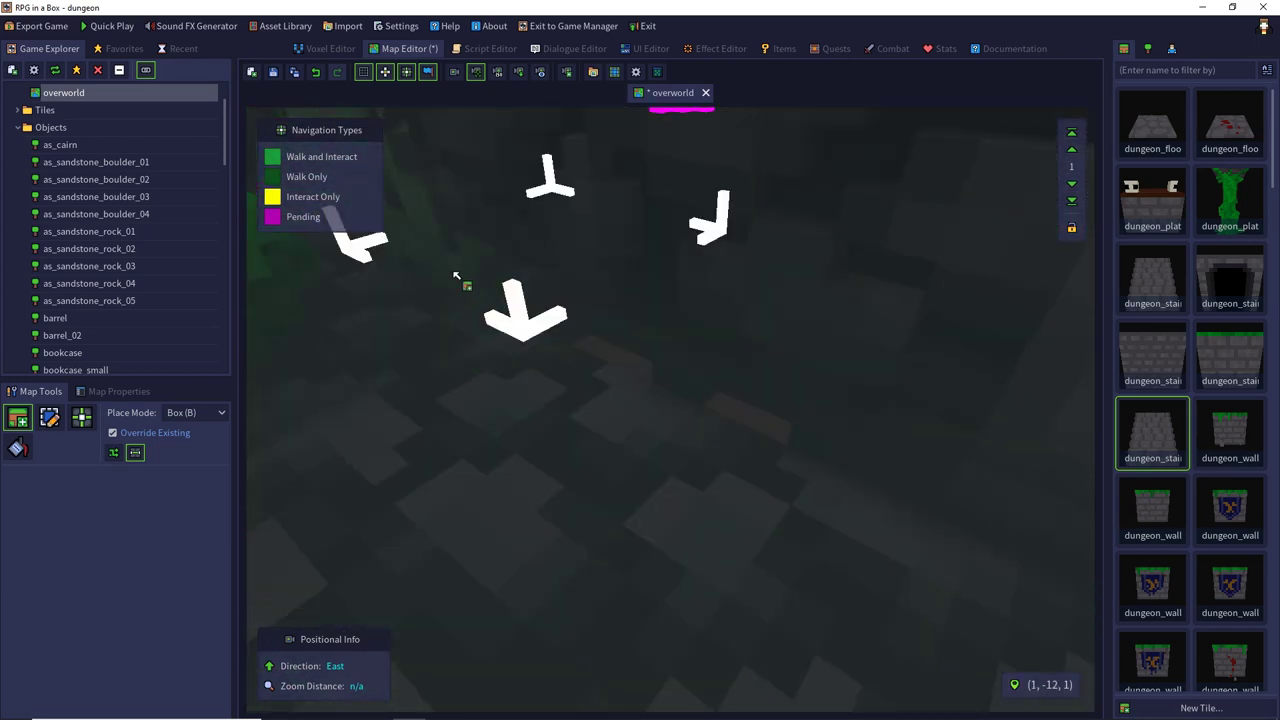
scroll(474, 357, up, 5)
scroll(478, 372, down, 5)
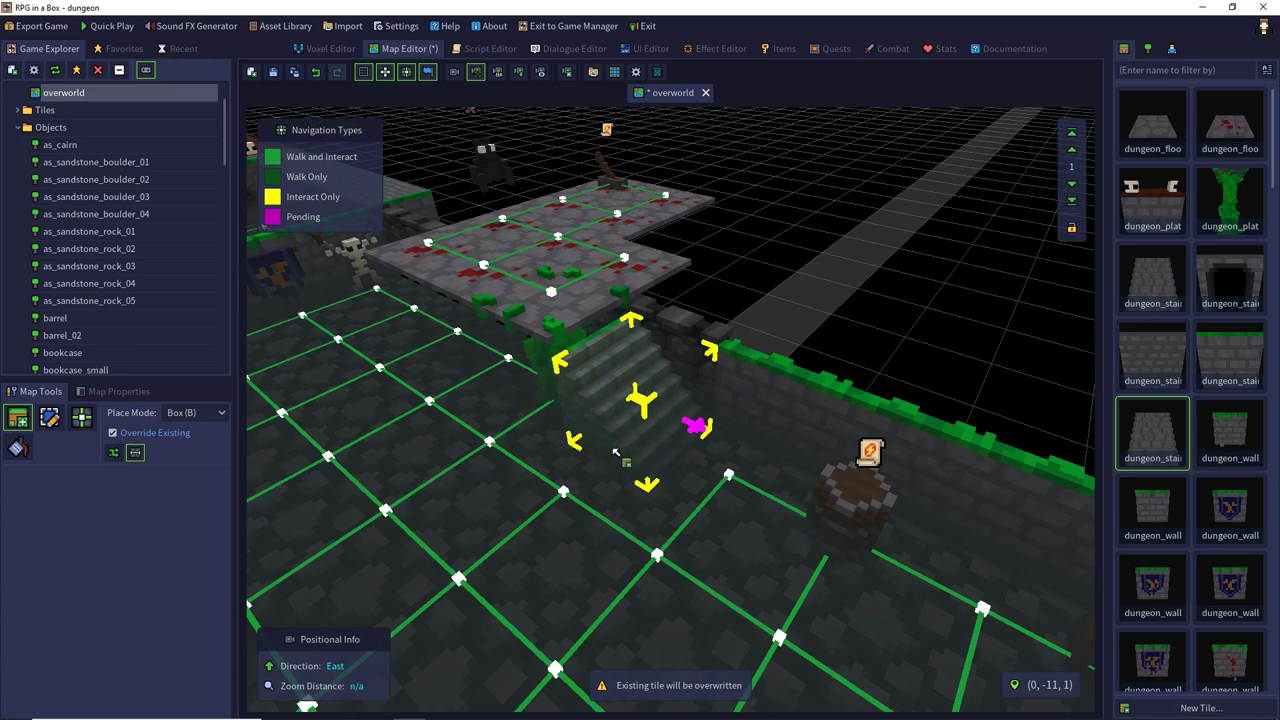
key(Page_Up)
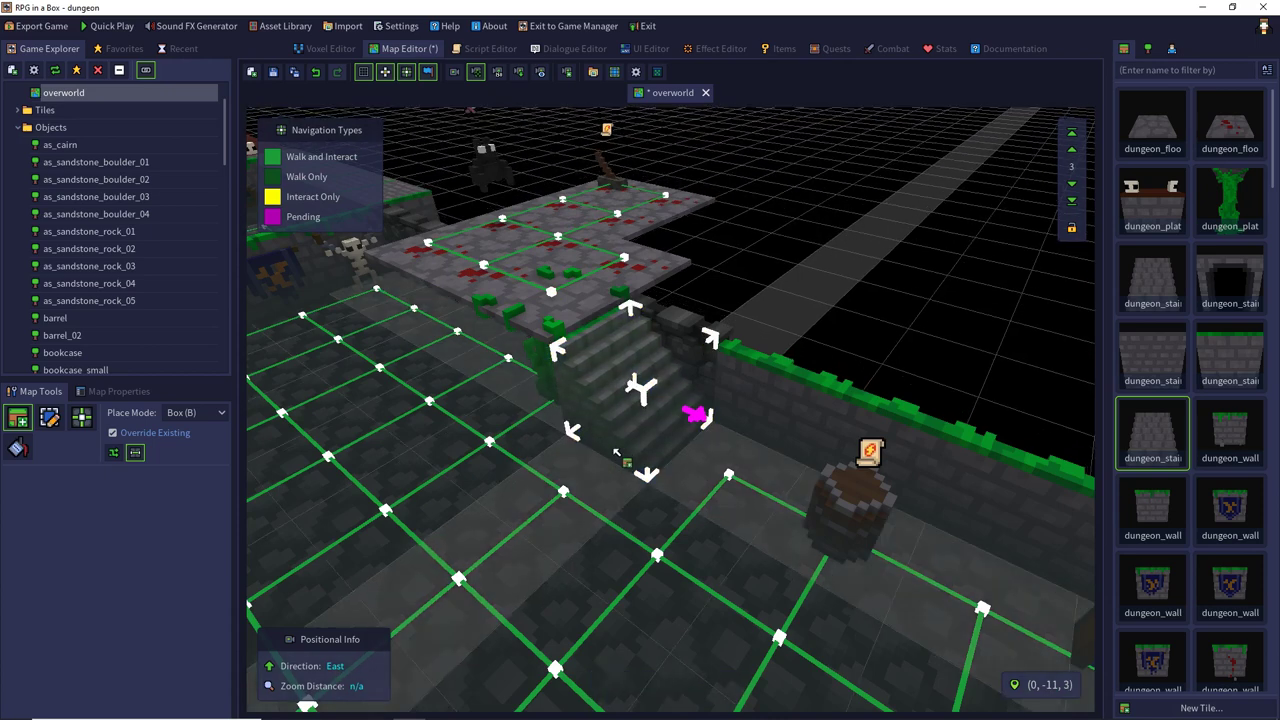
key(Page_Up)
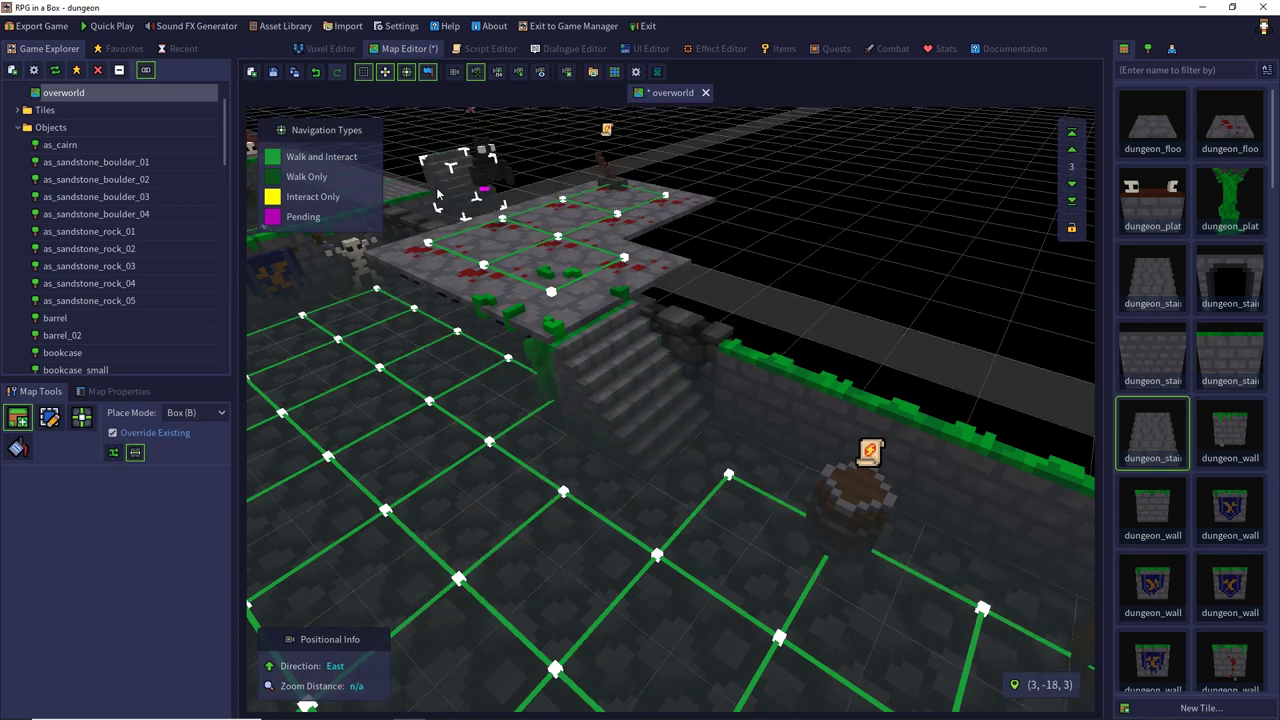
Add walk-and-interact navigation over the stairs, linking the platform's nearest node to the floor, and save the map.
click(81, 417)
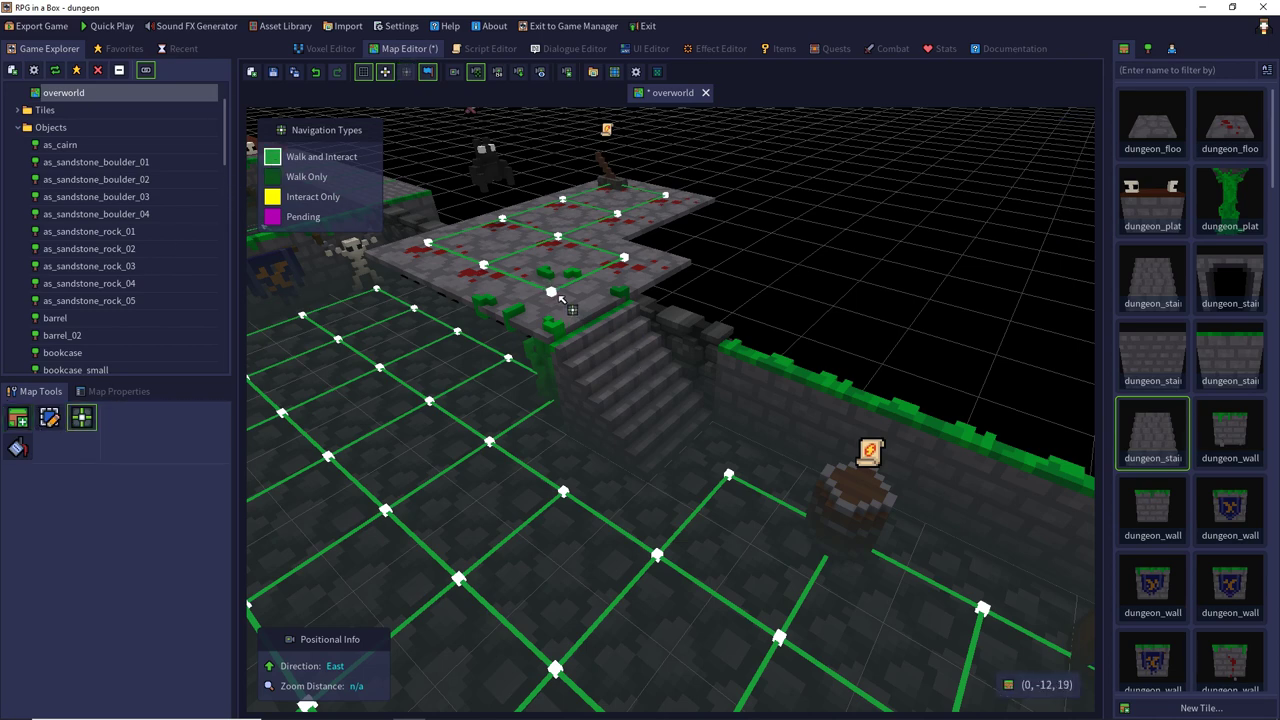
drag(554, 295, 718, 464)
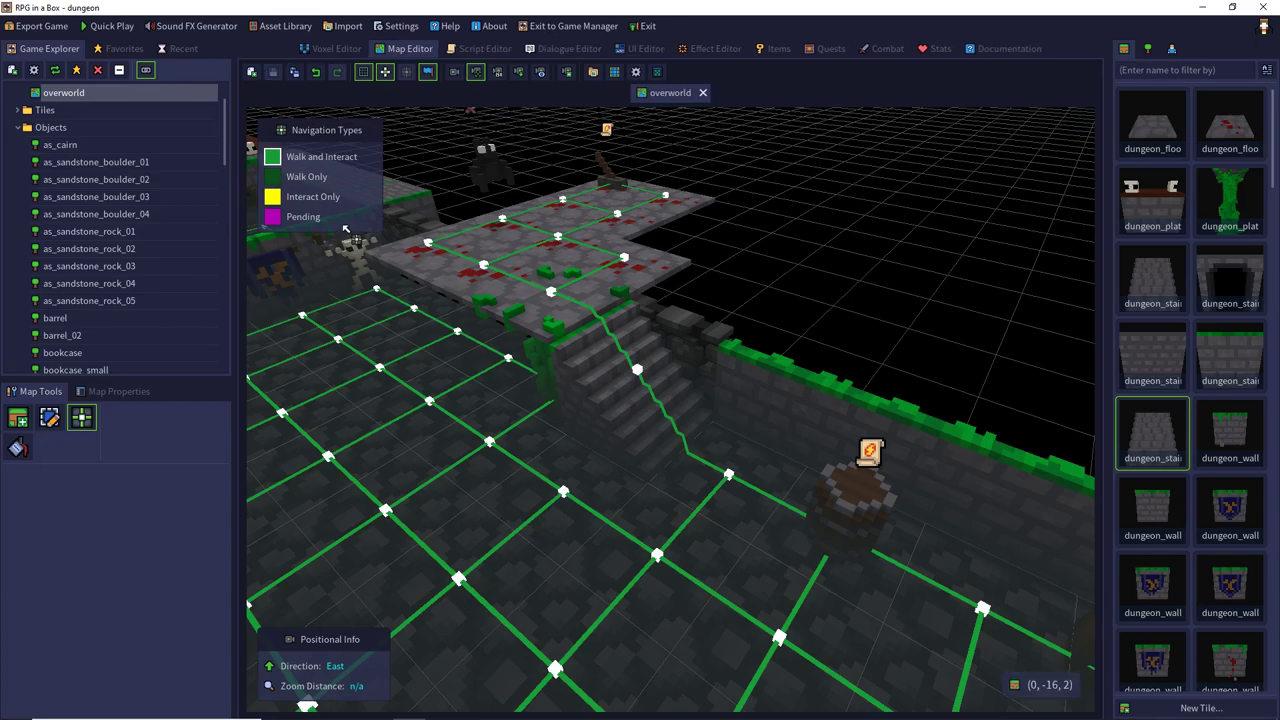
Quick play the project and walk past the barrel and up the new stairs onto the platform.
click(104, 27)
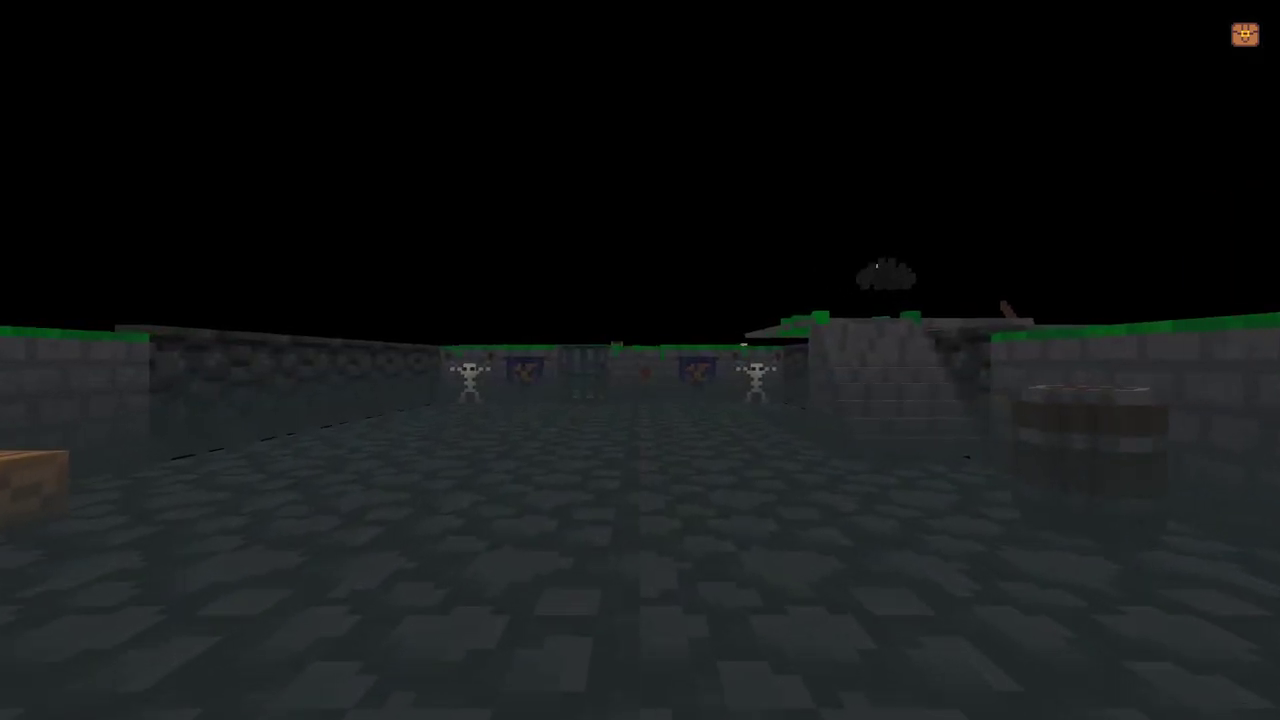
key(w)
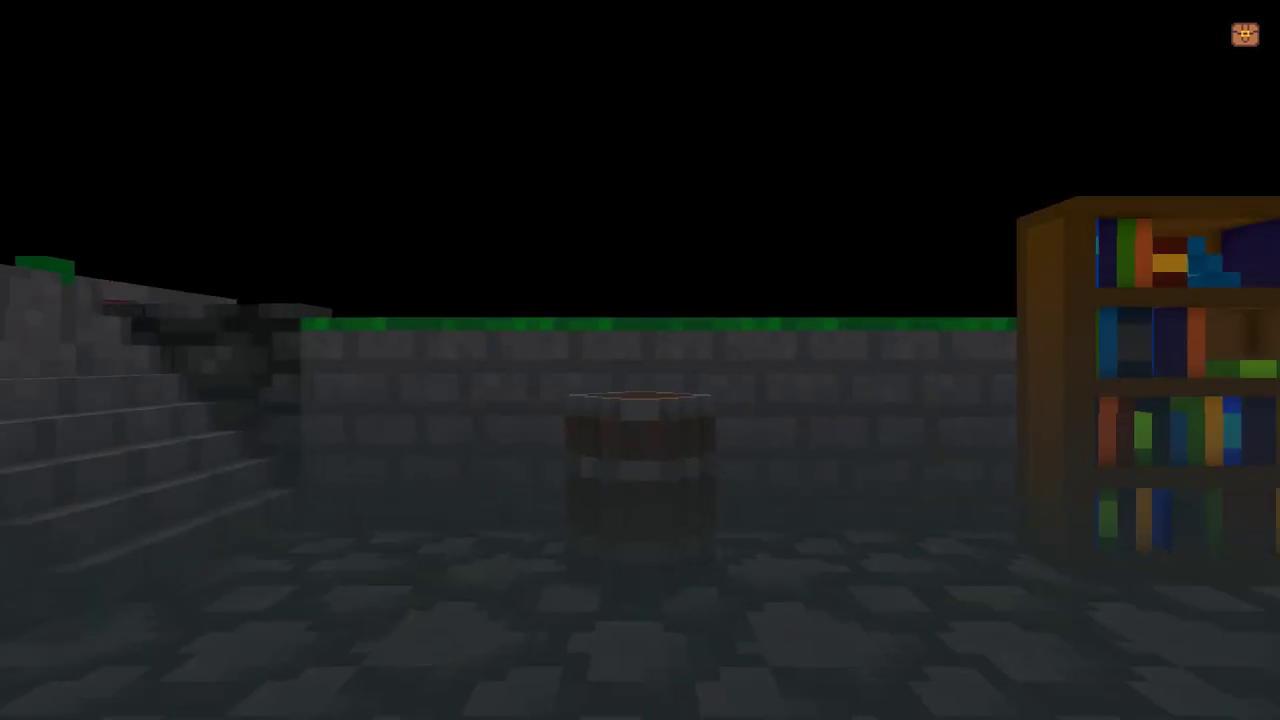
key(w)
key(a)
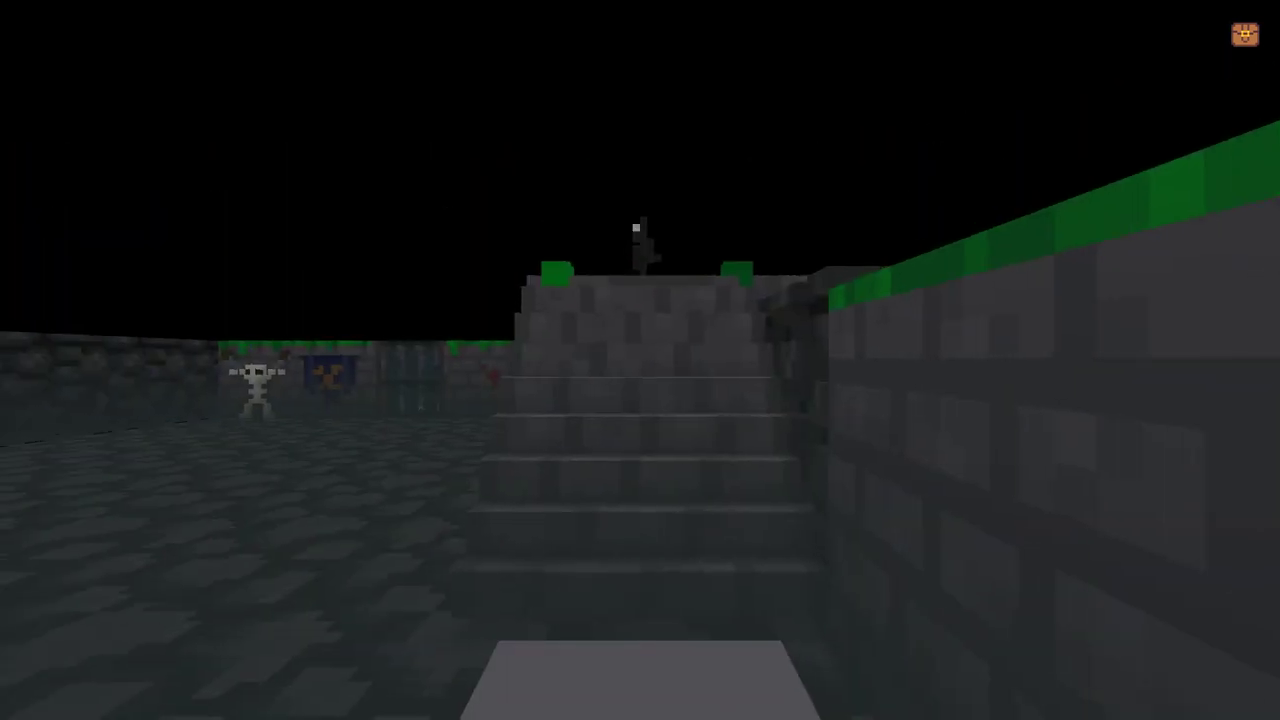
key(w)
key(w)
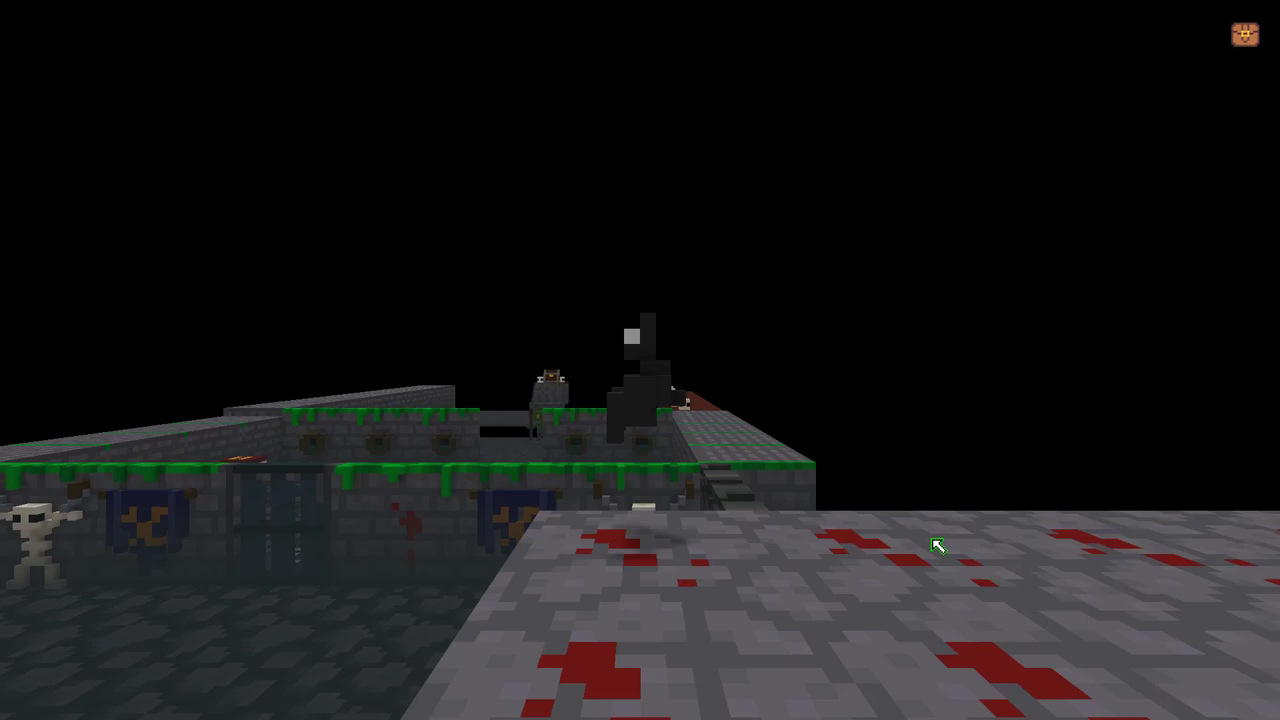
Walk across the blood-stained platform and turn to face the lever at its edge.
click(687, 499)
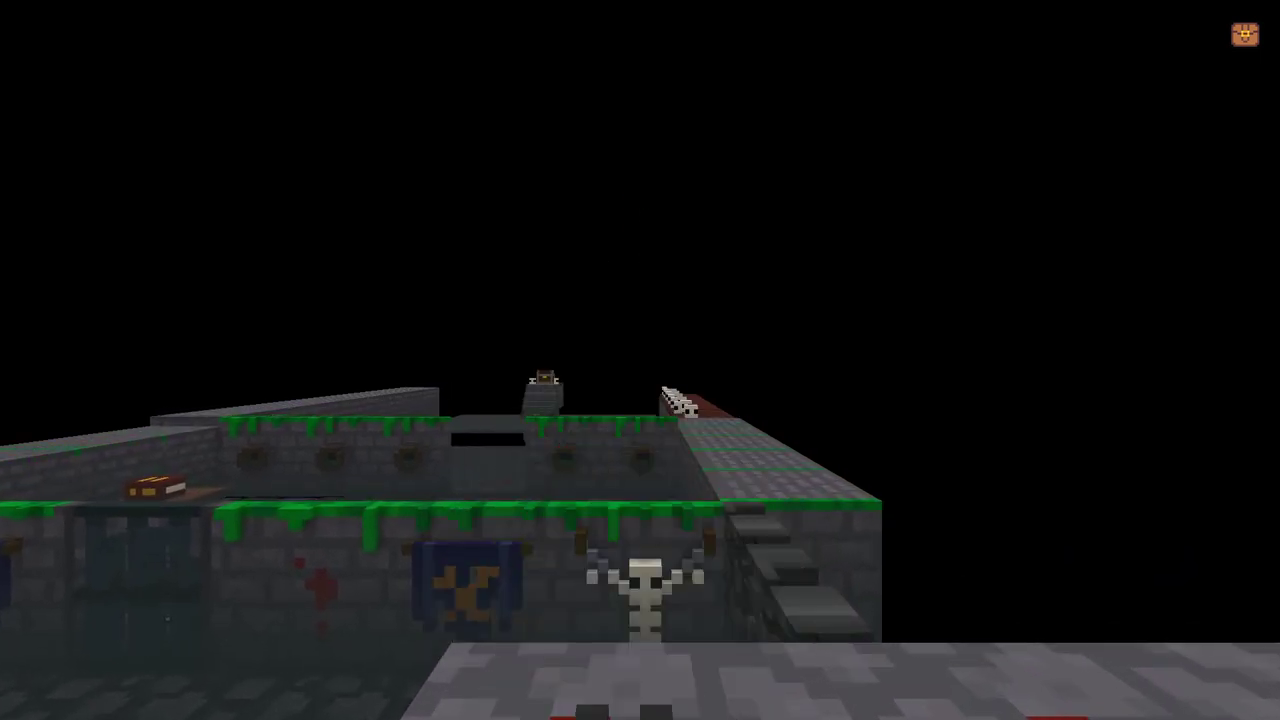
key(w)
key(d)
key(w)
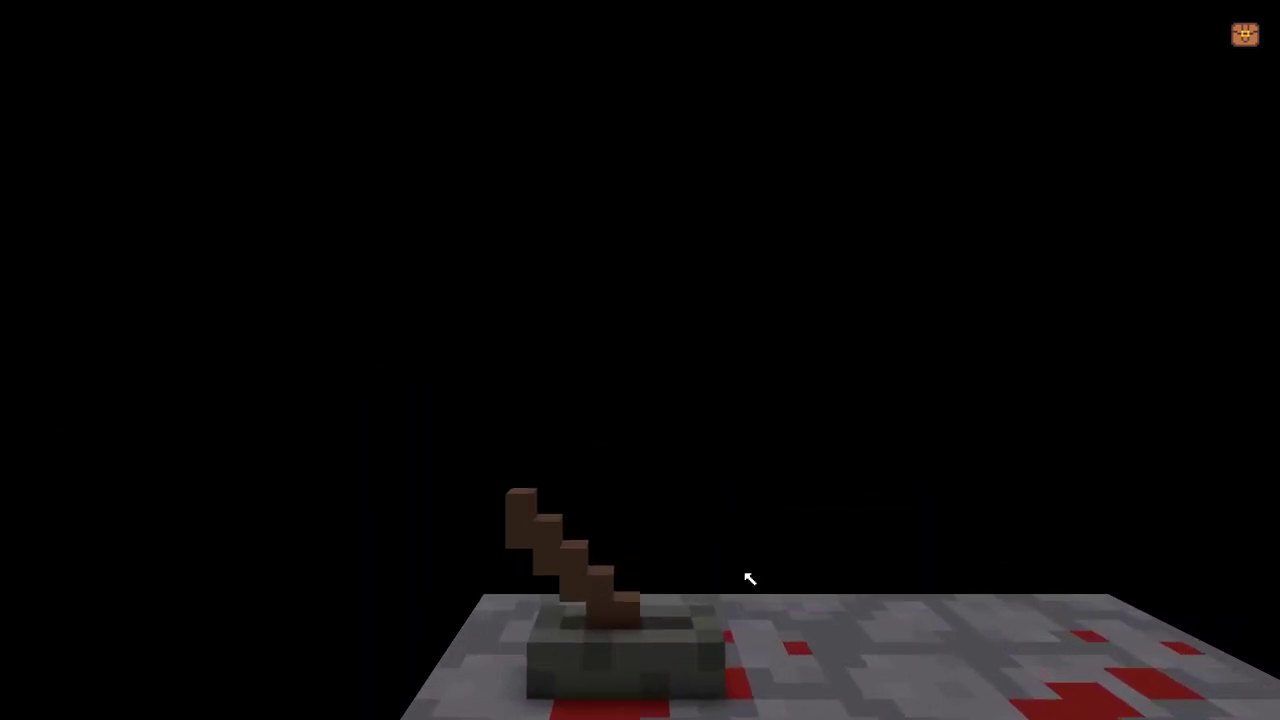
Check the debug console for script errors at the lever, close it, and quit the test play.
key(grave)
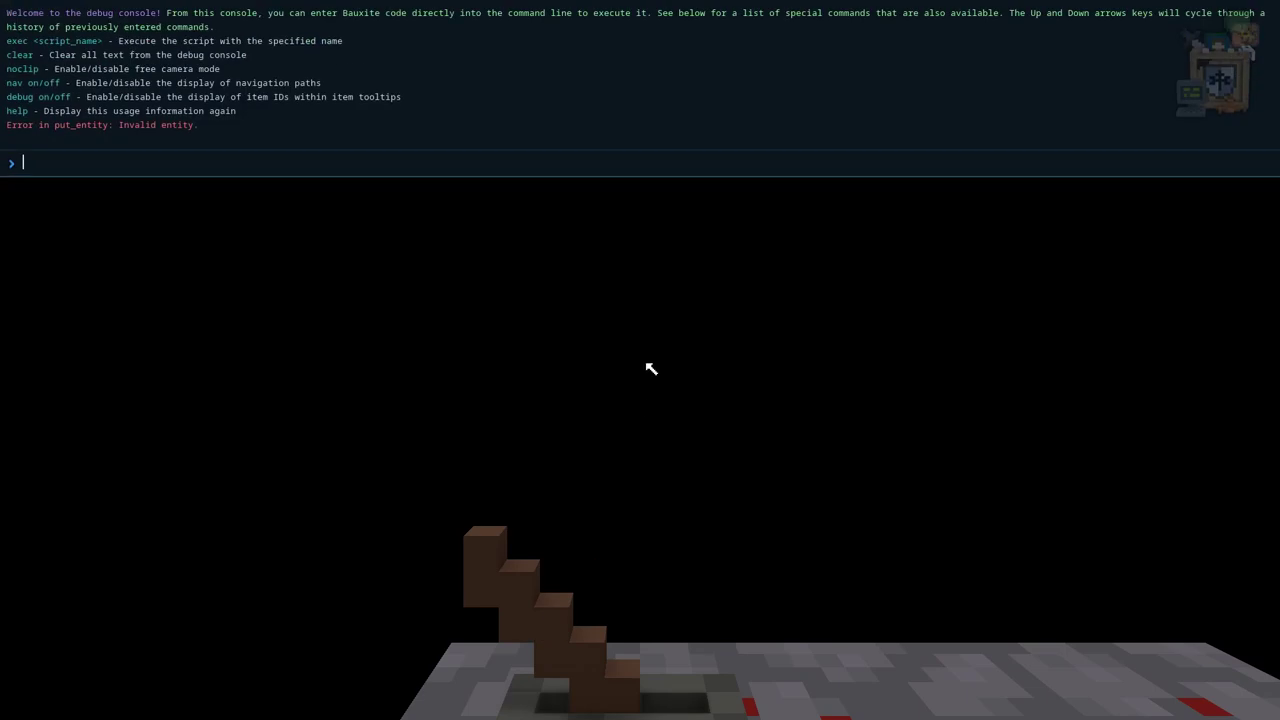
key(grave)
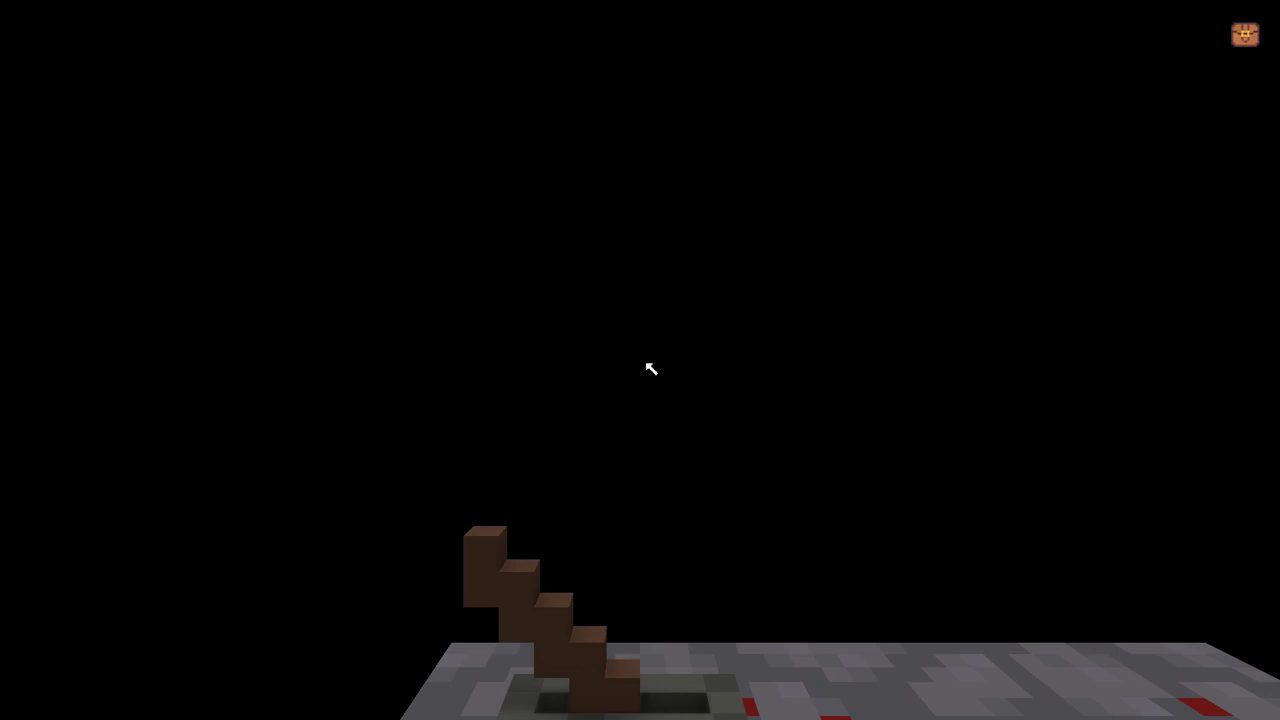
key(Escape)
click(109, 250)
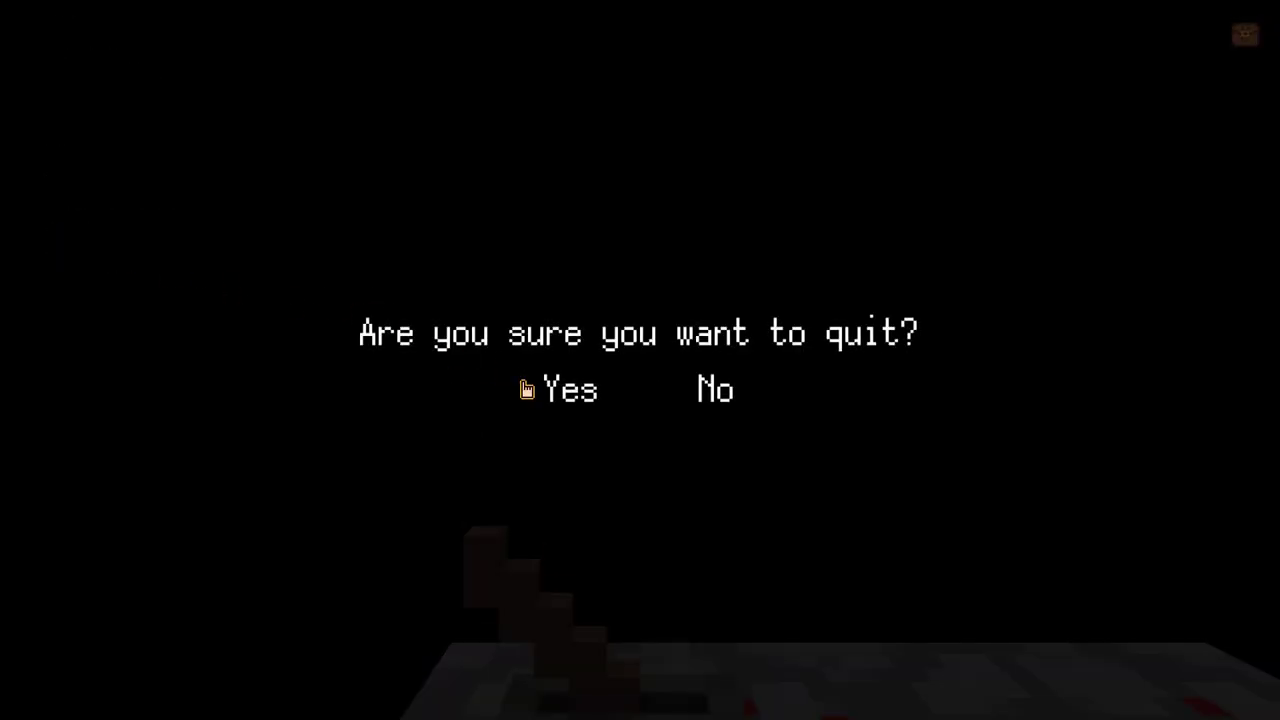
click(556, 398)
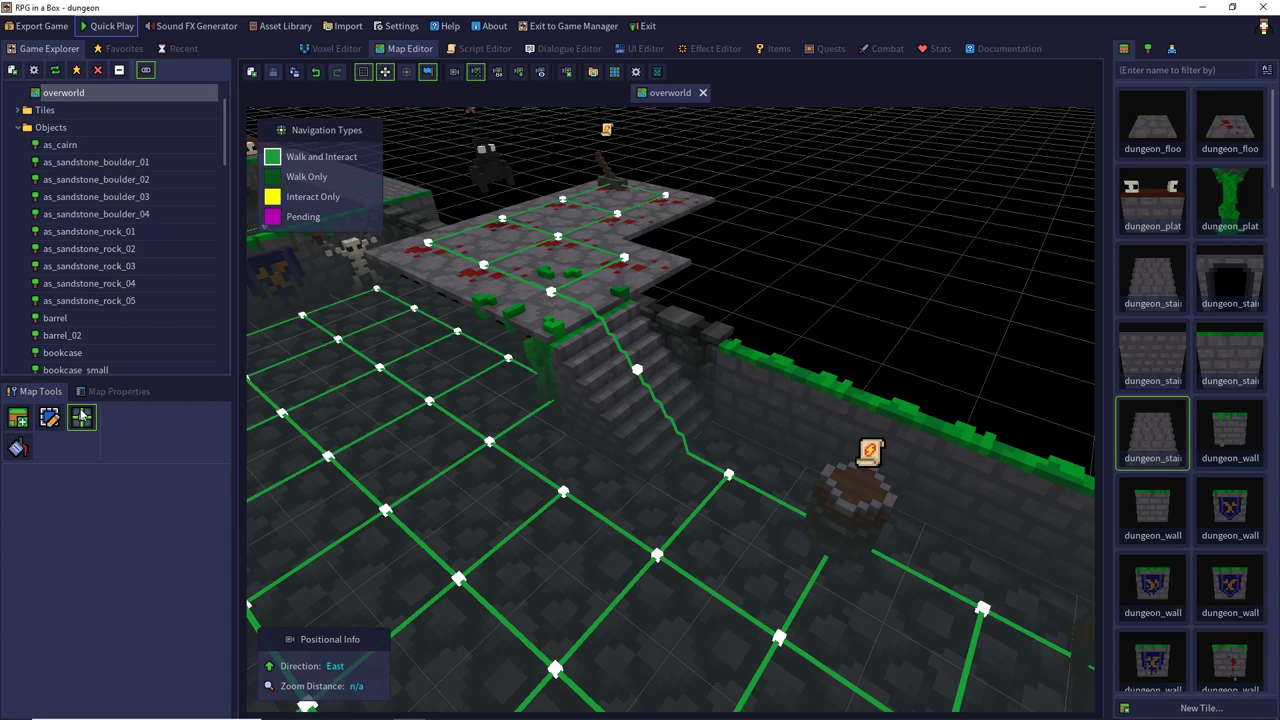
Save the platform lever's quick script as a script resource named LeverScript.
click(49, 417)
click(138, 392)
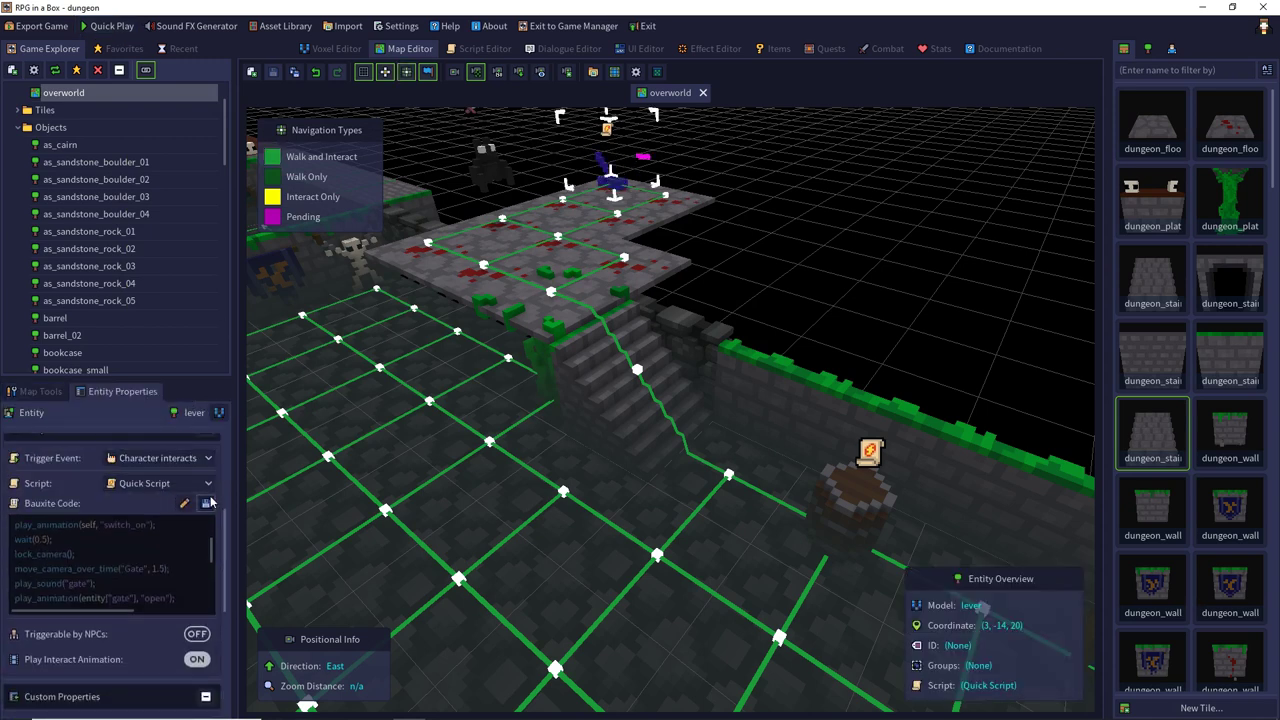
click(207, 503)
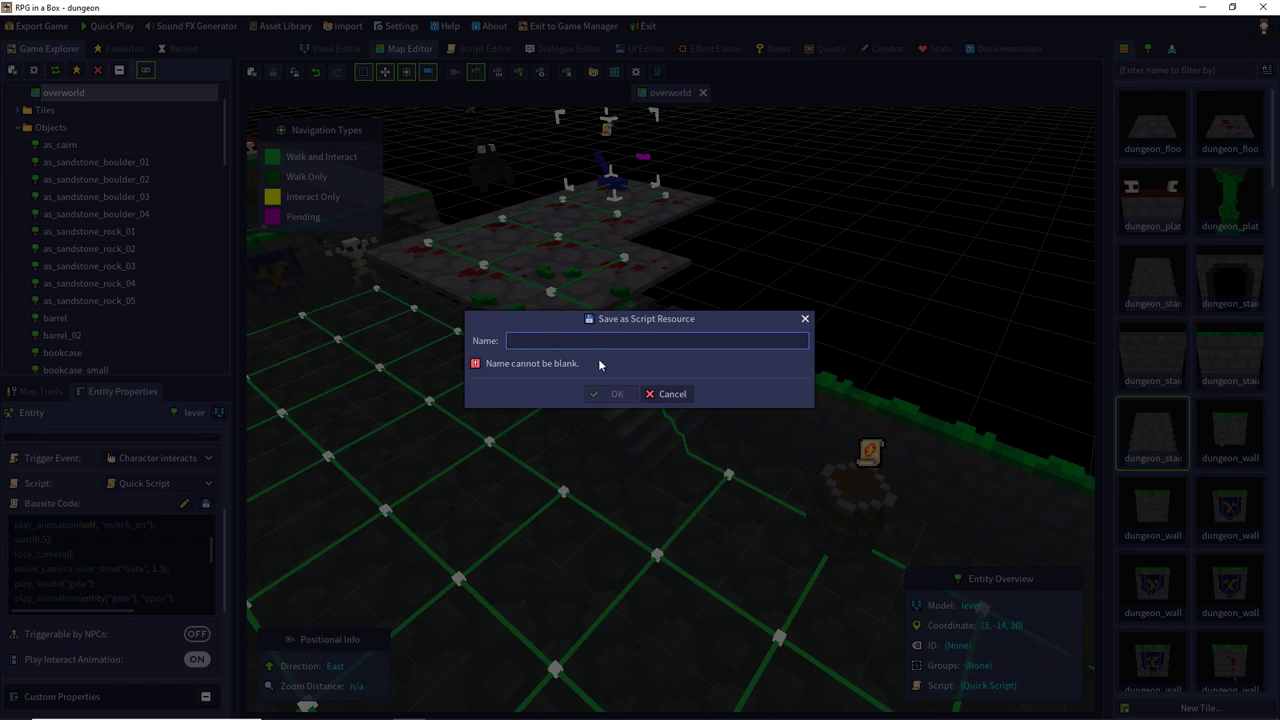
text(LeverScript)
key(Return)
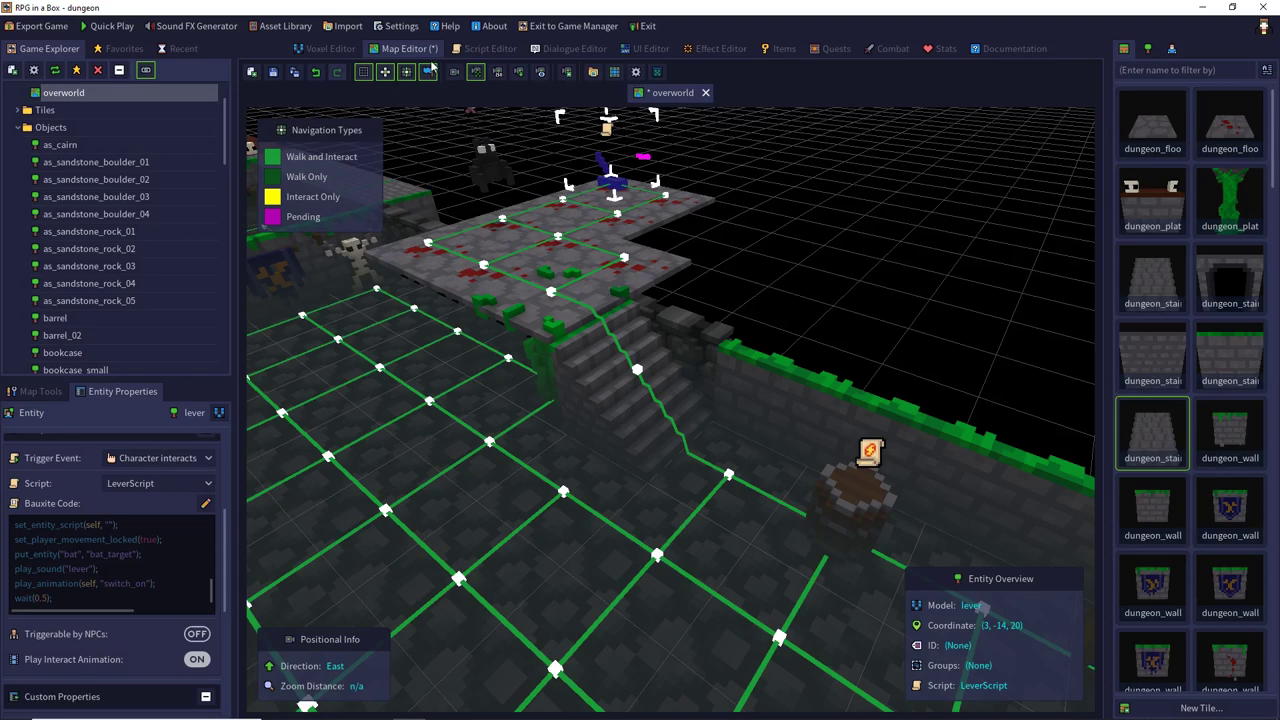
Open LeverScript's full Bauxite code for editing and examine the bat and bat_target arguments of its put_entity line.
click(467, 50)
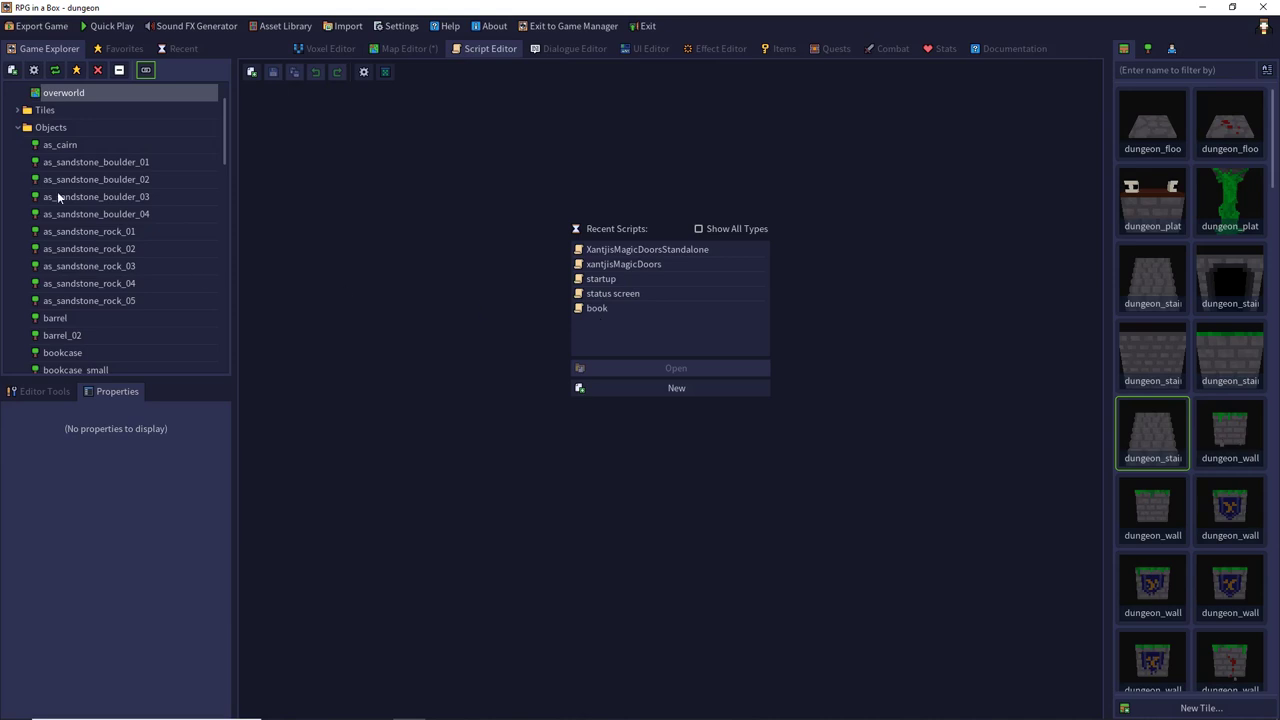
click(18, 128)
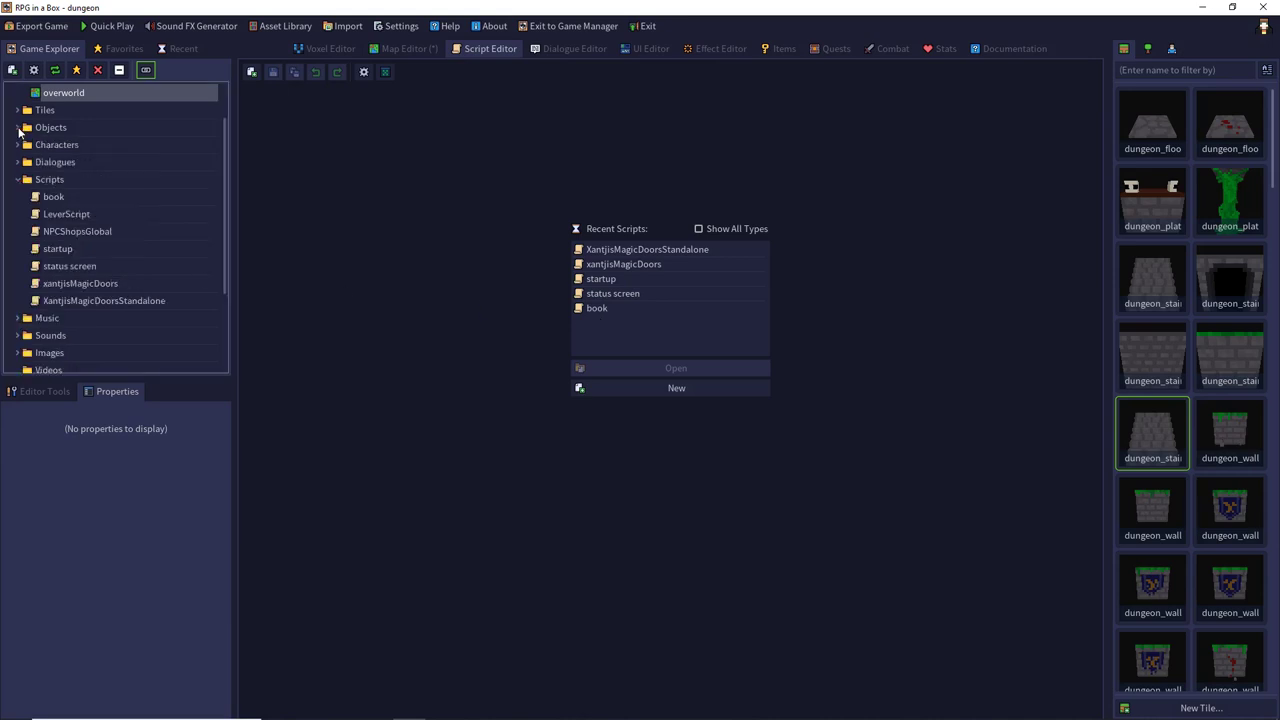
double_click(55, 213)
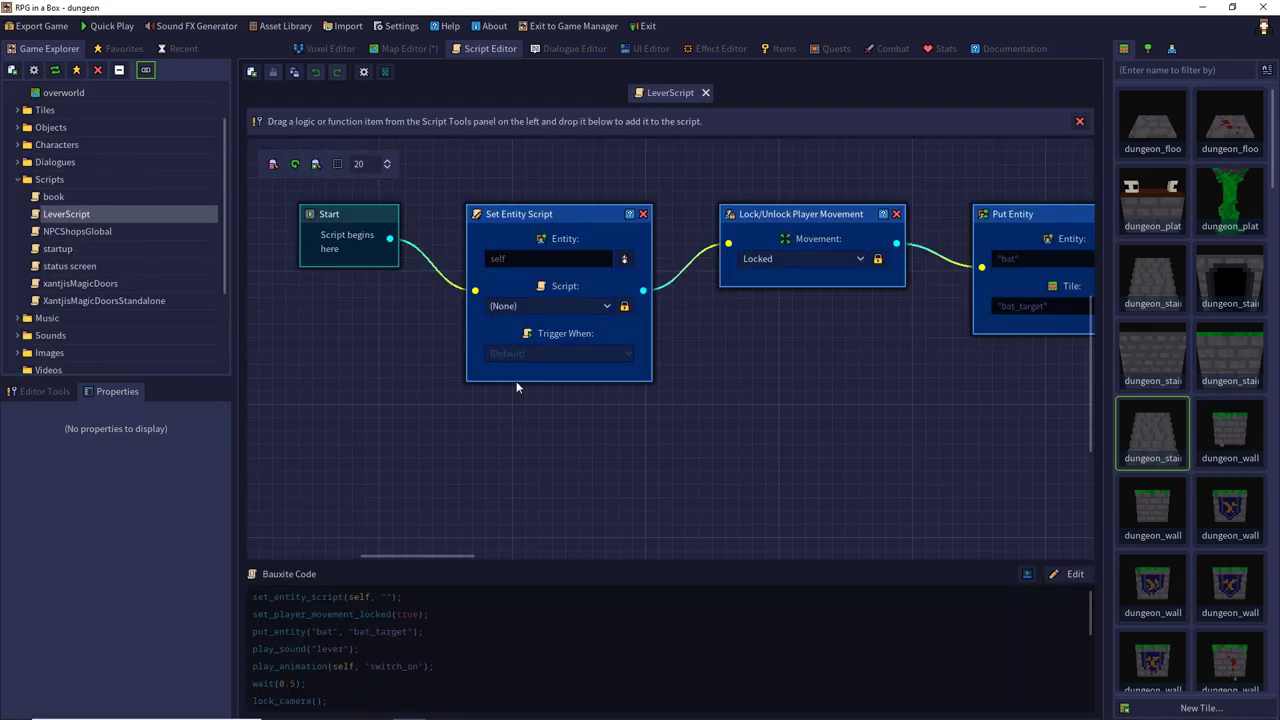
click(1022, 575)
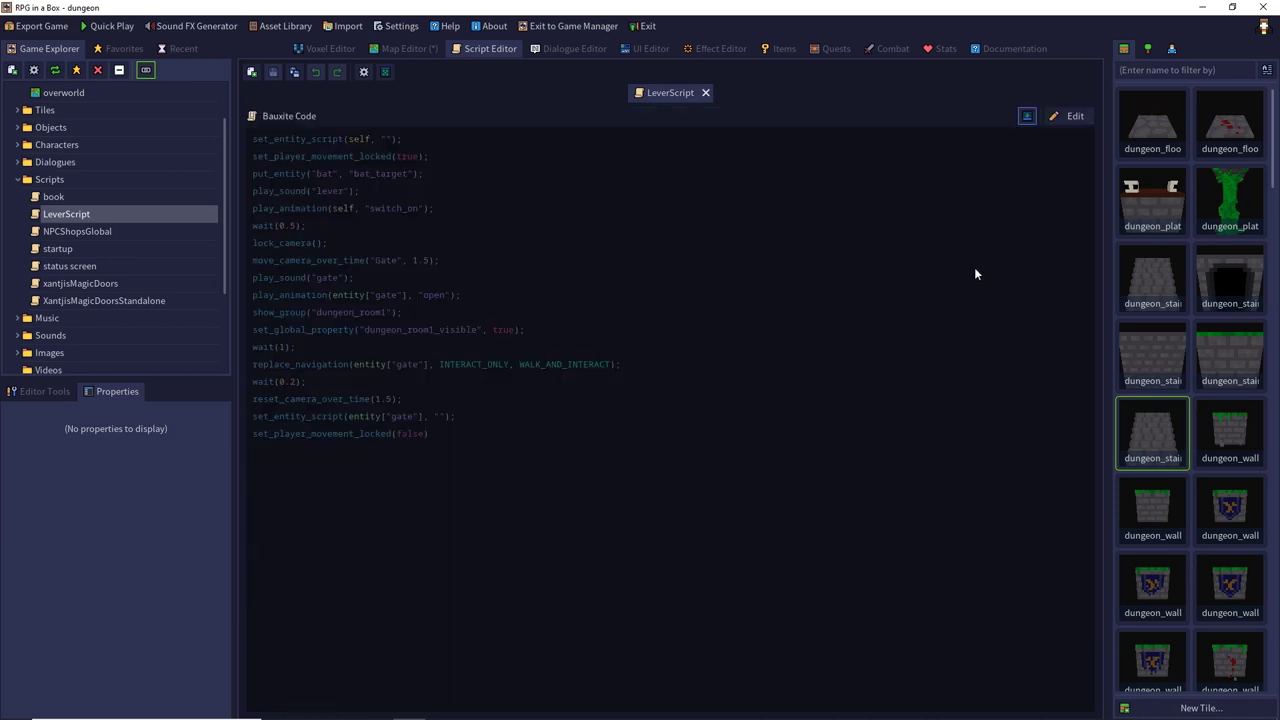
click(1074, 116)
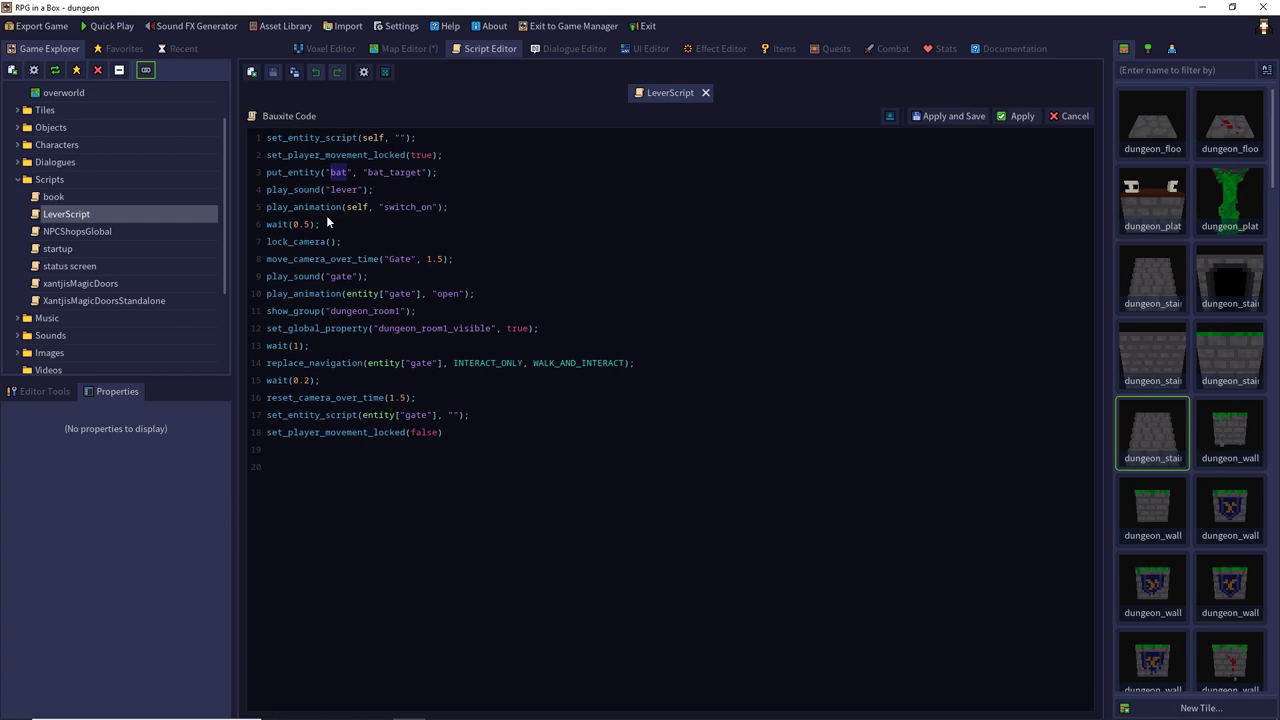
click(386, 172)
drag(366, 176, 429, 179)
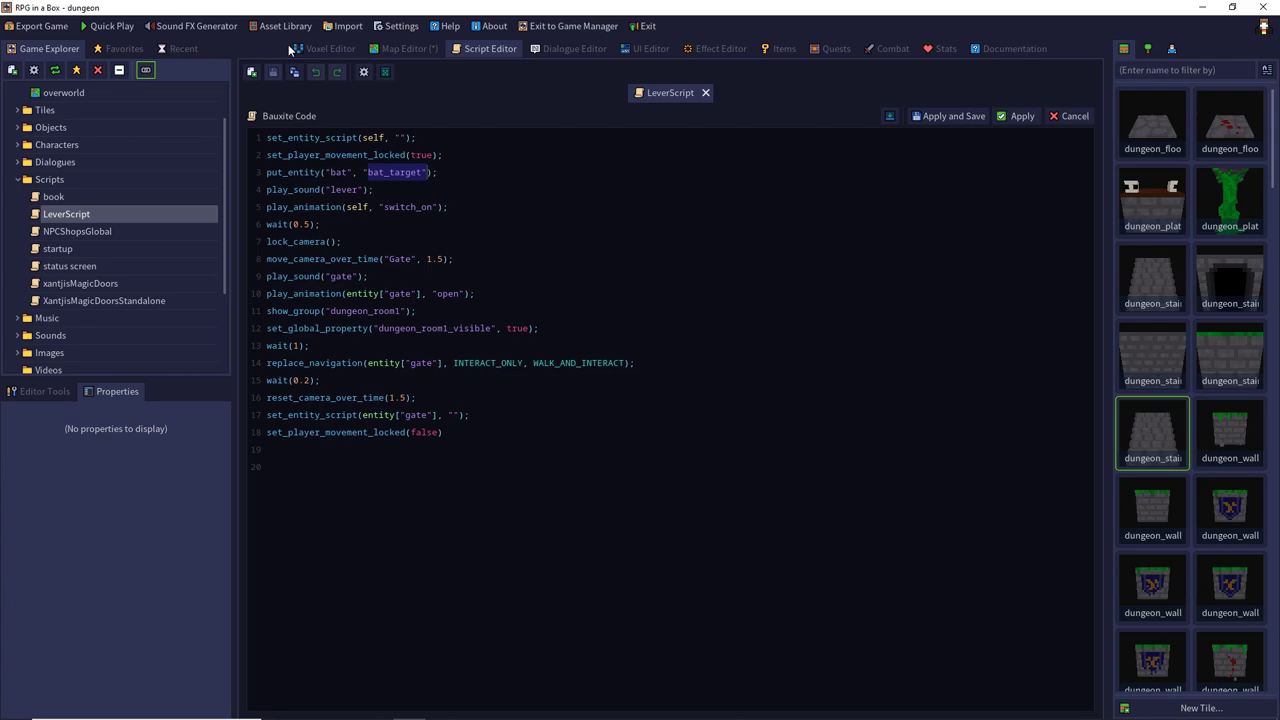
Inspect the entity properties of the bat beside the lever platform in the overworld map, including its entity ID.
click(398, 48)
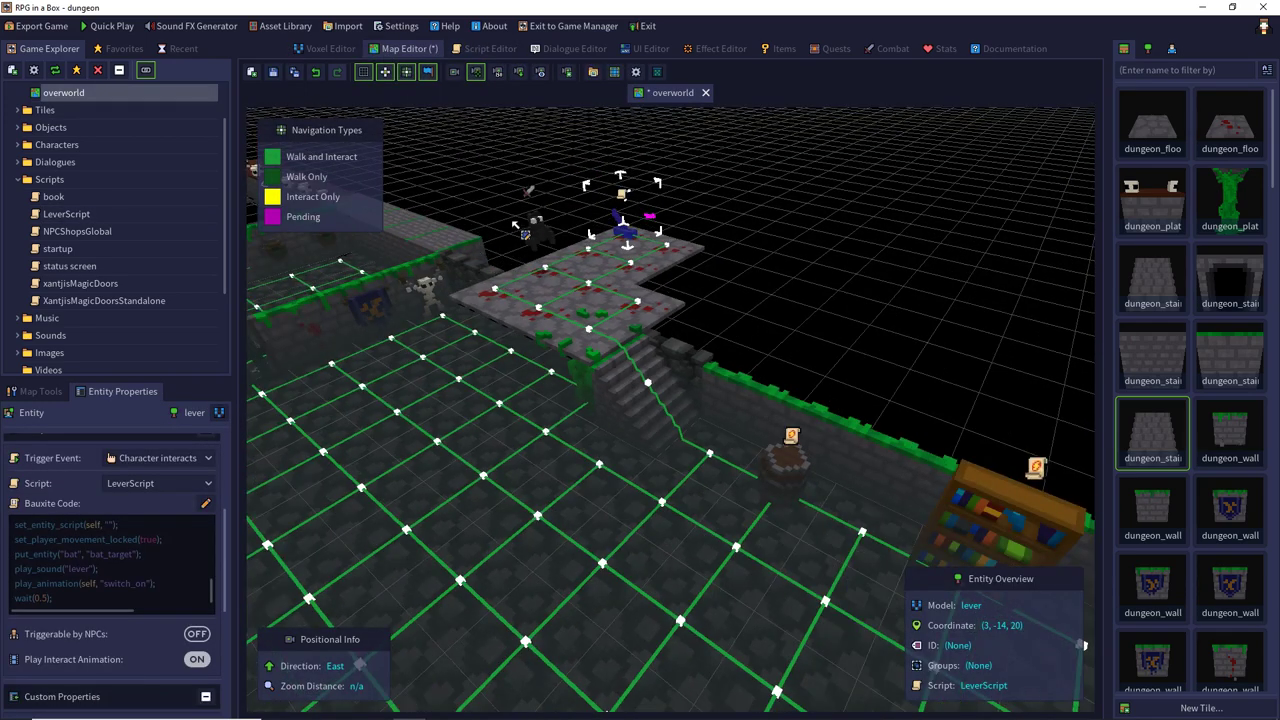
click(530, 232)
click(45, 393)
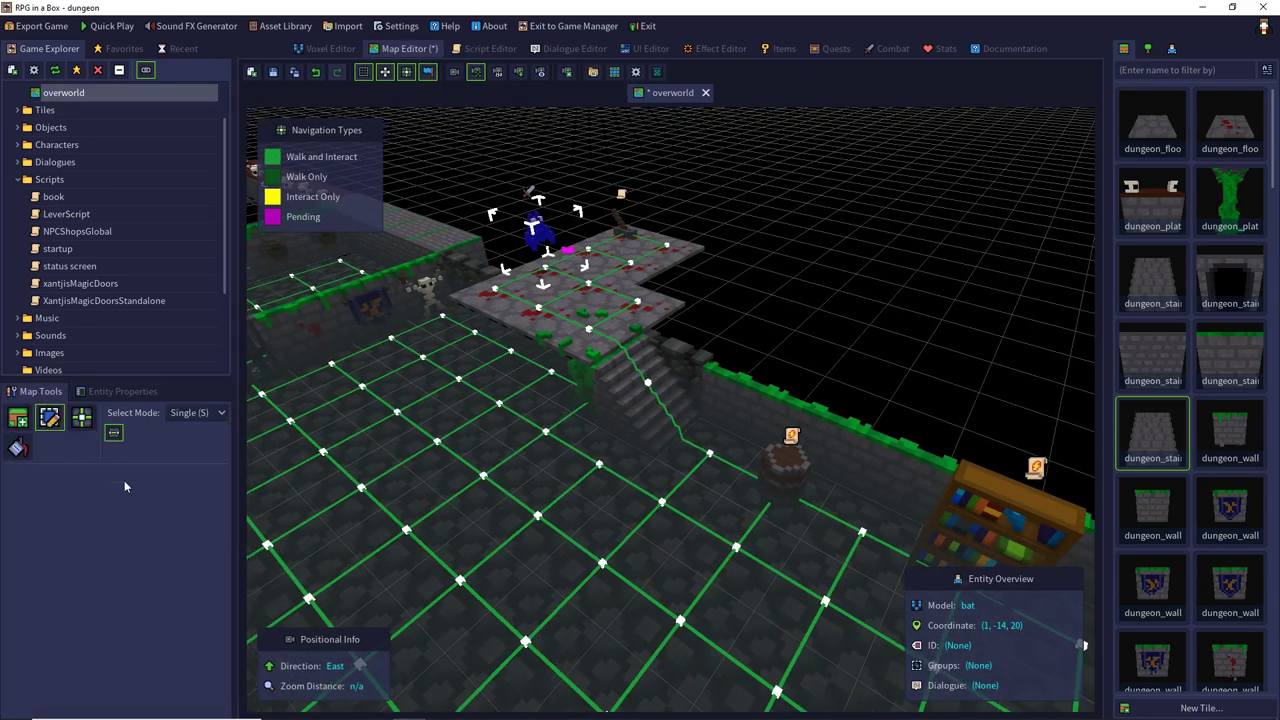
click(118, 391)
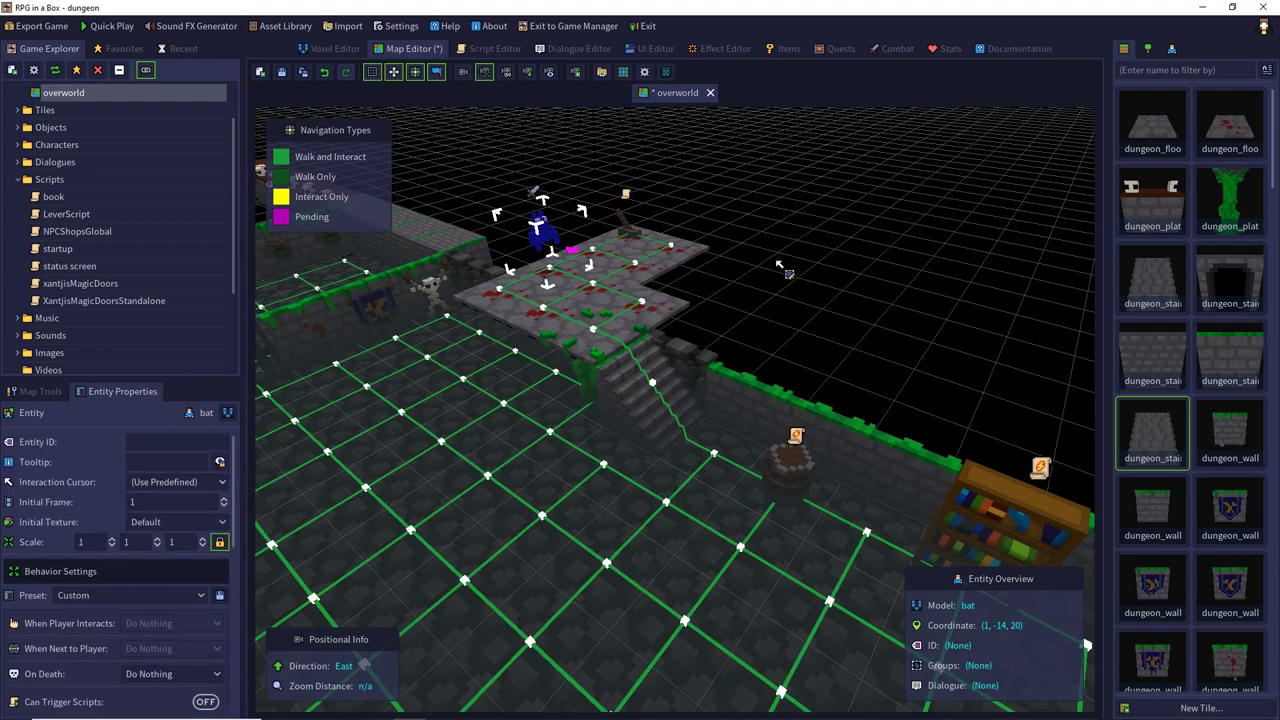
Place a new bat character on the stone floor between the small stairs and the pit in the far dungeon room.
middle_drag(779, 264, 659, 221)
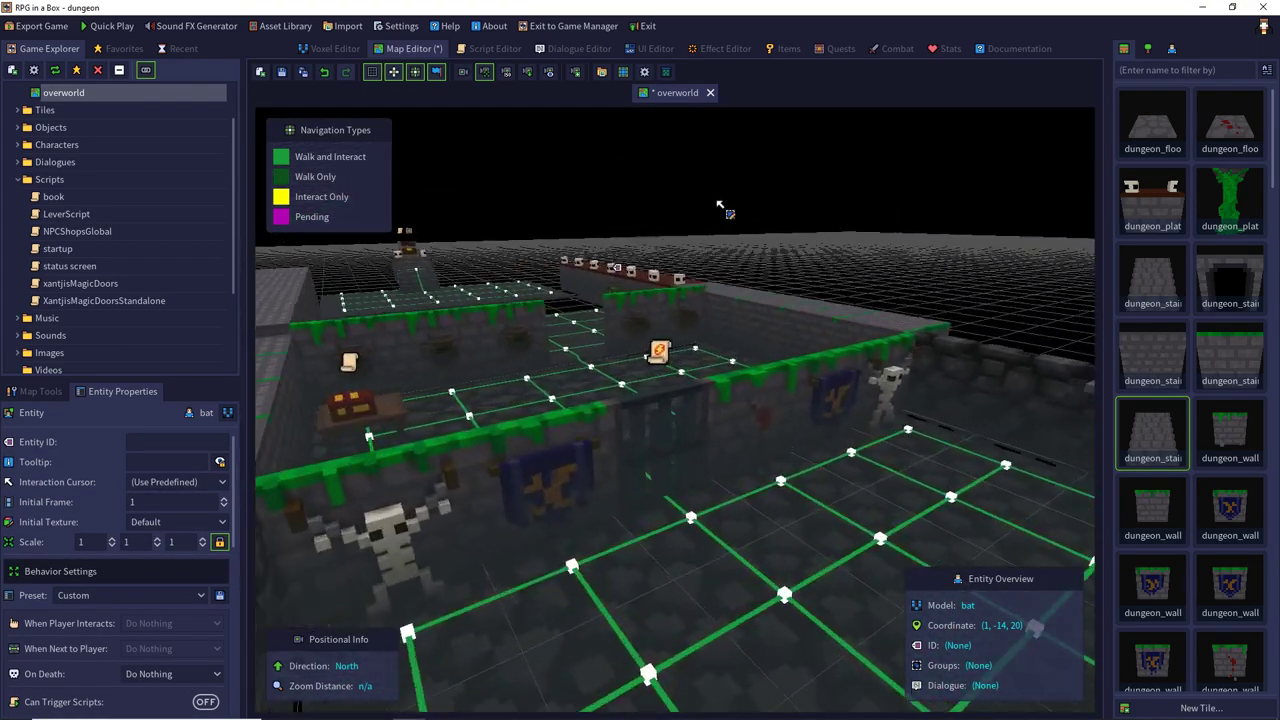
key(e)
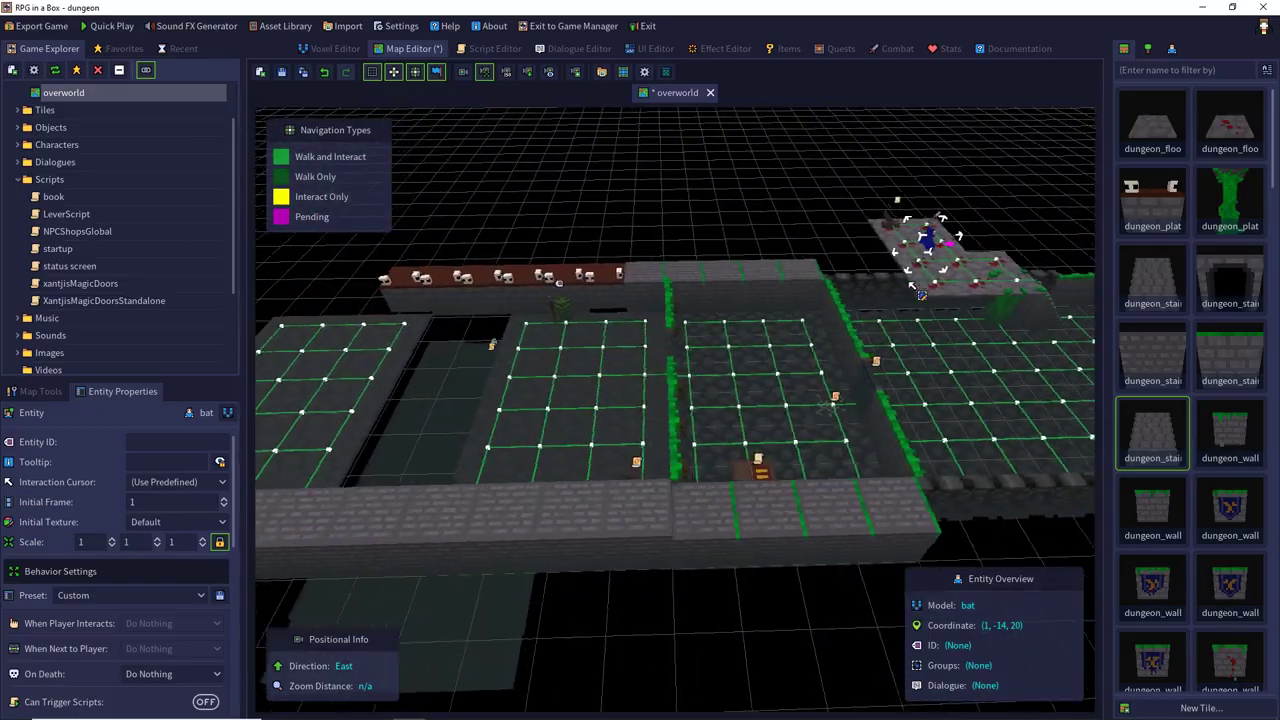
middle_drag(912, 286, 731, 240)
key(w)
key(d)
key(s)
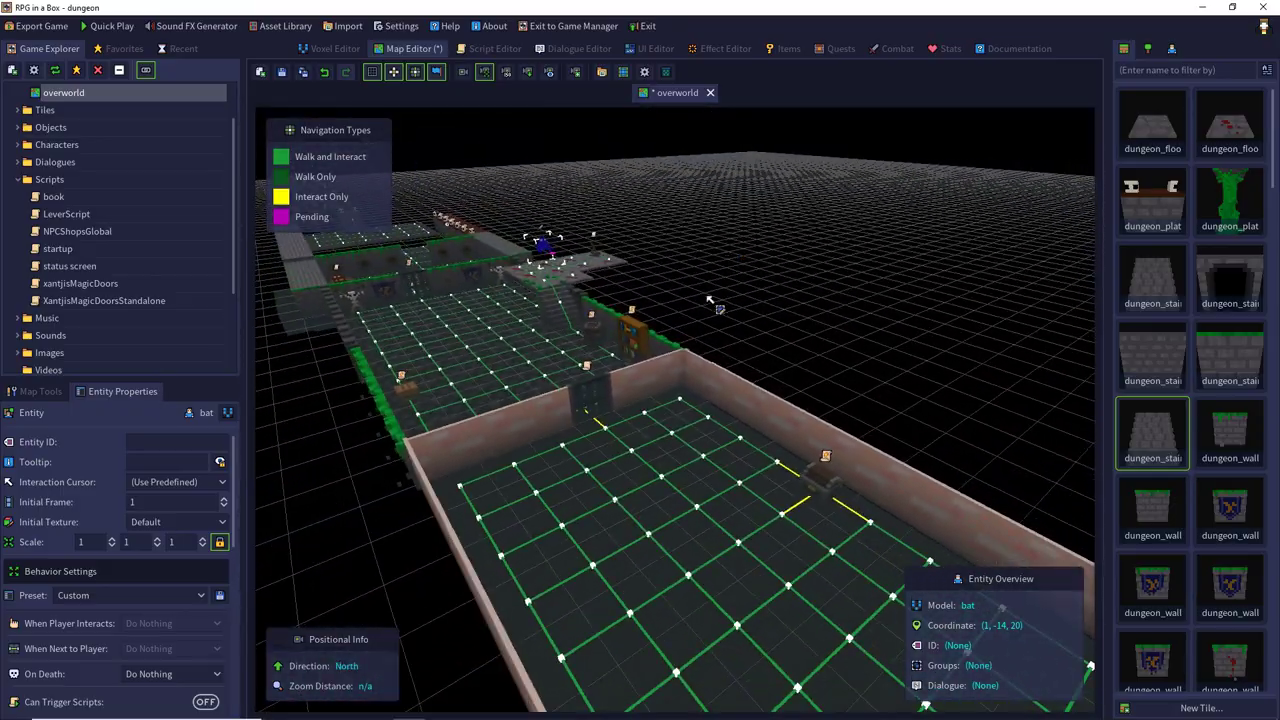
middle_drag(709, 300, 911, 335)
click(1172, 48)
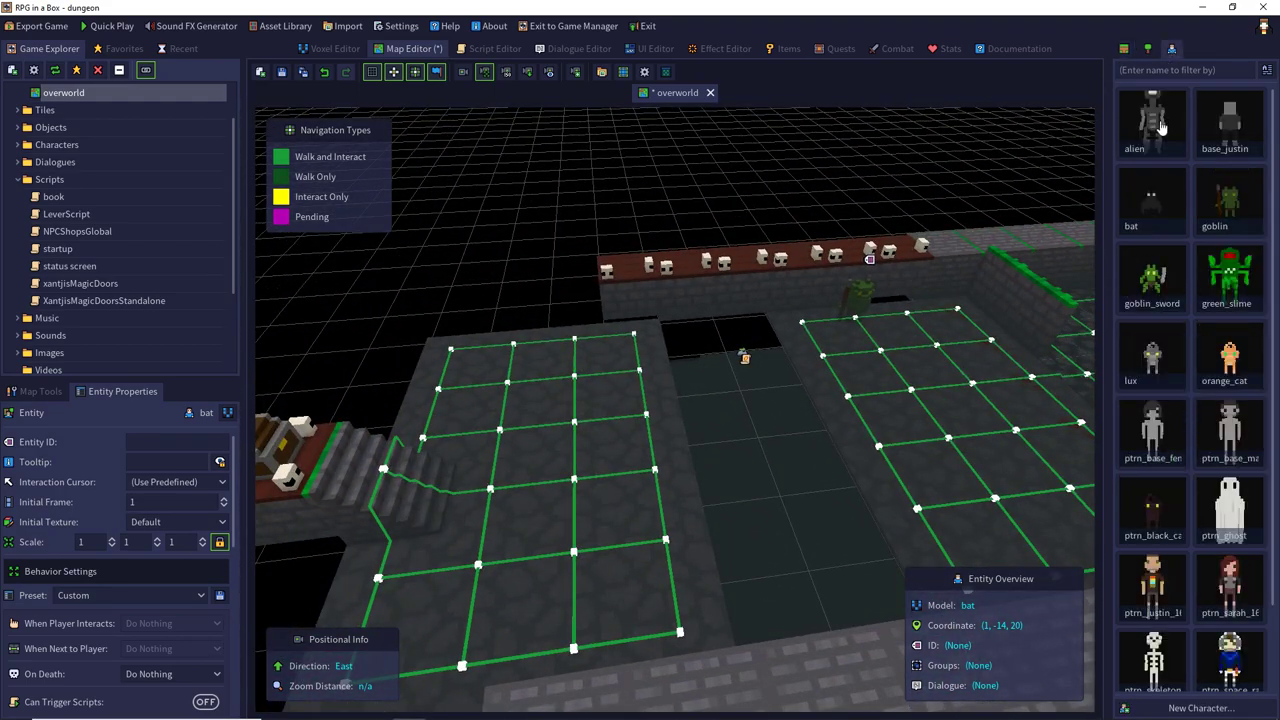
click(1162, 196)
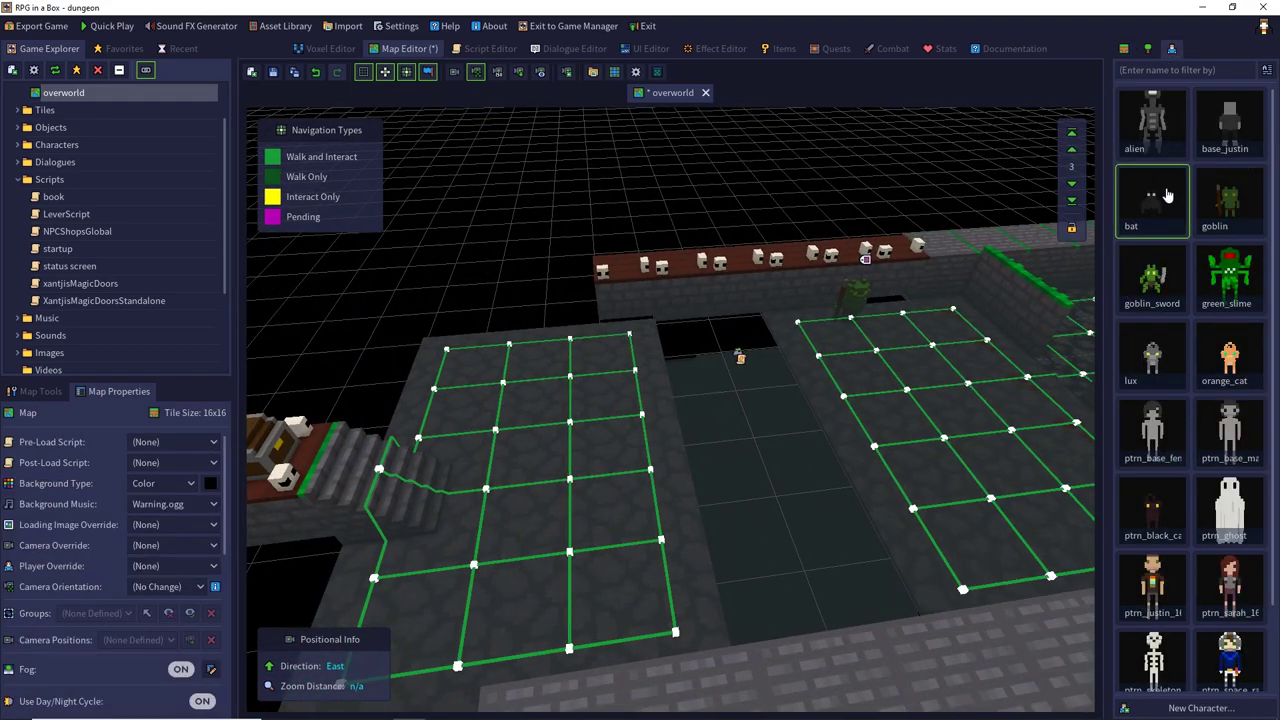
click(567, 402)
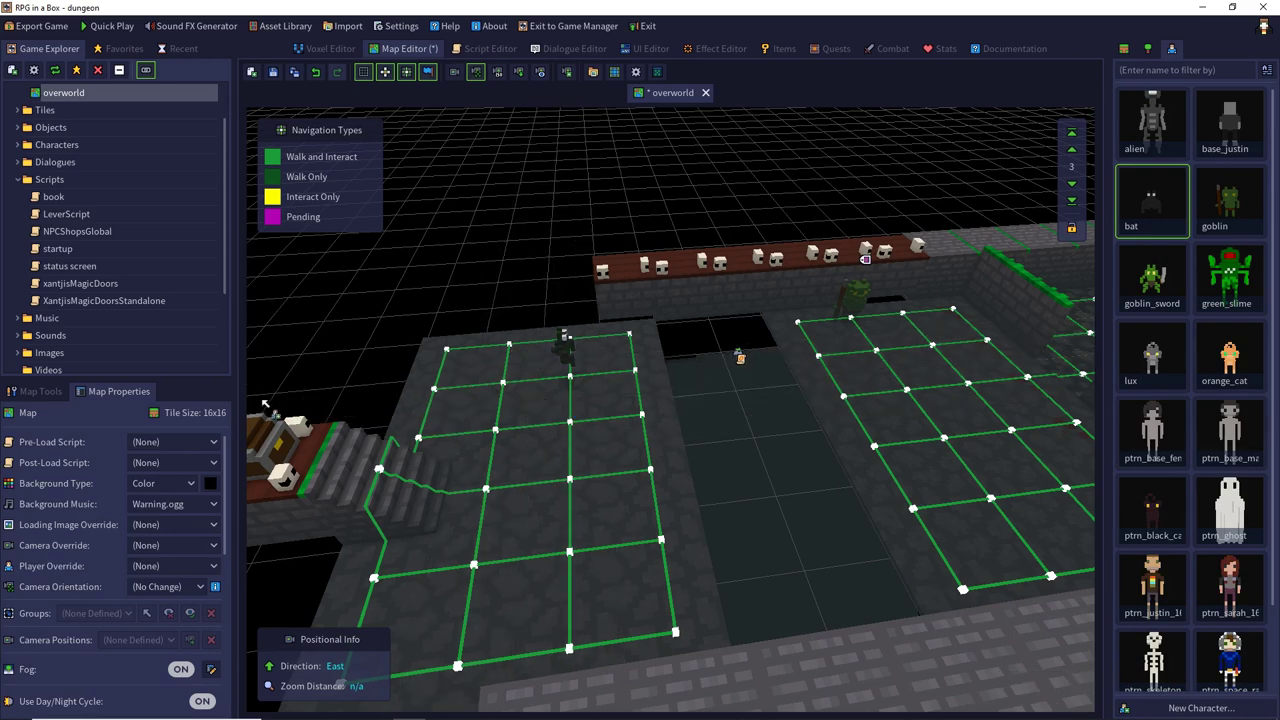
Select the newly placed bat and set its entity ID to bat.
click(24, 393)
click(49, 417)
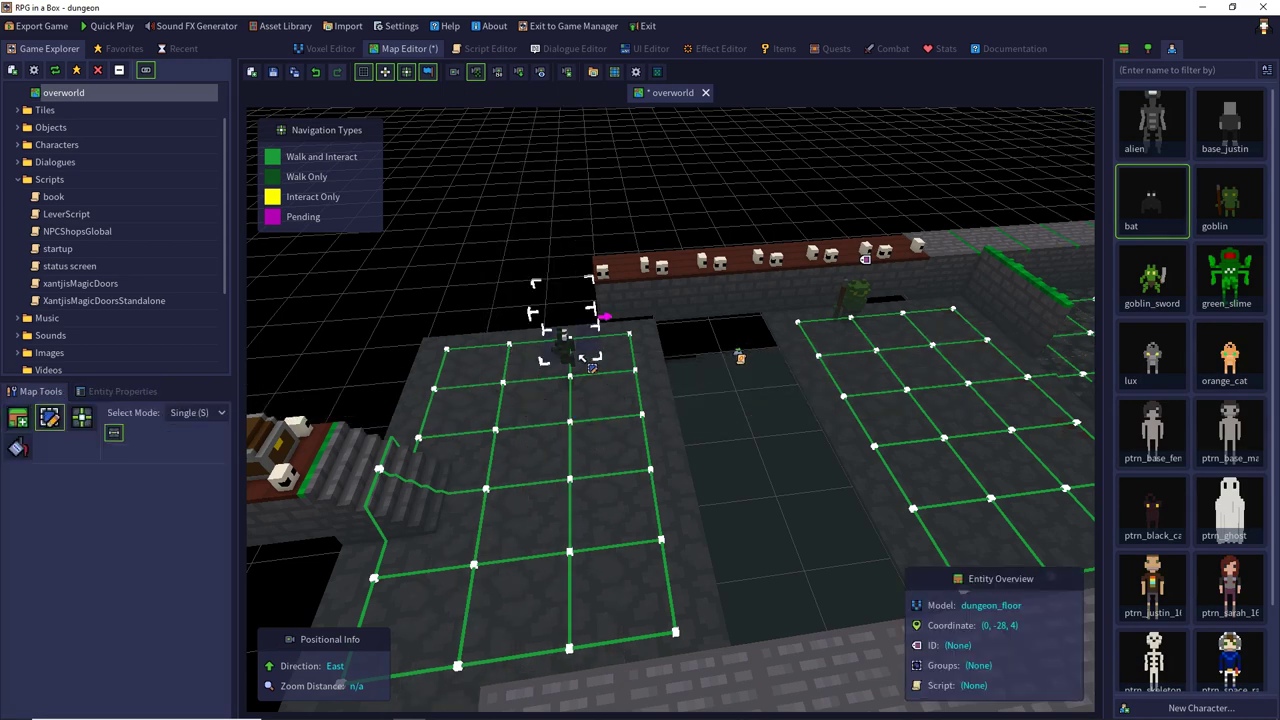
click(566, 350)
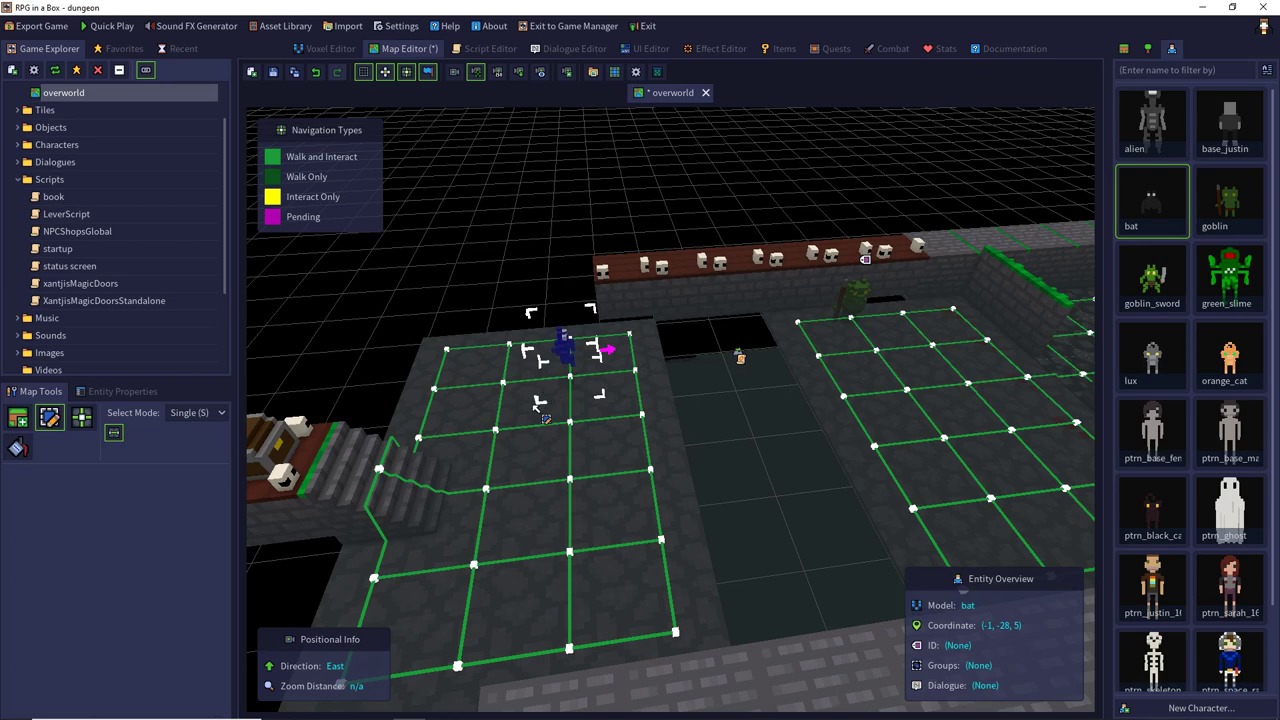
click(146, 389)
click(129, 442)
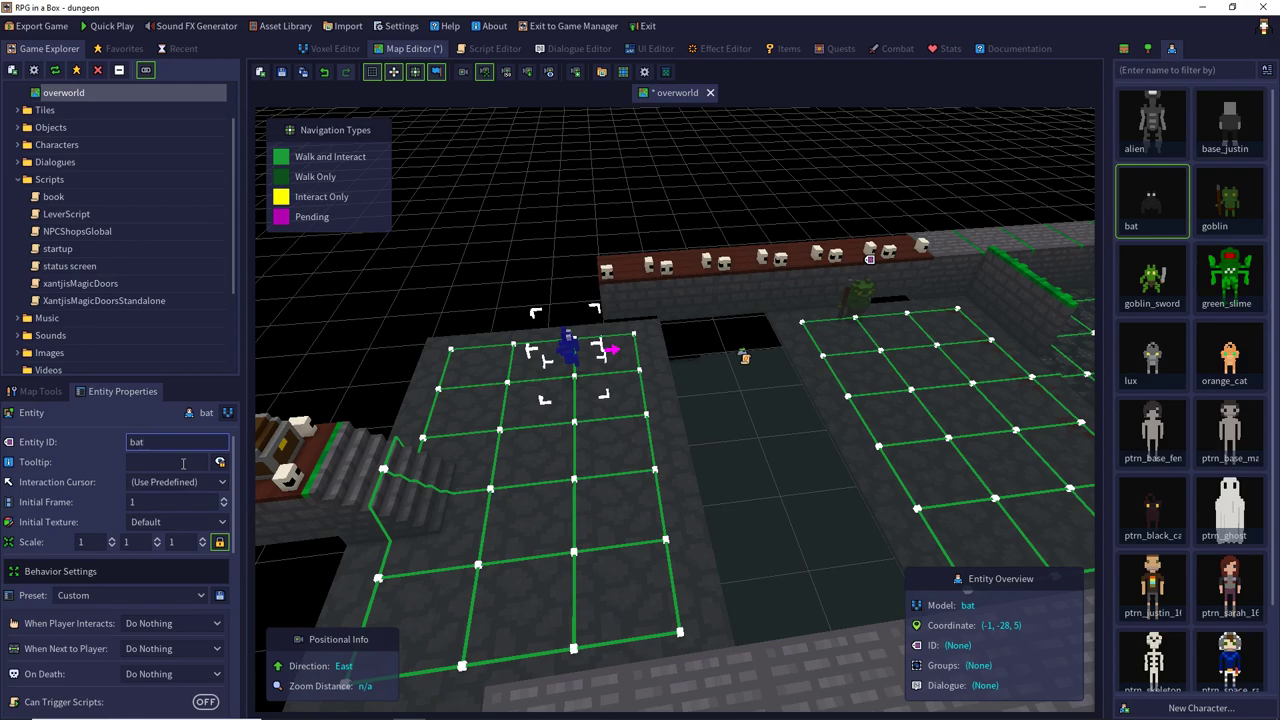
Examine the properties of the platform's bloody floor tiles and the cobblestone tiles near the gate for a bat target ID.
click(521, 176)
middle_drag(577, 247, 541, 234)
key(w)
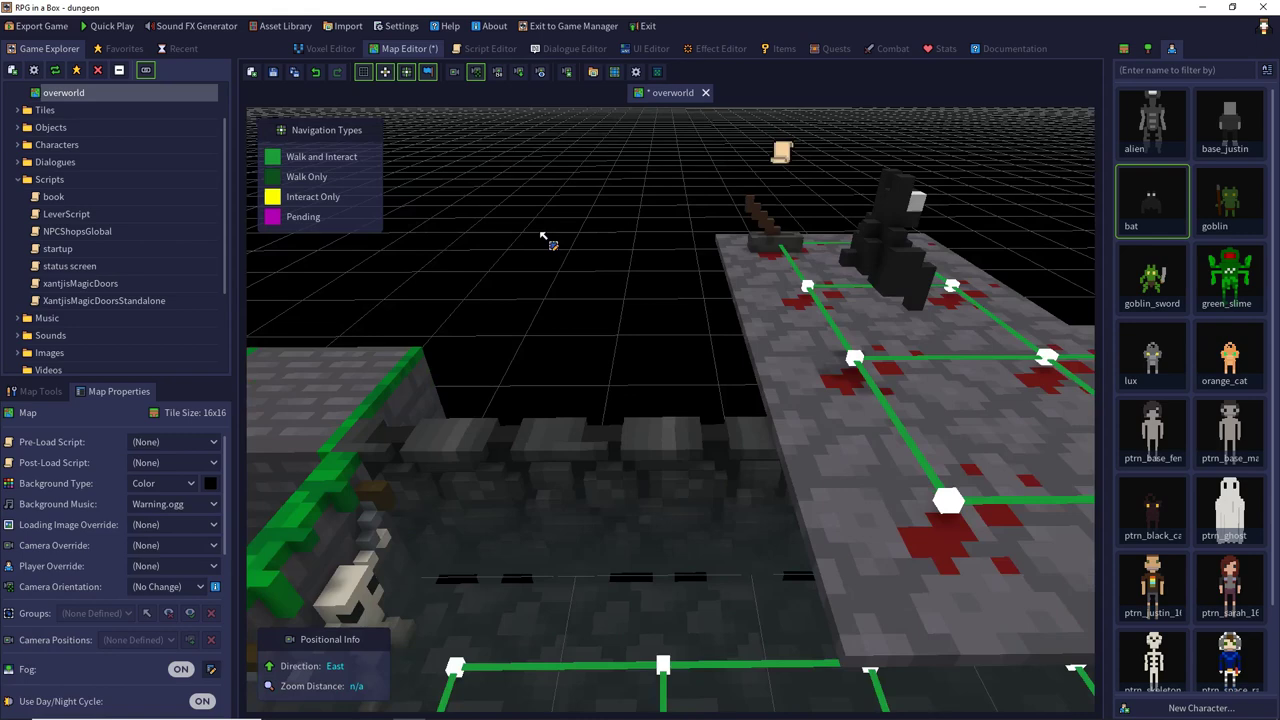
scroll(541, 237, down, 5)
click(705, 285)
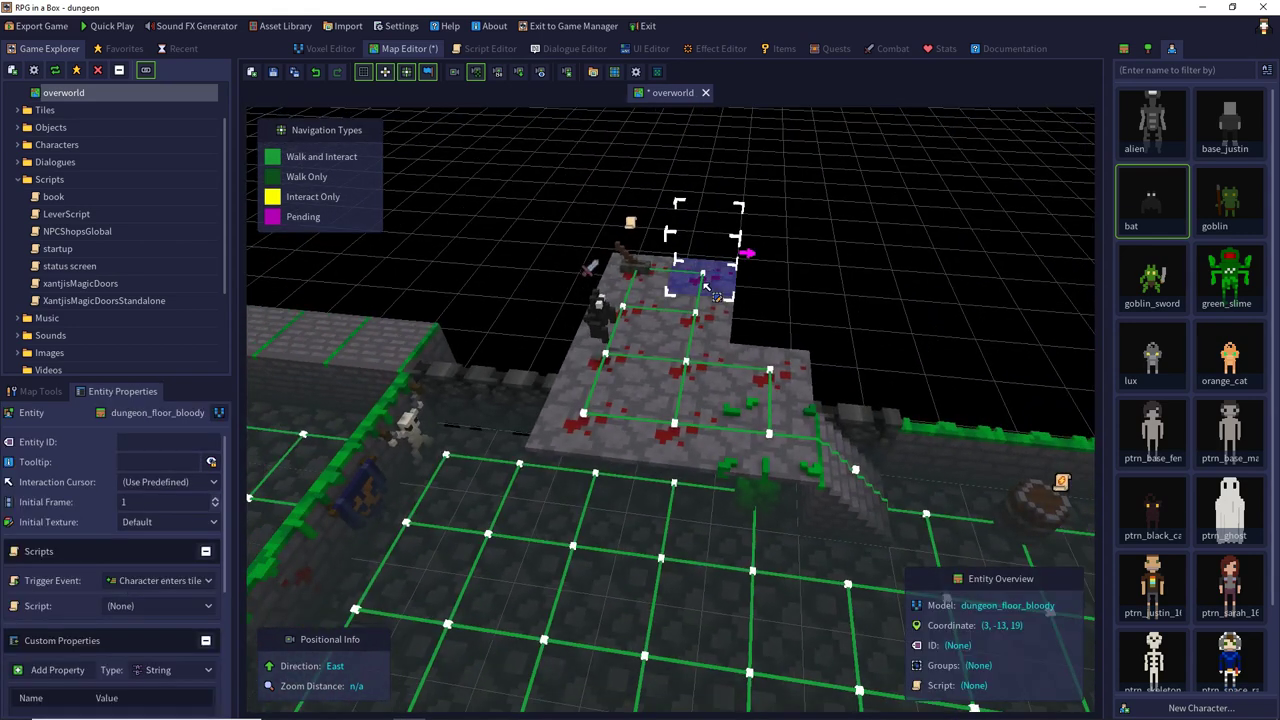
drag(705, 285, 642, 355)
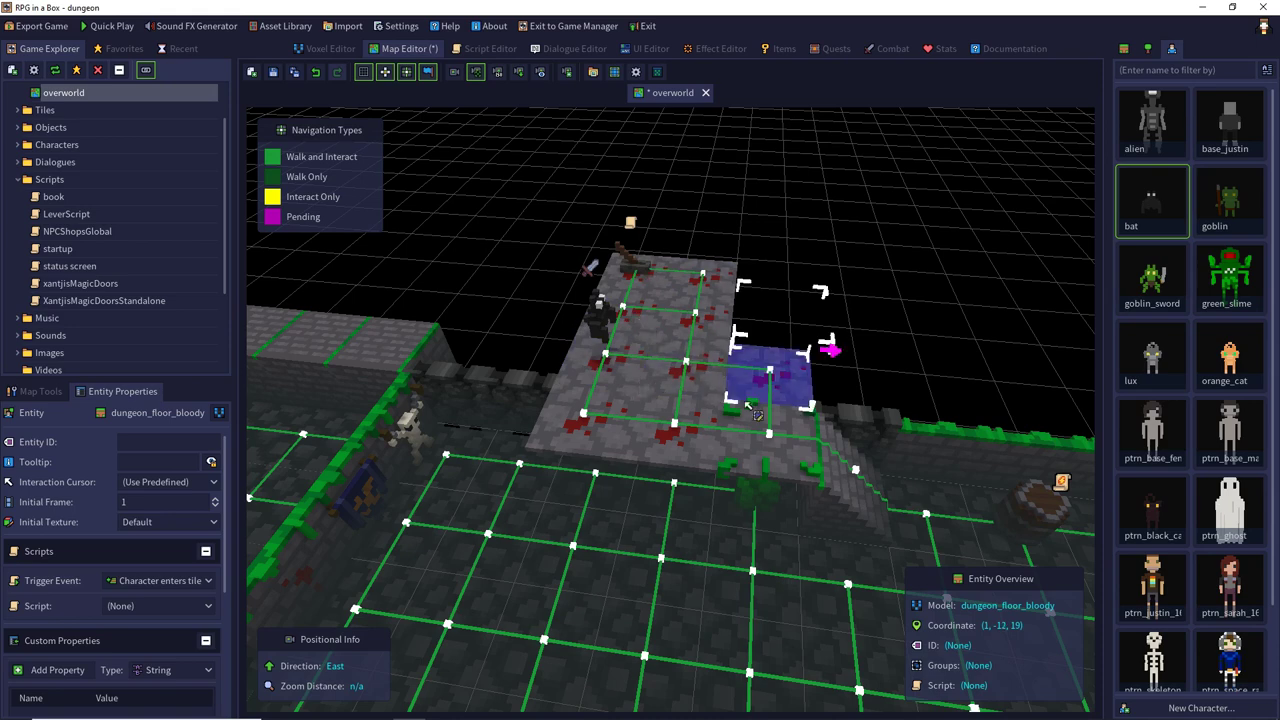
click(718, 438)
click(642, 433)
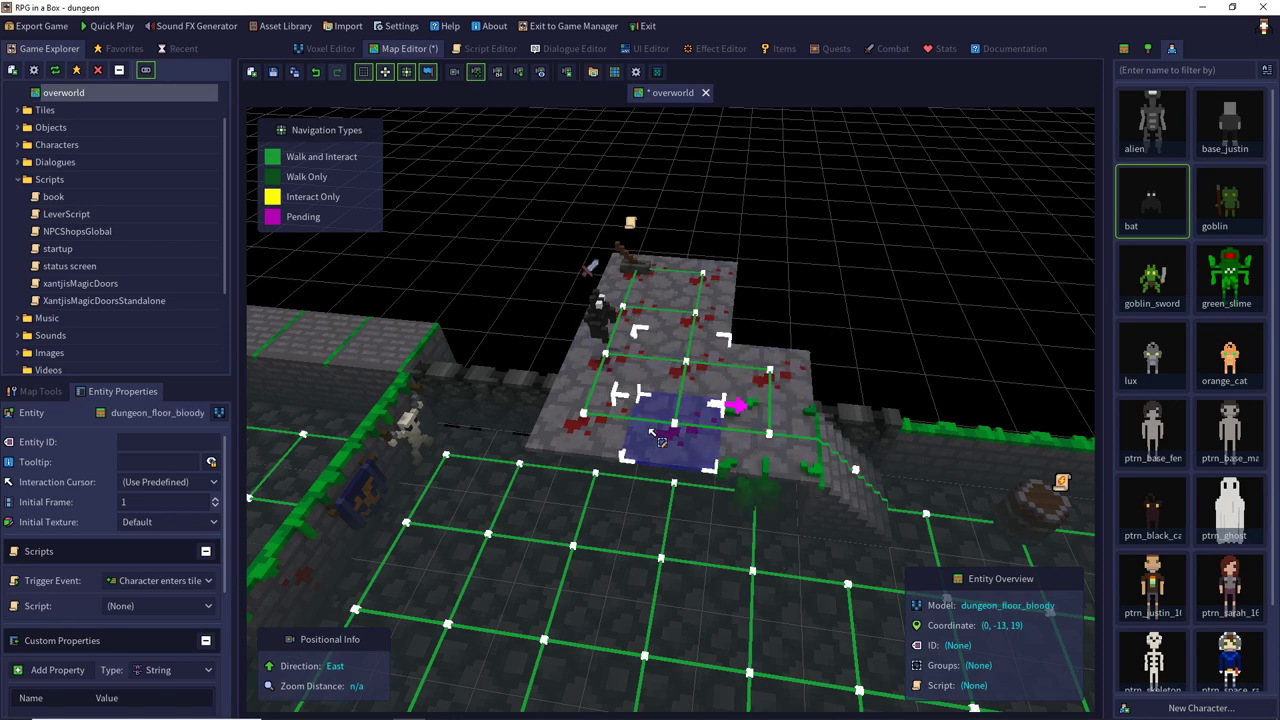
click(605, 421)
middle_drag(657, 397, 467, 487)
click(446, 541)
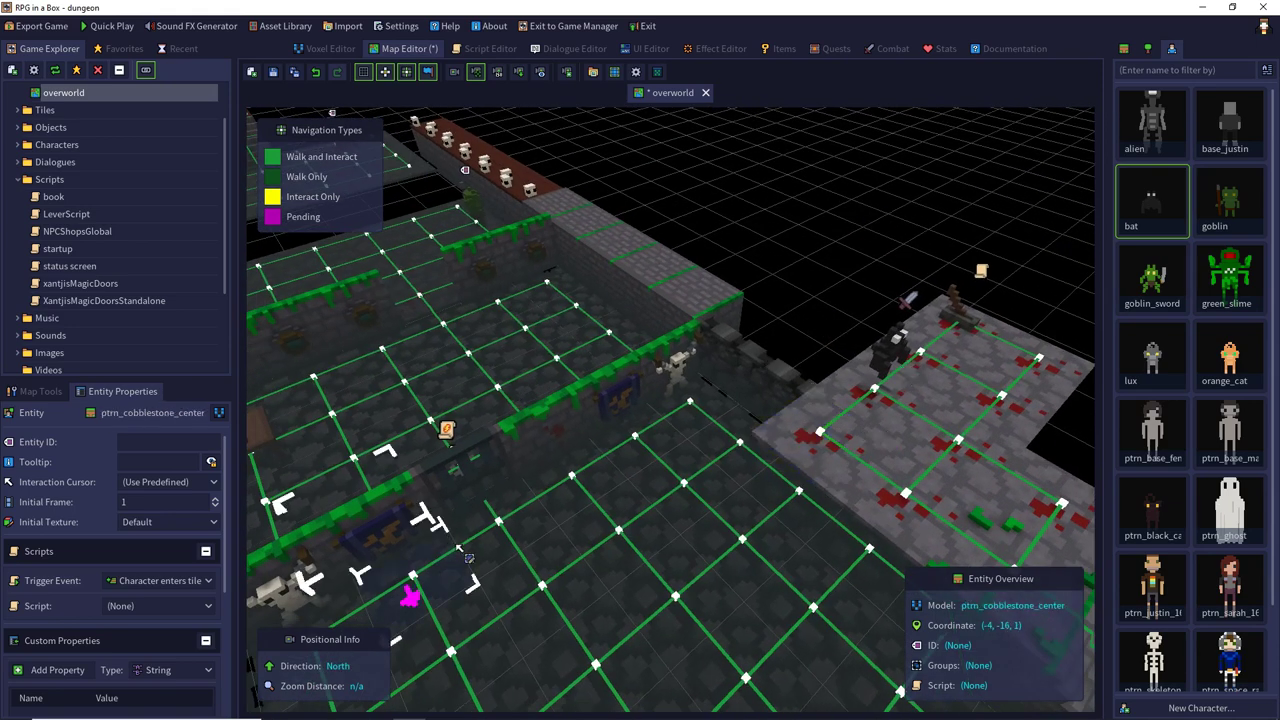
click(584, 568)
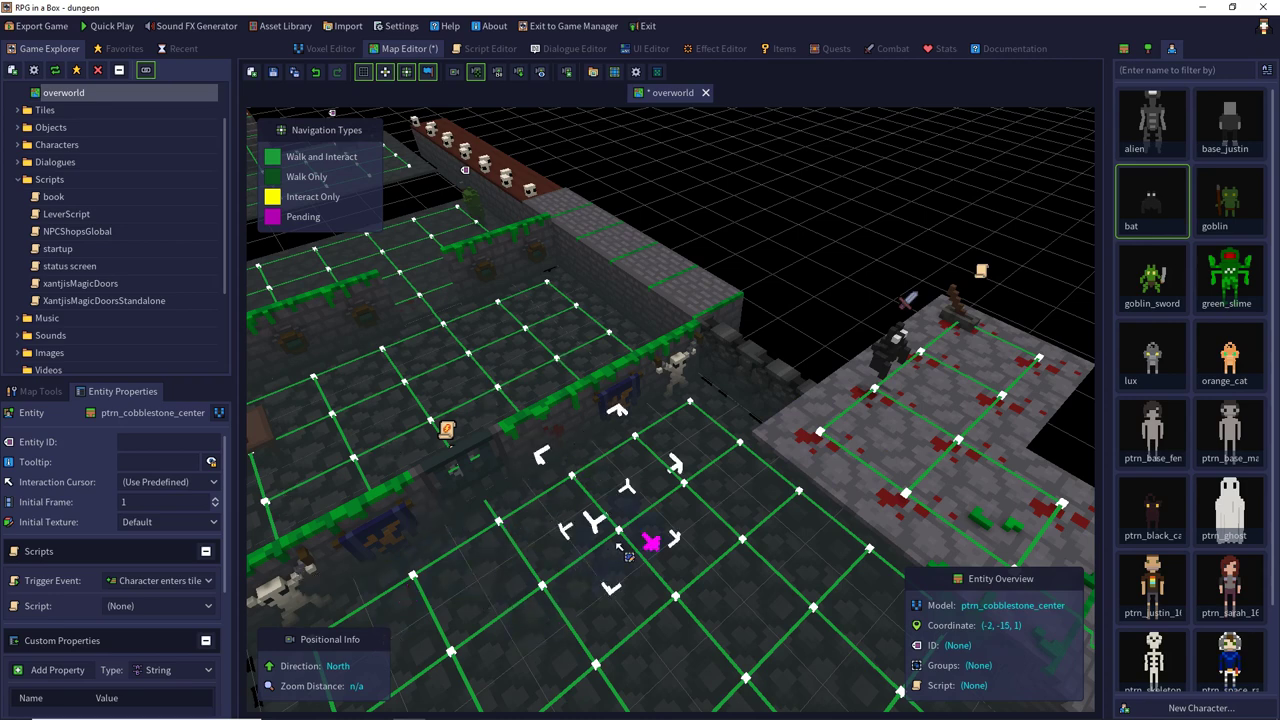
Review the map's group and camera position settings, and return to the put_entity line in LeverScript.
click(52, 393)
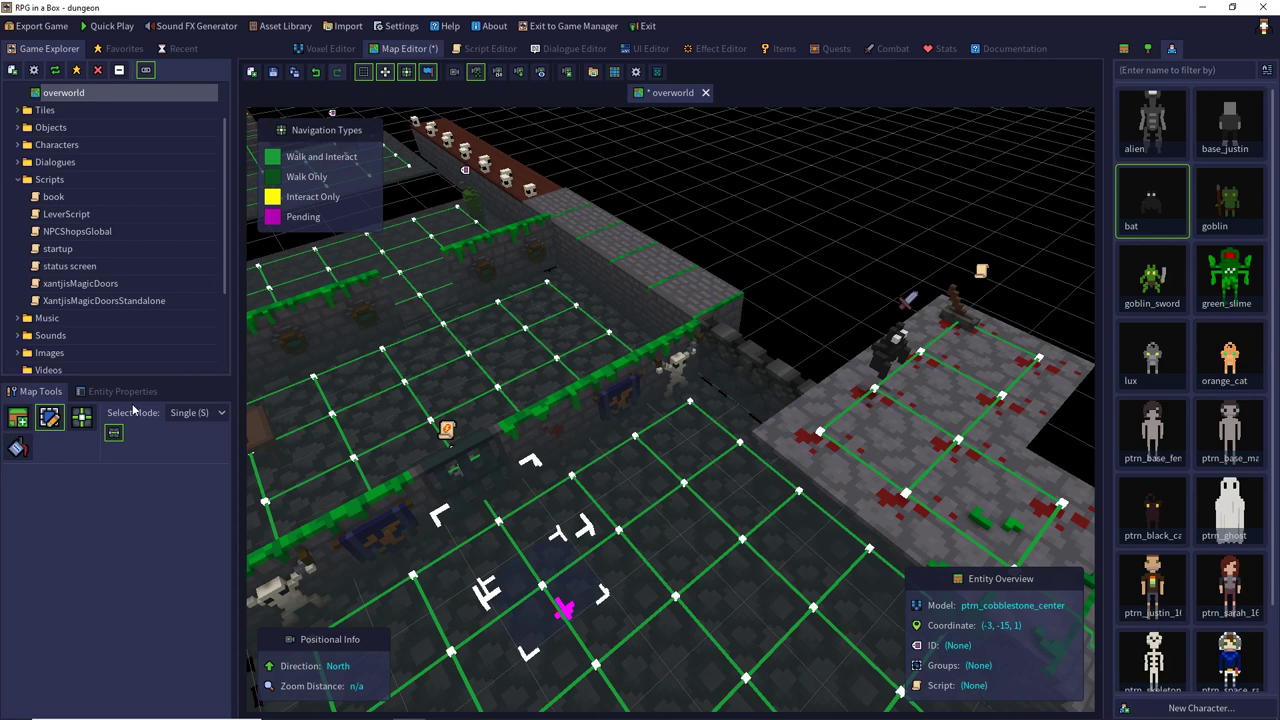
click(116, 396)
key(Escape)
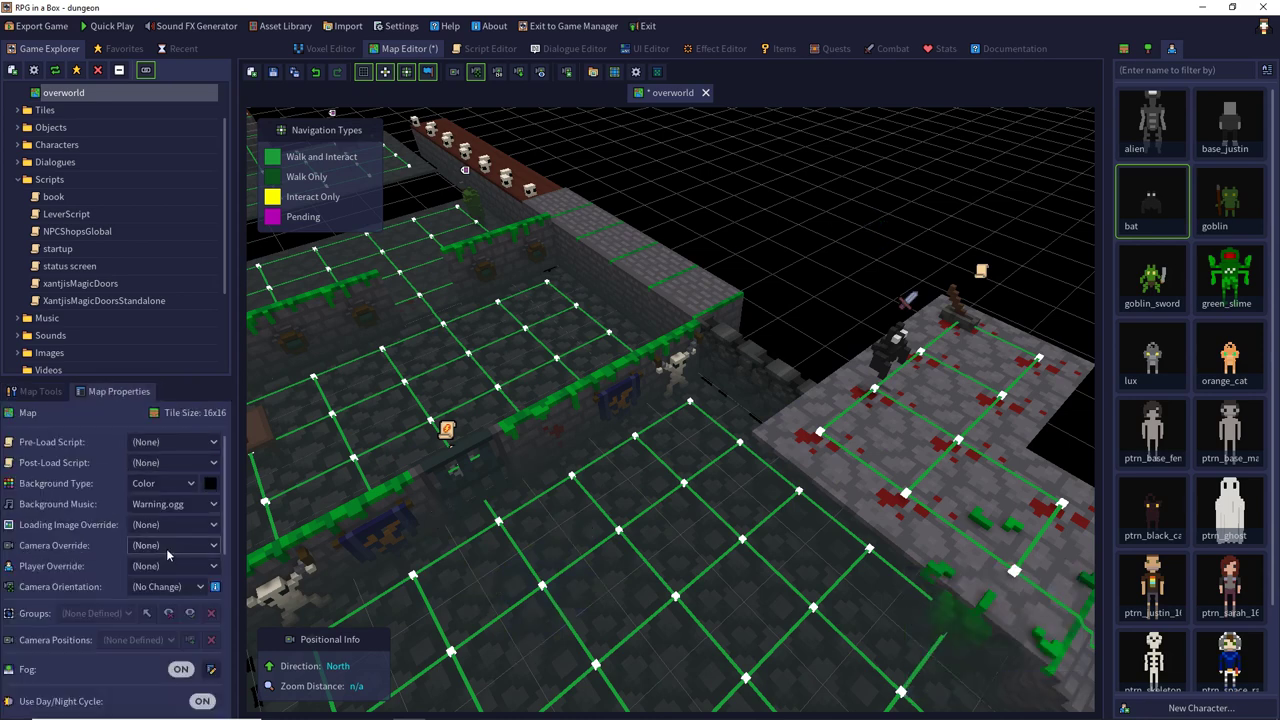
scroll(166, 548, down, 3)
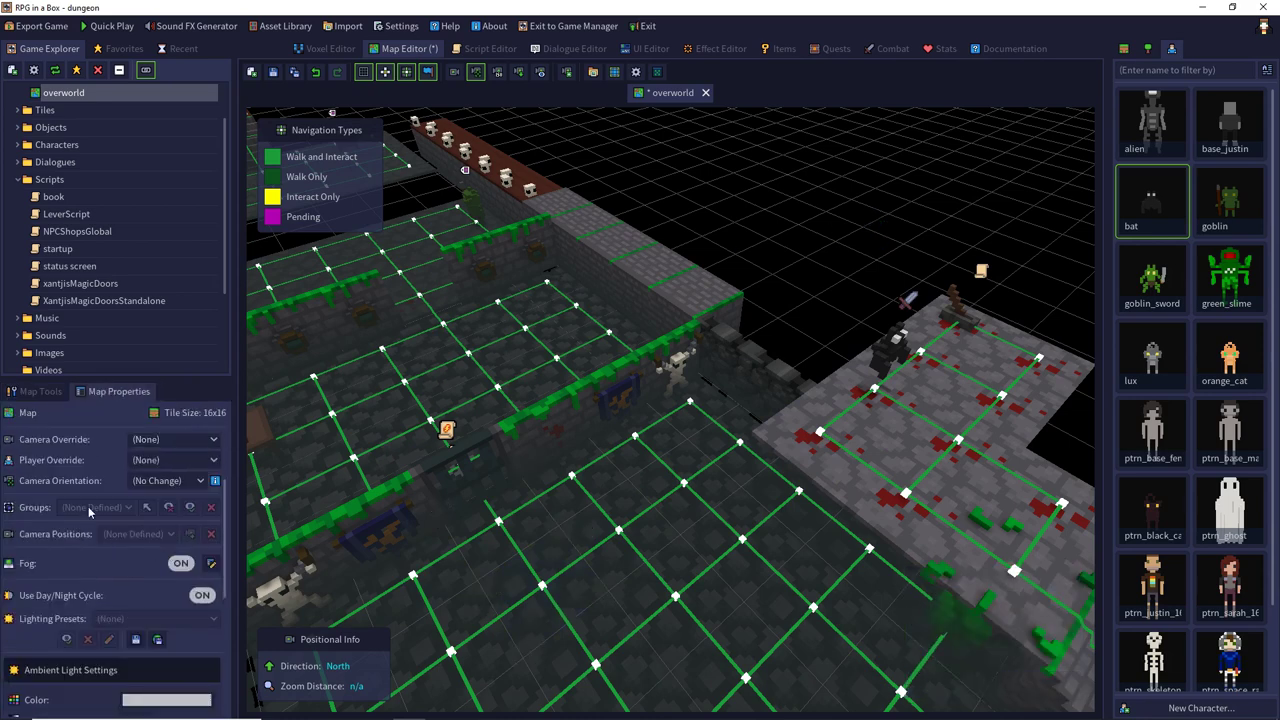
click(480, 51)
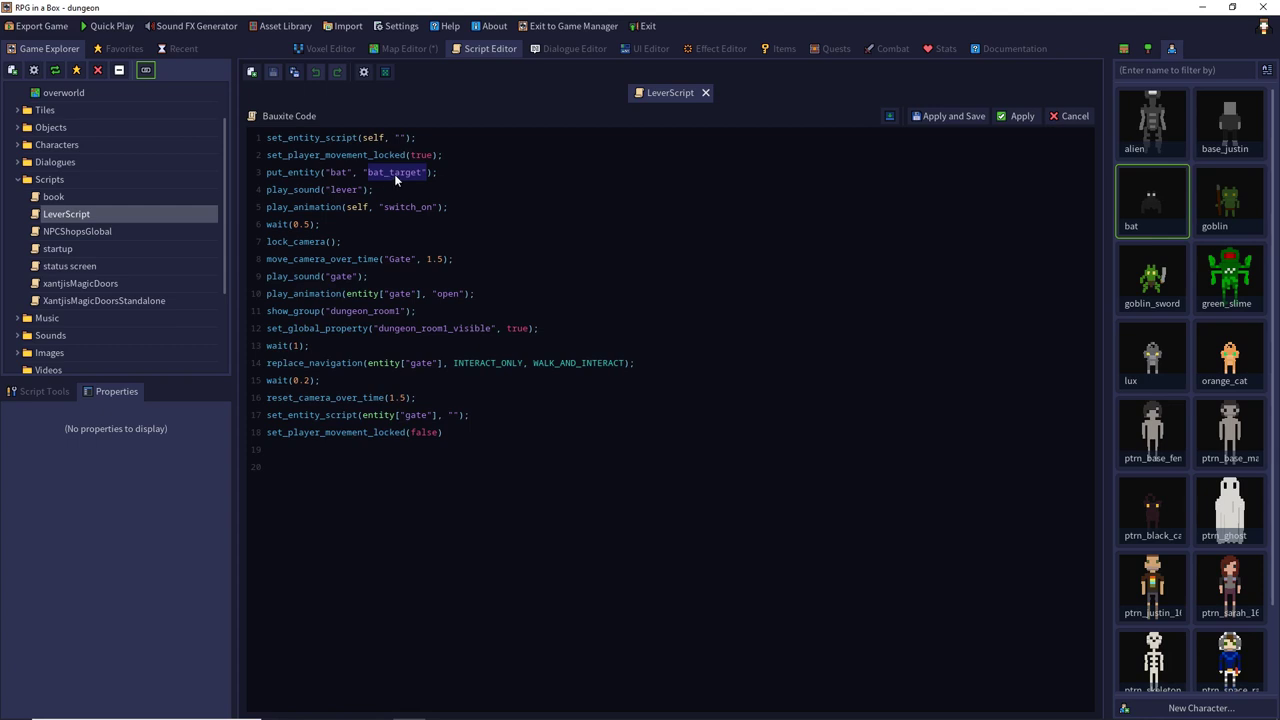
Set the entity ID of the cobblestone floor tile at (-3, -15, 1) to bat_target and save the overworld map.
click(405, 50)
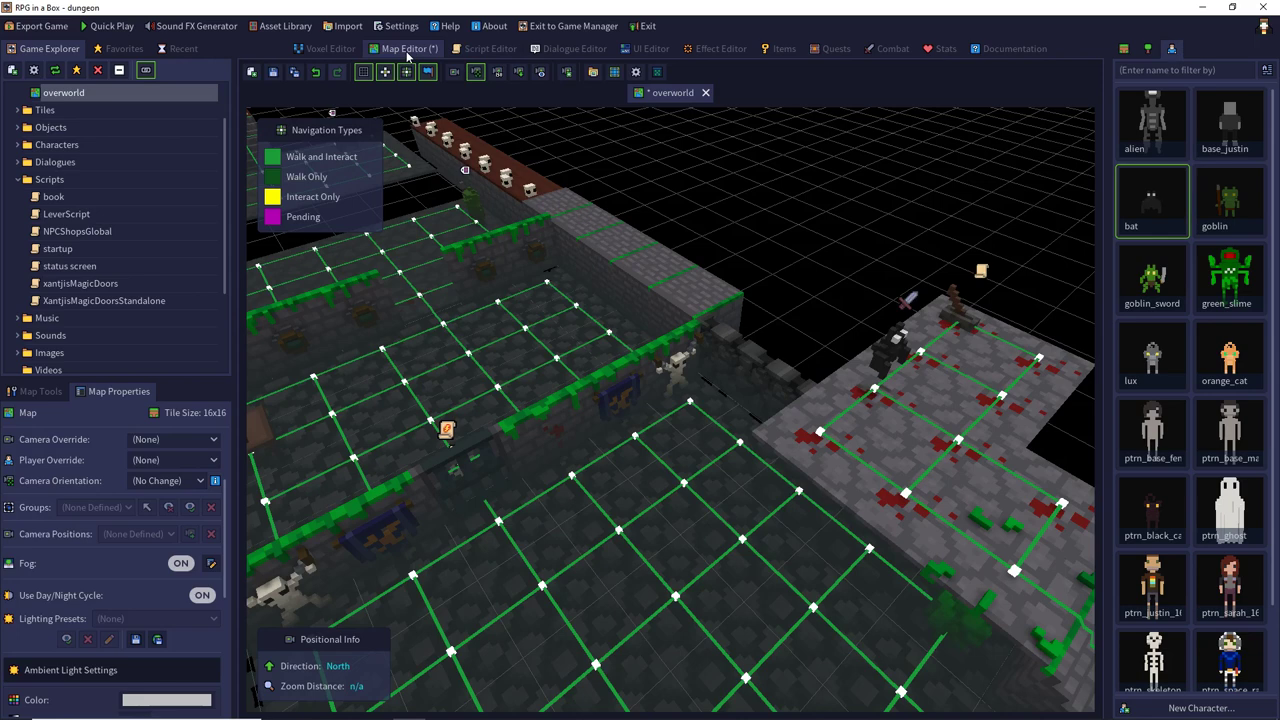
click(40, 391)
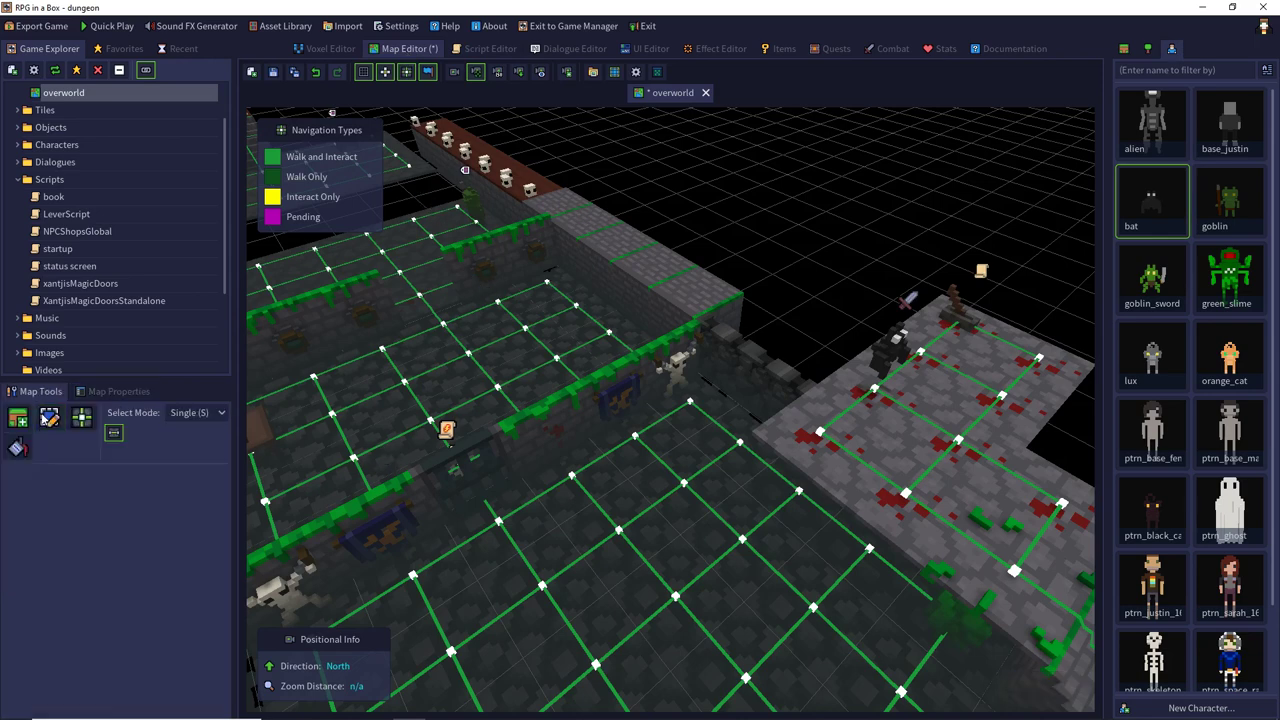
right_drag(583, 380, 509, 474)
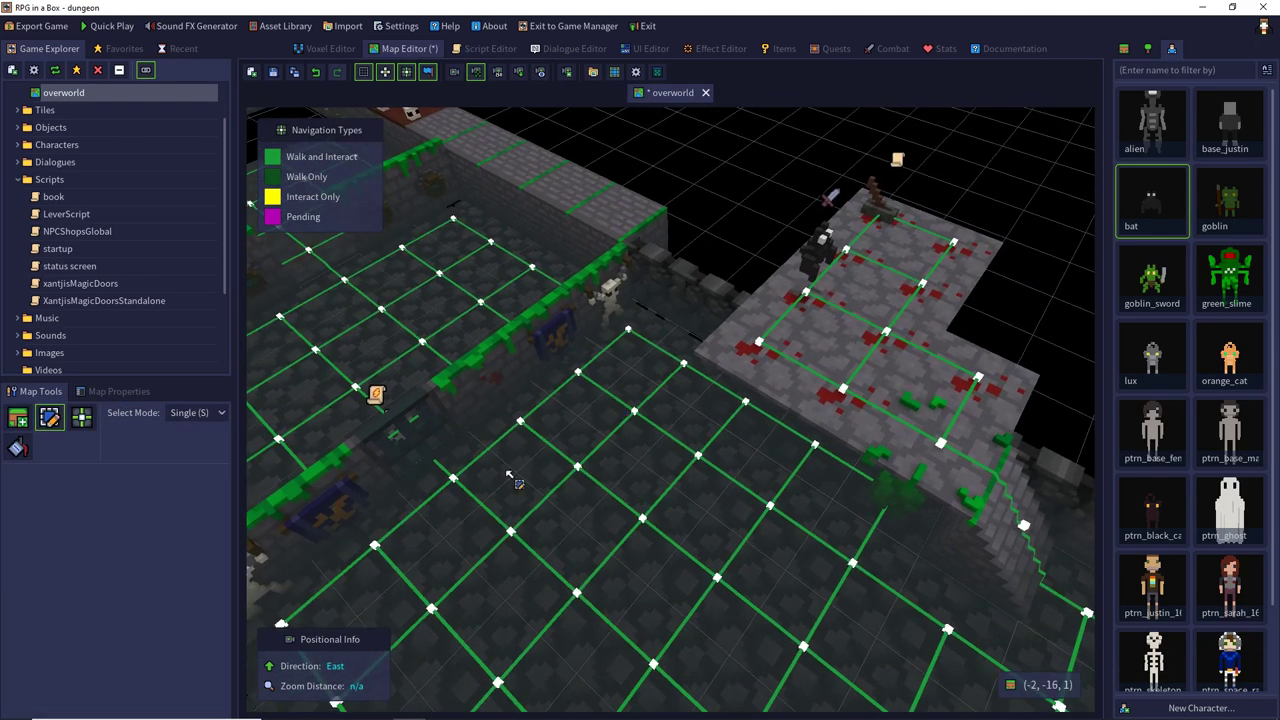
click(462, 496)
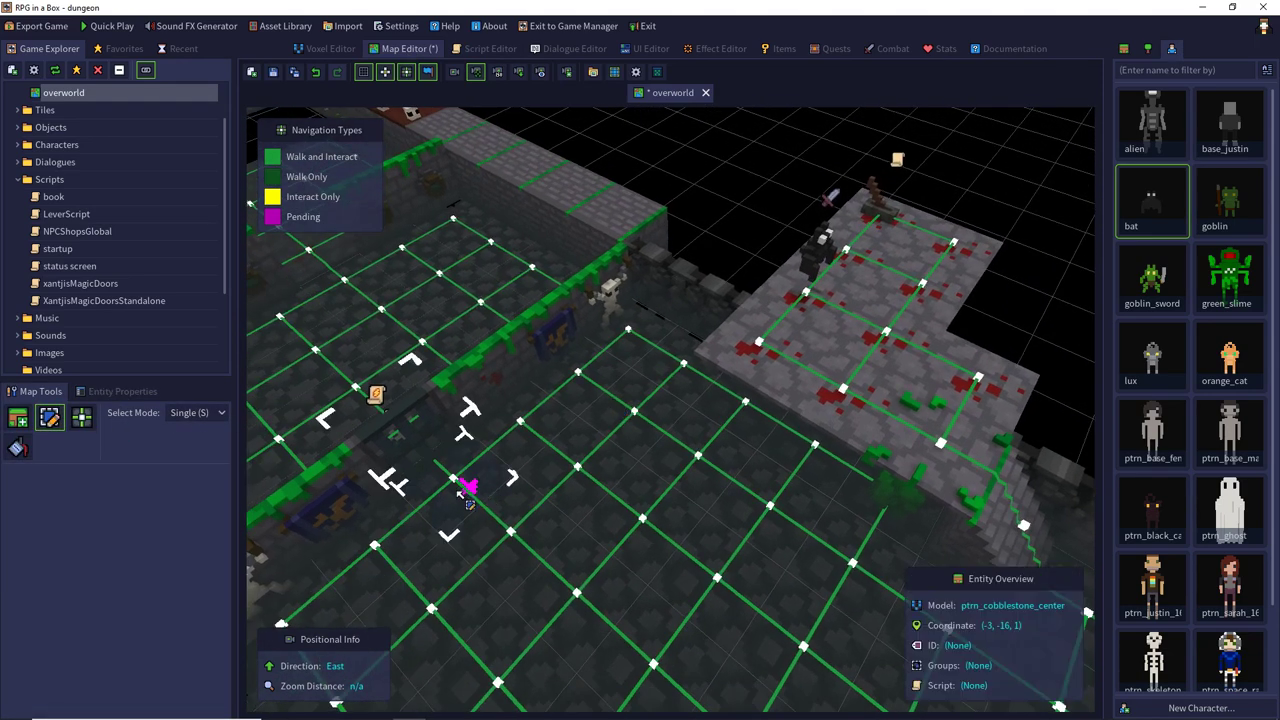
click(110, 396)
click(160, 443)
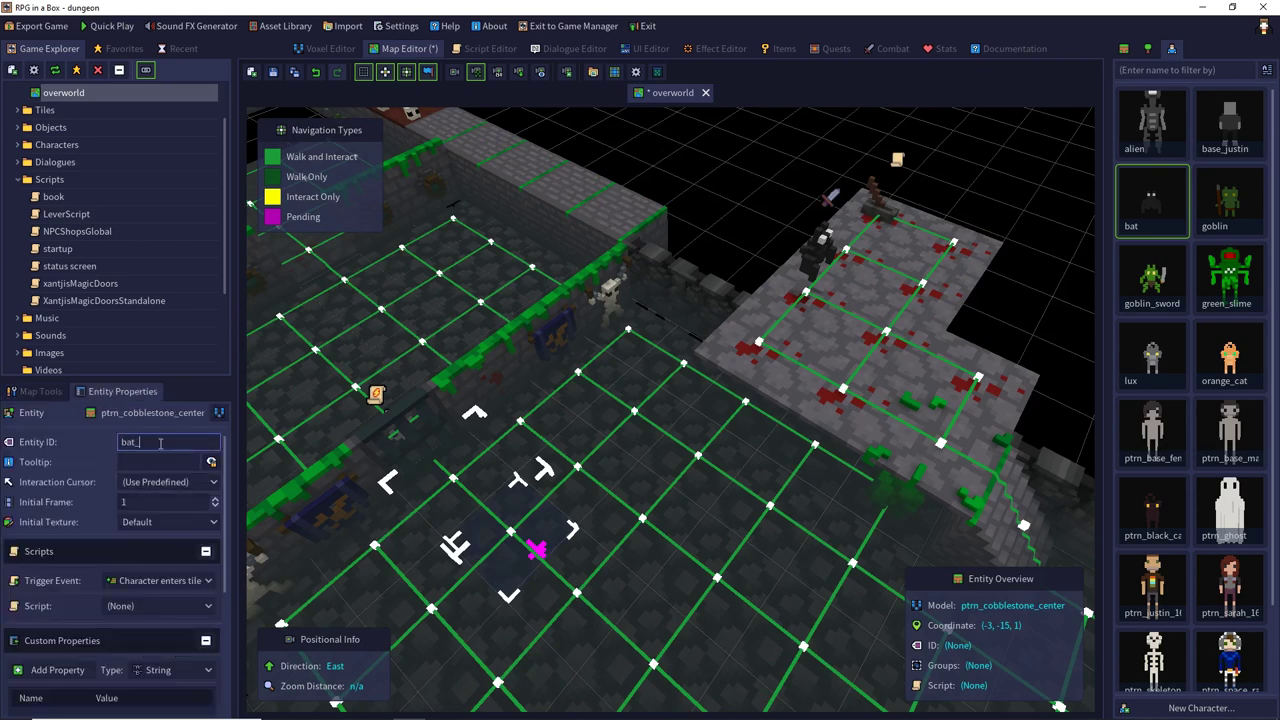
text(bat_target)
key(Return)
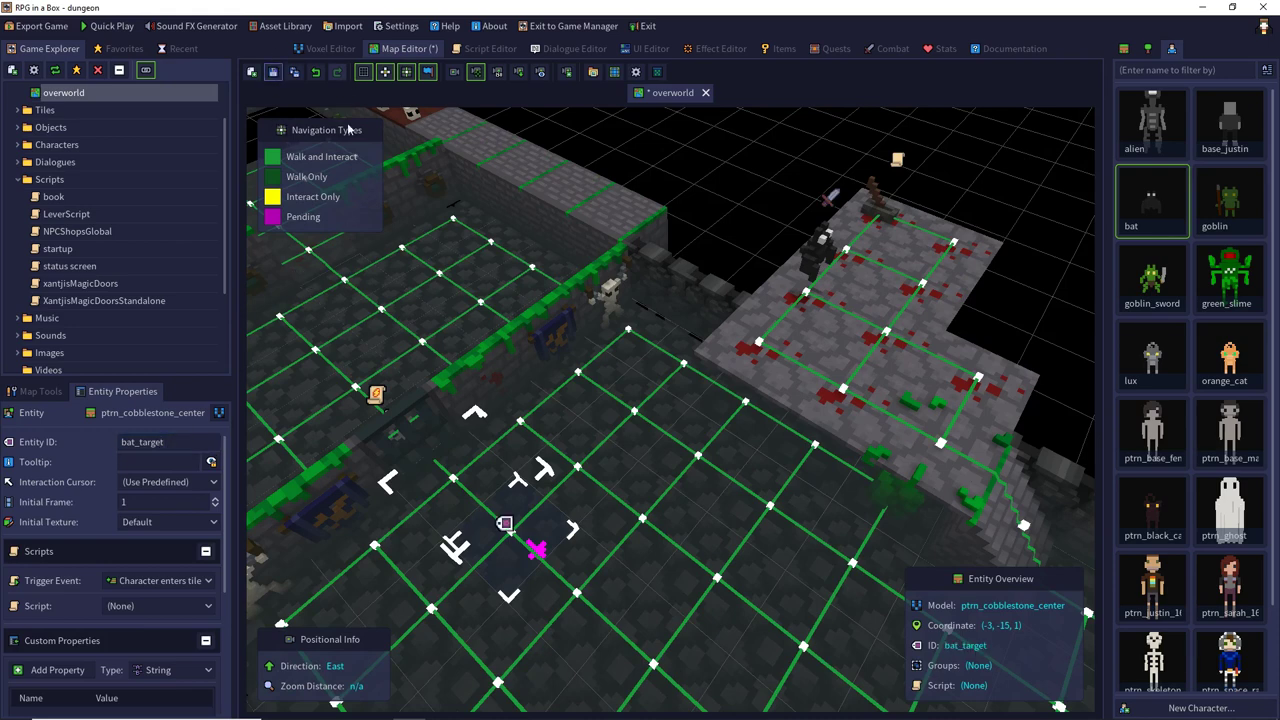
key(ctrl+s)
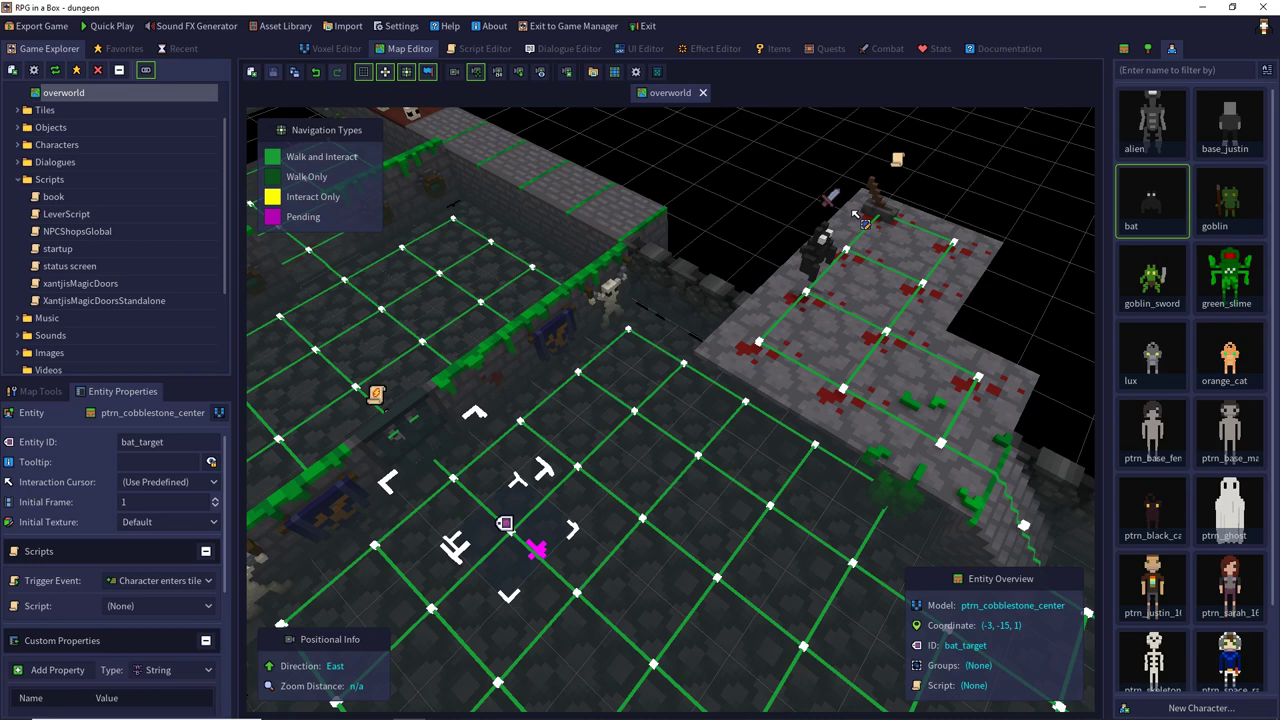
Inspect the platform bat's entity properties and compare them with the put_entity line in LeverScript.
click(818, 262)
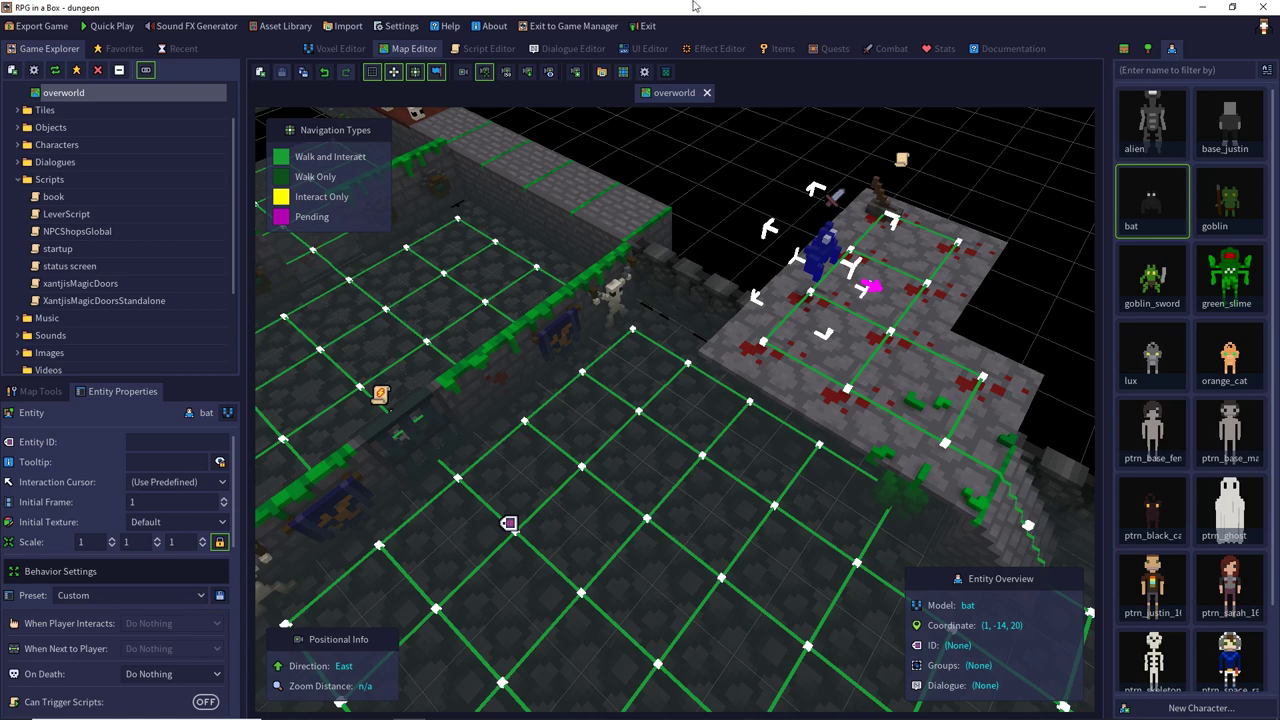
click(481, 49)
click(310, 173)
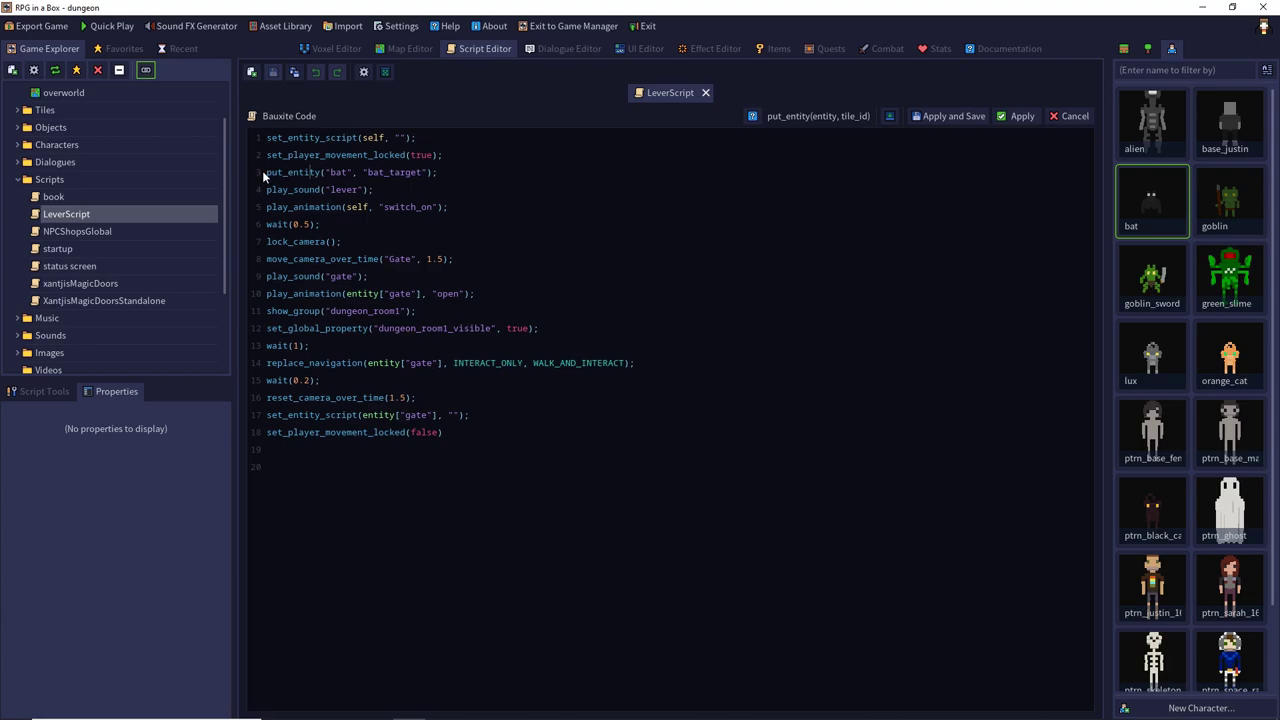
Play-test the dungeon by going through the gate, up the stairs and onto the platform to the lever, and check the debug console.
click(108, 26)
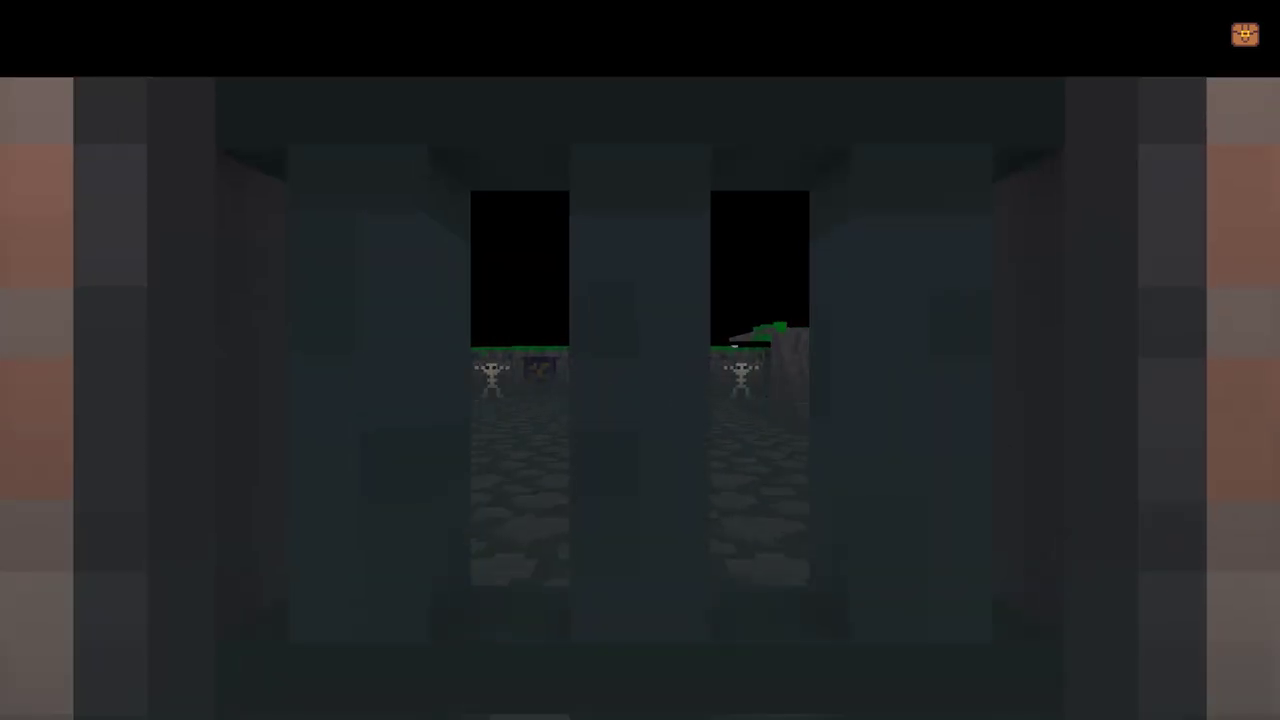
key(w)
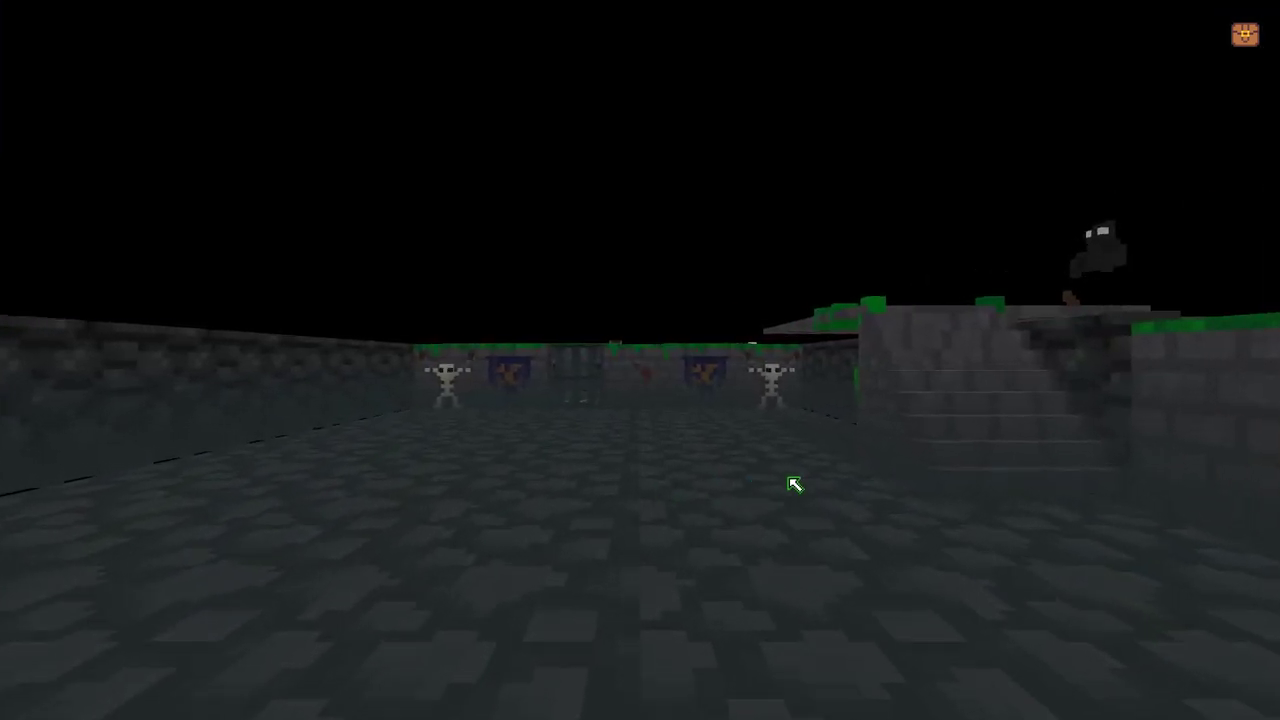
key(w)
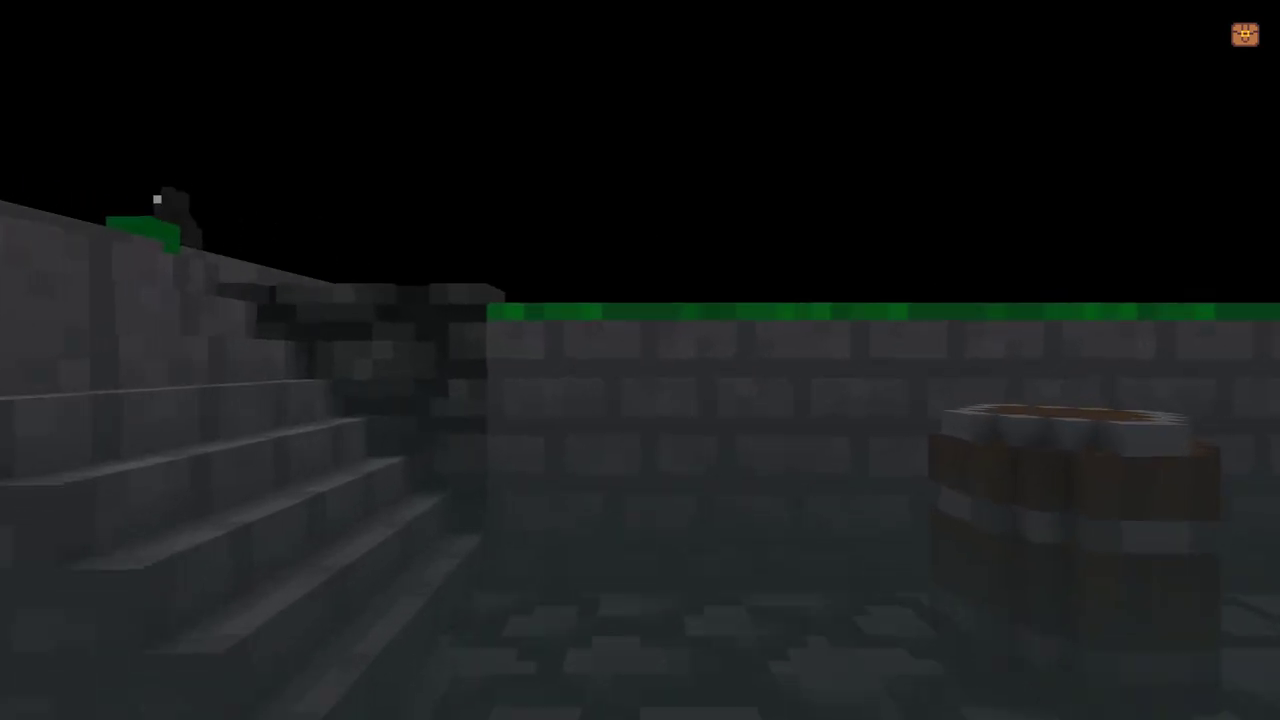
key(w)
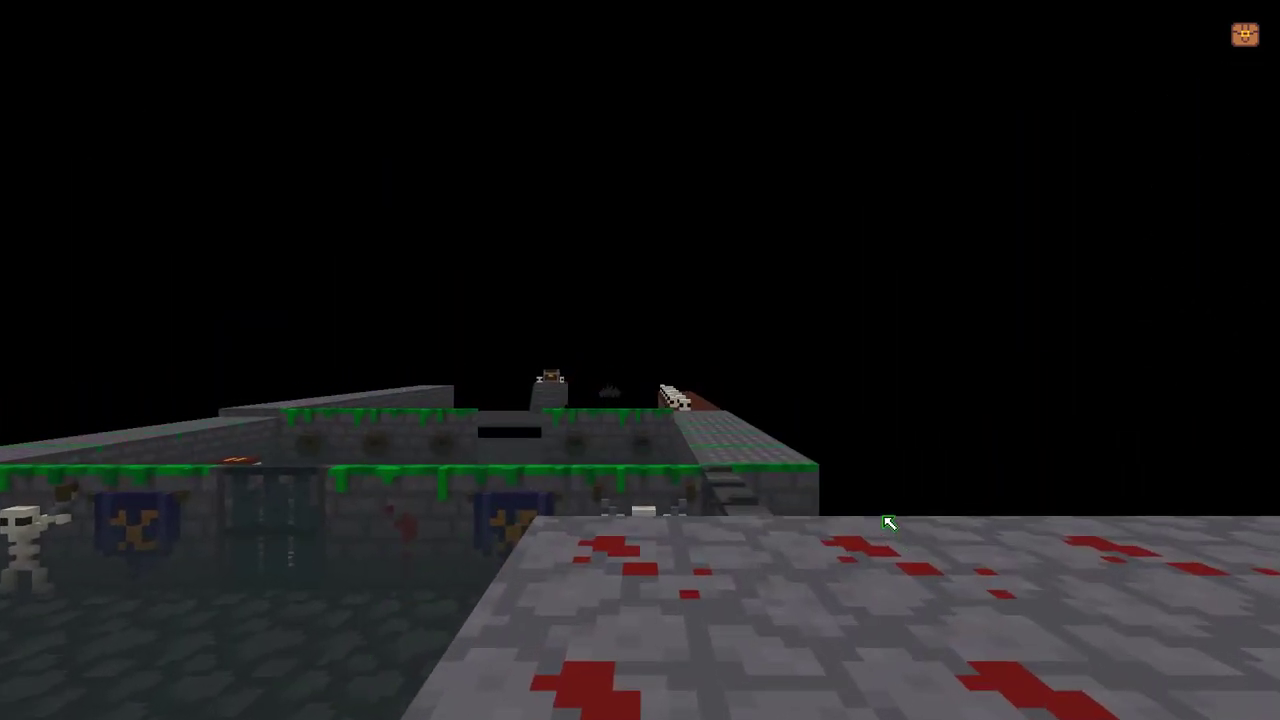
key(w)
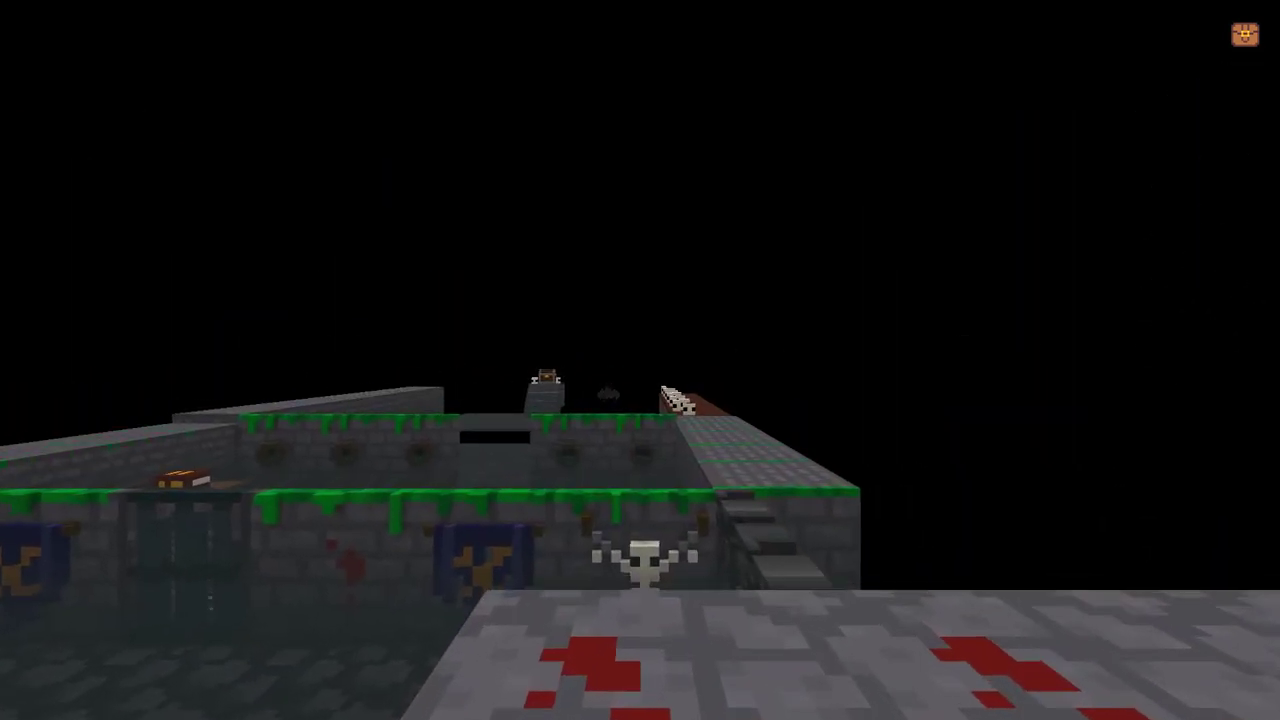
key(w)
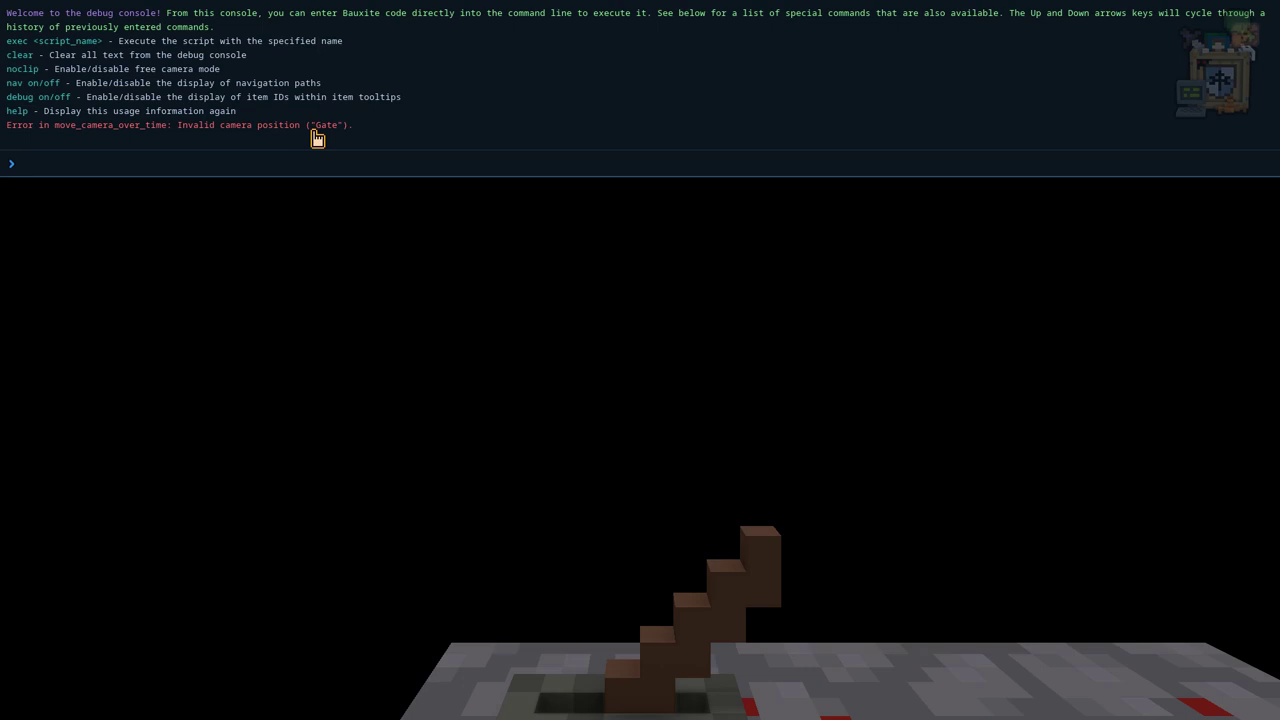
Close the debug console and quit the play test.
key(Escape)
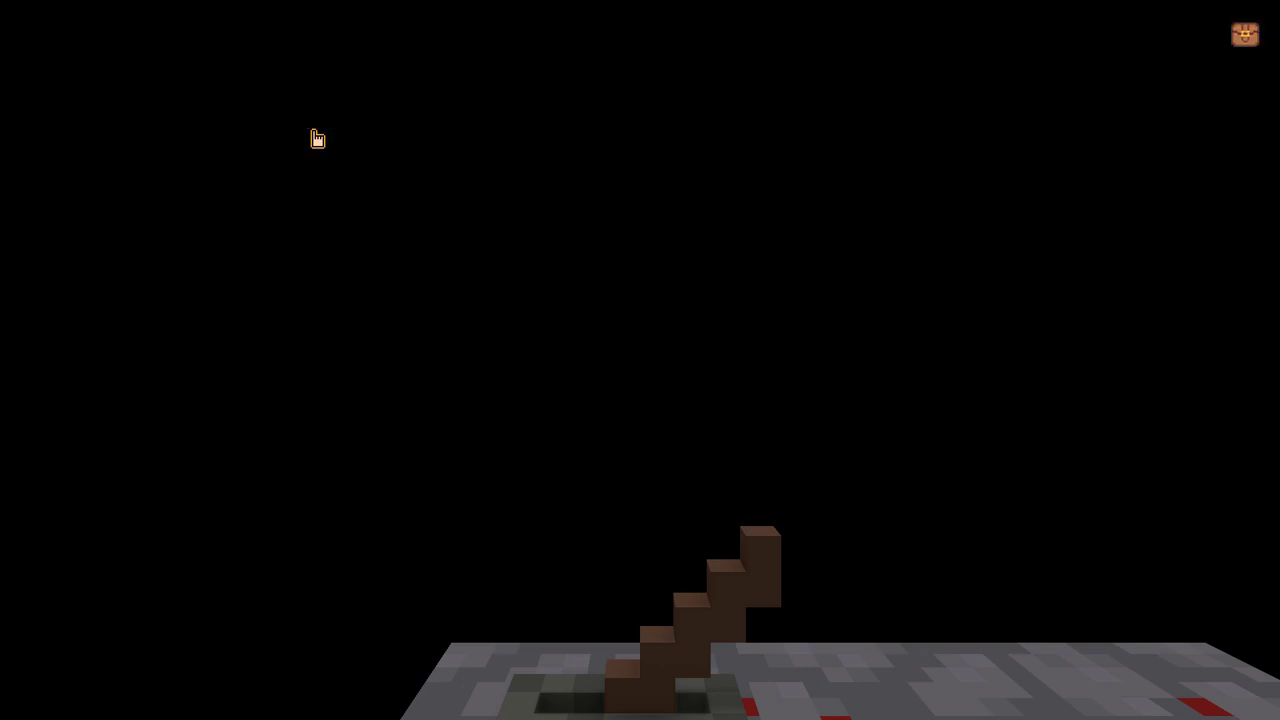
key(Escape)
click(56, 250)
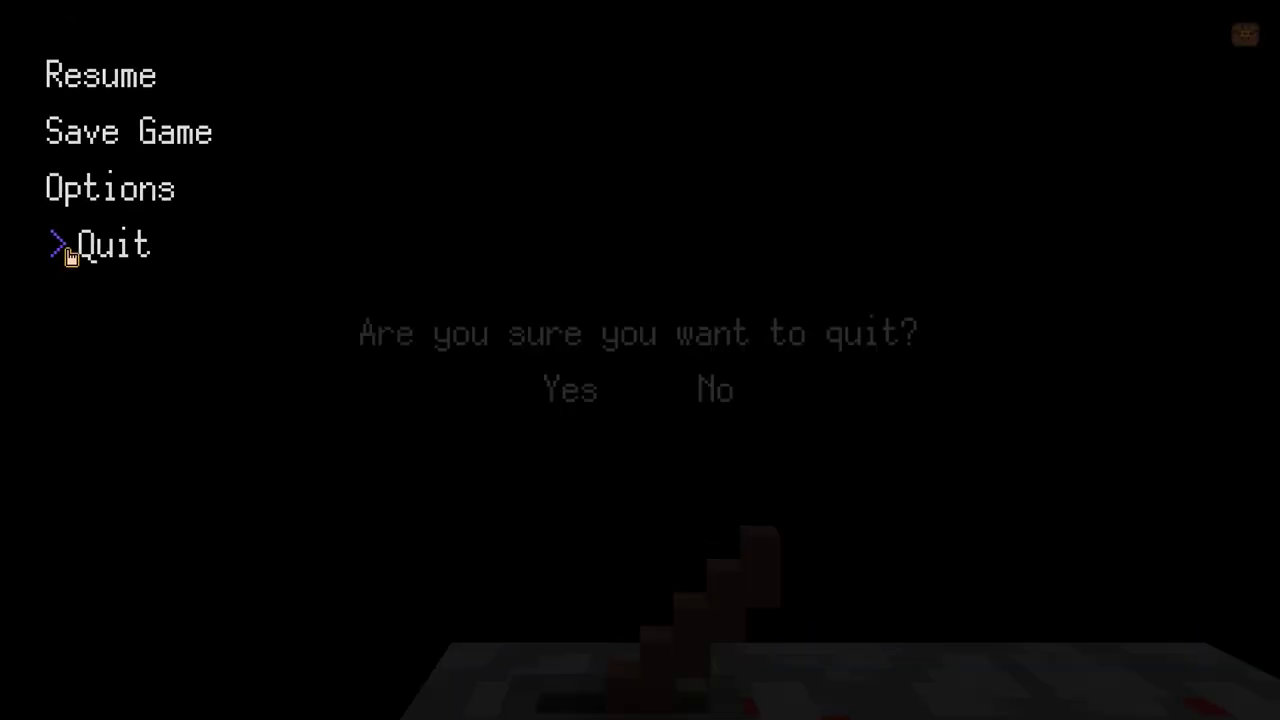
click(557, 393)
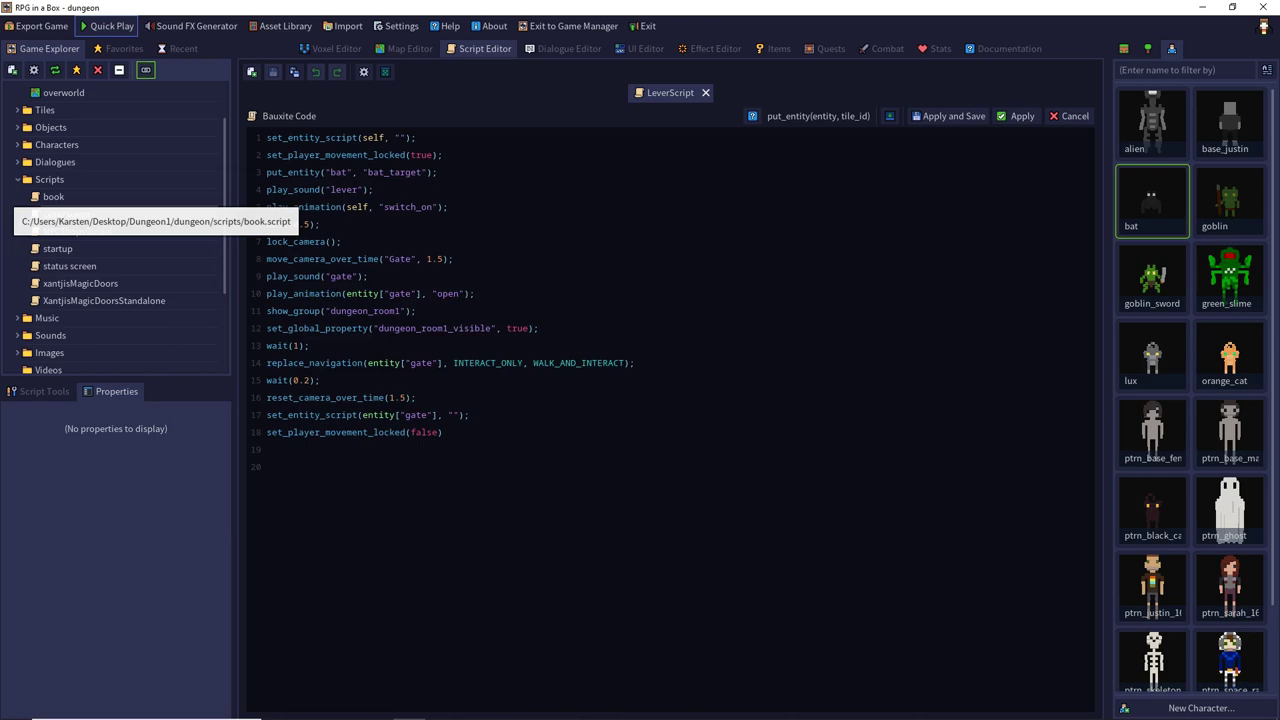
Locate the put_entity call in LeverScript and open the RPG in a Box documentation in Chrome.
click(487, 249)
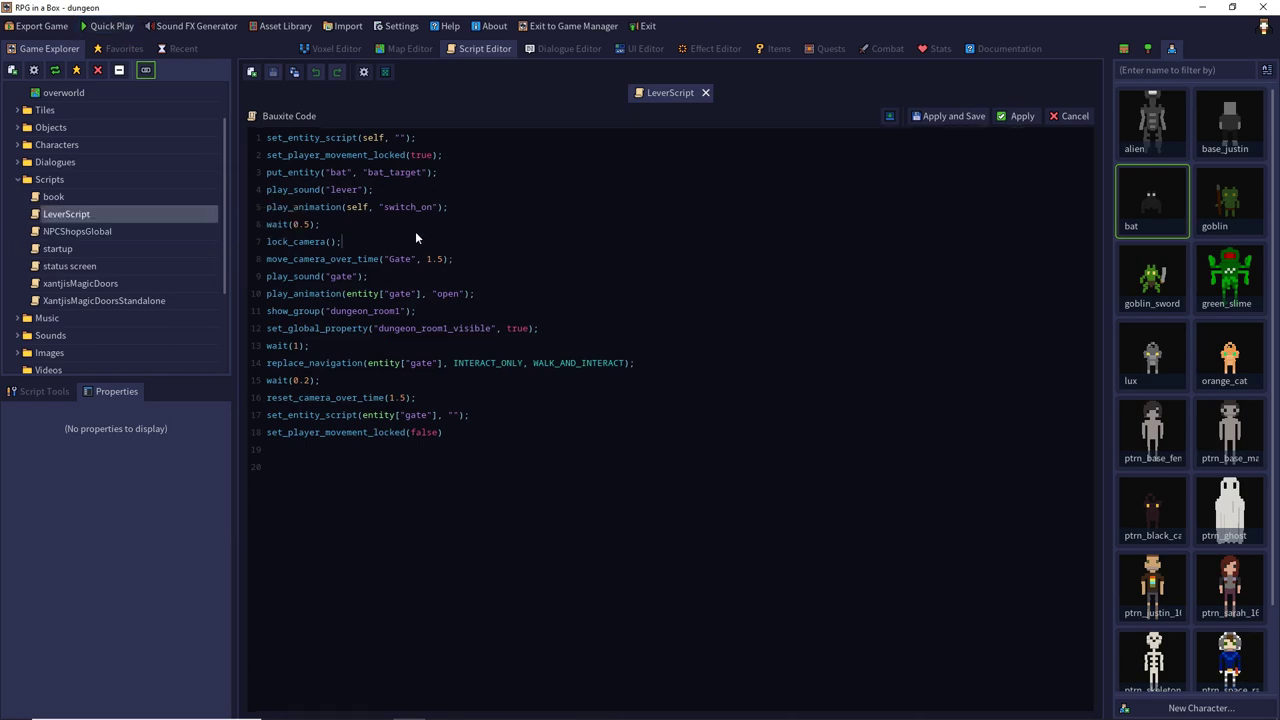
double_click(291, 170)
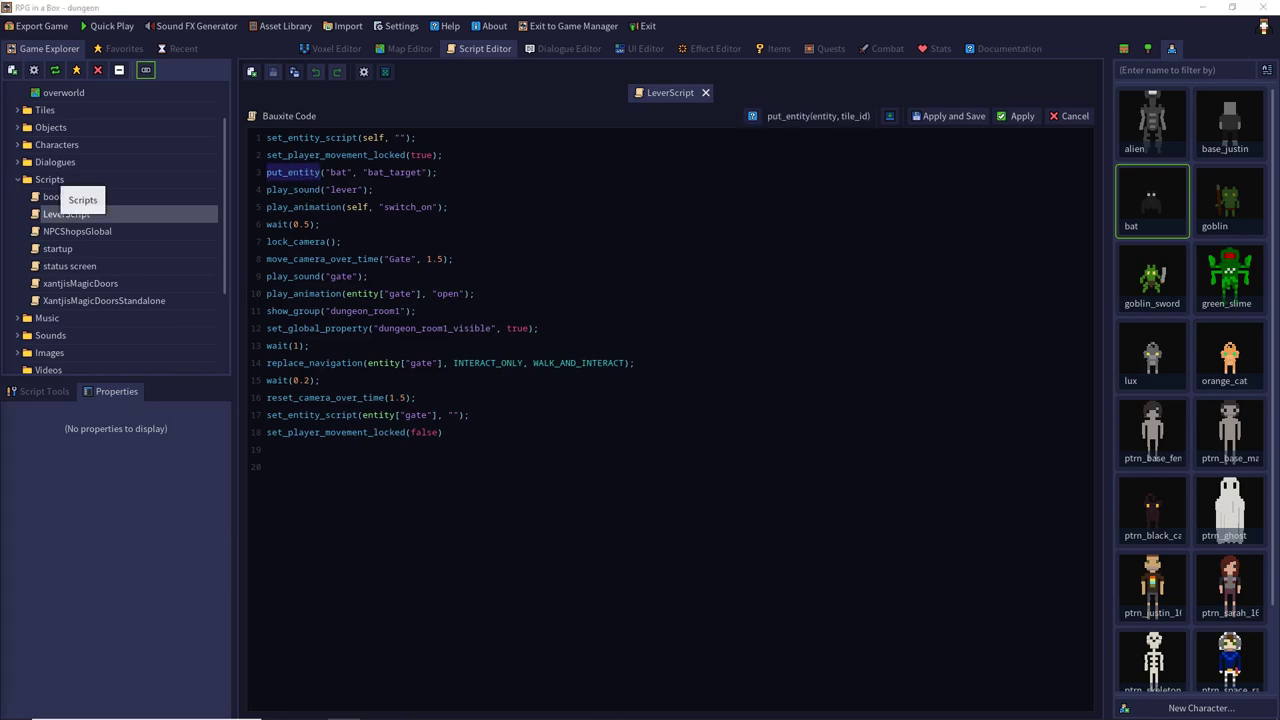
key(alt+Tab)
double_click(406, 157)
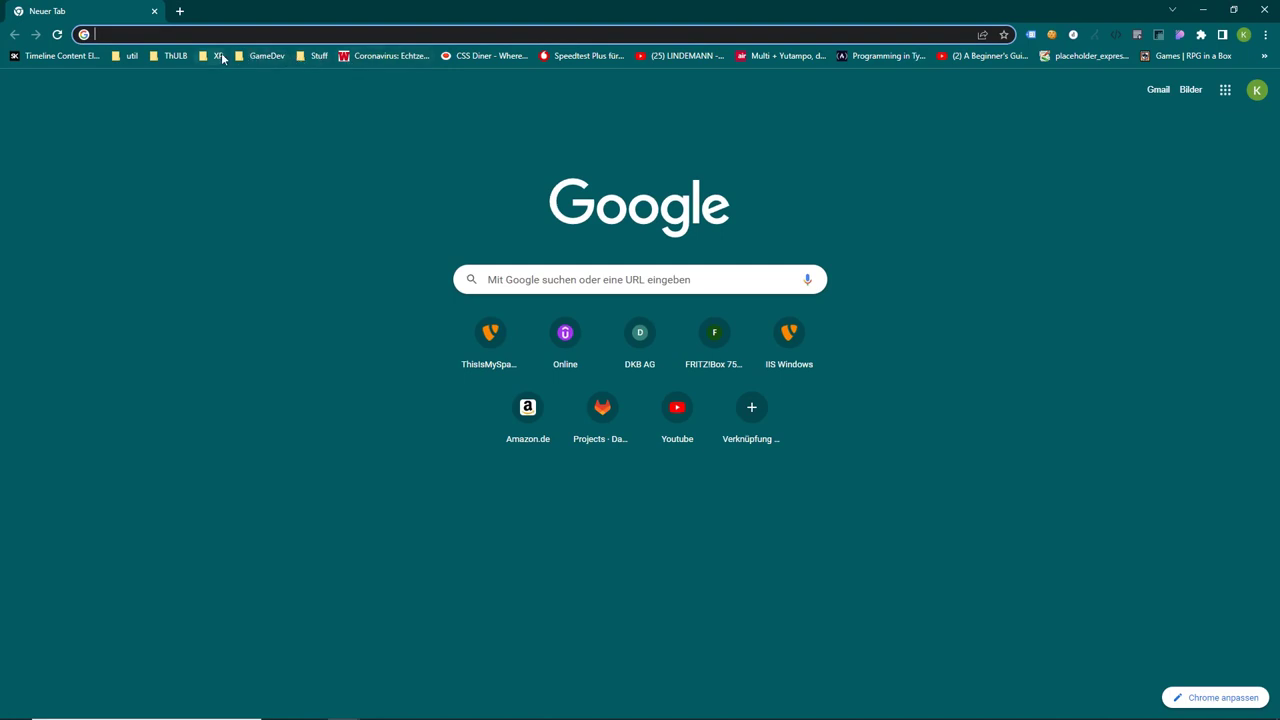
drag(240, 15, 0, 104)
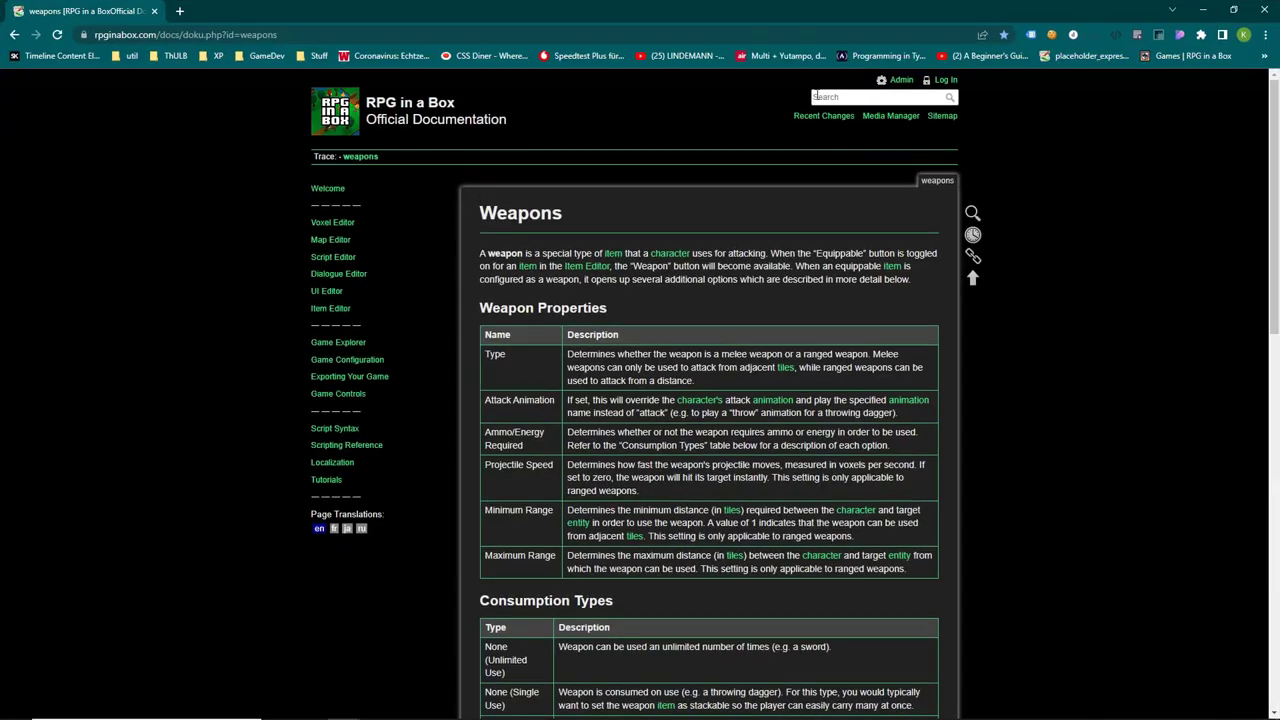
Search the documentation for put_entity and open its English page.
click(815, 96)
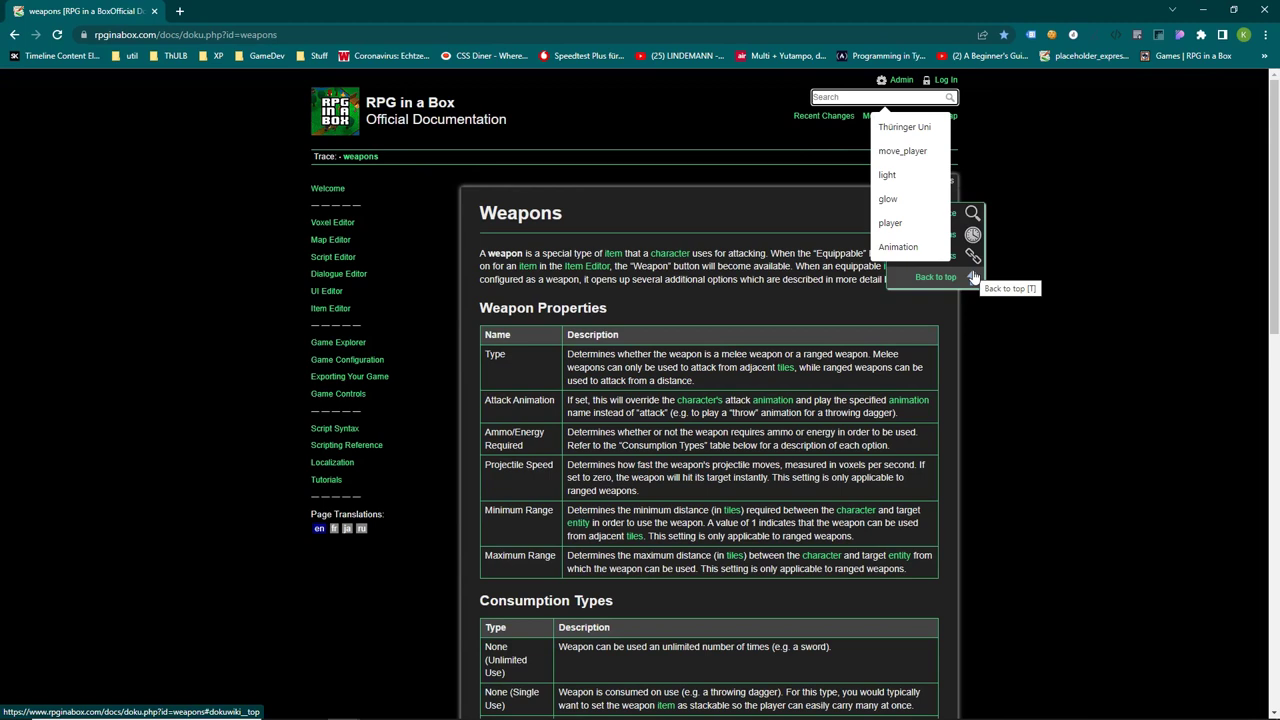
text(put_)
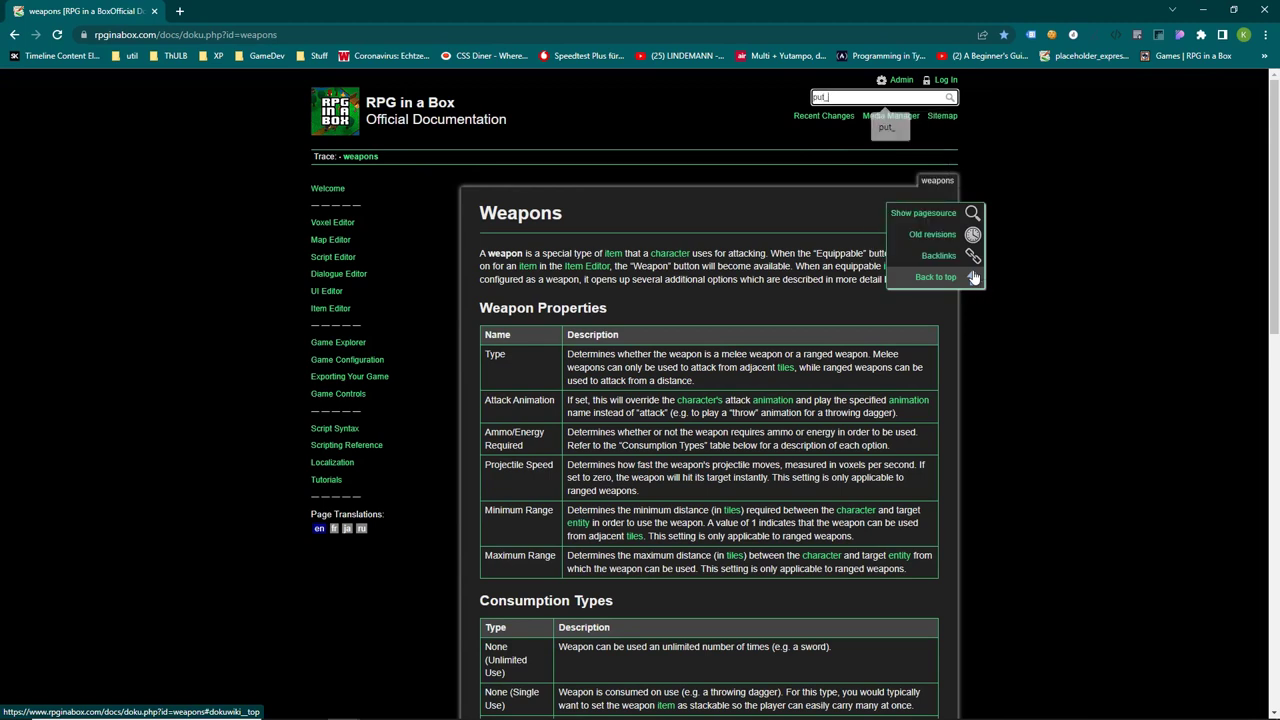
text(entity)
key(Return)
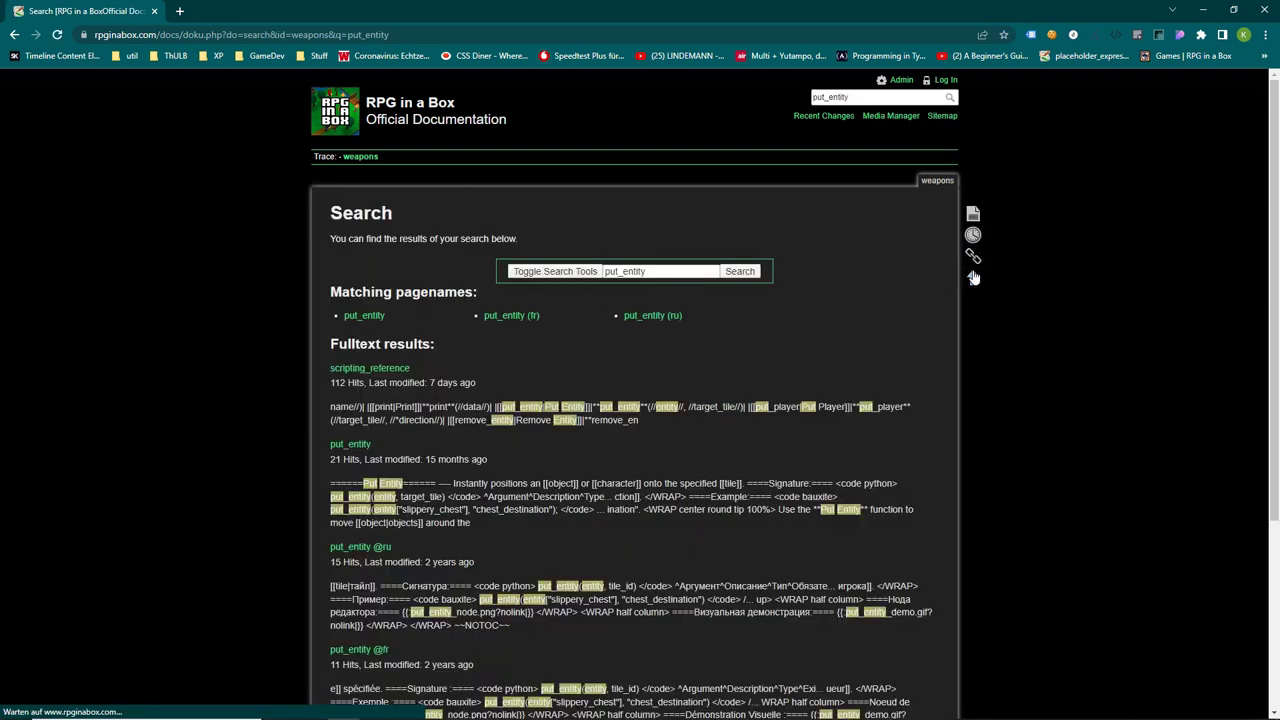
click(364, 316)
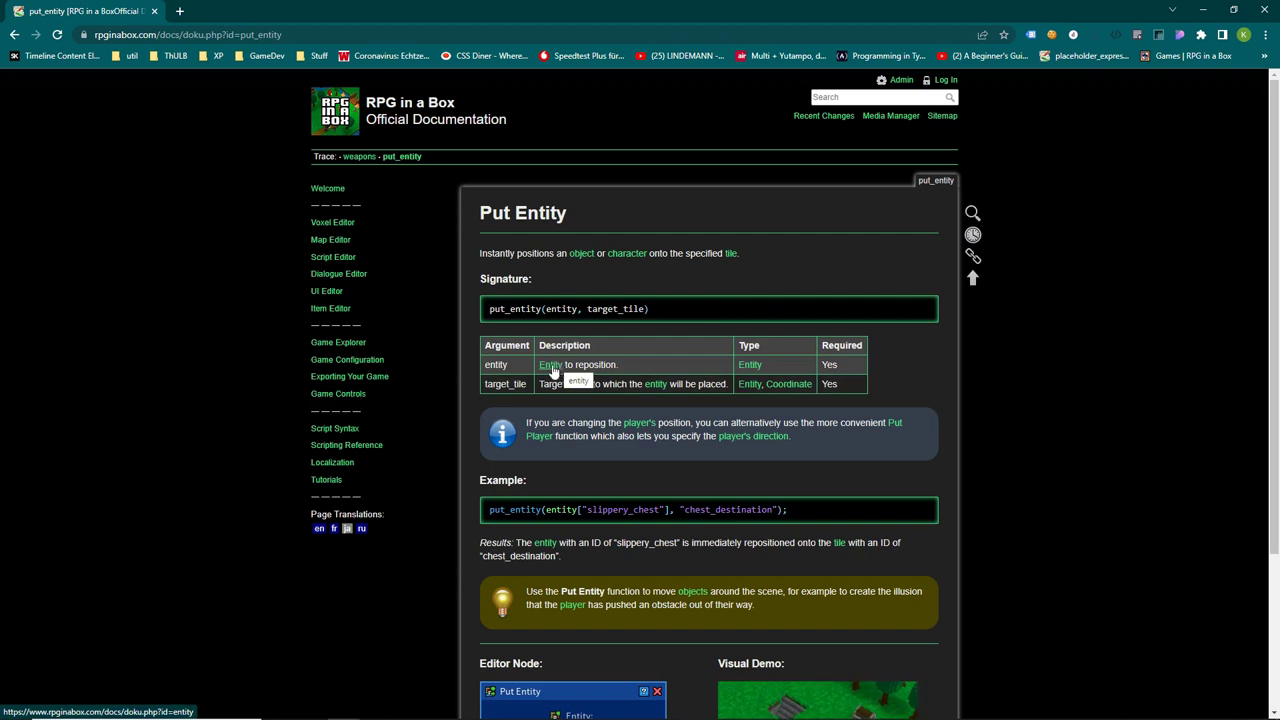
Read the Entity page's reference types, including Entity by ID, Self, Player and Initiator, and return to the Put Entity page.
click(749, 365)
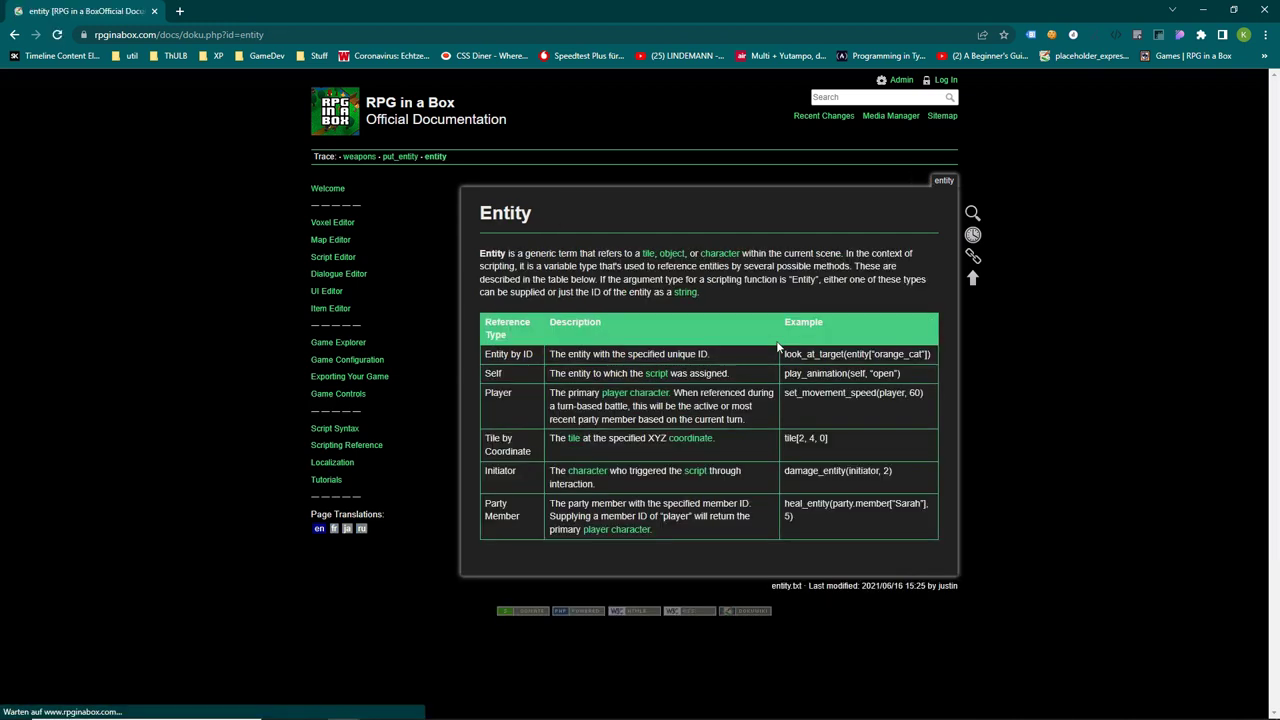
mouse_move(489, 355)
mouse_down()
mouse_move(532, 355)
mouse_move(497, 374)
mouse_up()
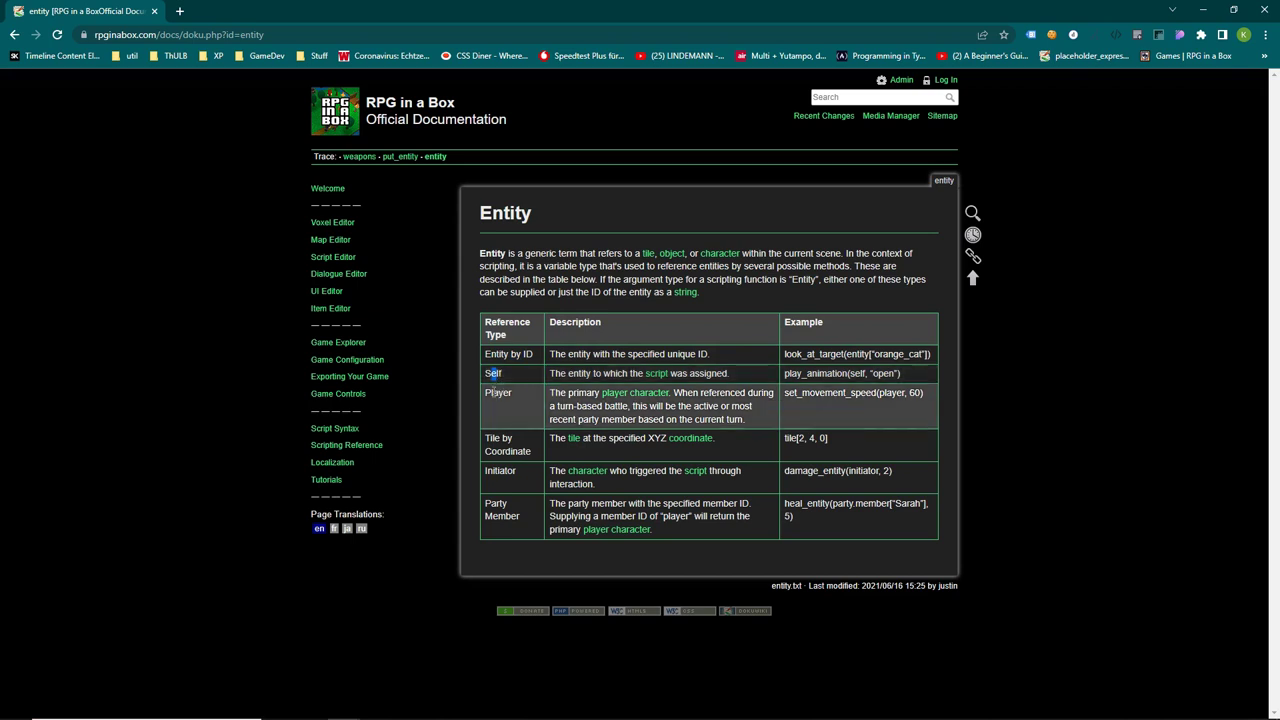
double_click(497, 393)
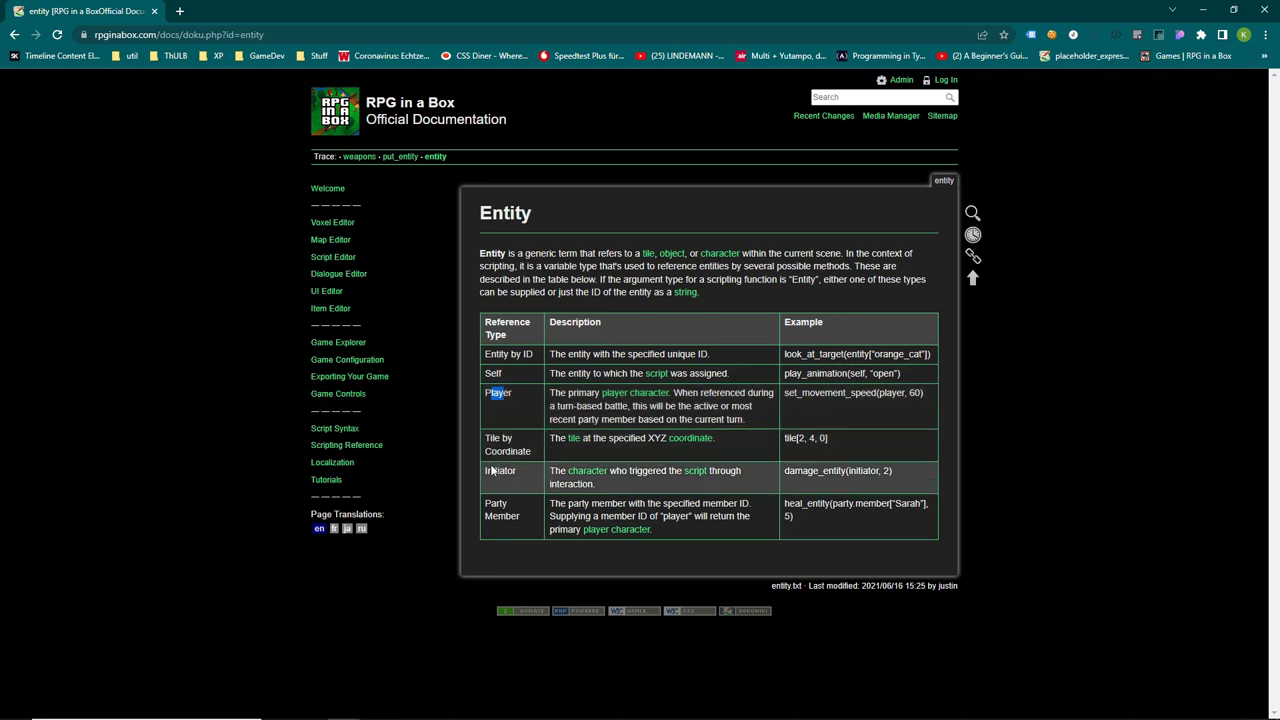
drag(487, 470, 516, 471)
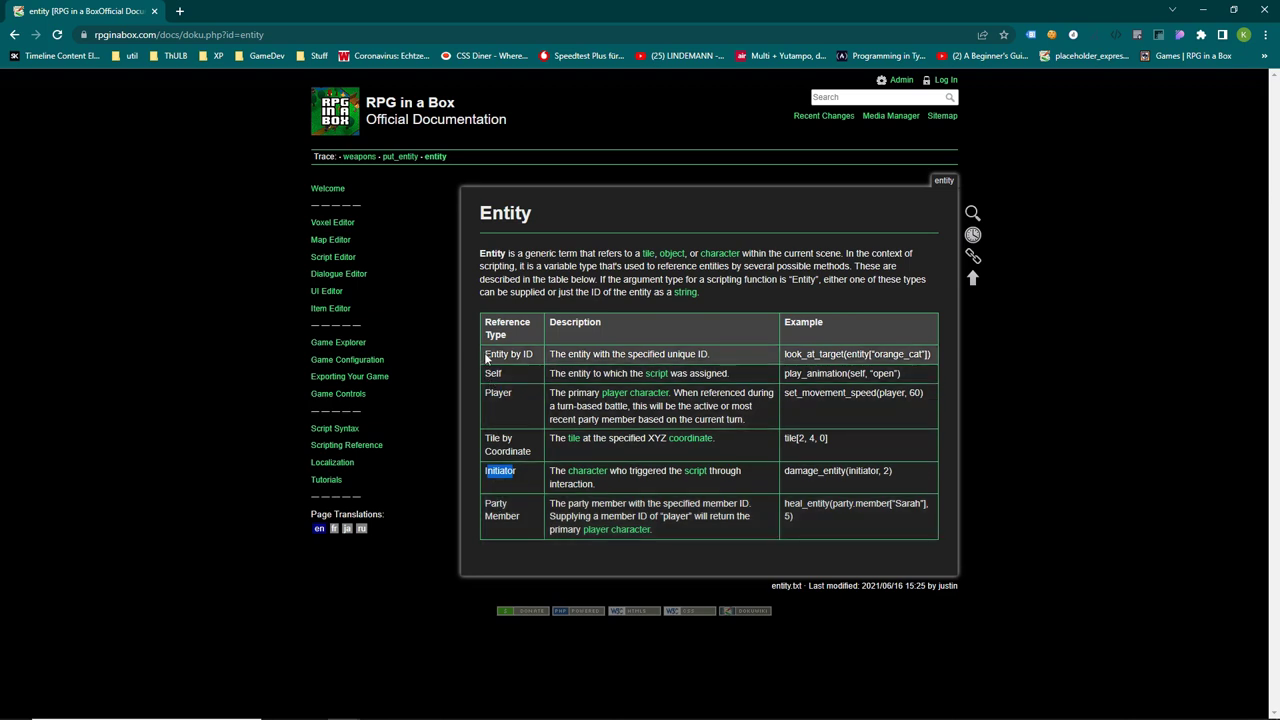
drag(485, 354, 527, 355)
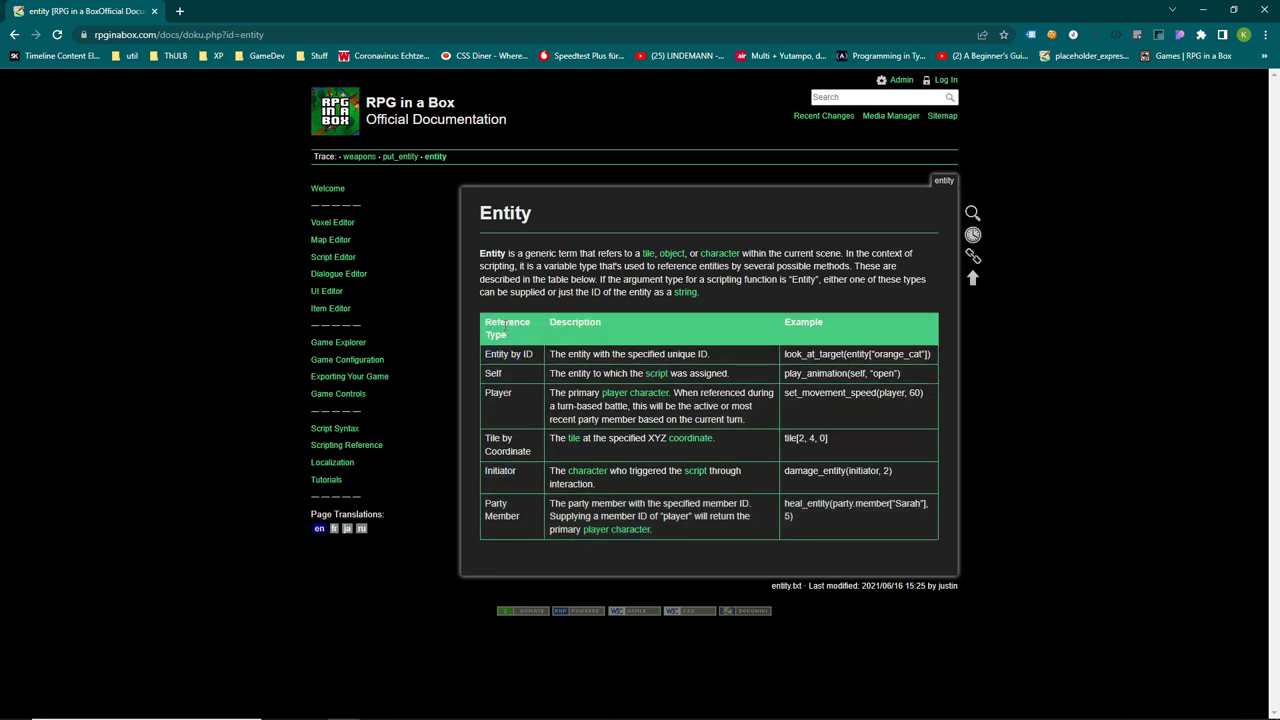
key(alt+Left)
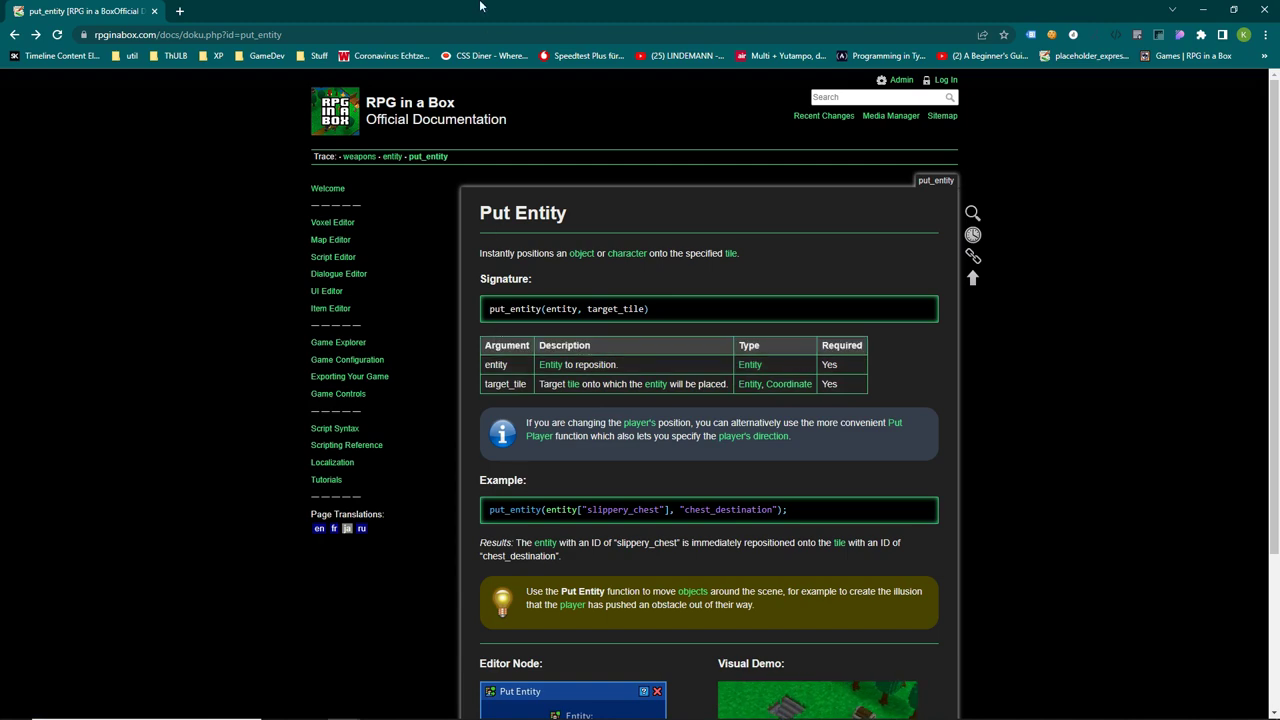
Check the LeverScript code, then search the RPG in a Box documentation in Chrome for move_camera and open the move_camera_over_time page.
drag(480, 12, 435, 46)
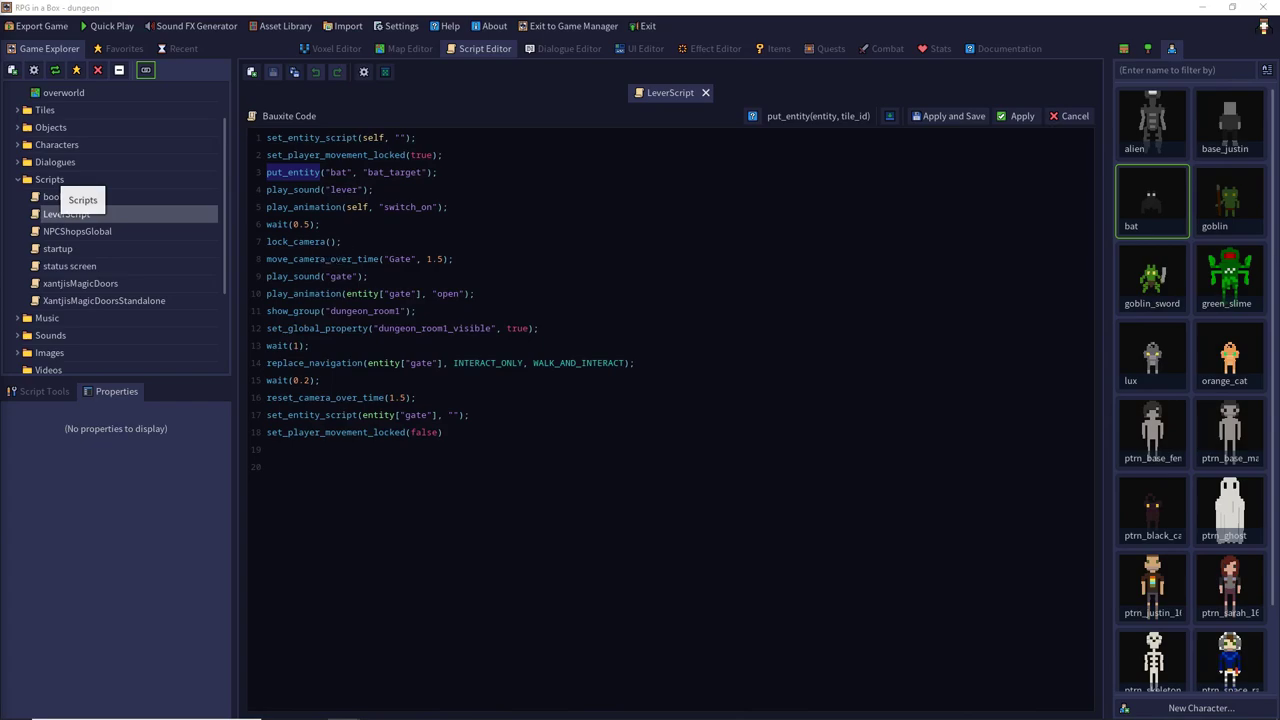
drag(0, 260, 540, 2)
click(876, 96)
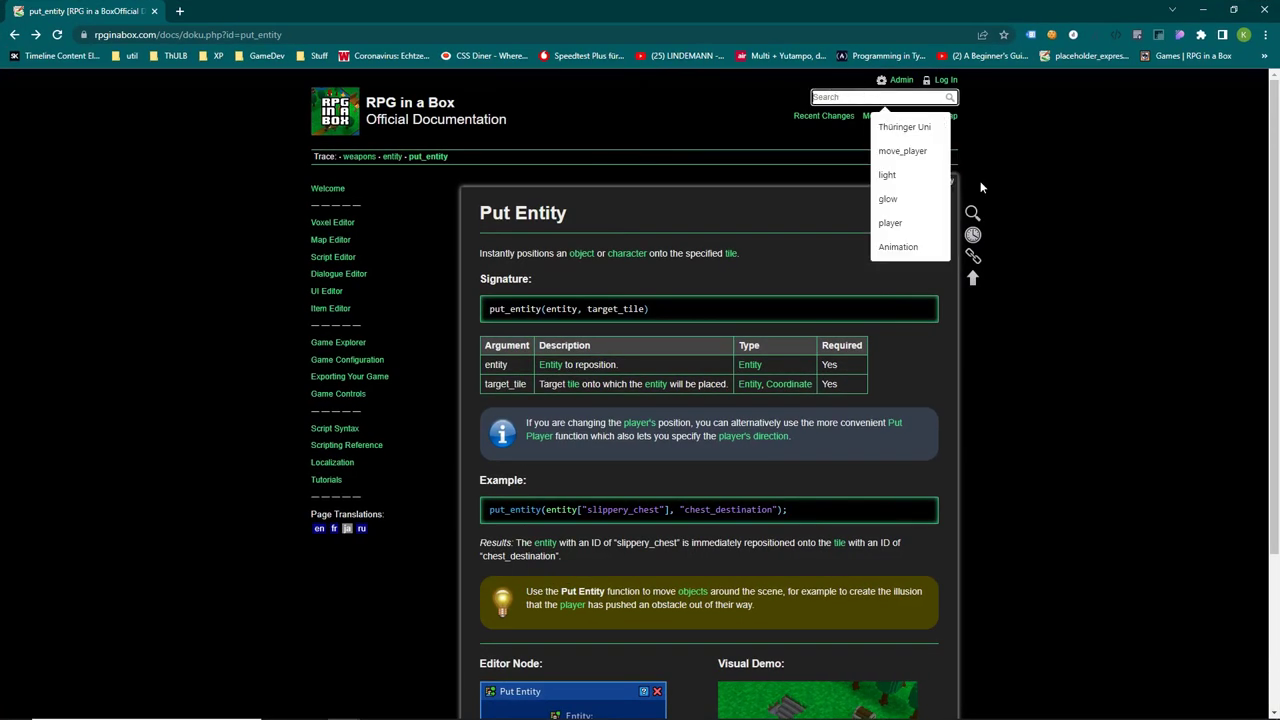
text(move)
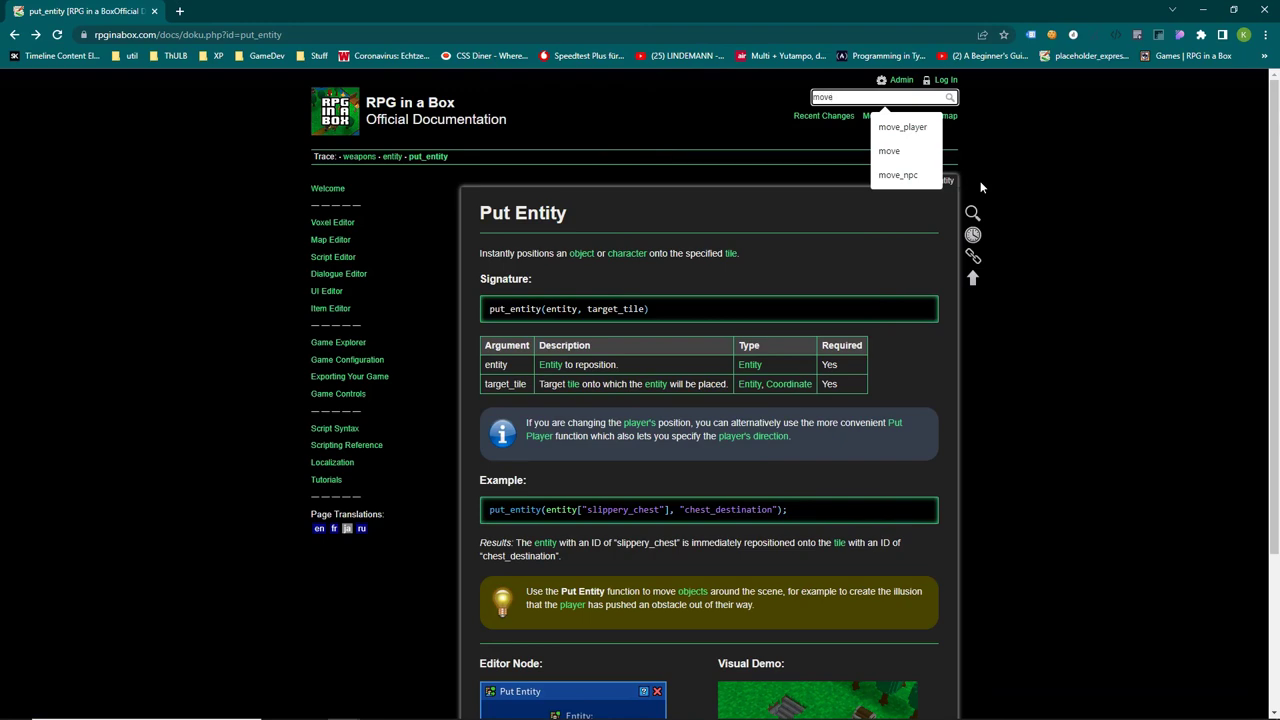
text(_camera)
key(Return)
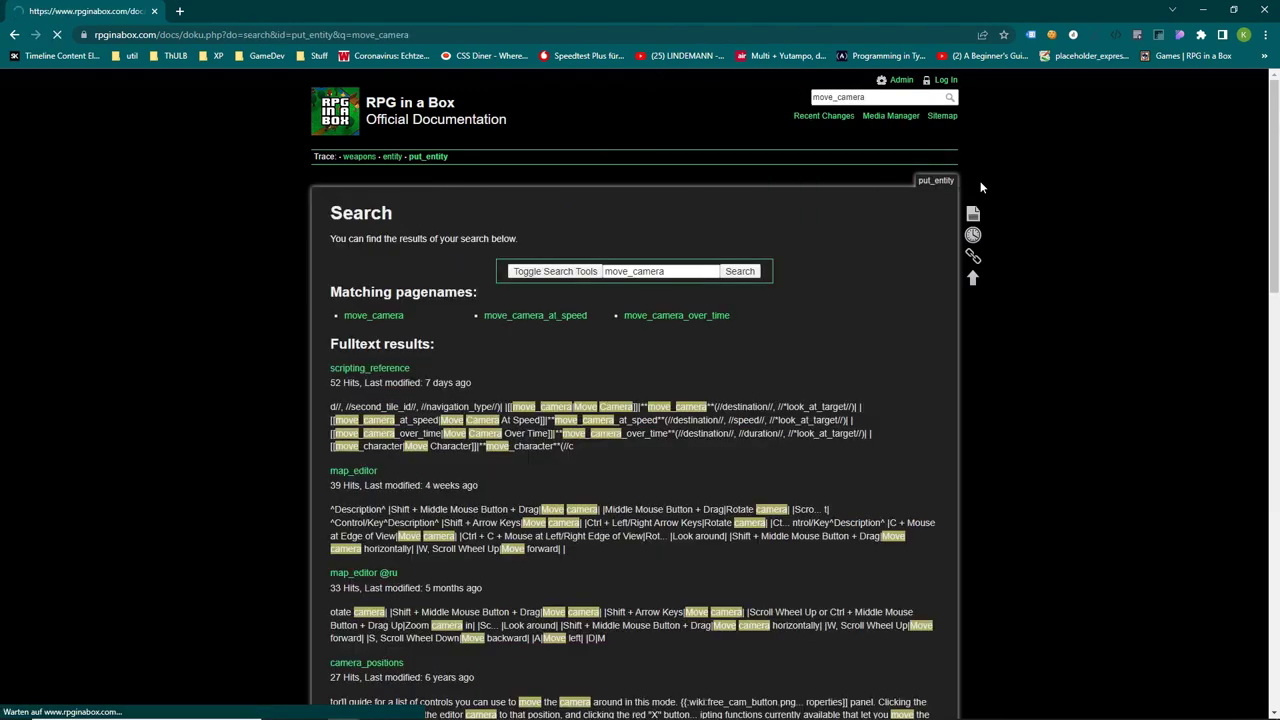
click(660, 315)
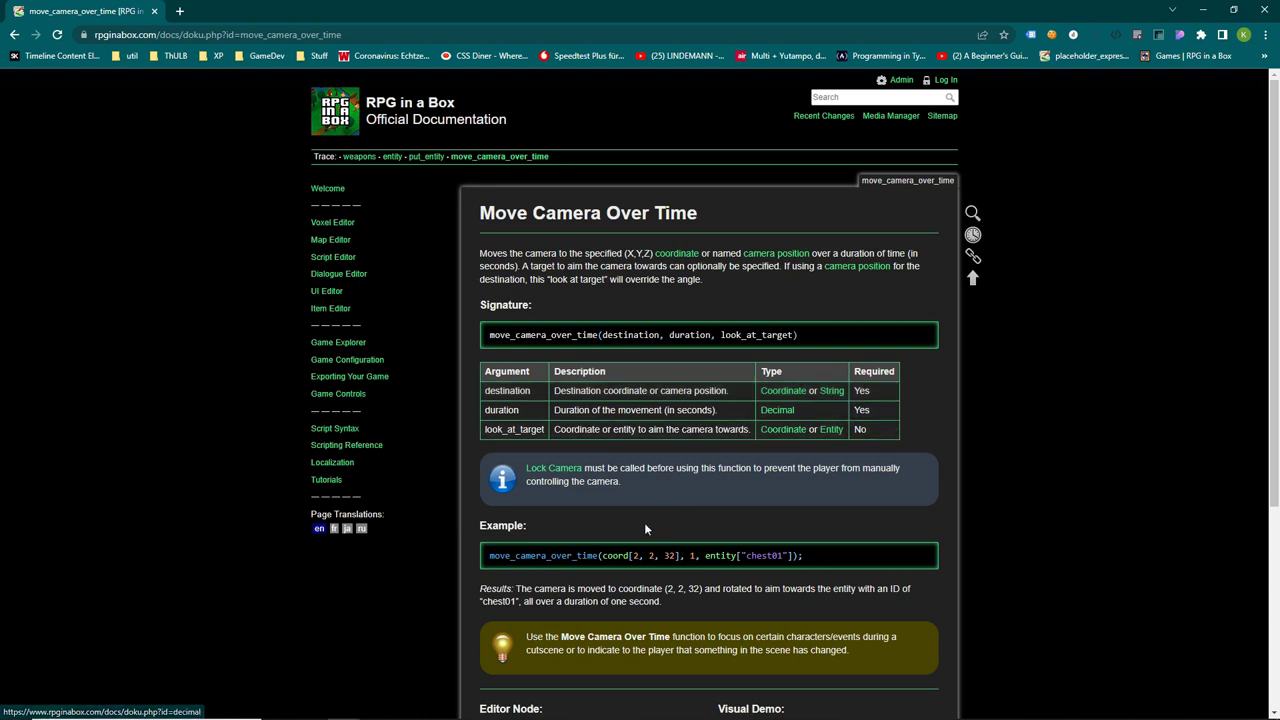
Read the Move Camera Over Time arguments, example and editor node, and return to RPG in a Box.
scroll(636, 552, down, 3)
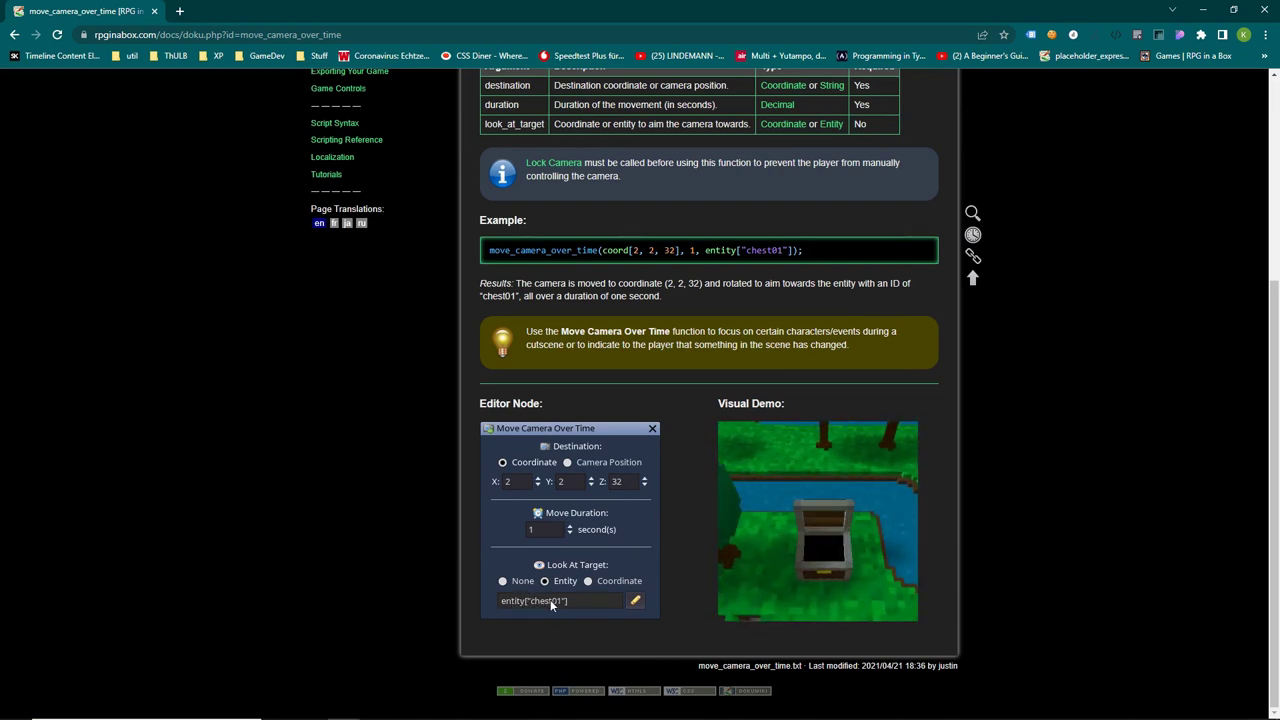
scroll(573, 563, up, 1)
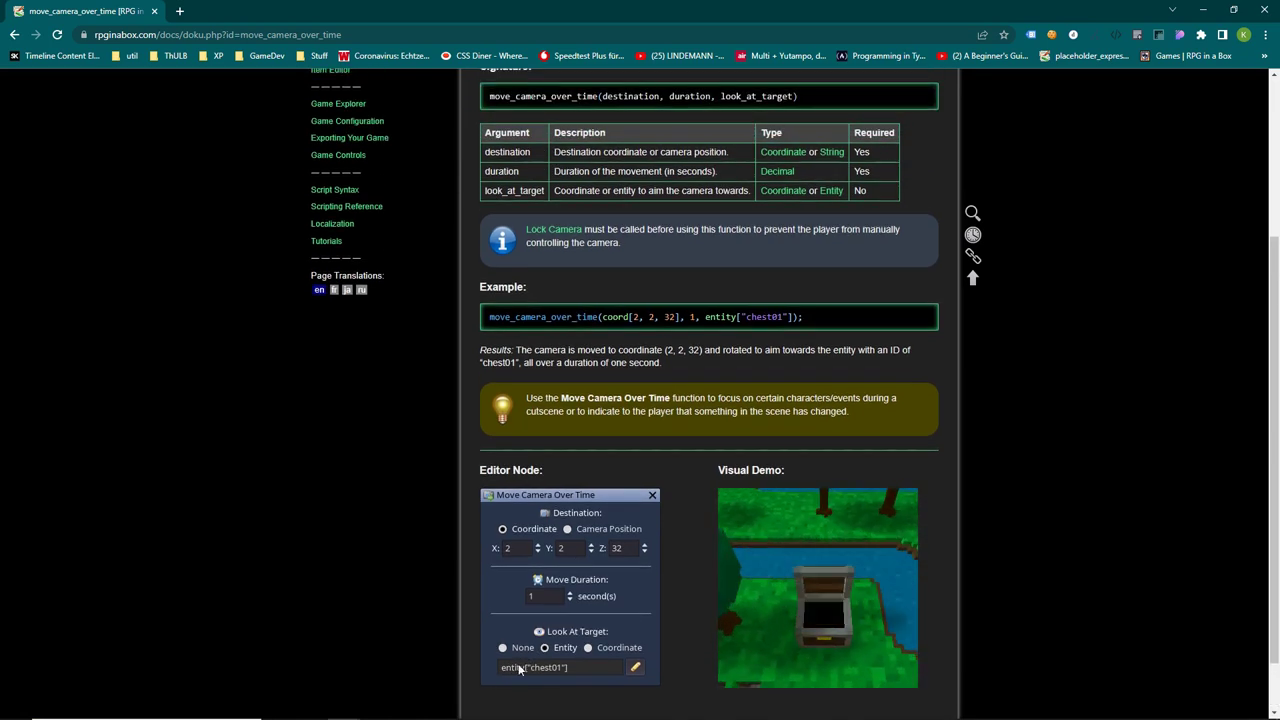
scroll(702, 417, up, 3)
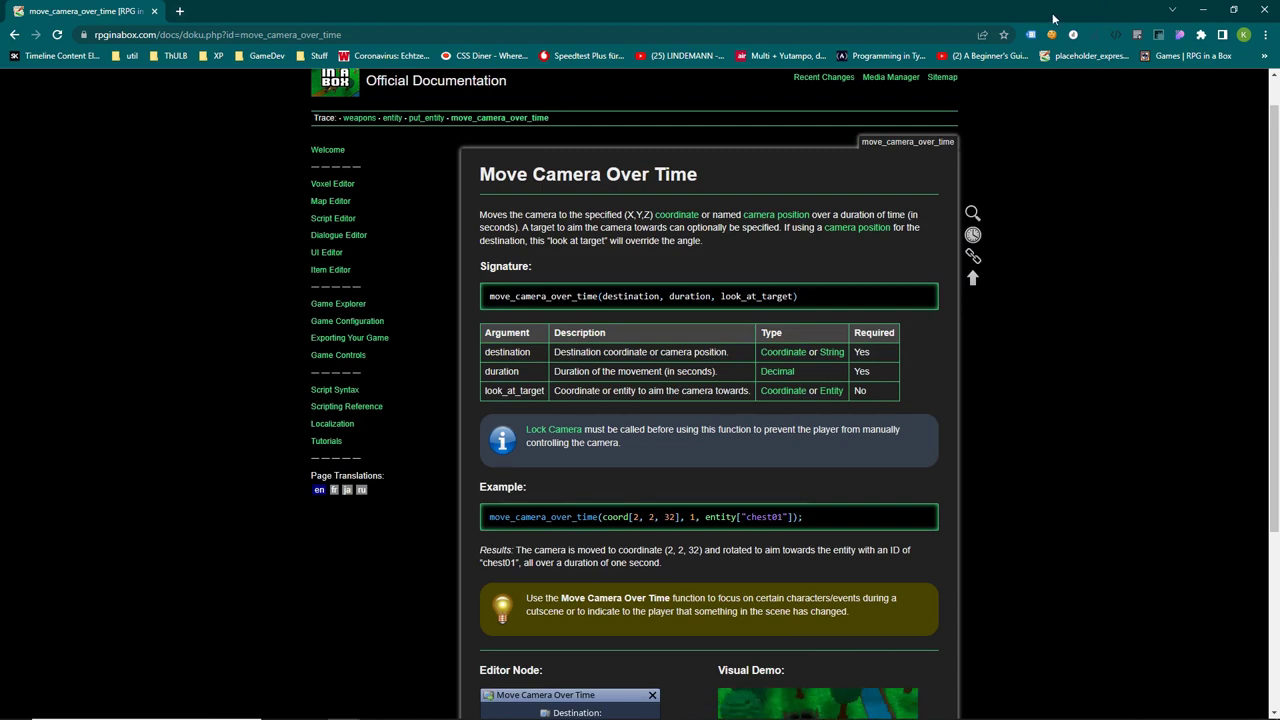
click(1203, 9)
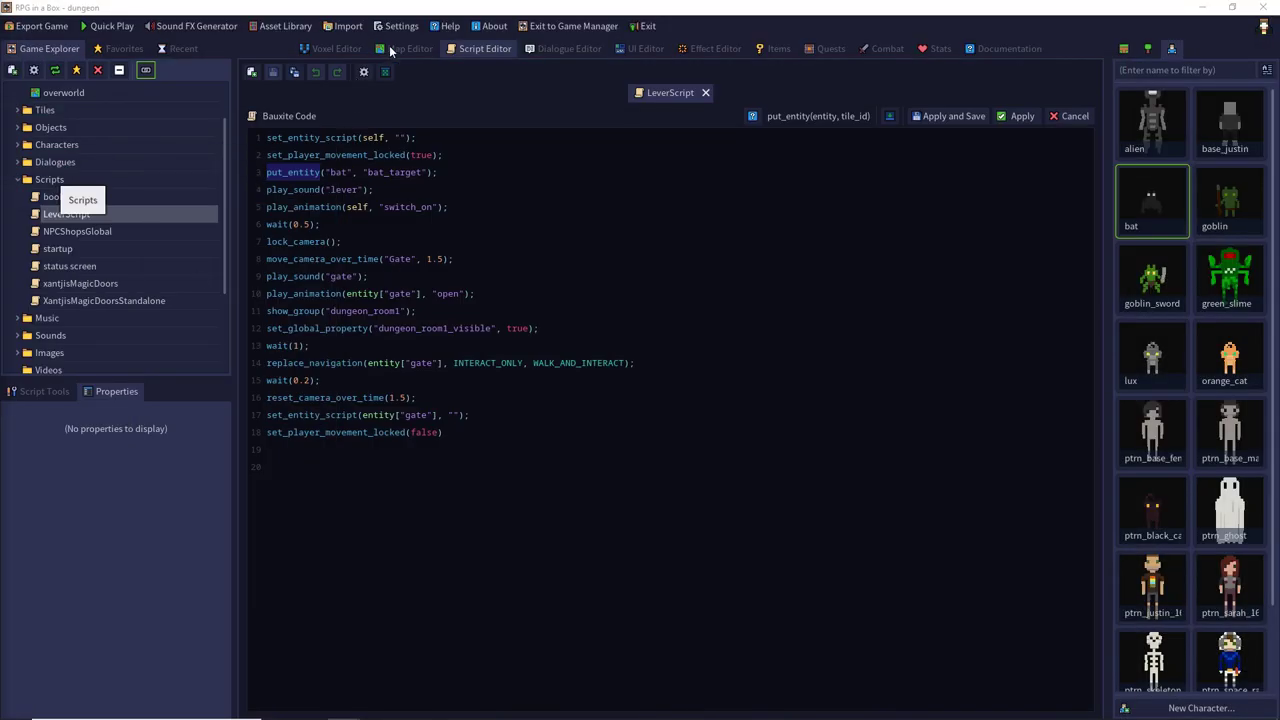
Inspect the overworld map's dungeon_gate and the cobblestone tile in front of it for their coordinates.
click(391, 50)
scroll(605, 388, up, 2)
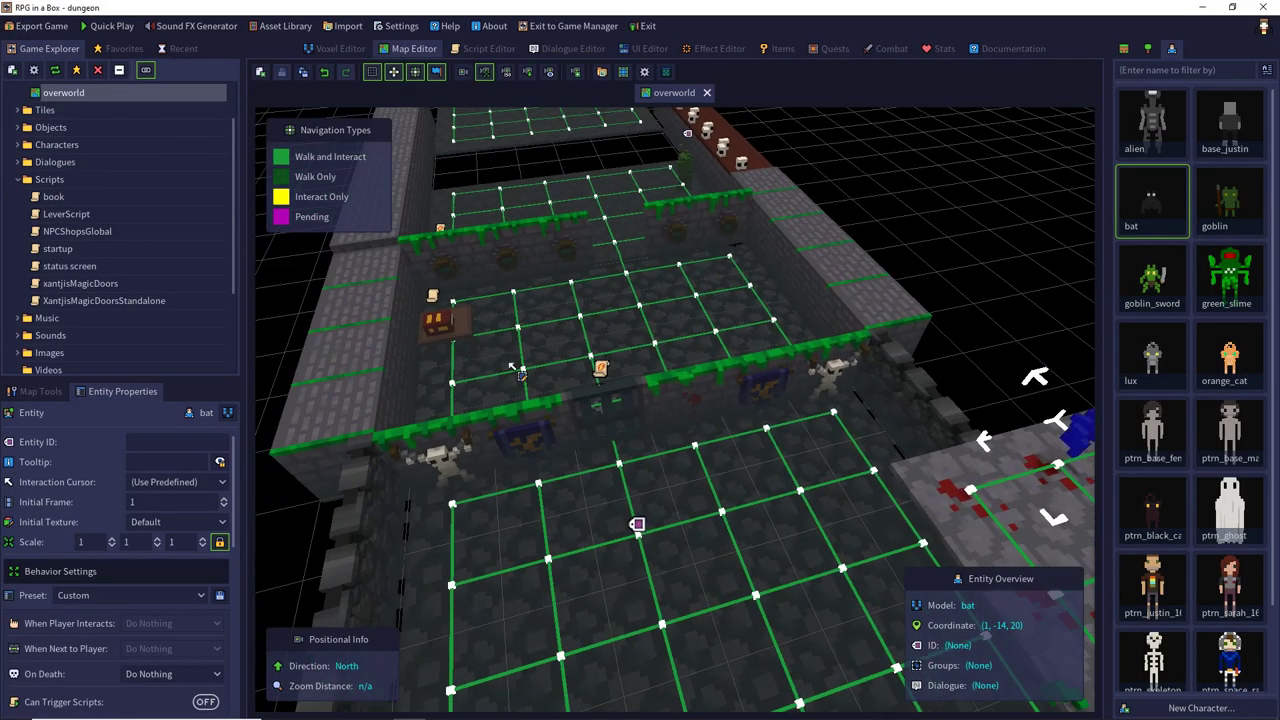
click(608, 428)
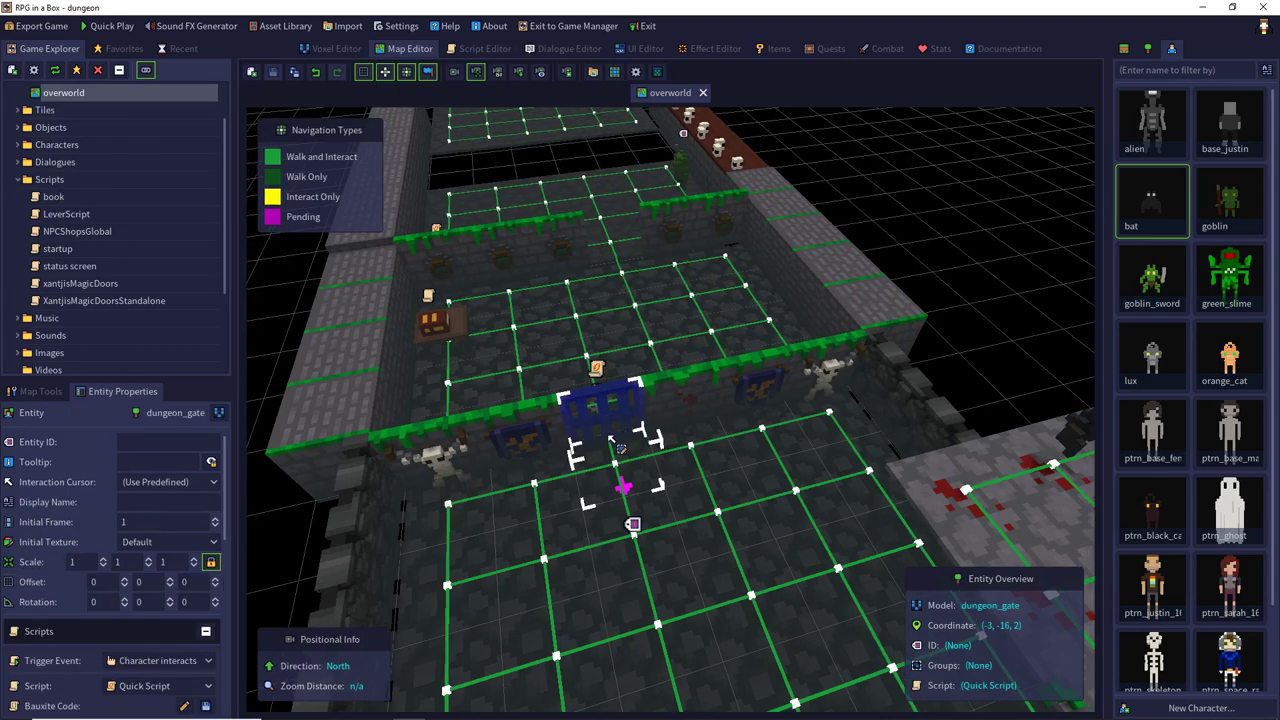
mouse_move(609, 436)
middle_down()
mouse_move(599, 367)
mouse_move(588, 428)
middle_up()
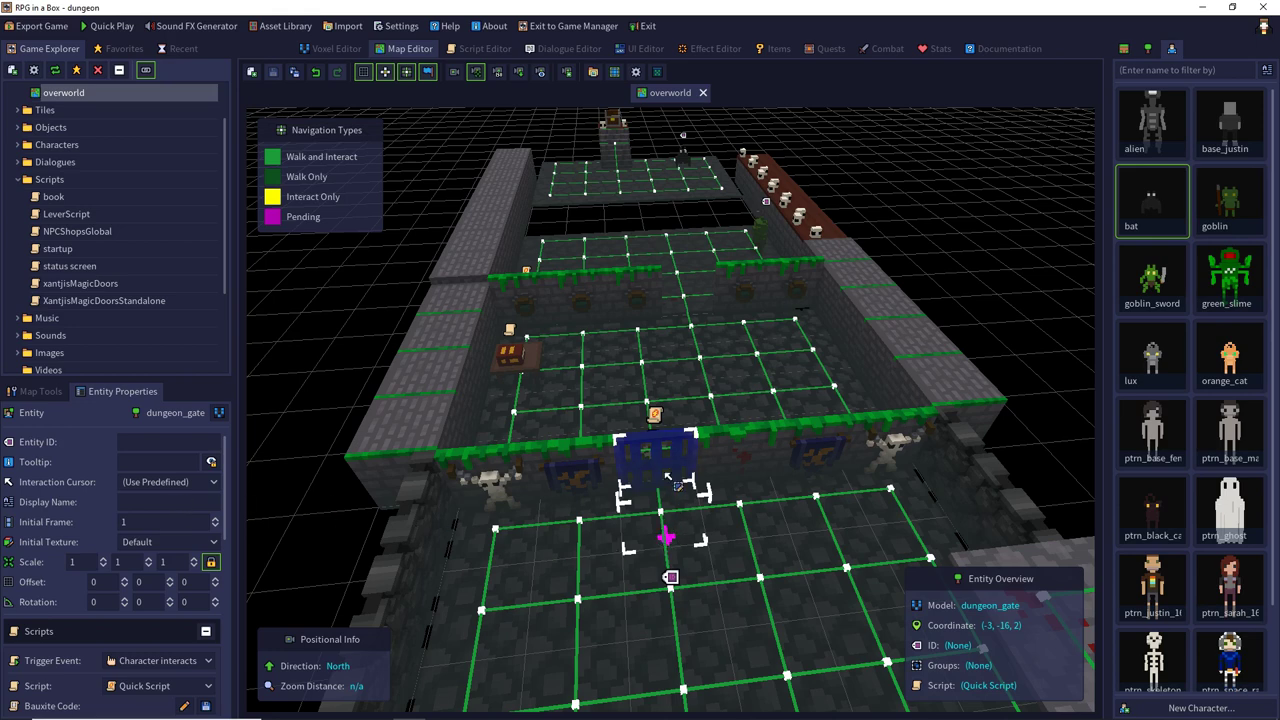
click(663, 510)
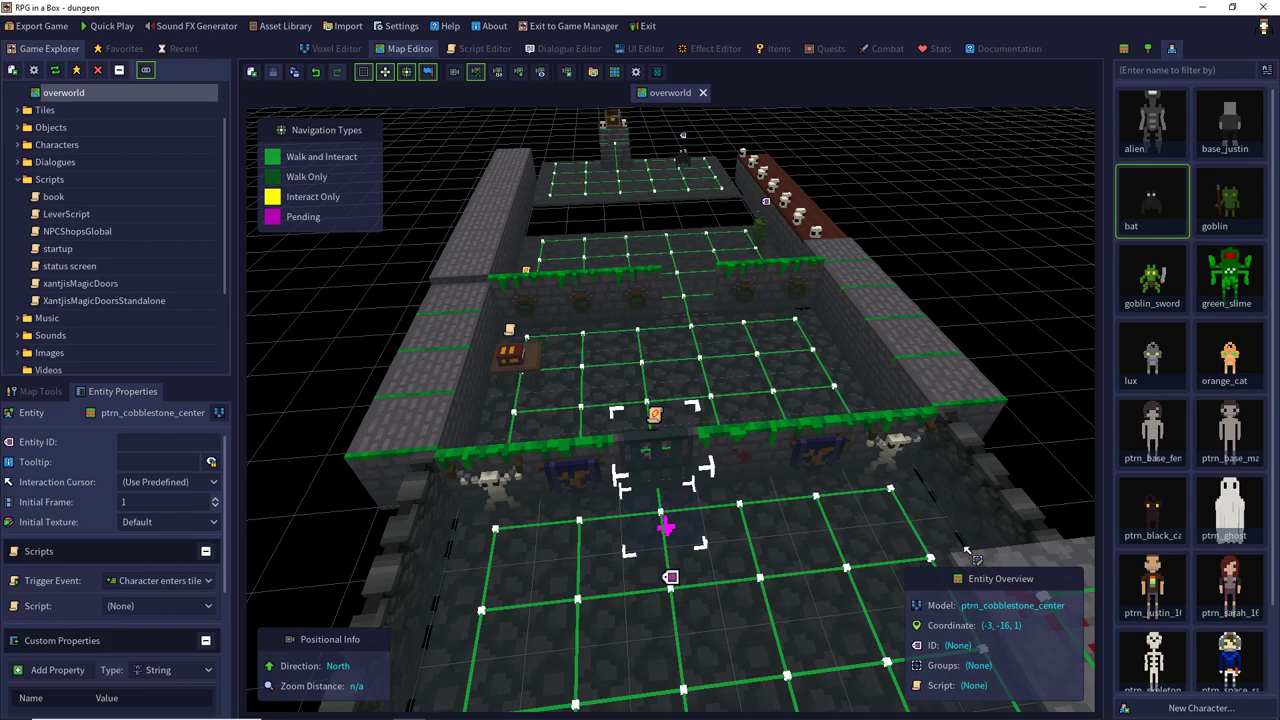
right_drag(850, 506, 1046, 482)
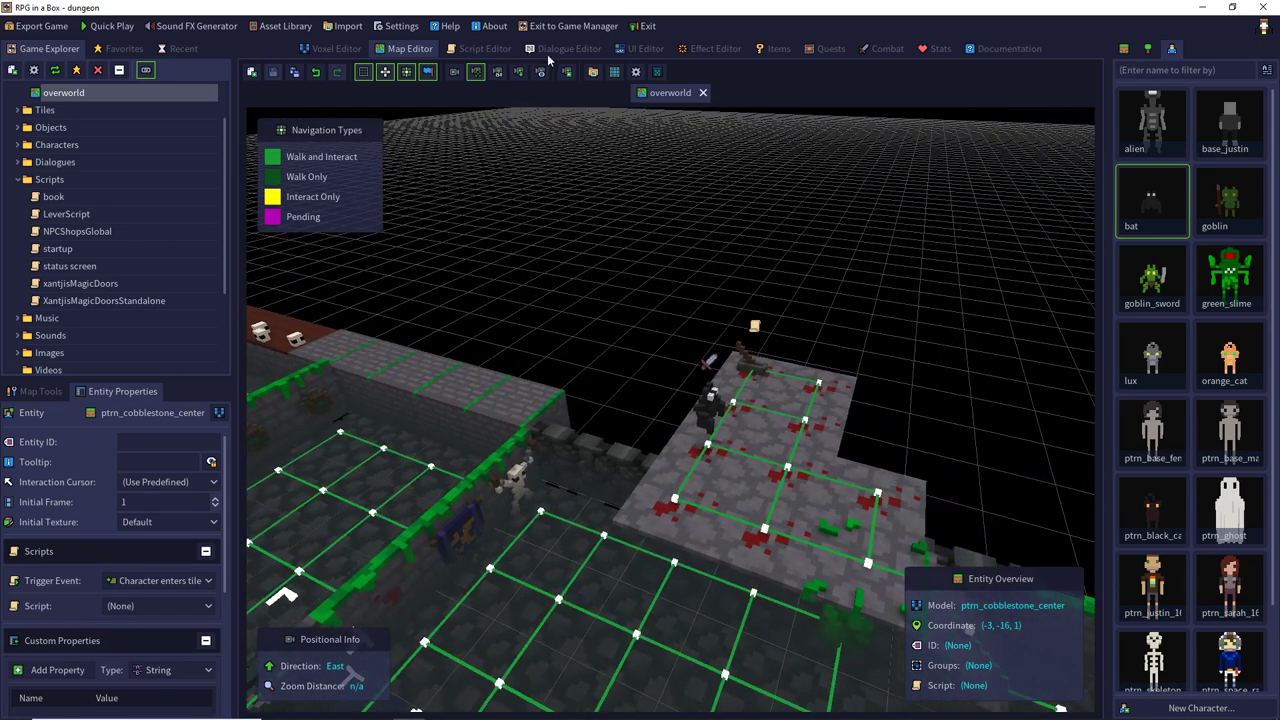
Replace the "Gate" destination of move_camera_over_time in LeverScript with coord[-3, -16, 1], and apply and save the script.
click(482, 50)
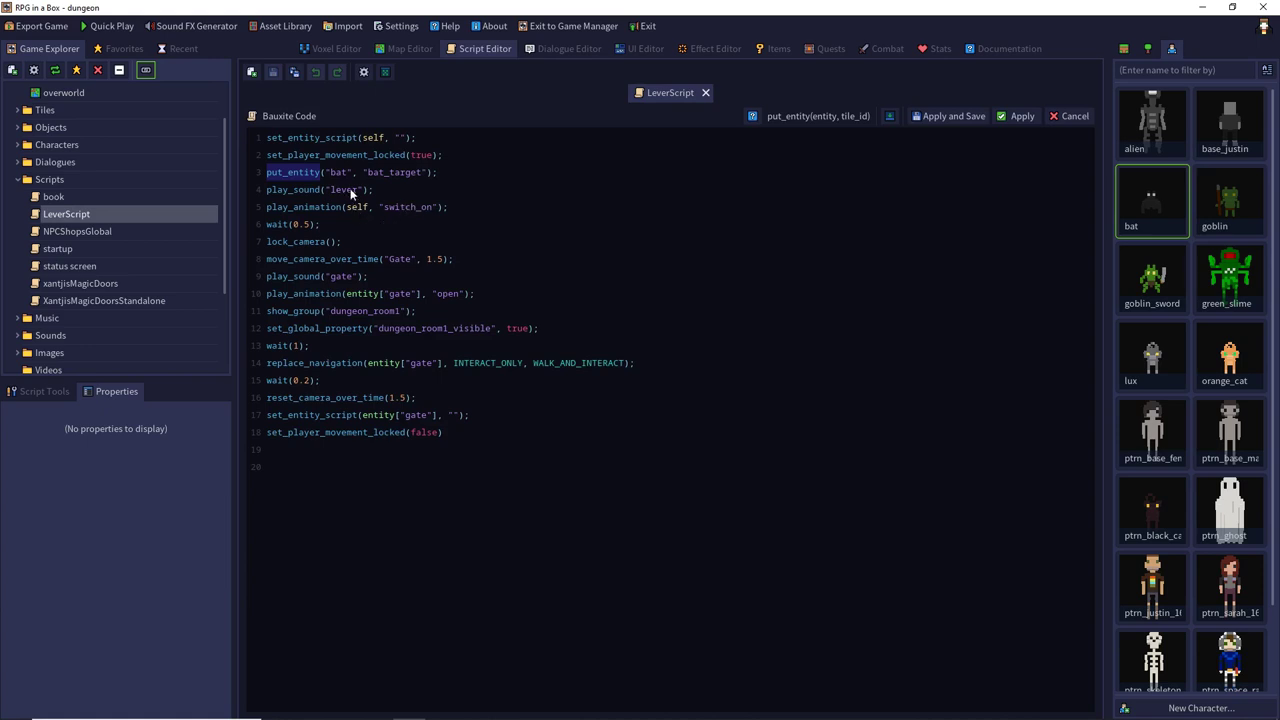
double_click(400, 259)
key(Right)
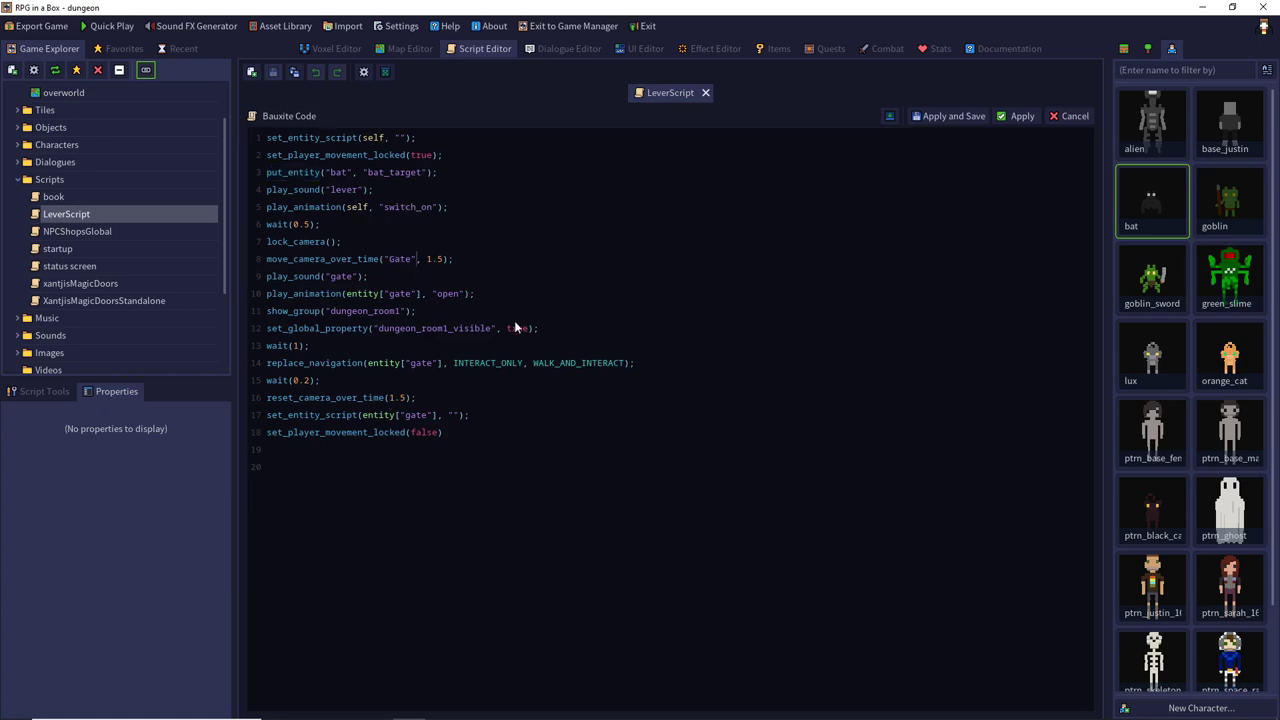
key(shift+Left)
key(shift+Left)
key(shift+Left)
key(shift+Left)
key(shift+Left)
key(shift+Left)
text(coord[-3, -16, 1)
key(Right)
key(Right)
key(Right)
key(End)
click(952, 116)
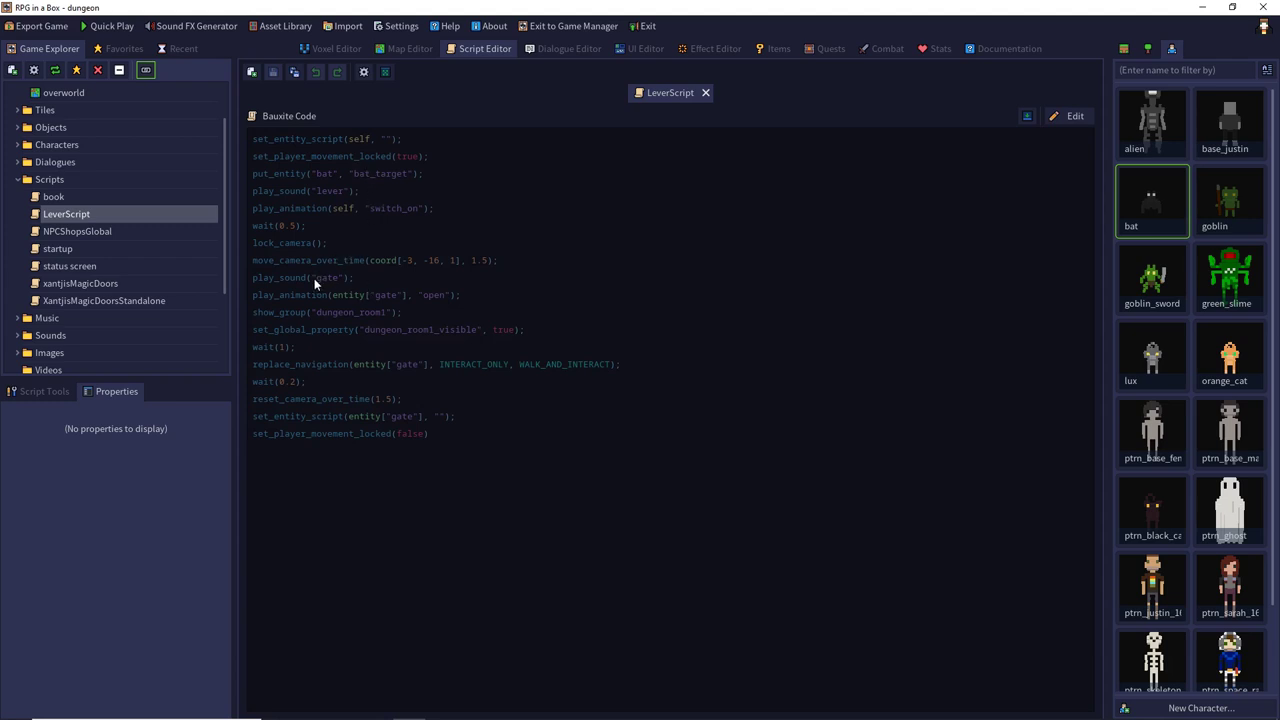
Search the documentation in Chrome for play_sound and read how the Play Sound page's example names the sound.
drag(0, 5, 577, 0)
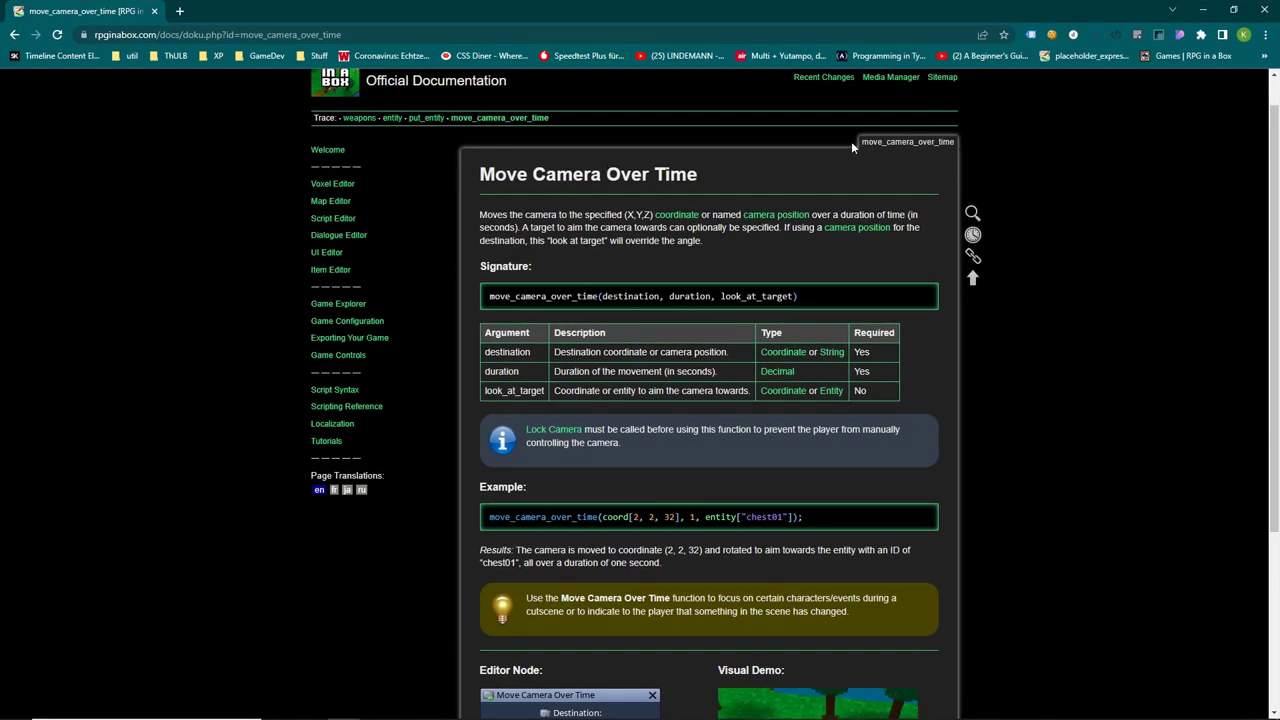
scroll(790, 151, up, 1)
click(845, 96)
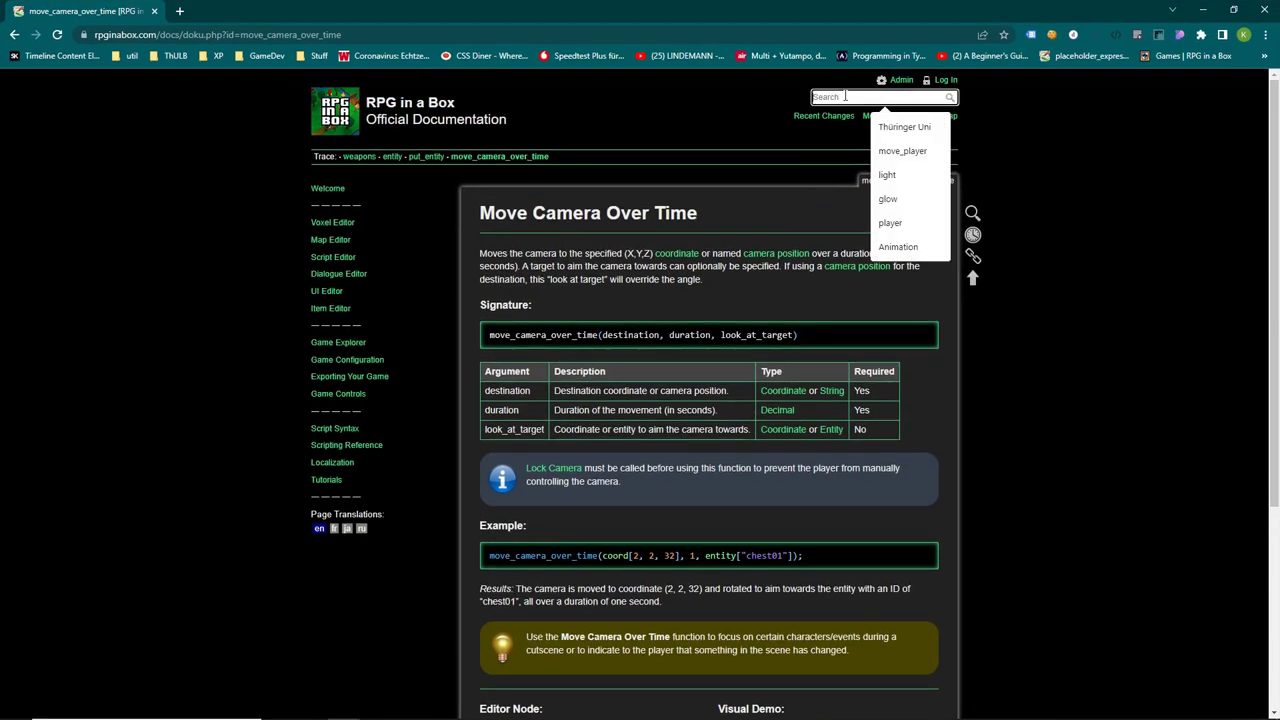
text(play_sou)
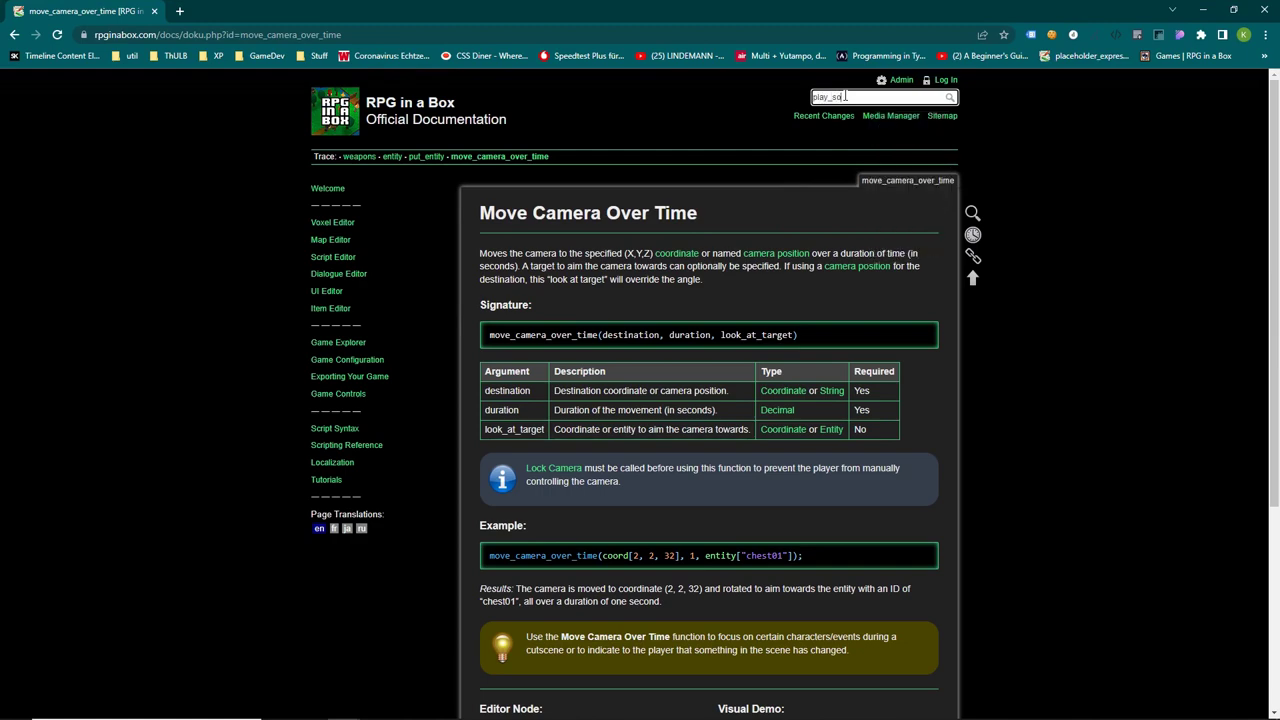
text(nd)
key(Return)
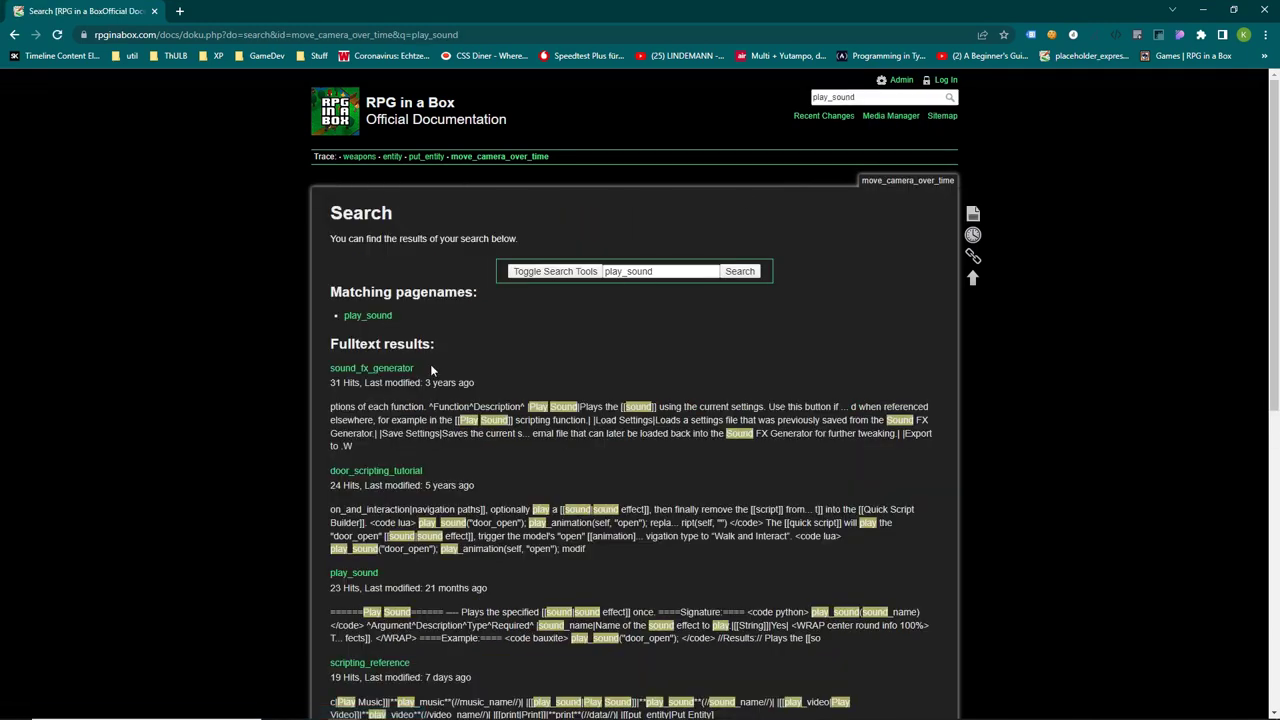
click(358, 316)
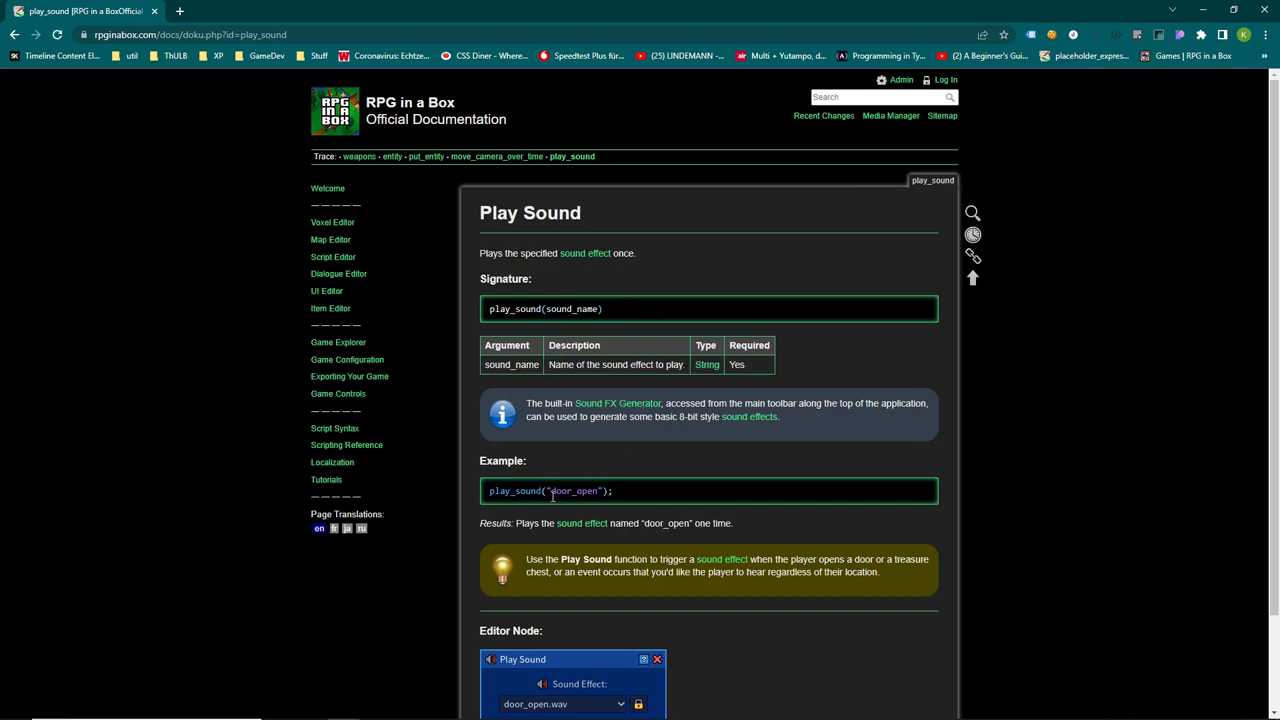
drag(551, 495, 600, 493)
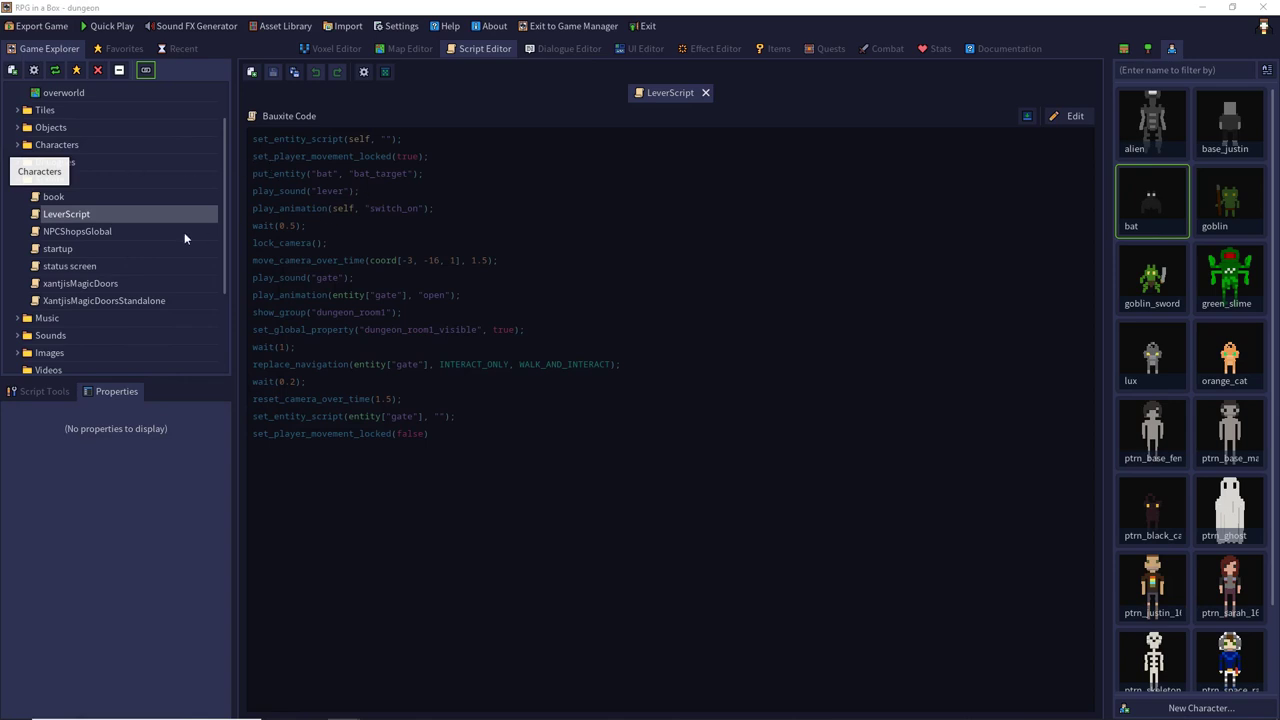
Return to RPG in a Box and check the project's sound files against the names used in LeverScript.
click(107, 301)
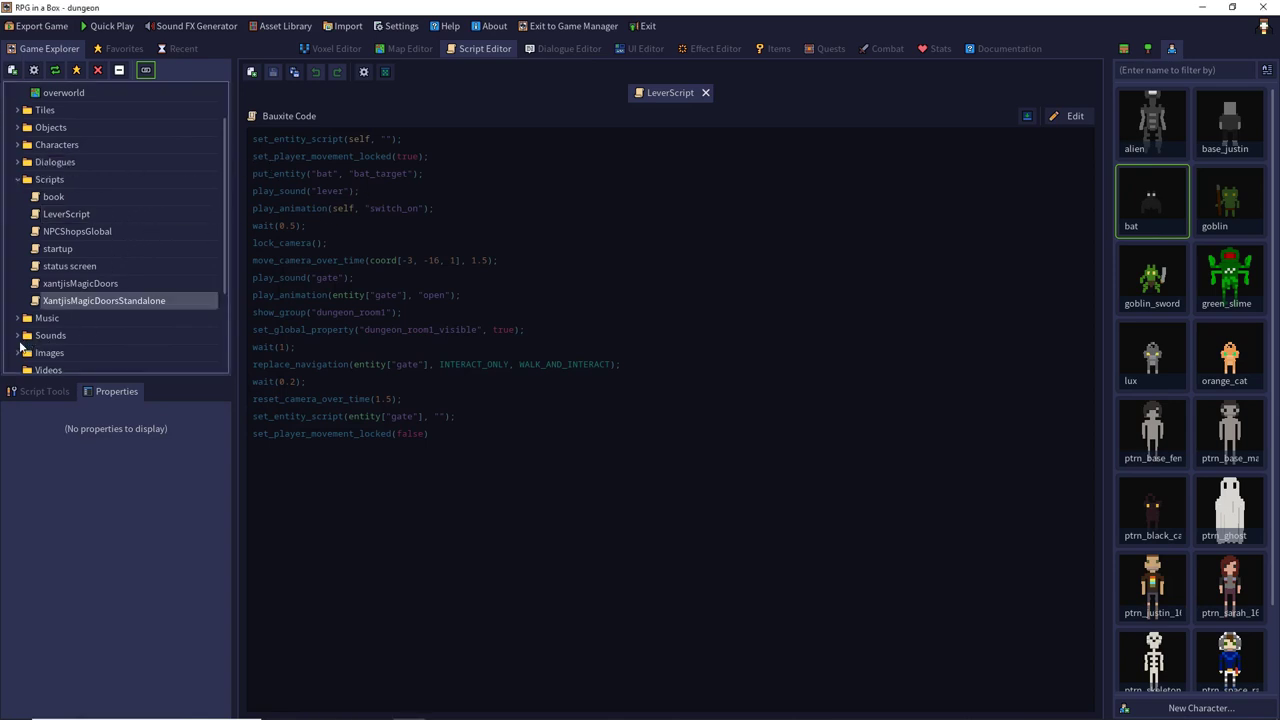
click(18, 336)
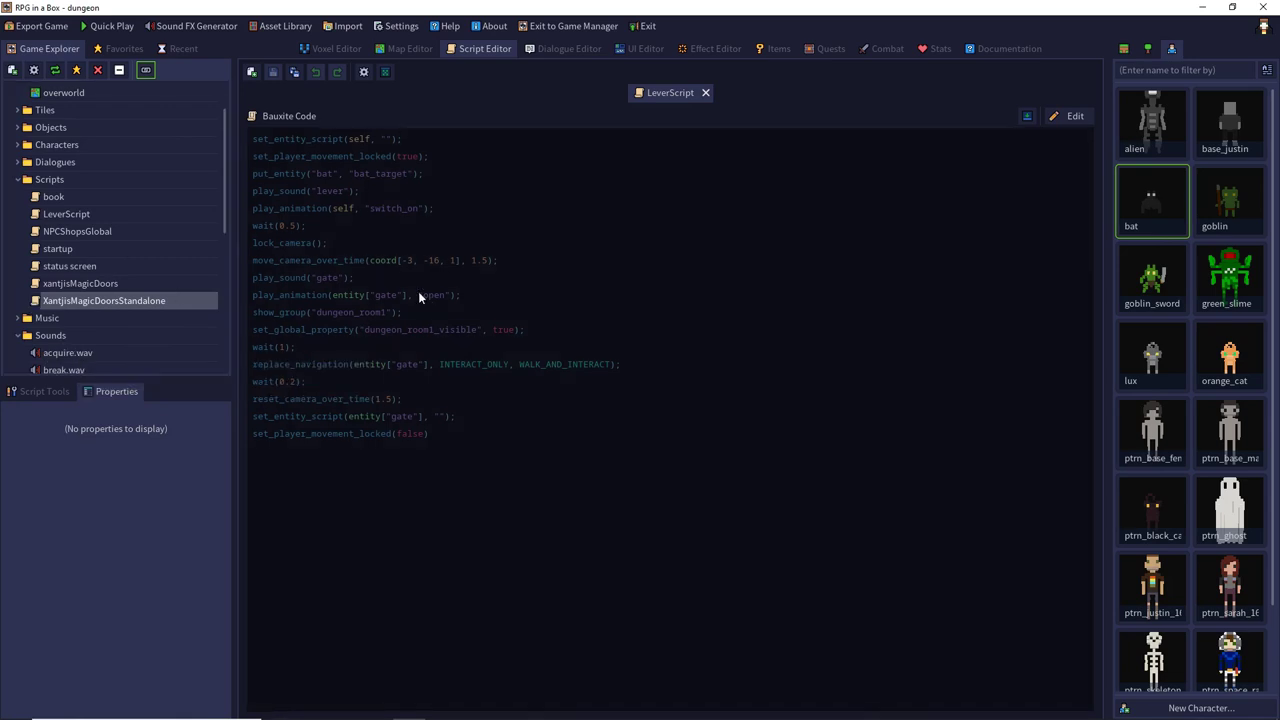
scroll(89, 266, down, 3)
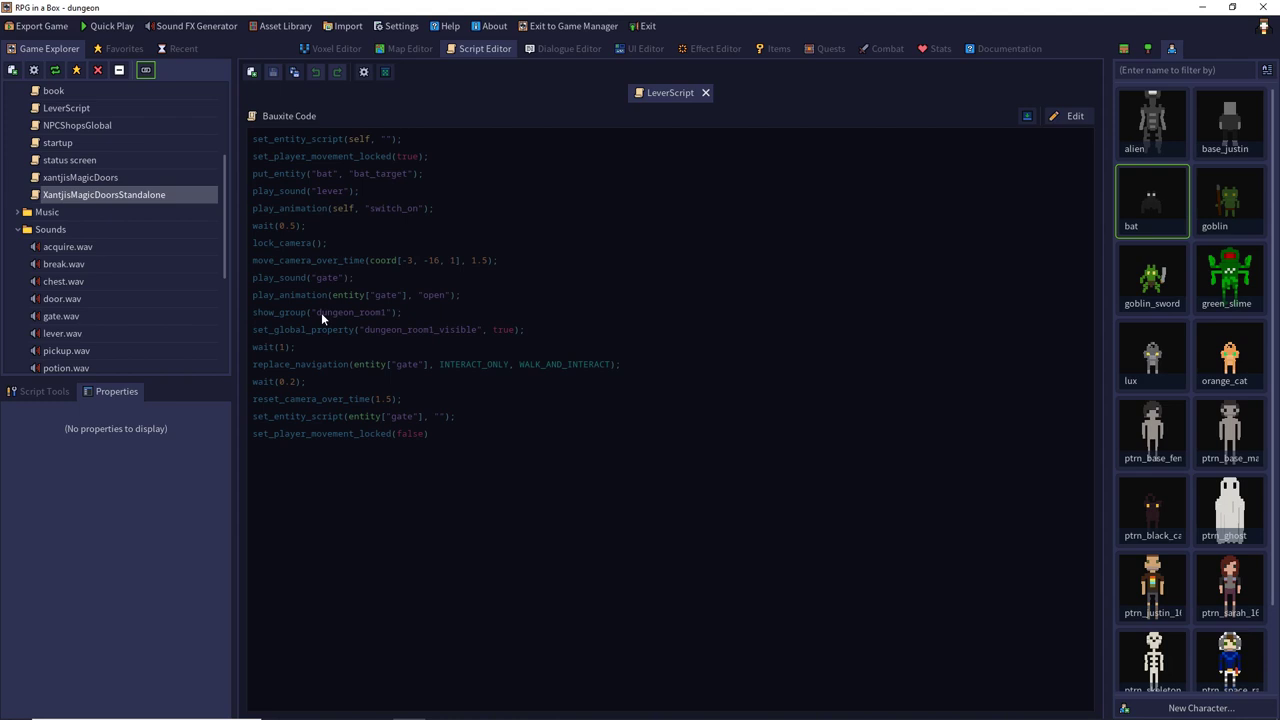
Play-test the game: walk up the dungeon stairs to the lever and pull it to check the camera move.
click(108, 25)
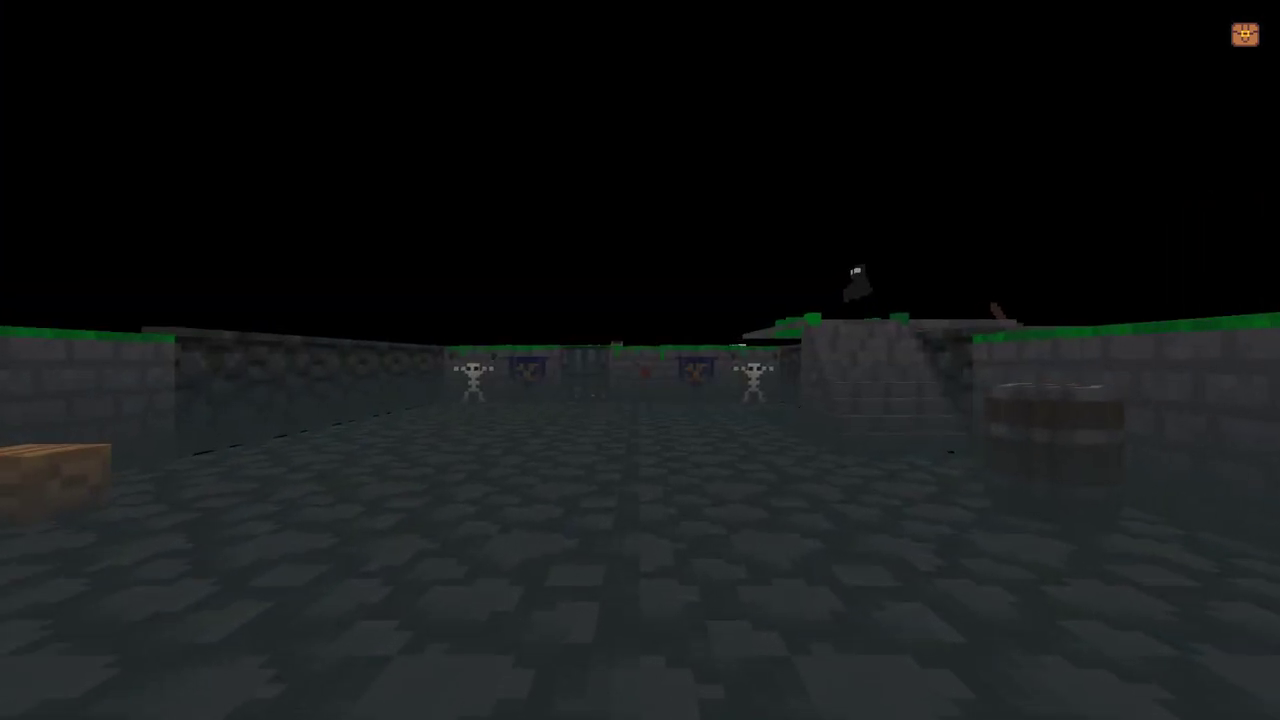
key(Right)
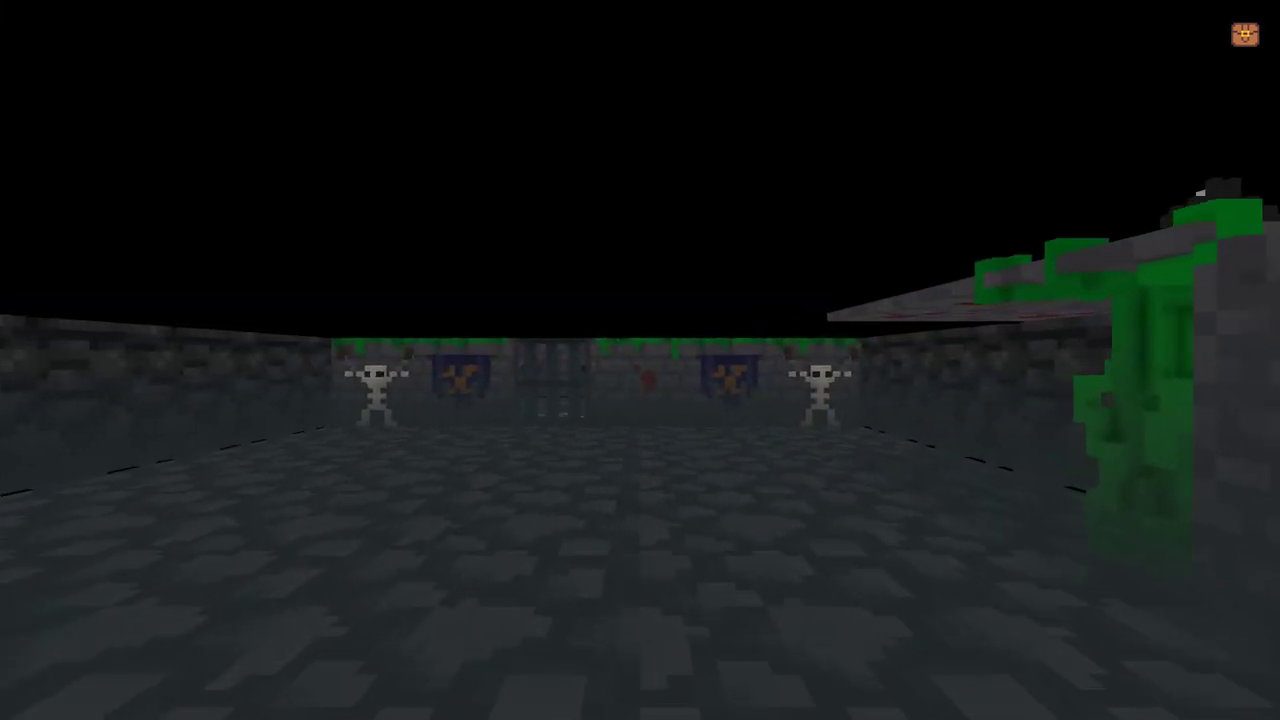
key(Up)
key(Left)
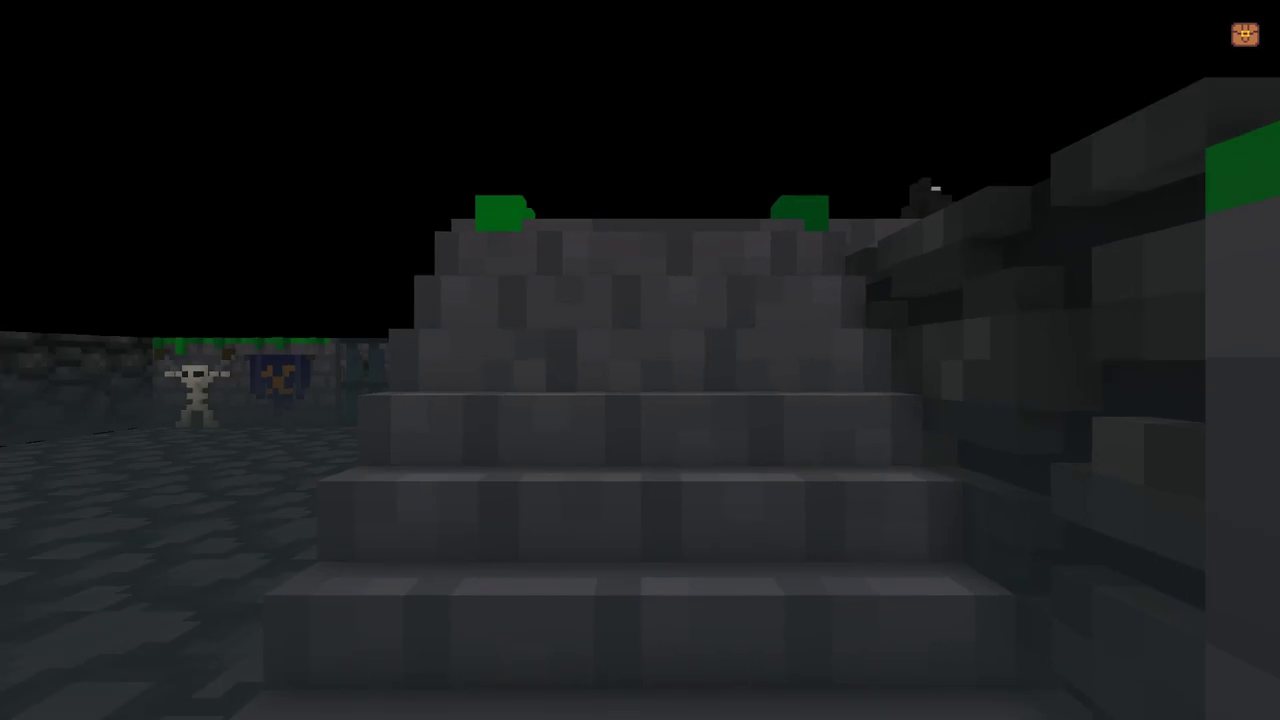
key(Up)
key(Left)
key(Up)
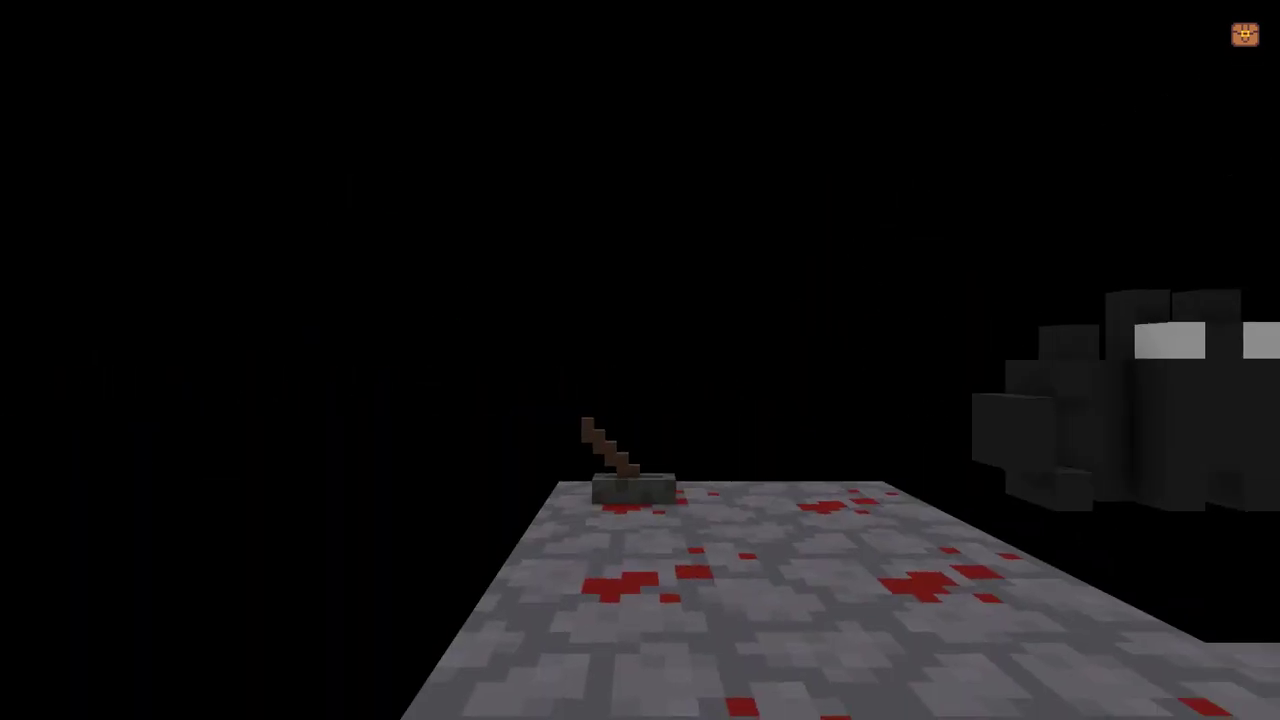
key(Up)
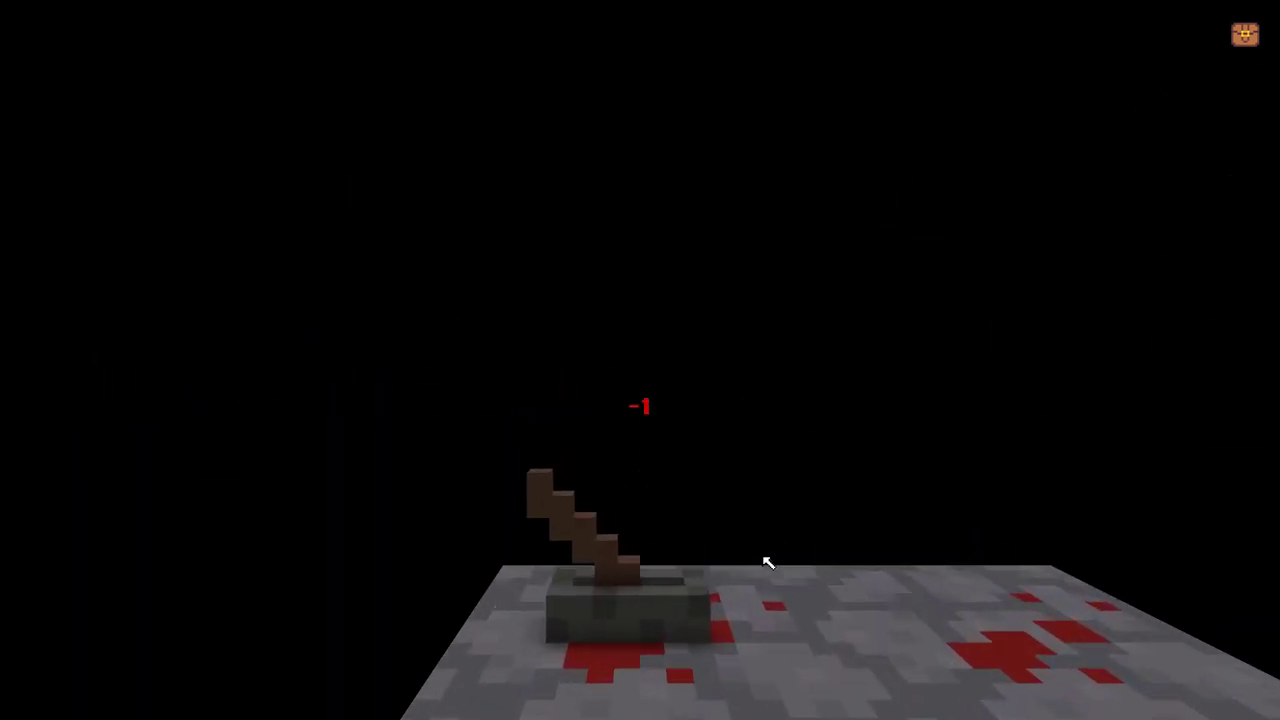
click(566, 623)
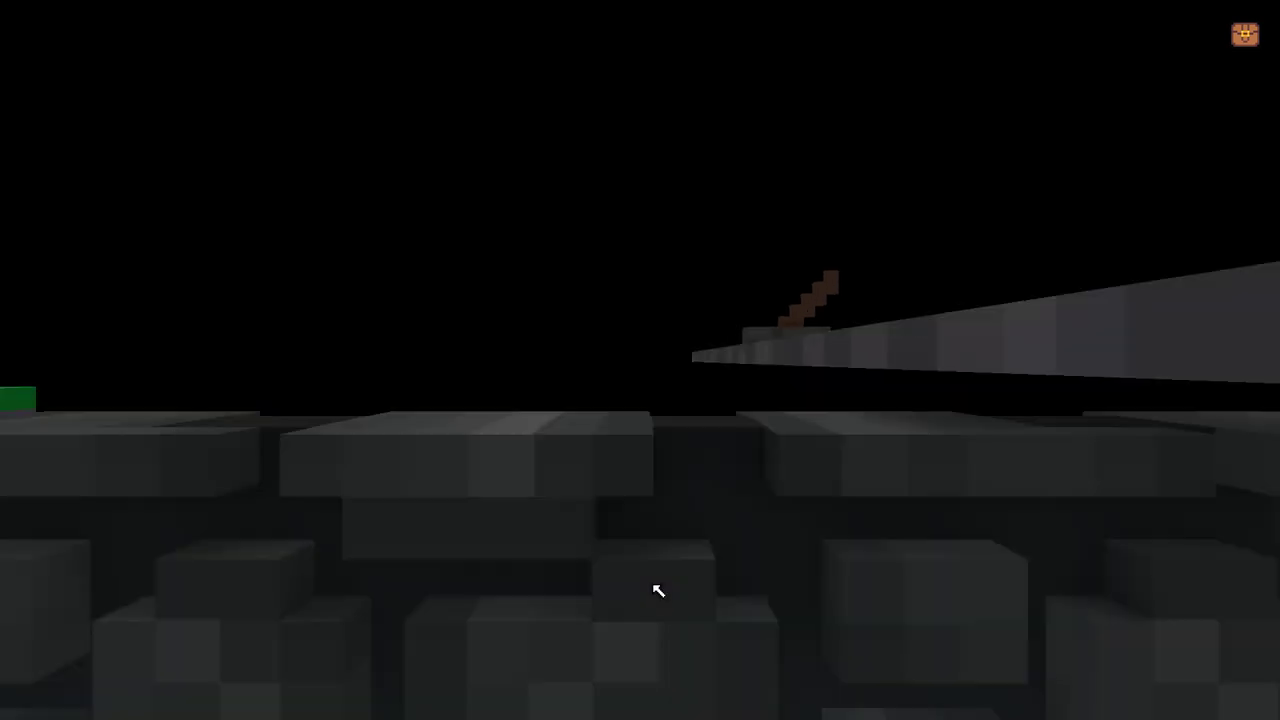
Read the debug console for script errors, close it and quit the play test.
key(grave)
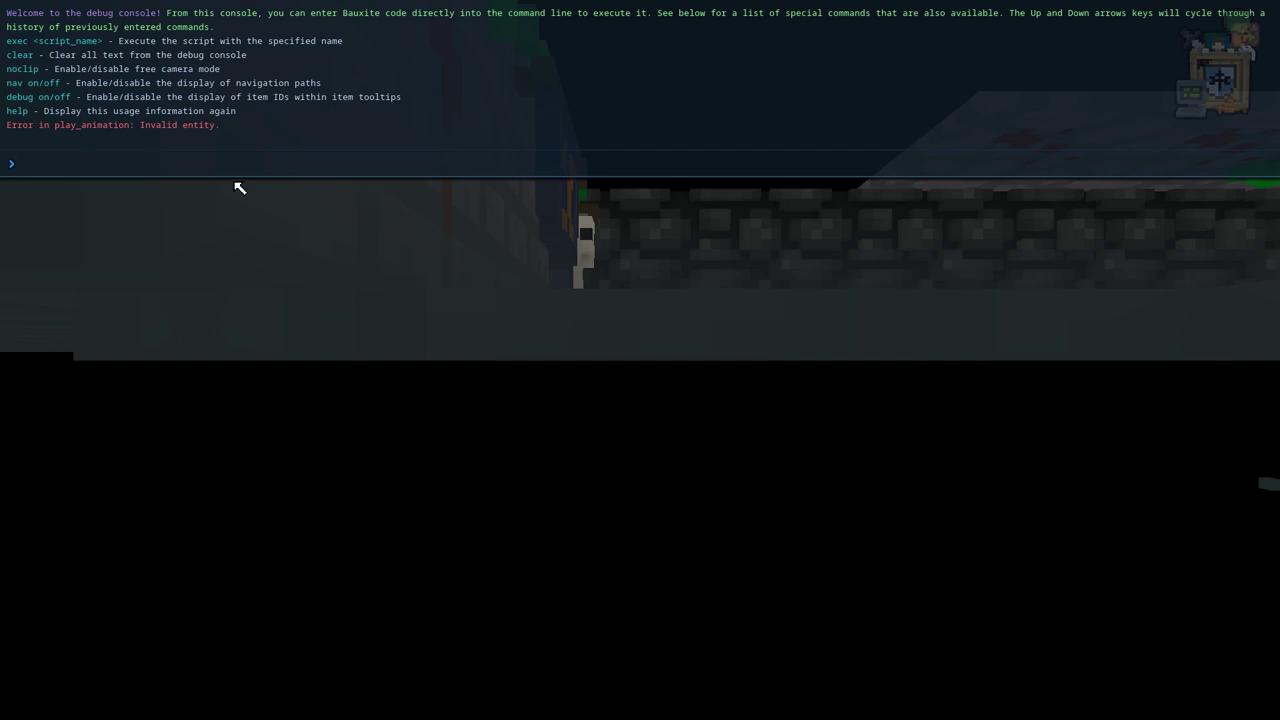
key(Escape)
key(Escape)
click(90, 242)
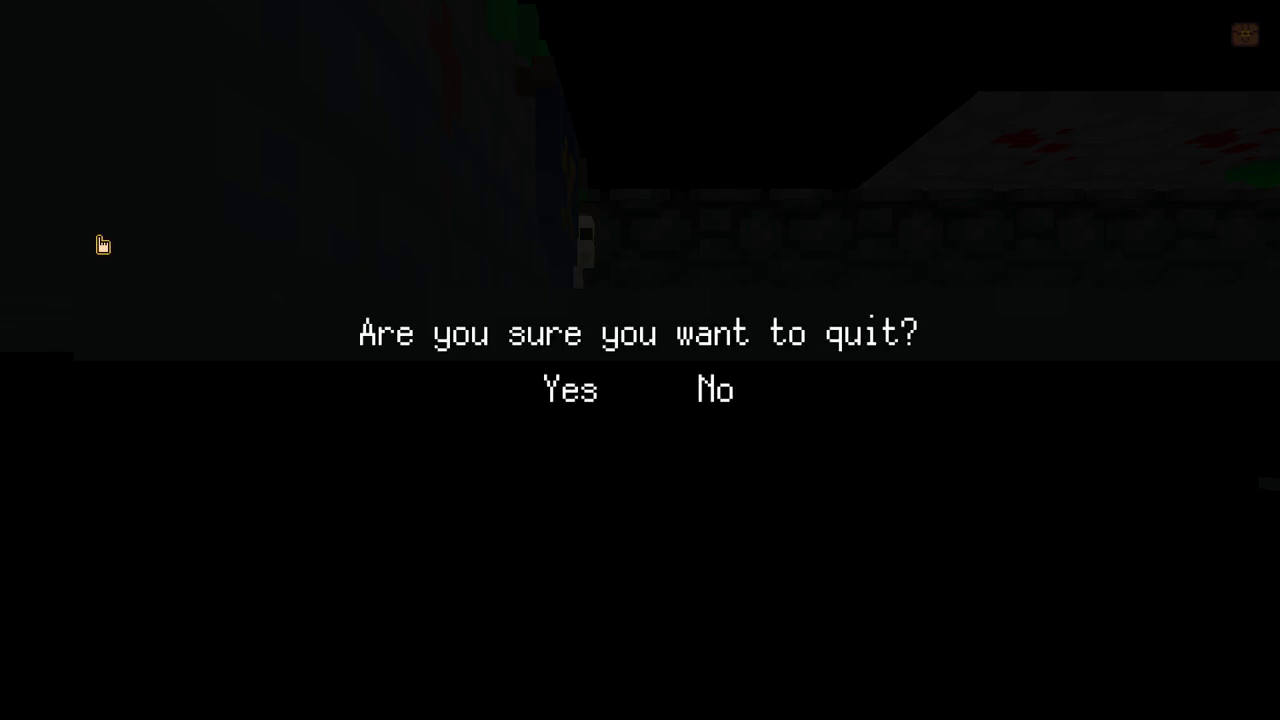
click(545, 391)
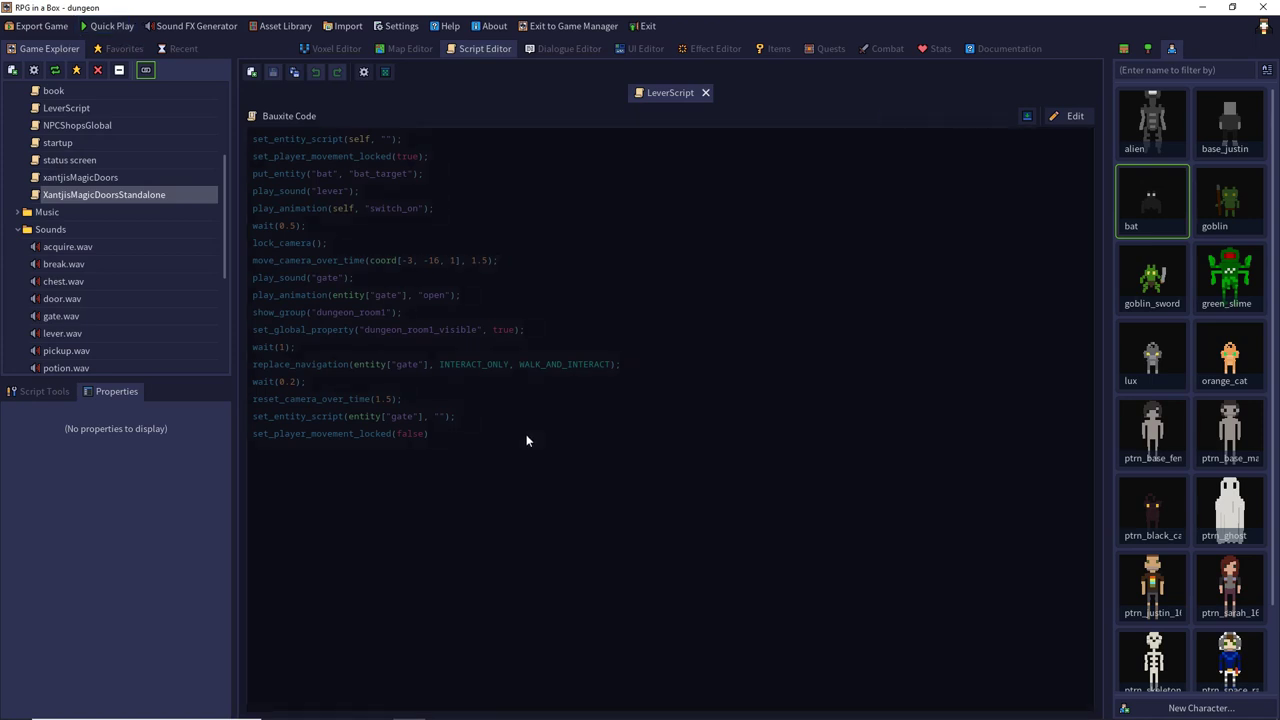
Open LeverScript's code for editing and examine which entity ID its gate commands refer to.
click(526, 434)
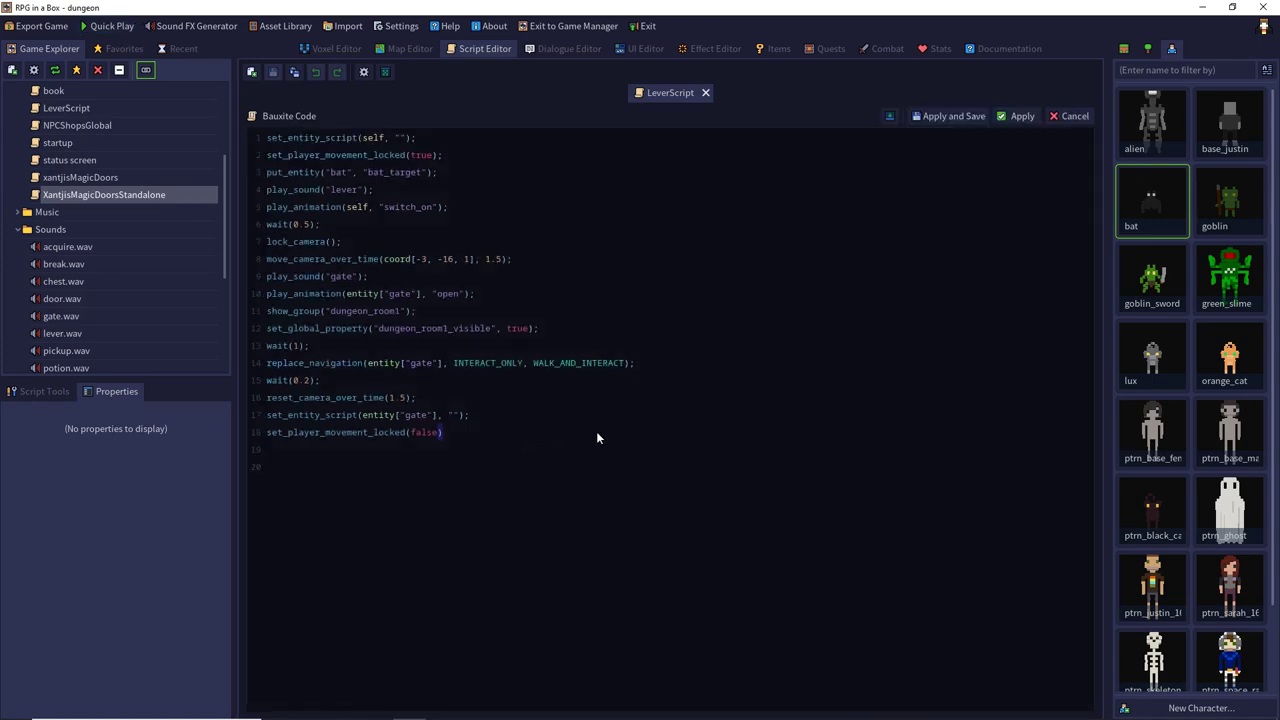
click(372, 347)
click(390, 295)
Return to the overworld map and give the dungeon gate the entity ID "gate".
click(392, 52)
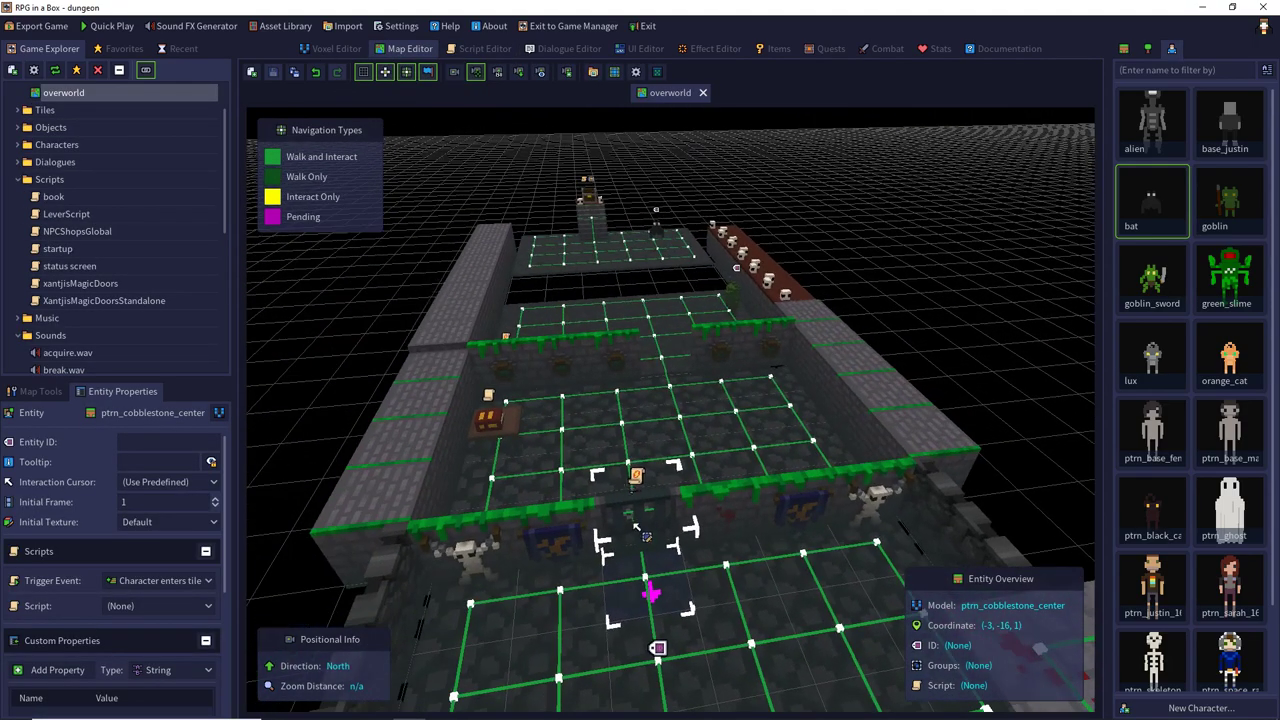
click(635, 524)
click(155, 443)
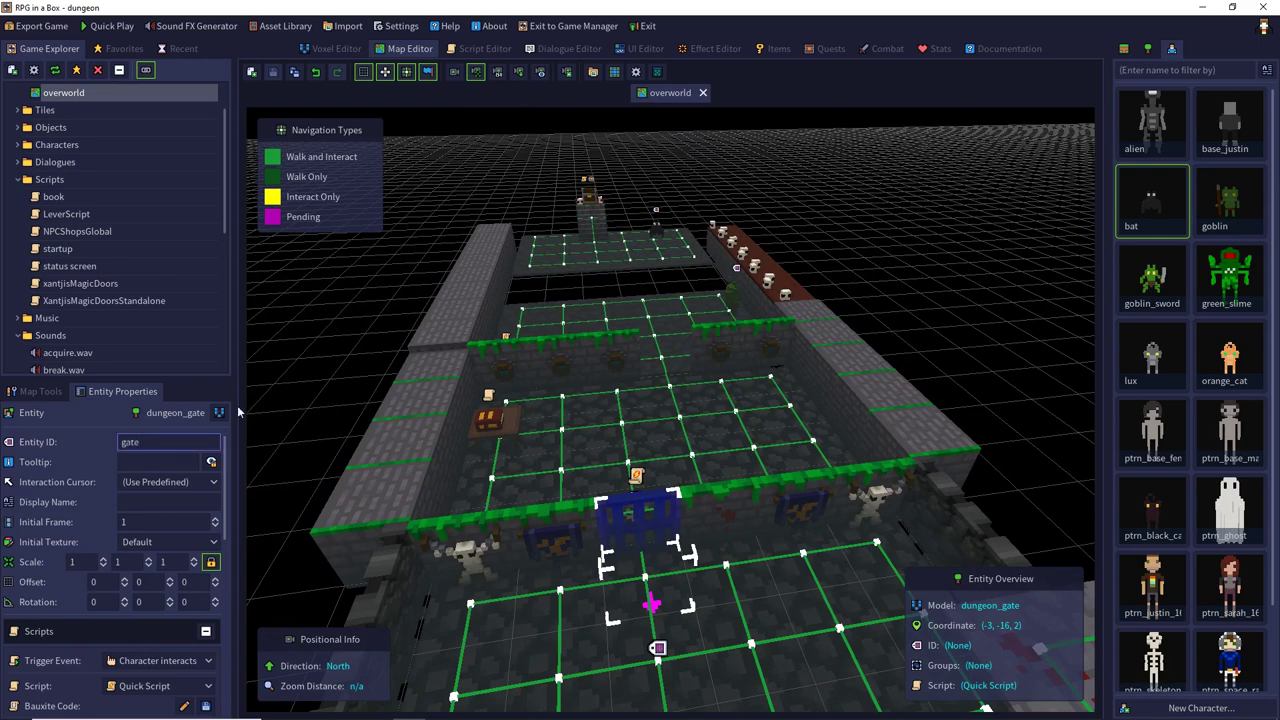
key(Delete)
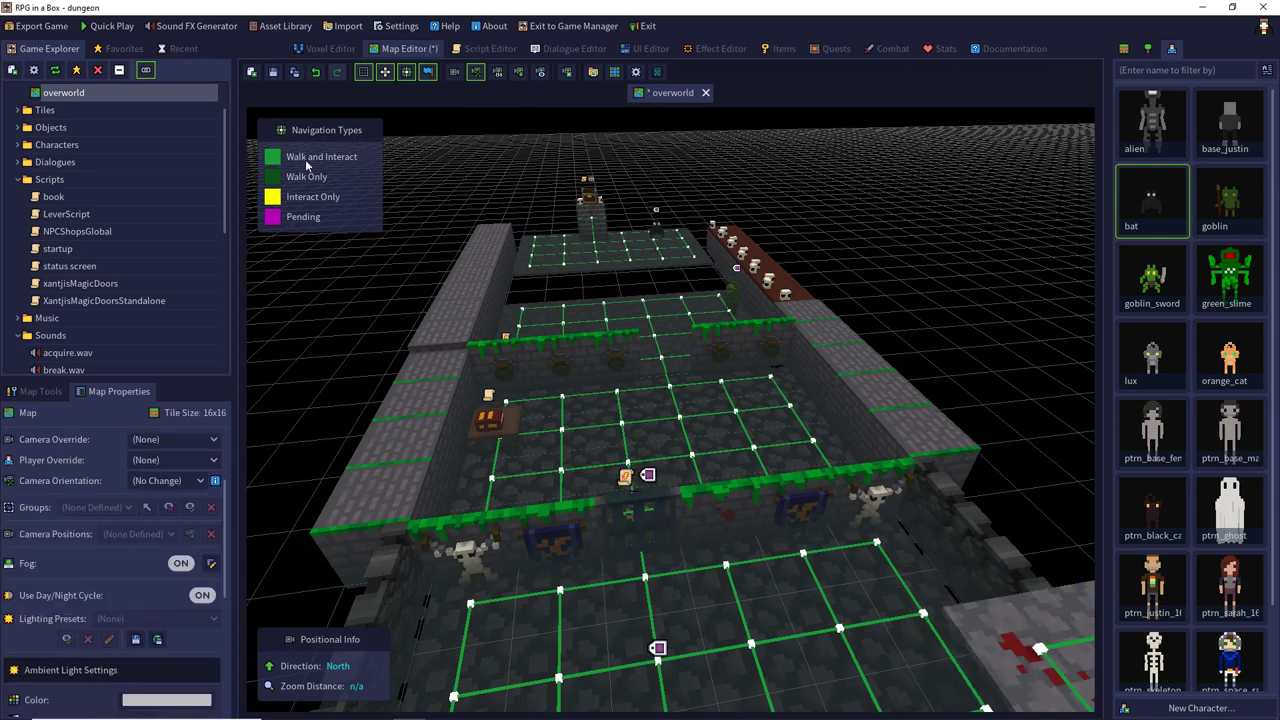
Start a play test, climb the dungeon stairs and pull the lever to test the gate.
click(108, 27)
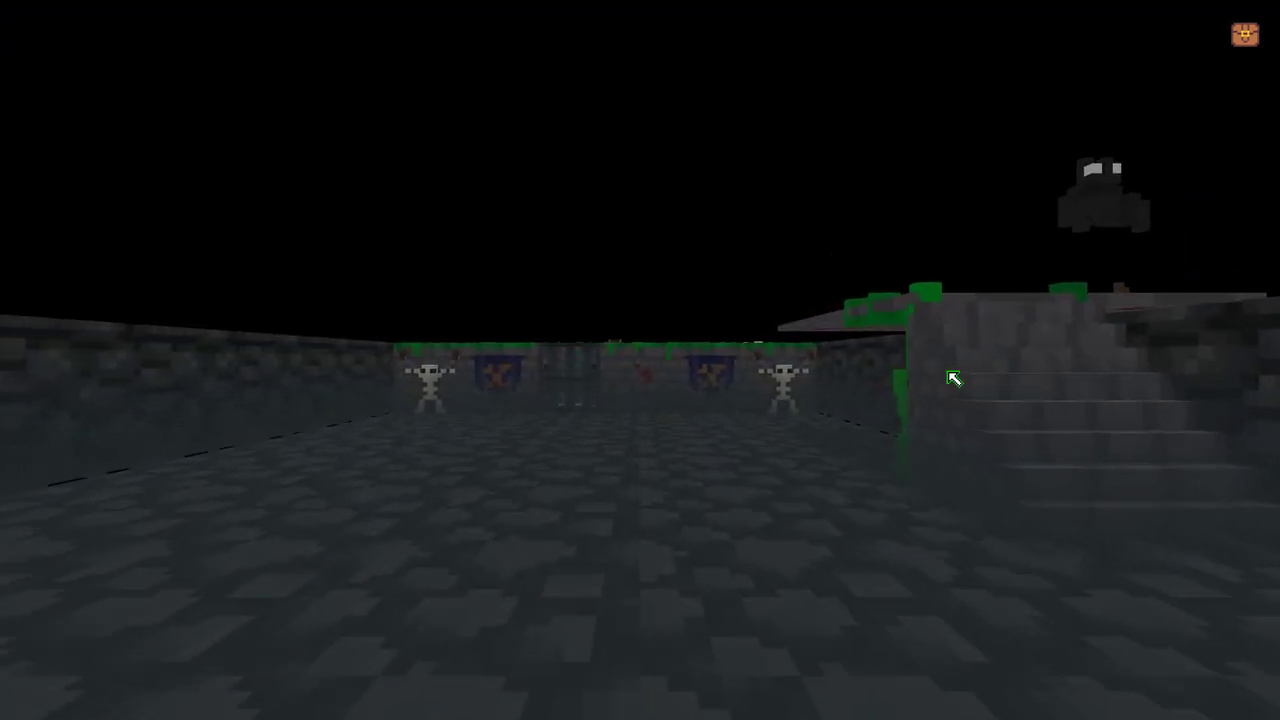
key(d)
key(w)
key(w)
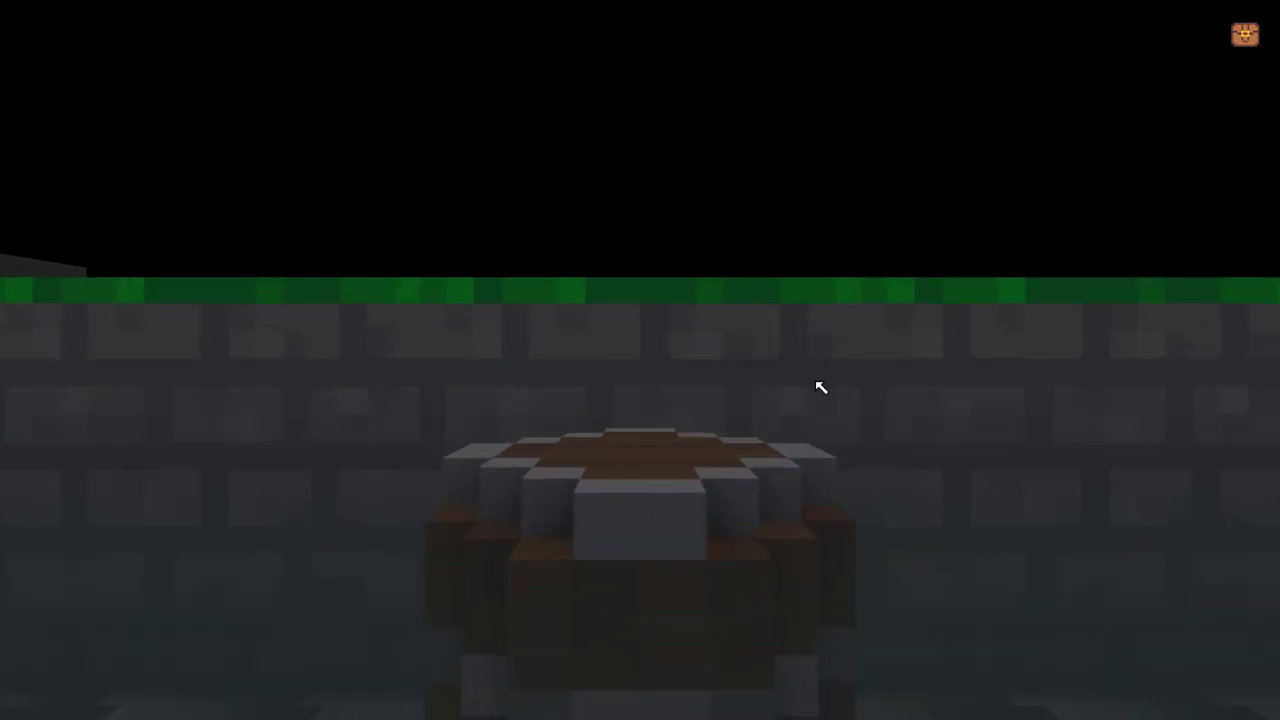
key(a)
key(w)
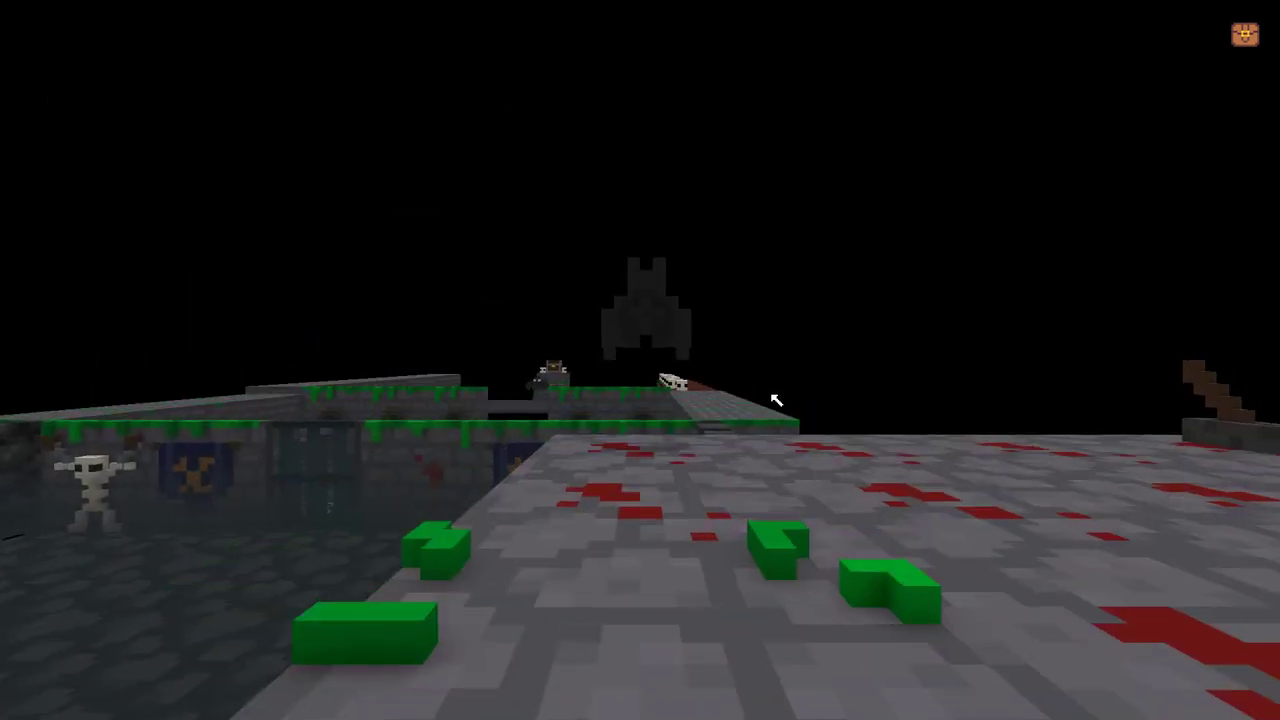
click(665, 436)
click(665, 436)
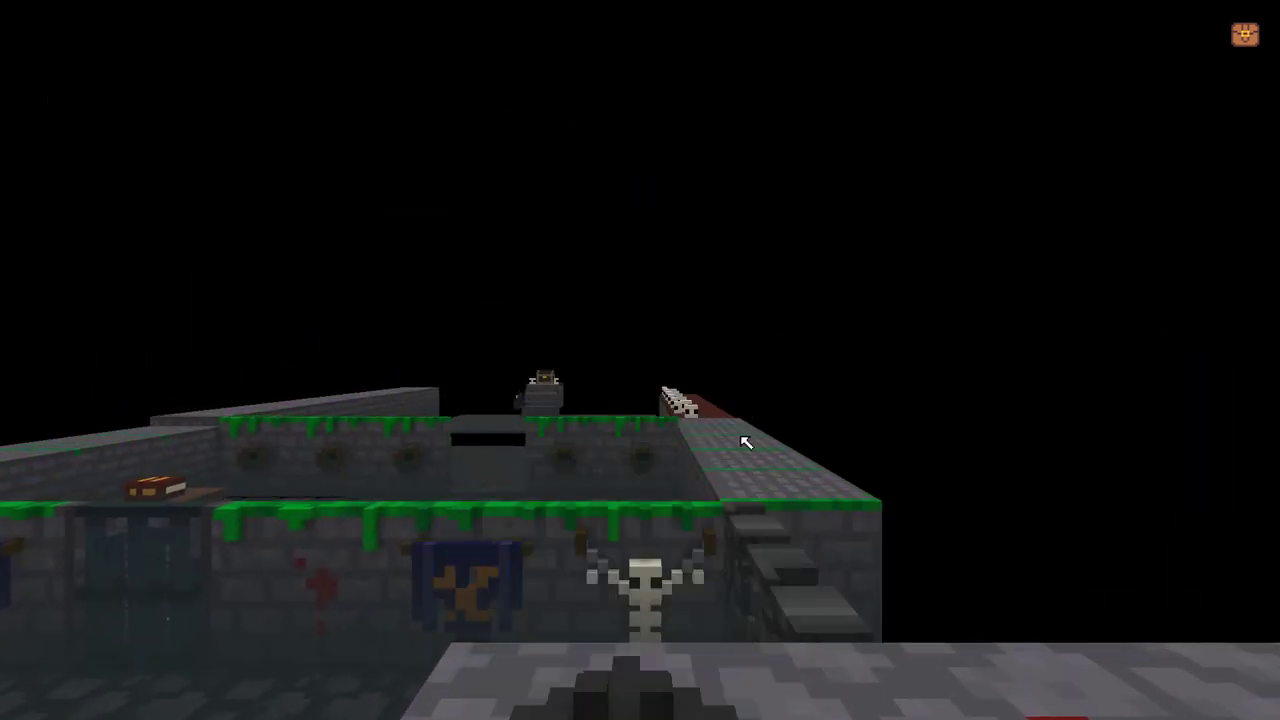
key(w)
key(d)
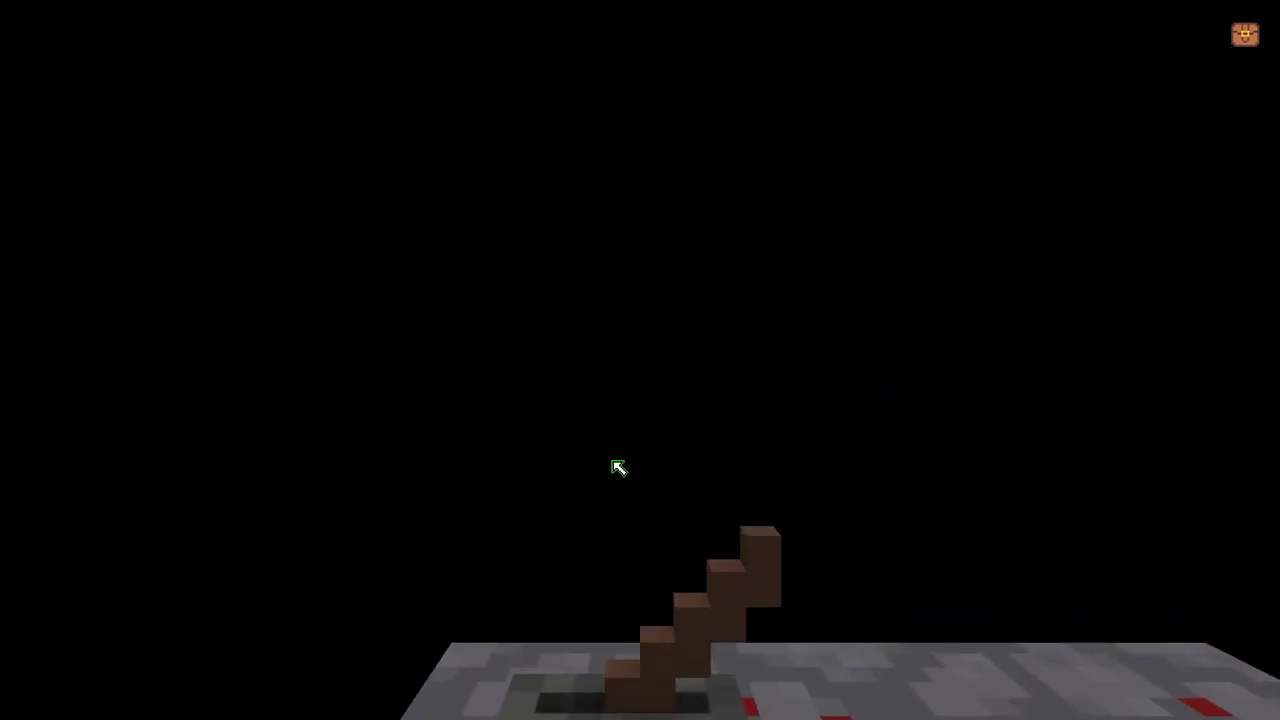
Turn away from the lever and walk back down to the dungeon floor facing the gate.
key(Right)
key(Right)
key(w)
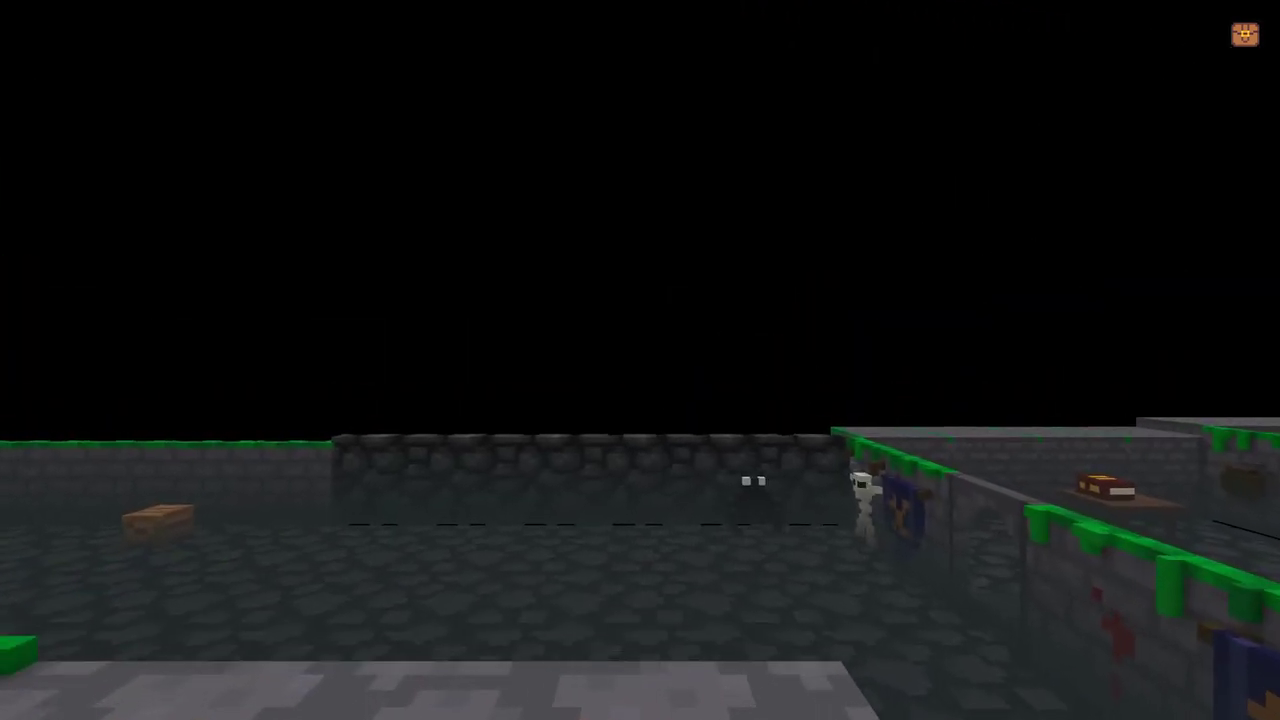
key(Left)
key(w)
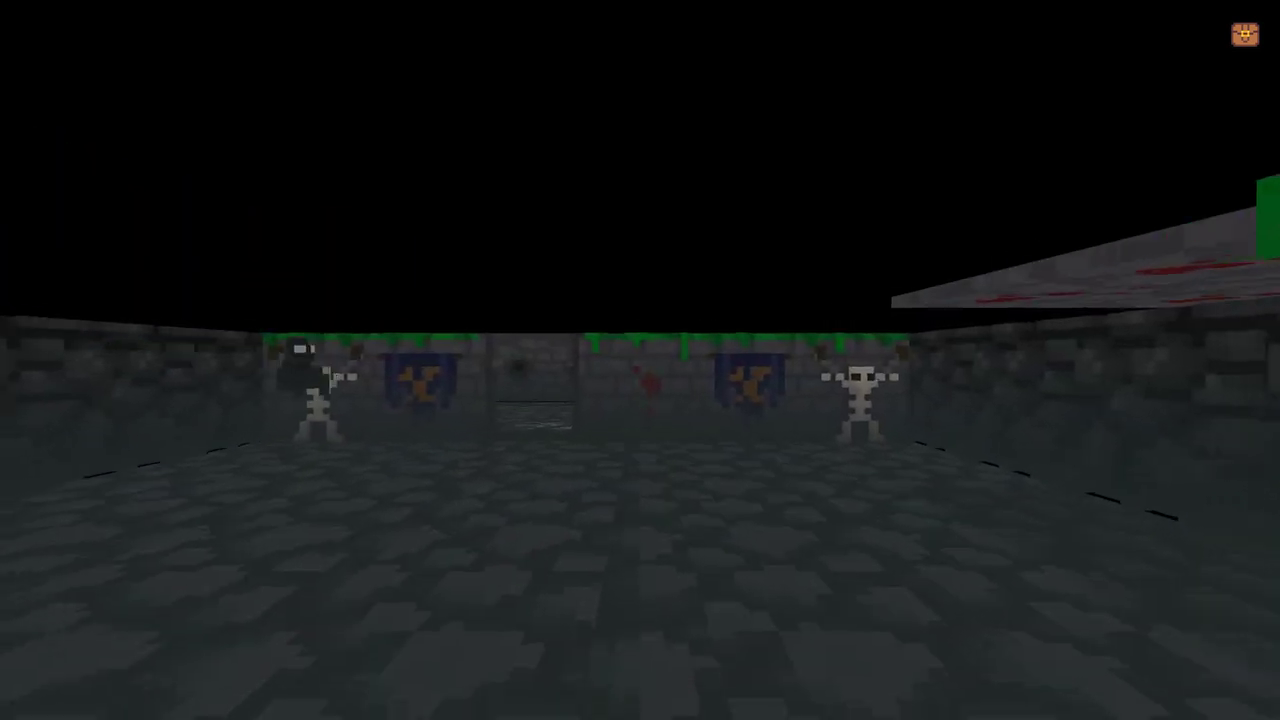
Walk across the dungeon floor and through the gateway to test passing into the next room.
key(Right)
key(Left)
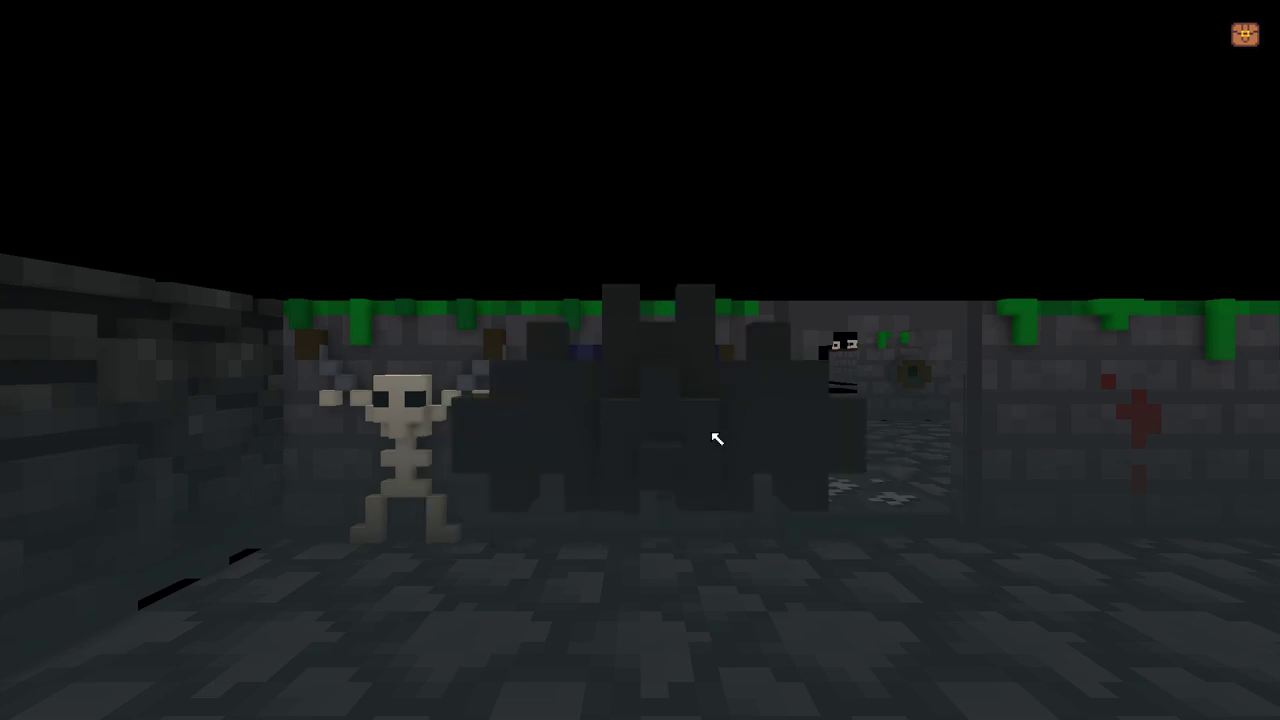
key(Right)
key(Up)
key(Left)
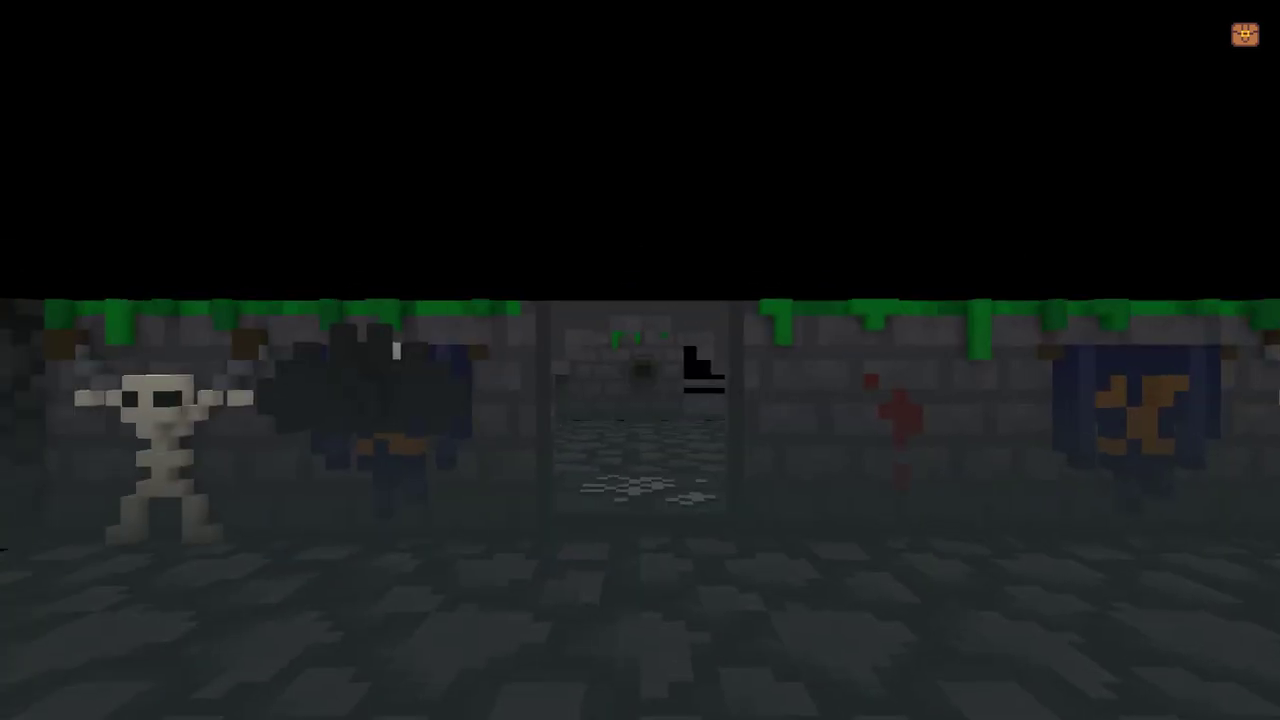
key(Up)
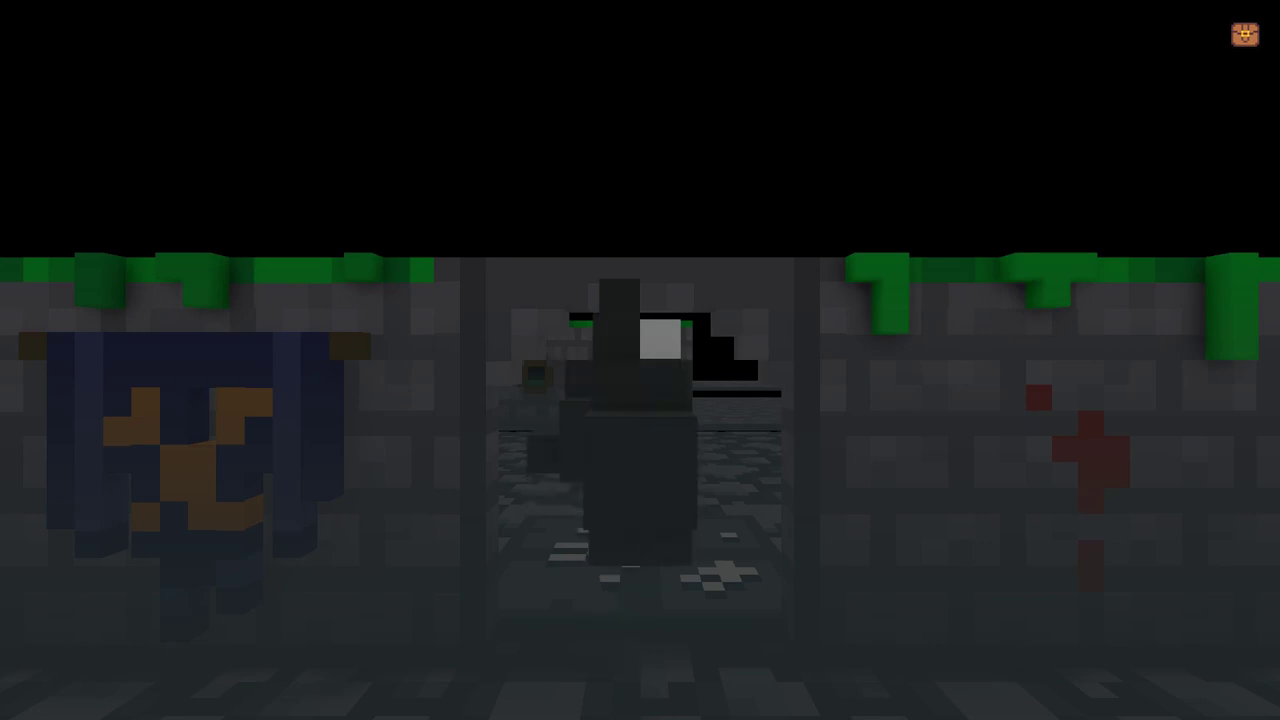
key(Down)
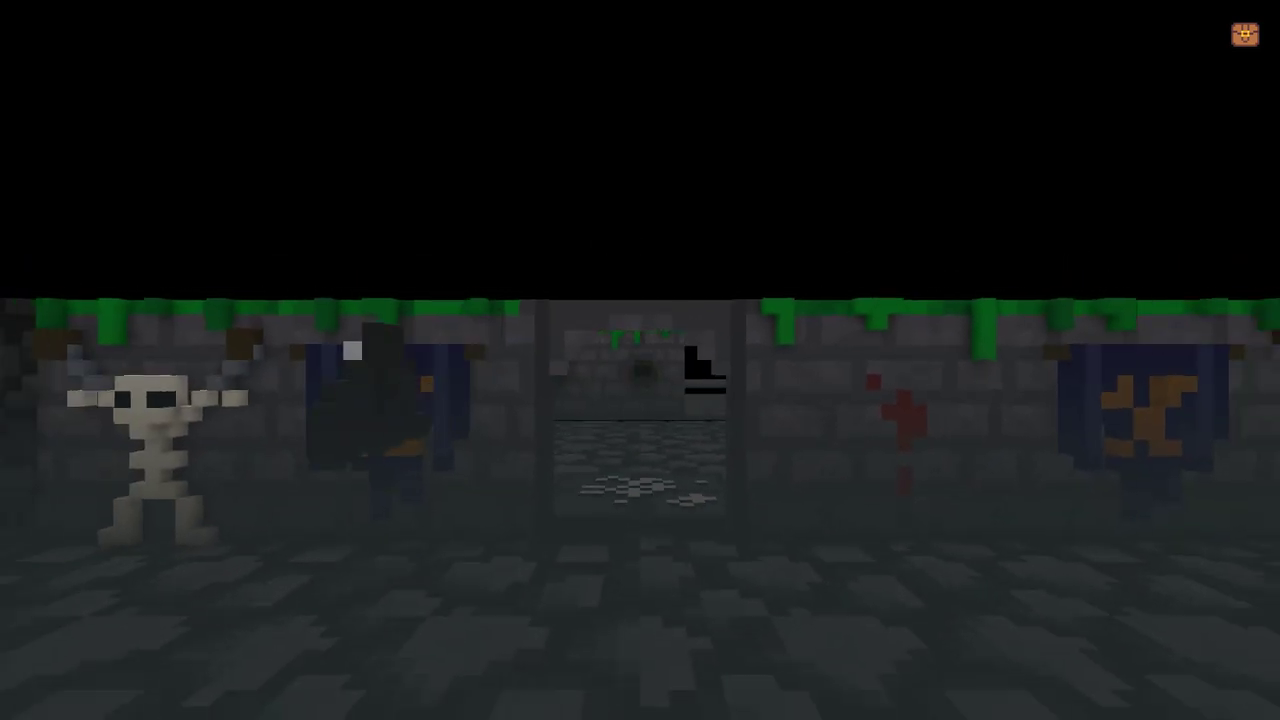
key(Up)
key(Up)
key(Right)
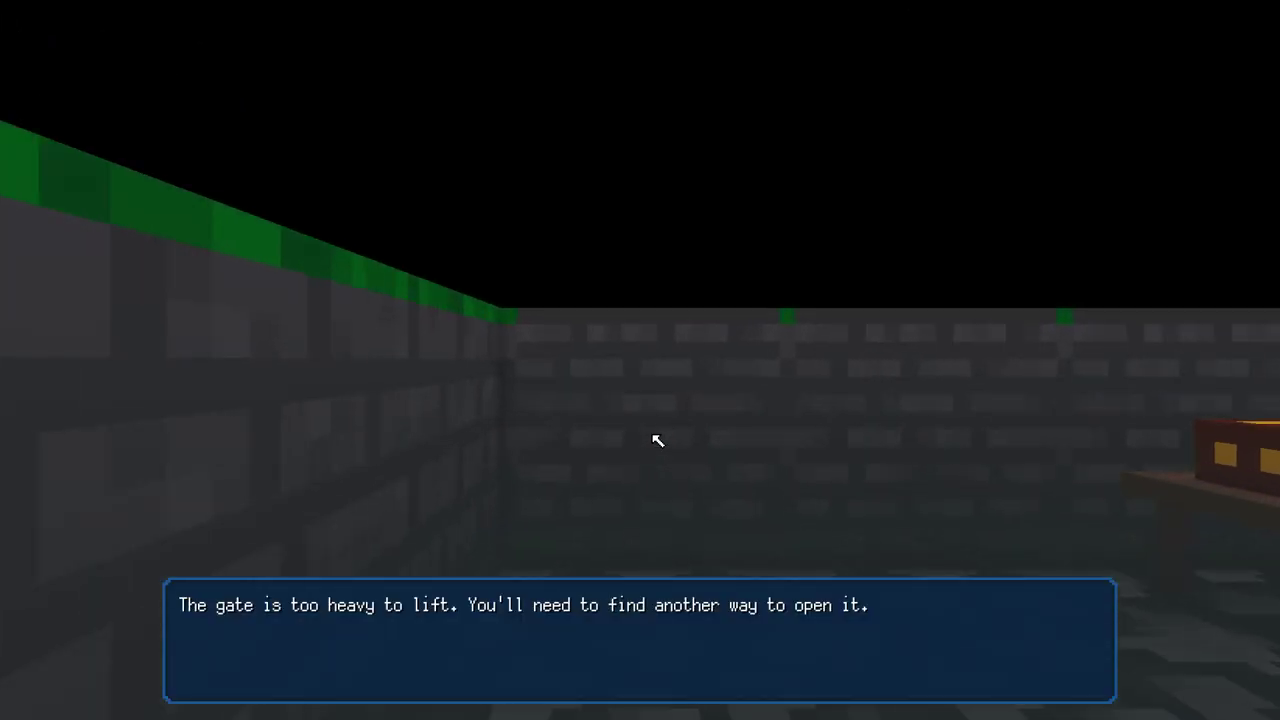
Quit the play test and return to the overworld map.
key(Escape)
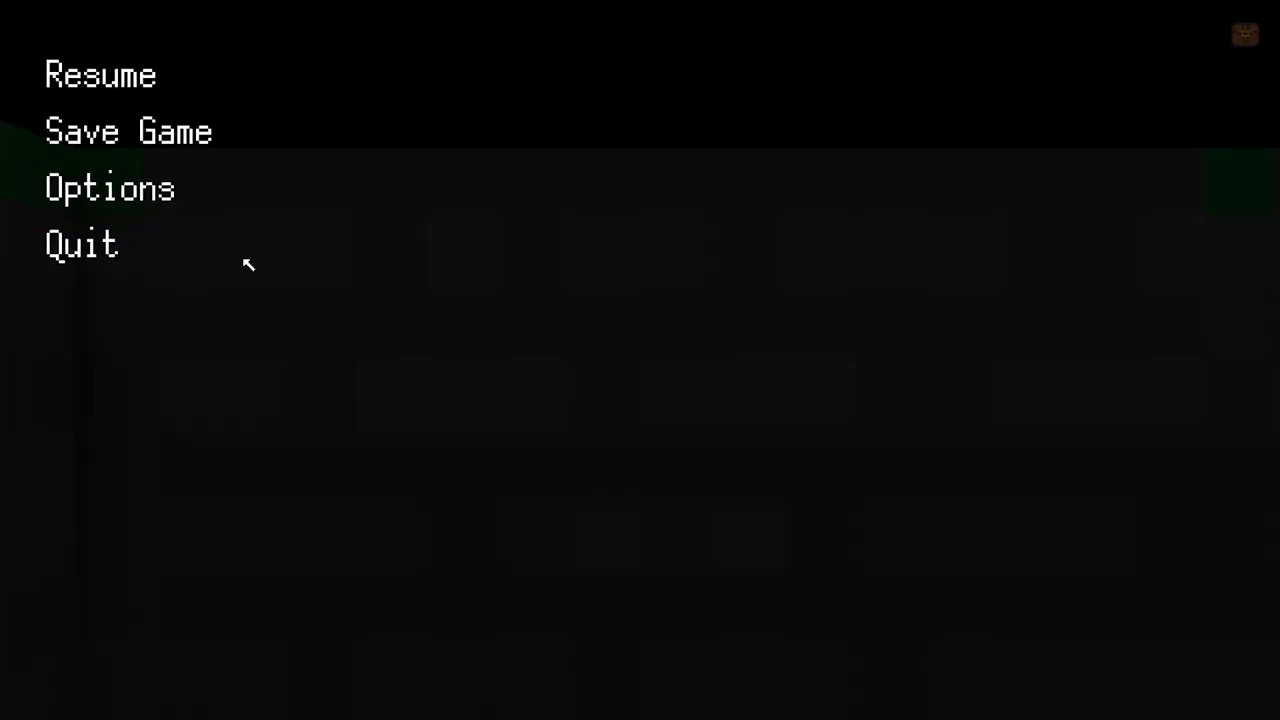
click(250, 258)
click(532, 376)
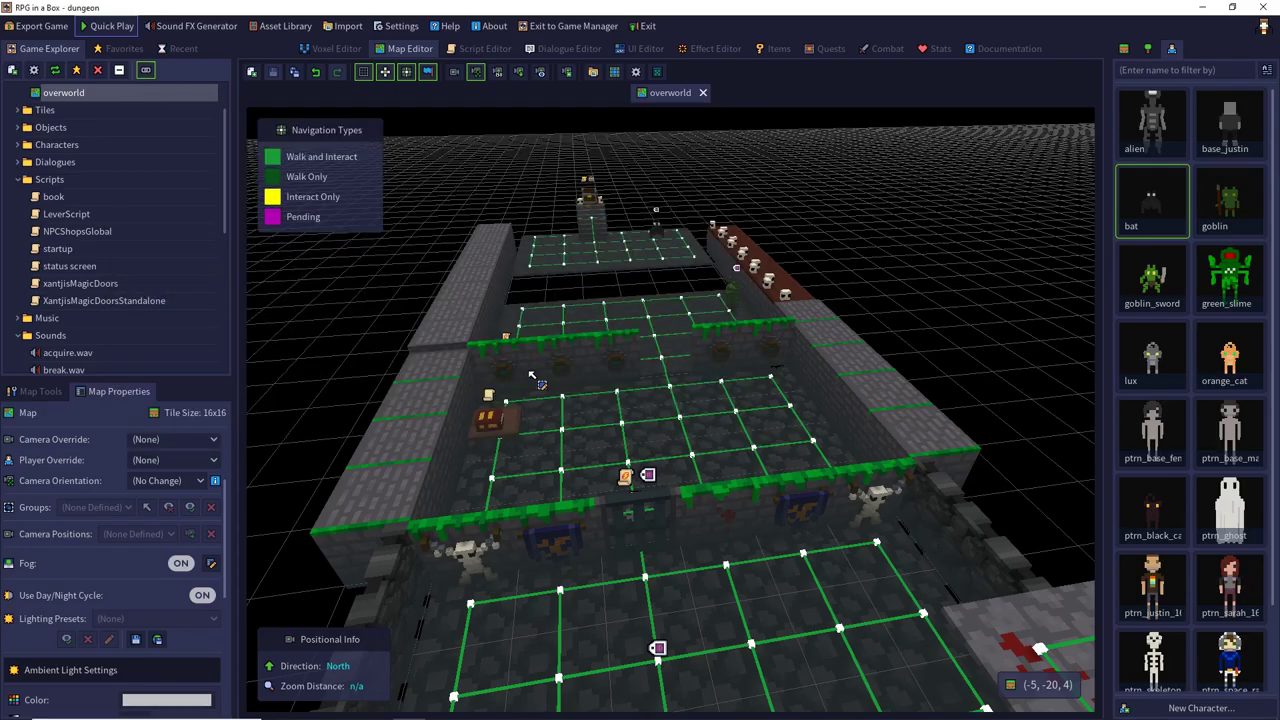